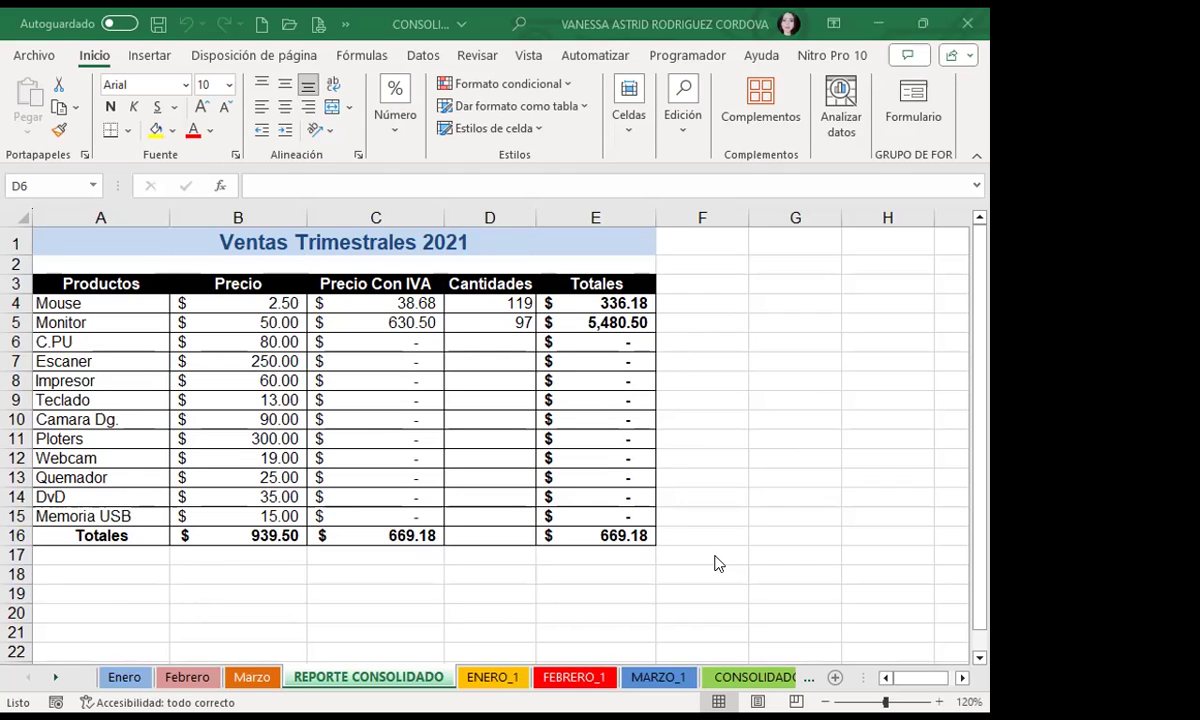
Review the Enero, Febrero and Marzo sales sheets, then return to REPORTE CONSOLIDADO
click(753, 420)
click(124, 677)
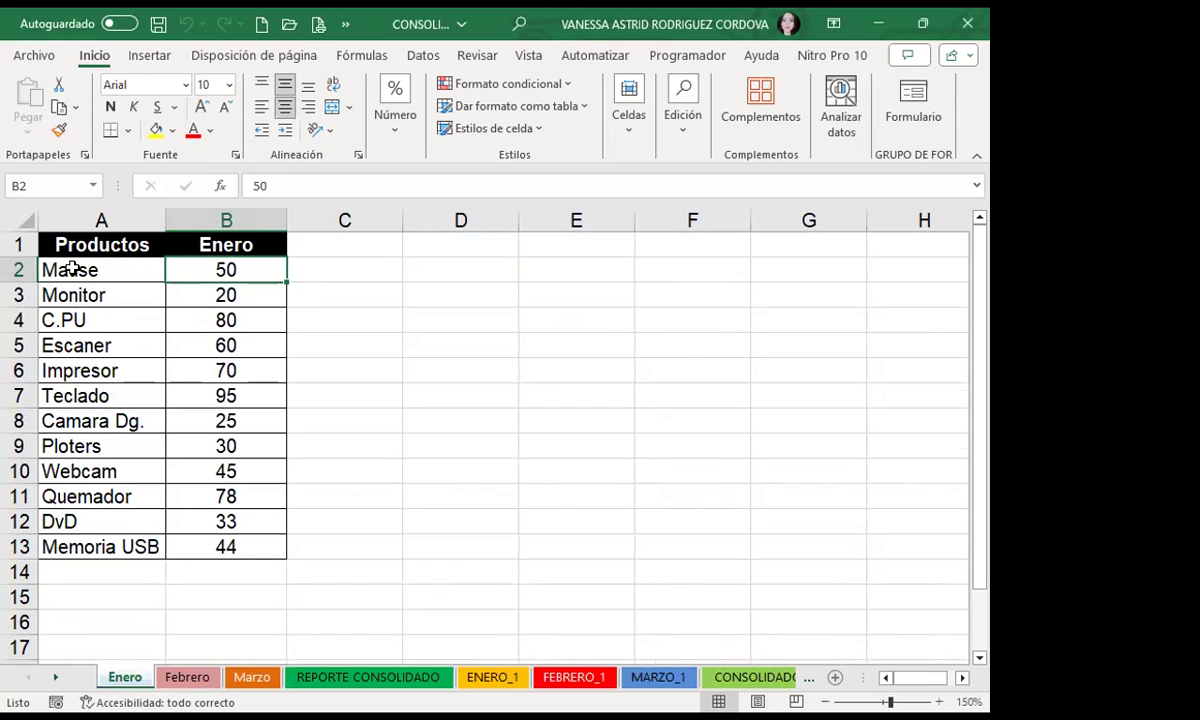
click(188, 680)
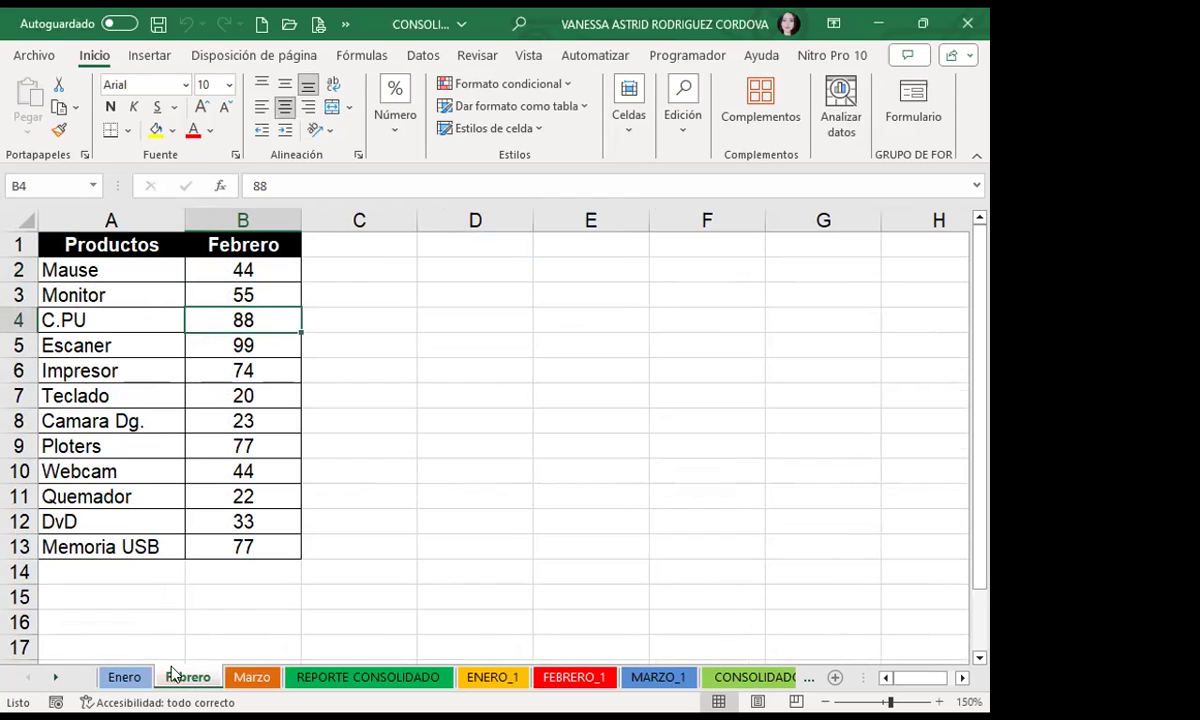
click(248, 680)
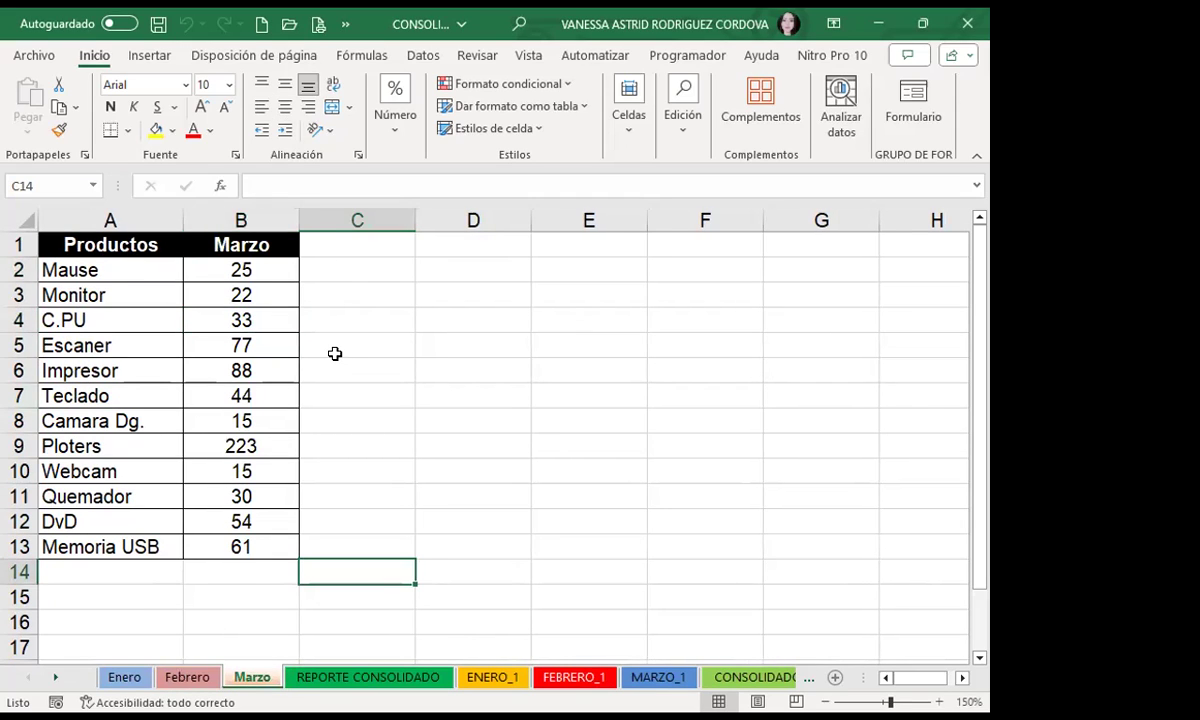
click(385, 680)
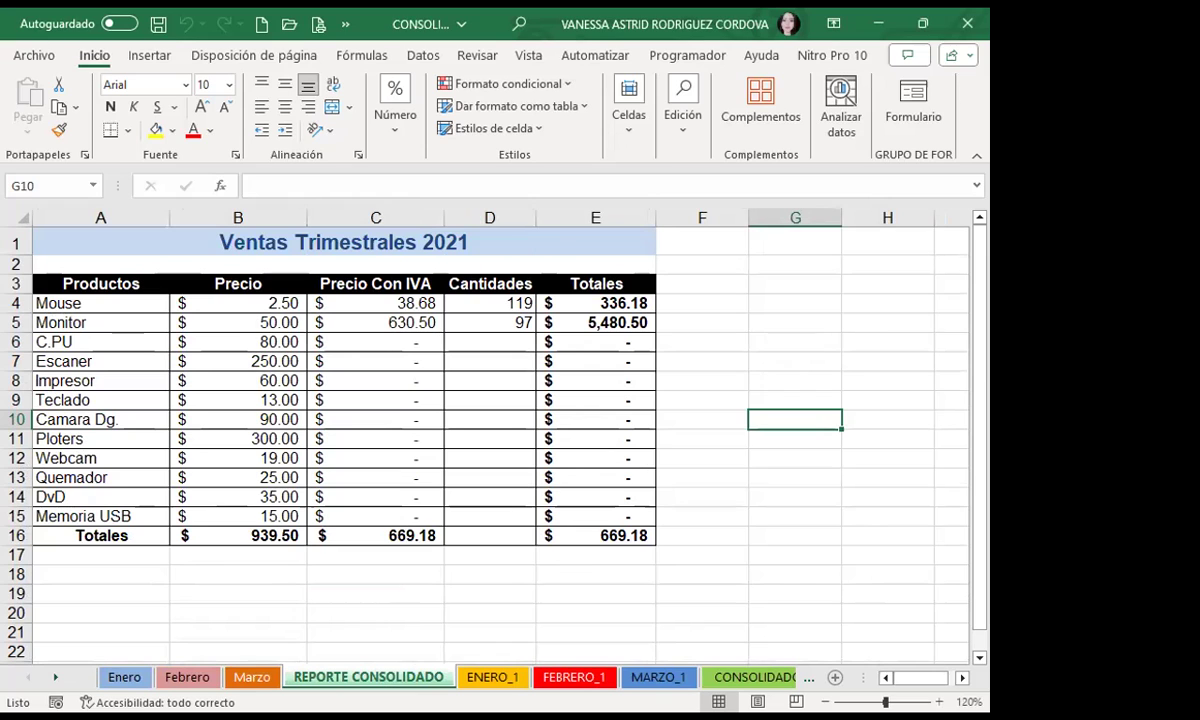
click(122, 677)
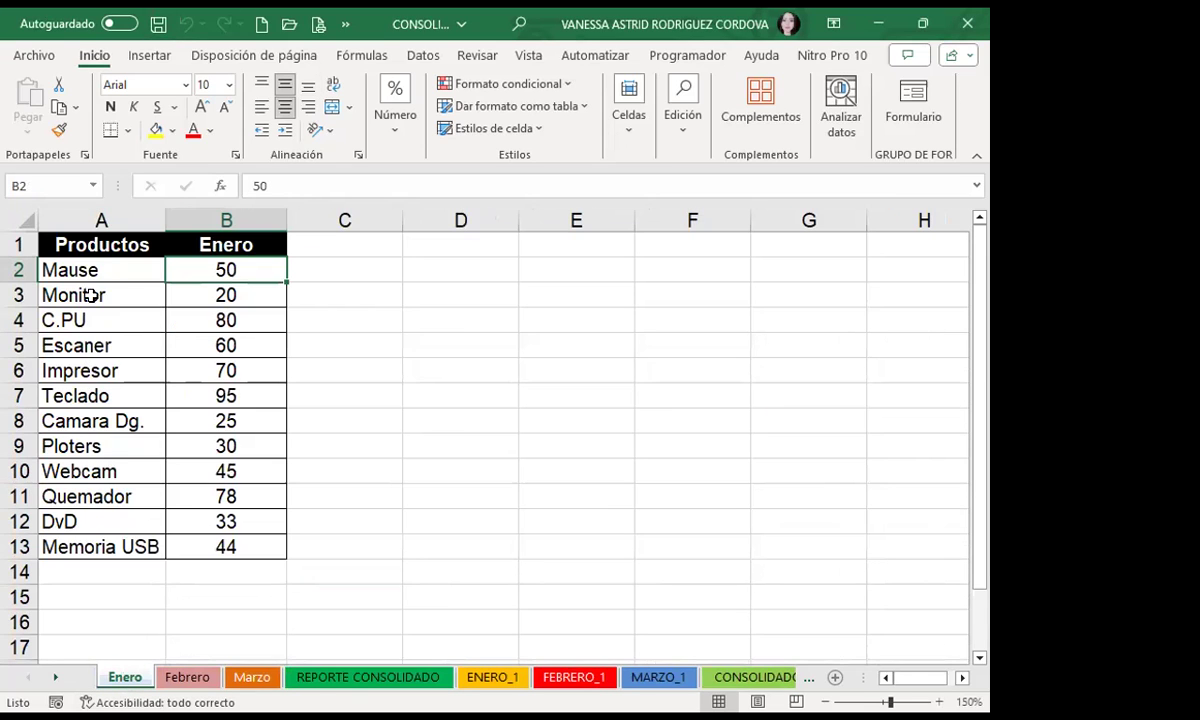
click(321, 680)
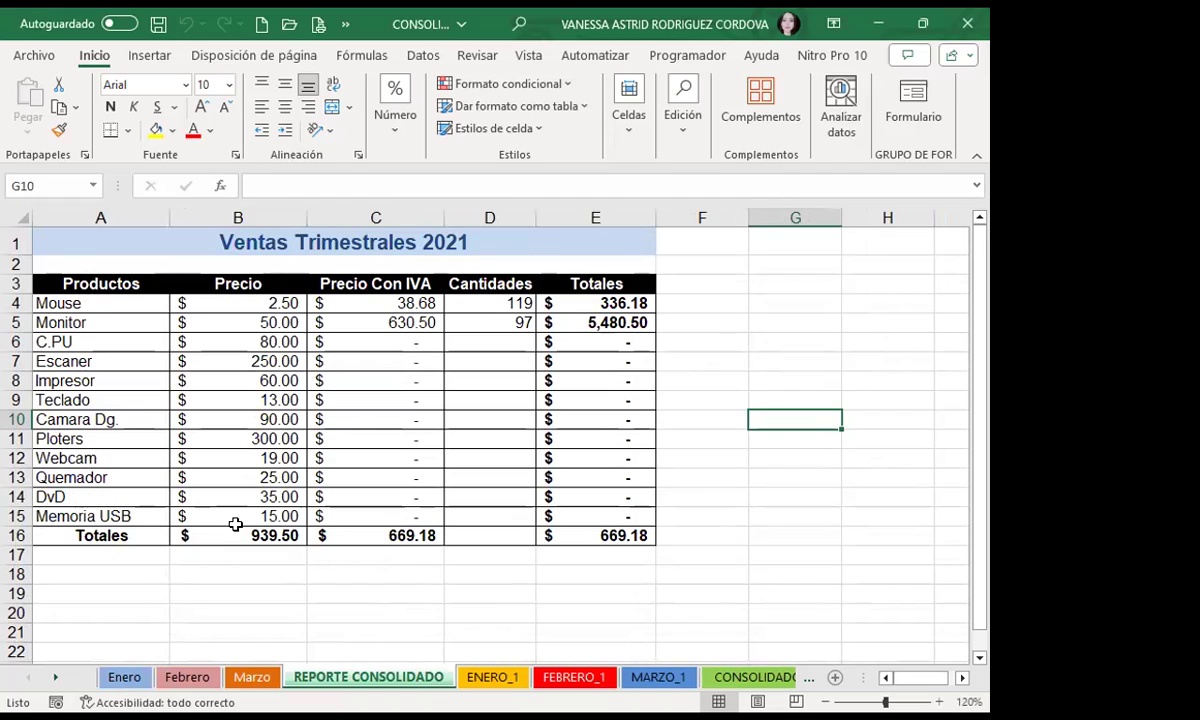
Inspect the IVA and total formulas in C4, E4, C5 and E5
click(361, 306)
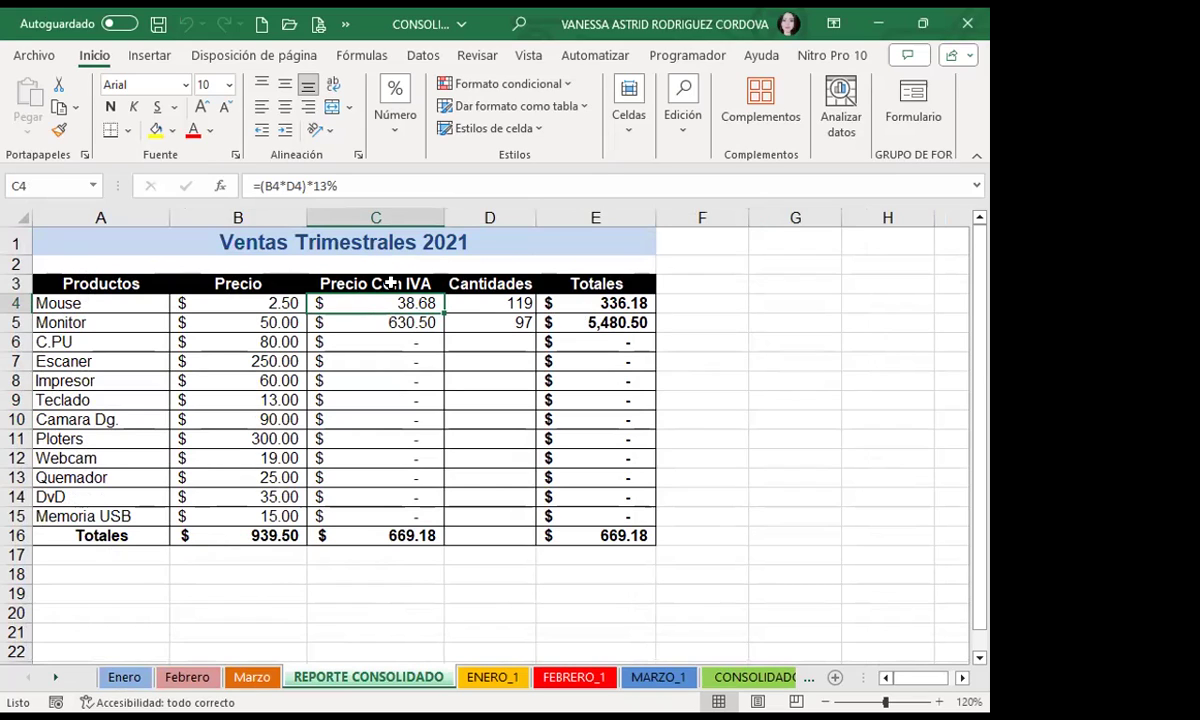
click(588, 302)
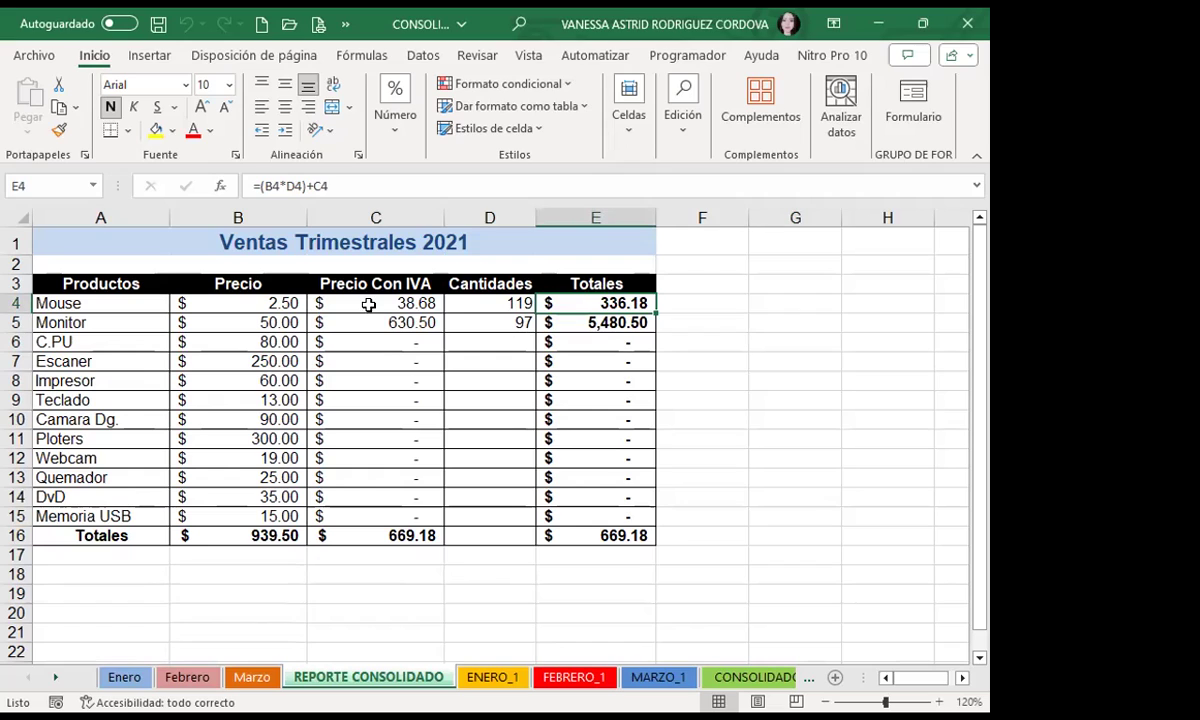
click(441, 323)
click(578, 323)
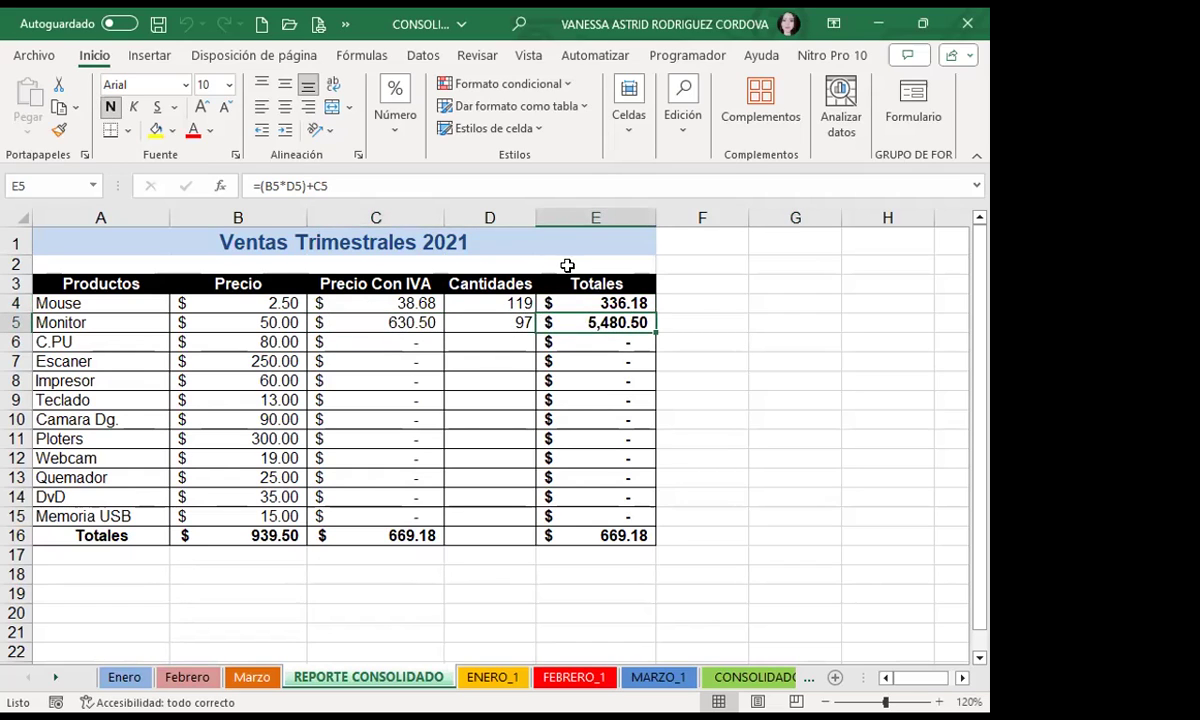
Select D6 as the target and bring up the Consolidar settings from Datos
click(479, 341)
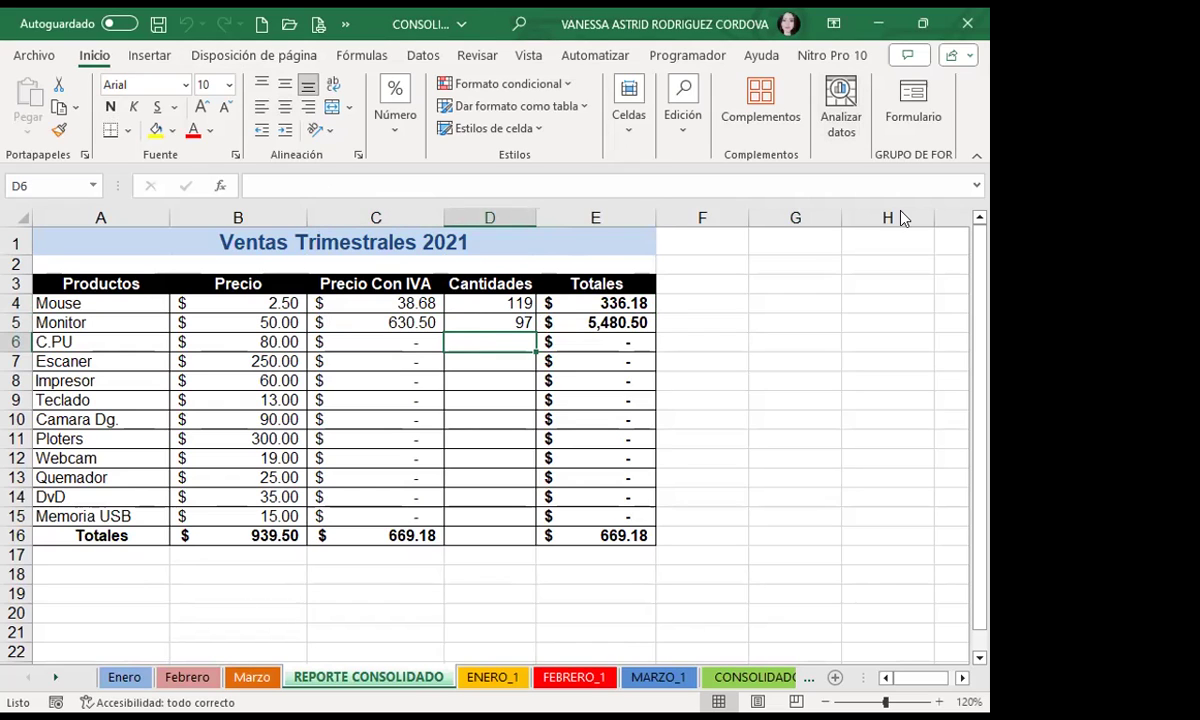
click(420, 54)
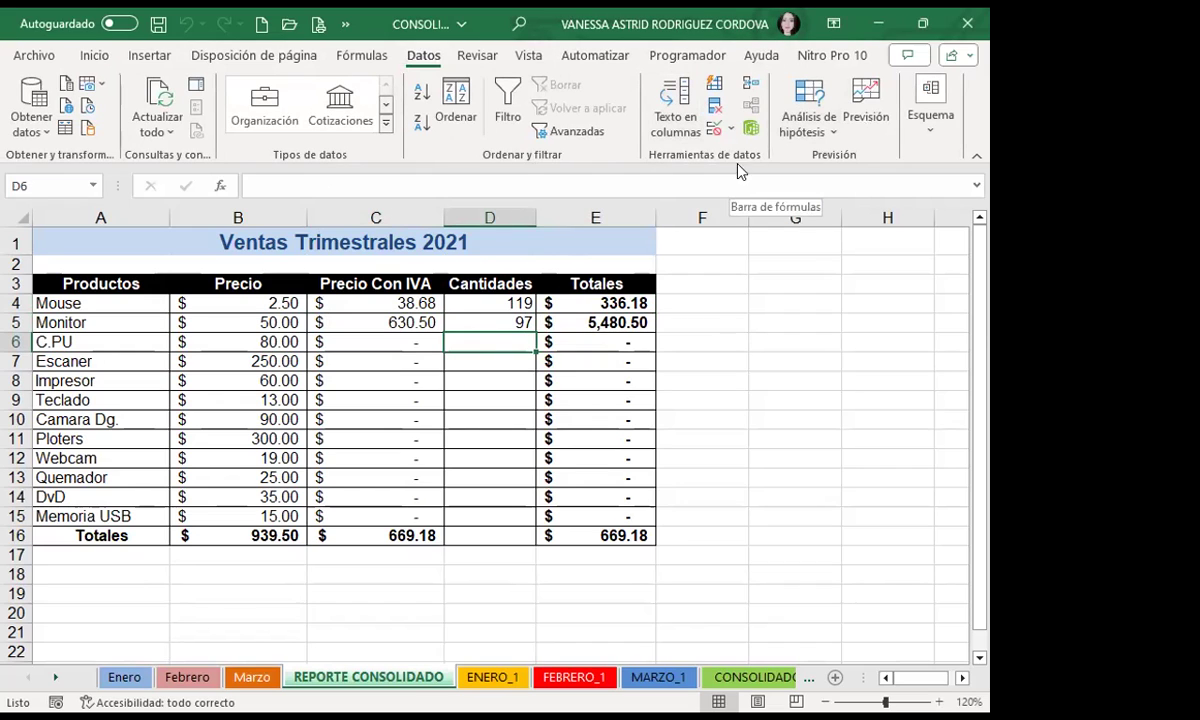
click(753, 88)
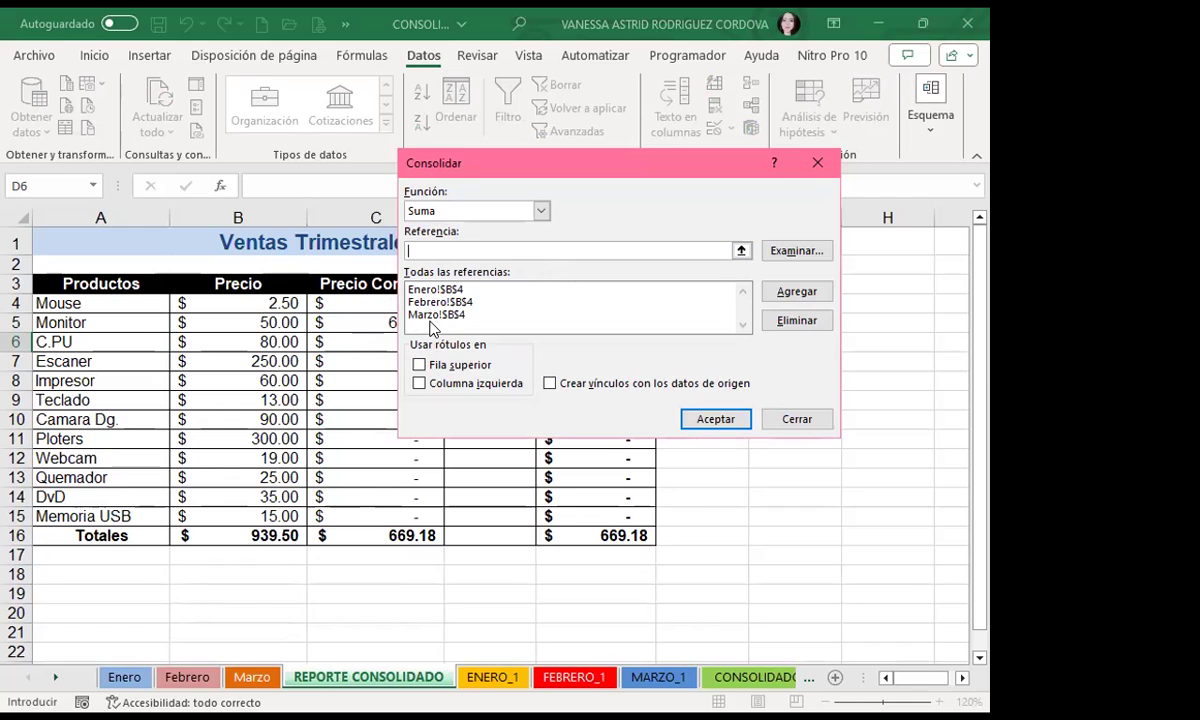
Delete the Enero!$B$4, Febrero!$B$4 and Marzo!$B$4 references from Todas las referencias
click(410, 289)
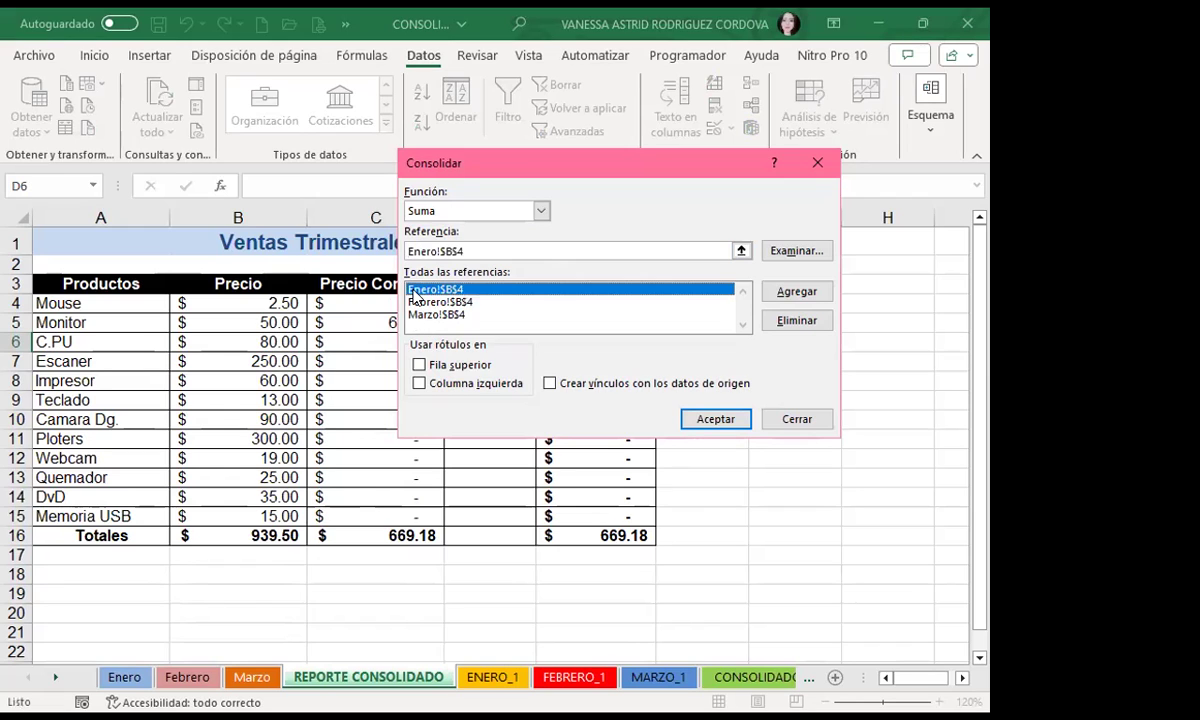
click(794, 320)
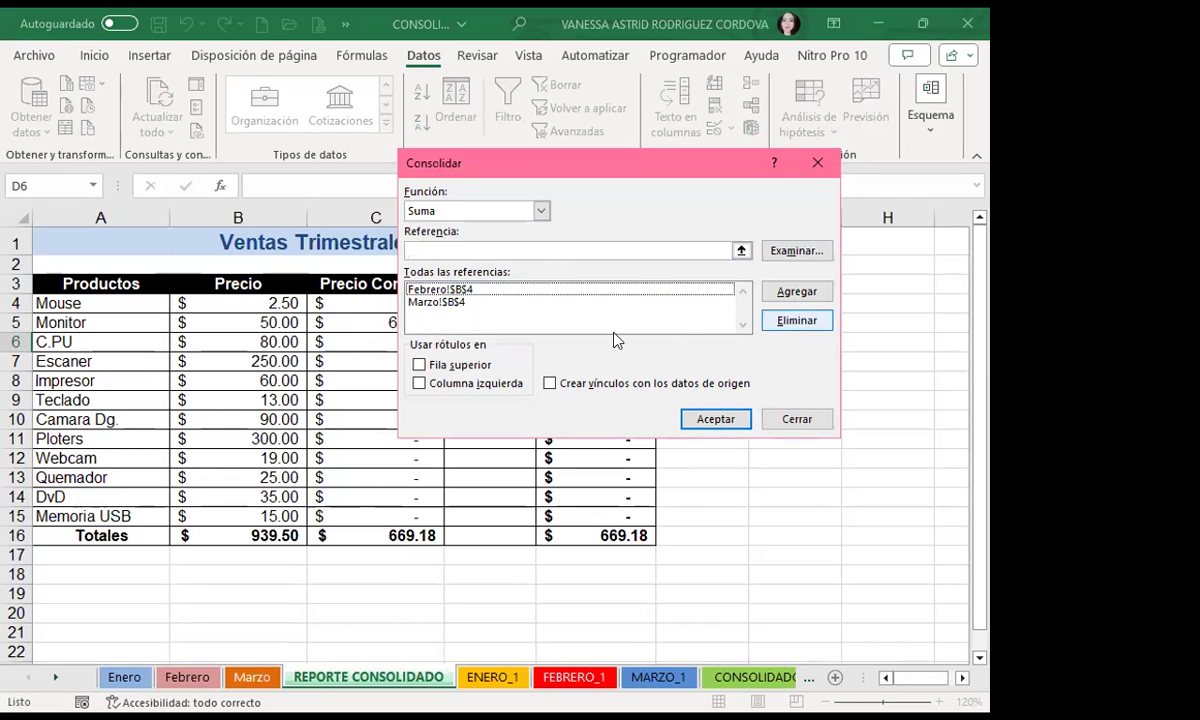
click(436, 293)
click(794, 320)
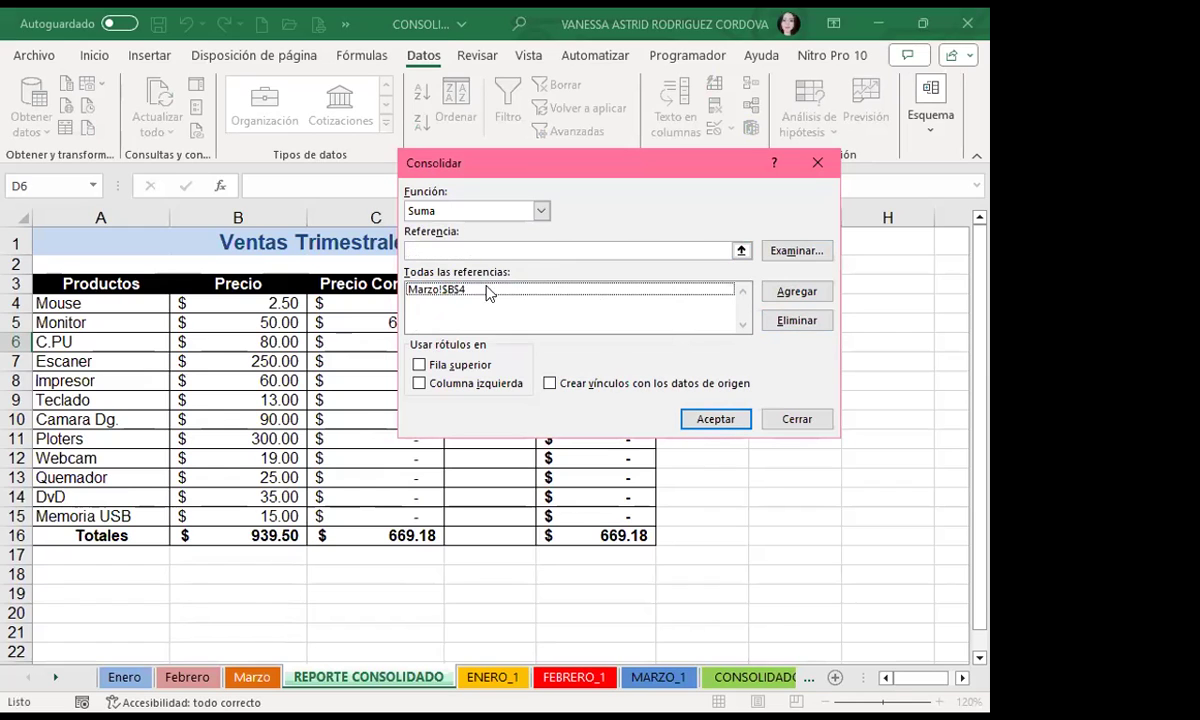
click(430, 291)
click(796, 323)
Confirm Suma as the Función, leave Referencia empty, and close the Consolidar dialog
click(541, 213)
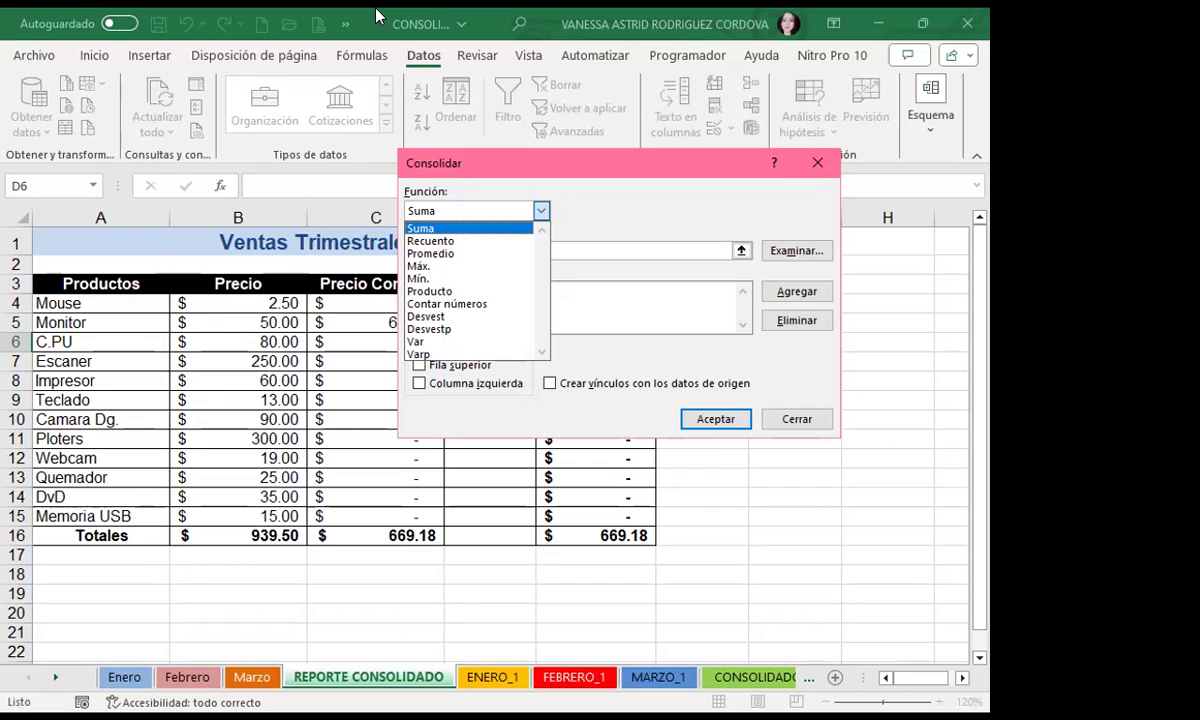
click(423, 232)
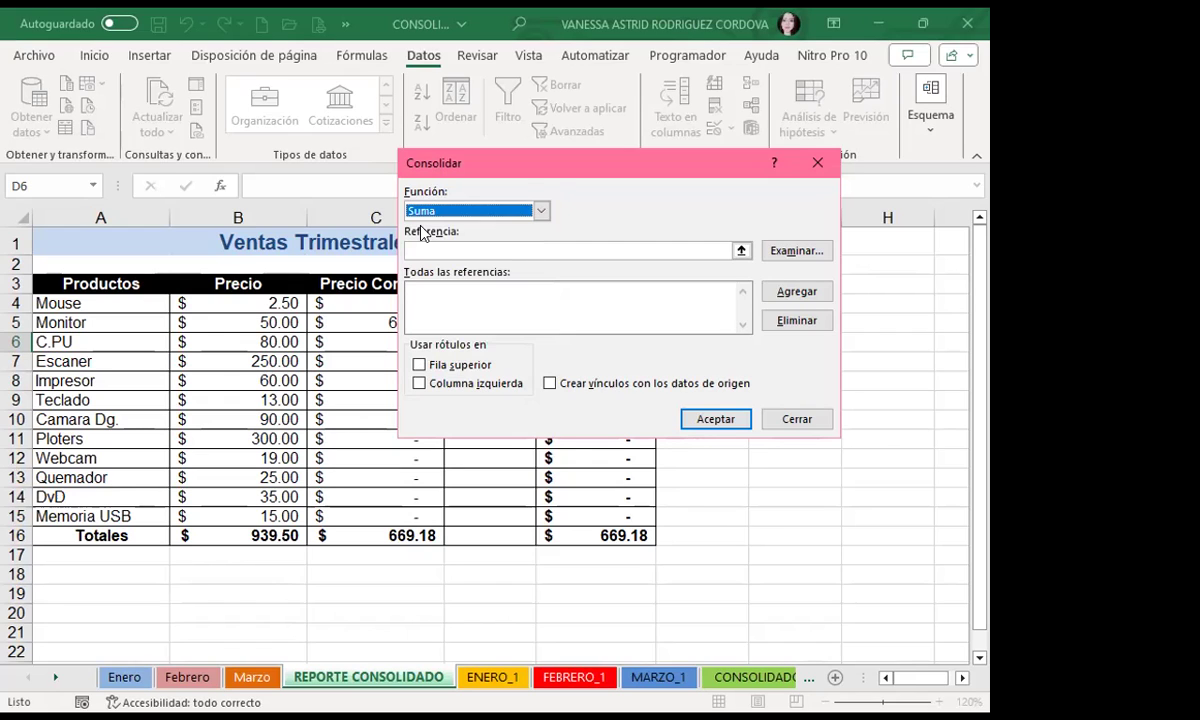
click(541, 212)
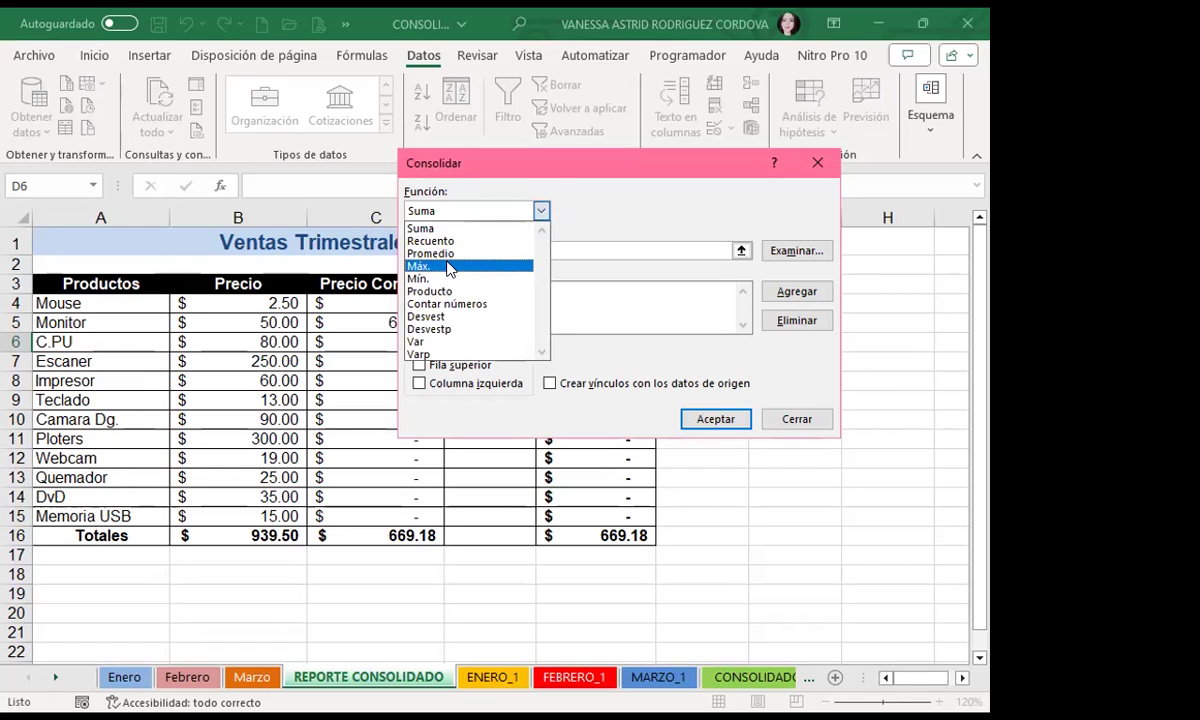
click(612, 212)
click(431, 250)
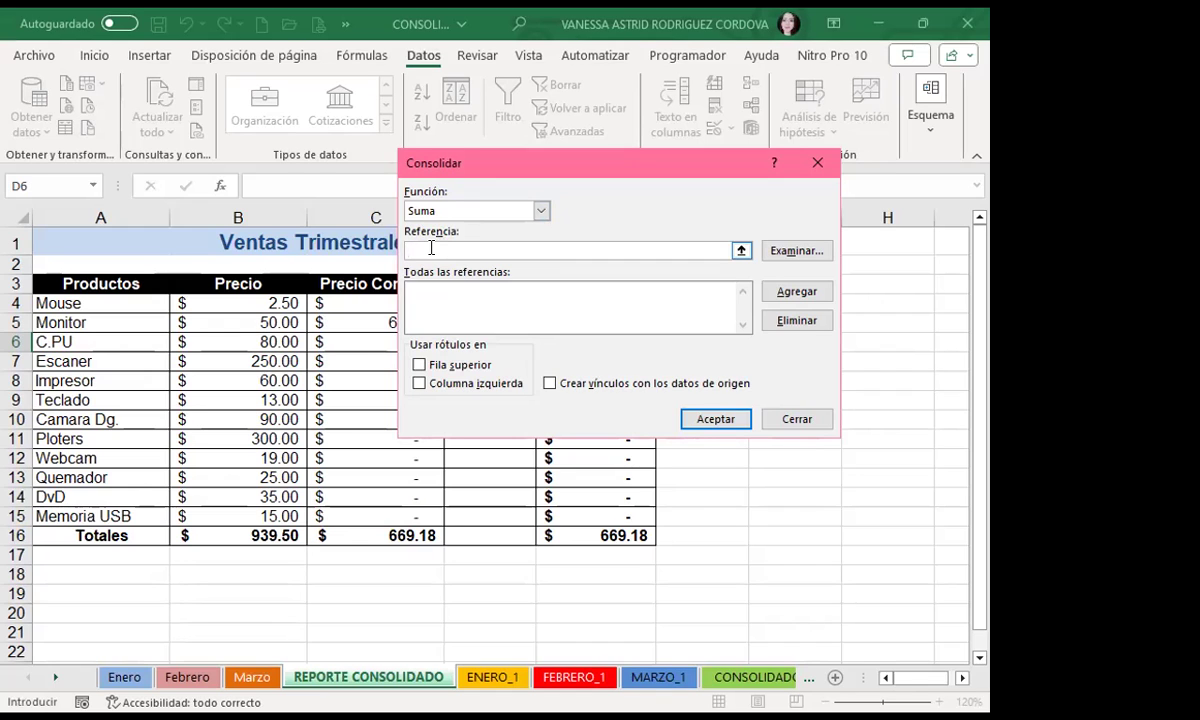
click(817, 162)
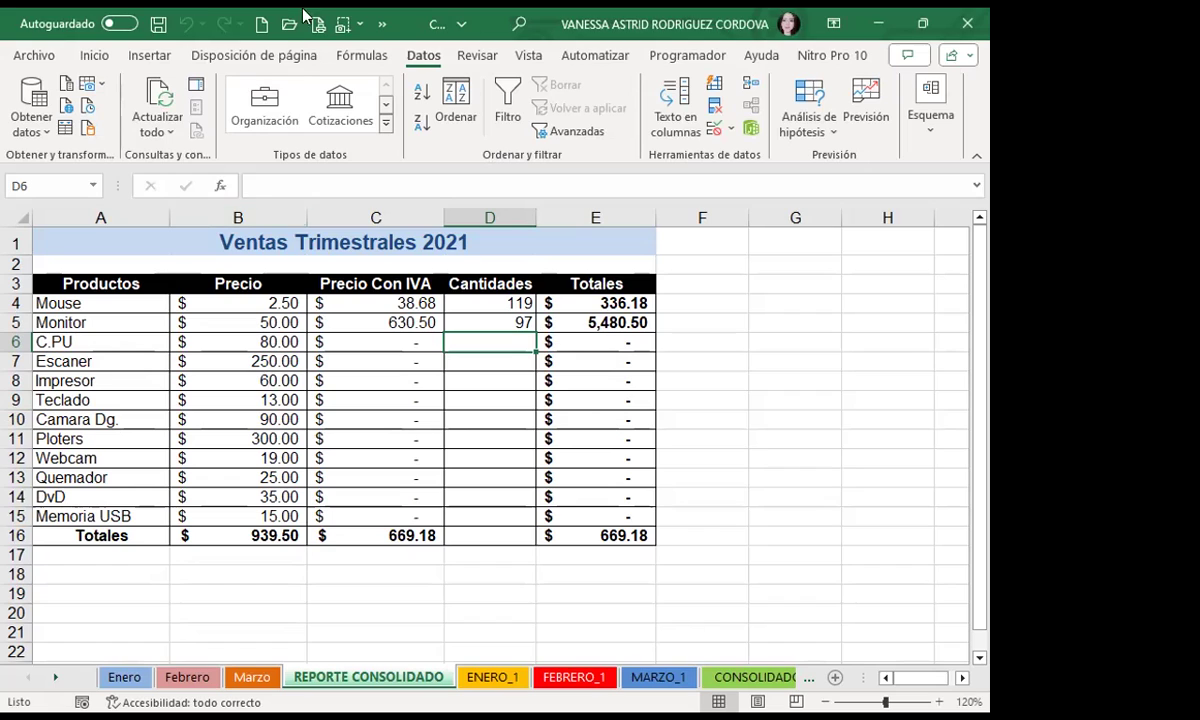
Reopen Consolidar from the Datos tab, still on Suma with an empty reference list
click(750, 92)
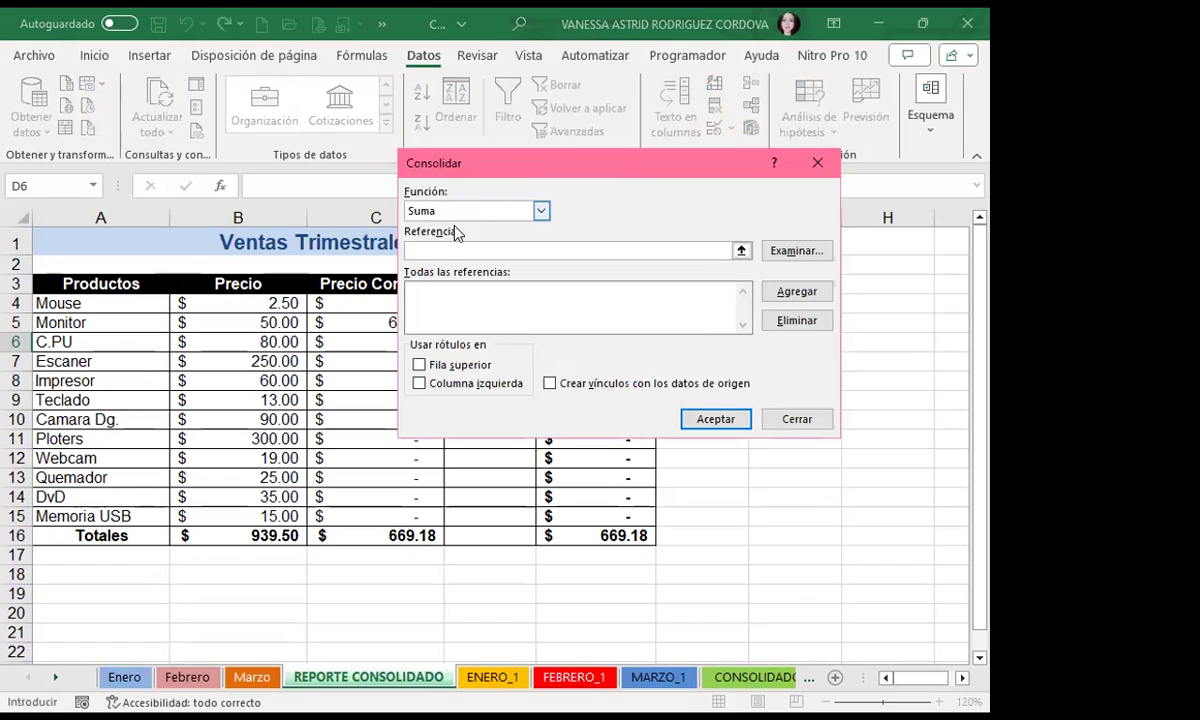
Add Enero!$B$4, Febrero!$B$4 and Marzo!$B$4 as the C.PU consolidation references
click(124, 680)
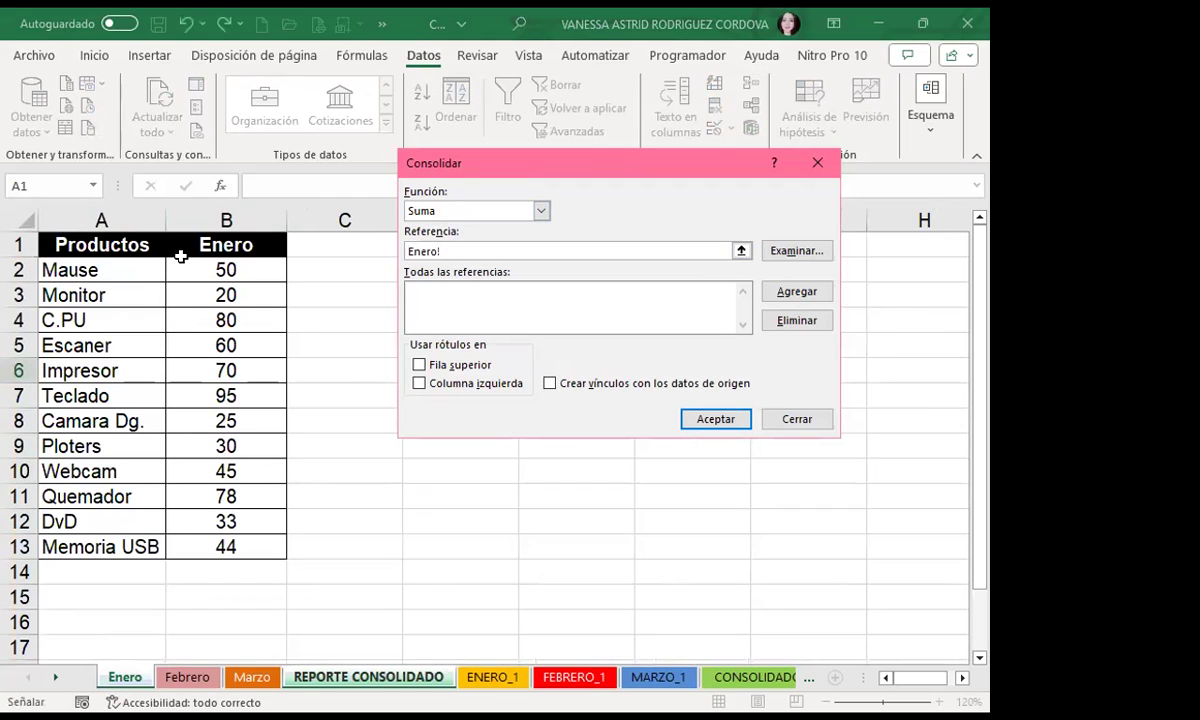
click(196, 320)
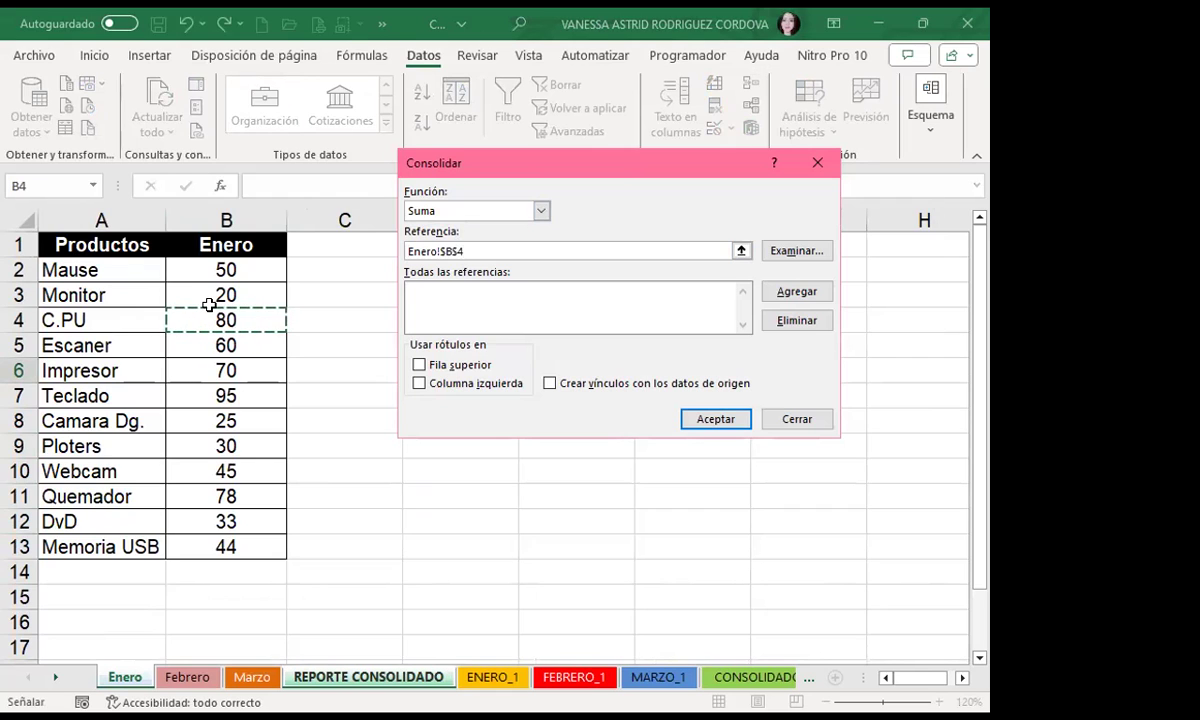
click(800, 290)
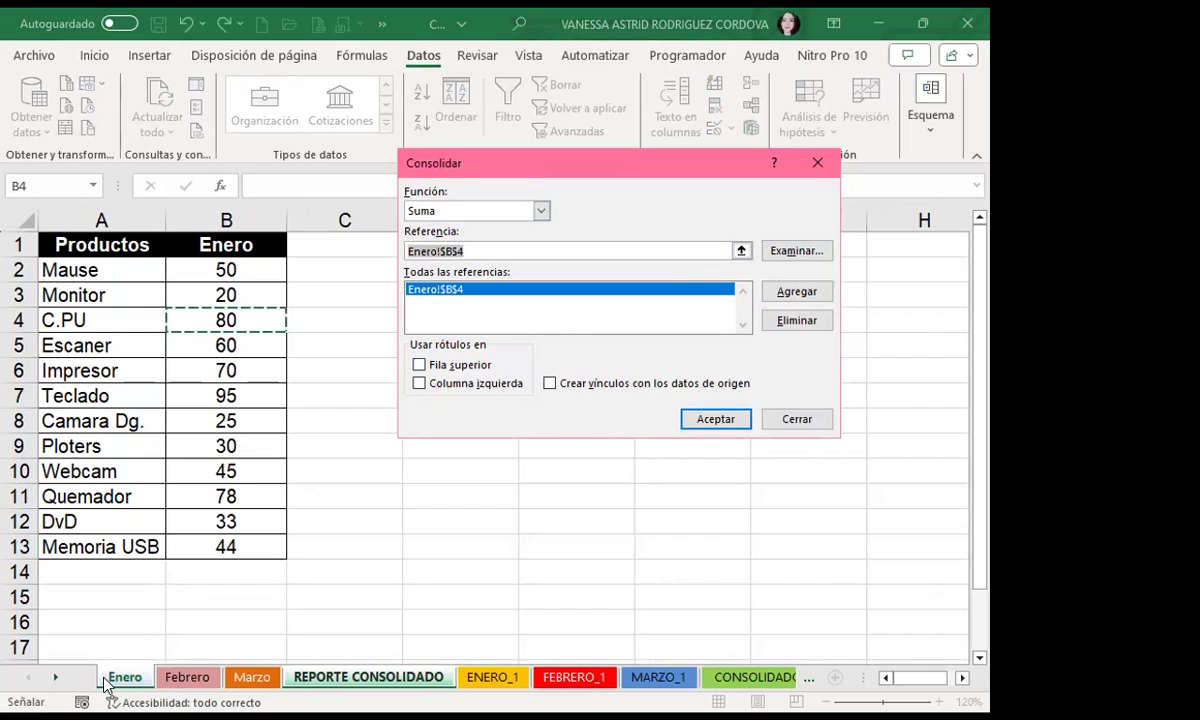
click(185, 676)
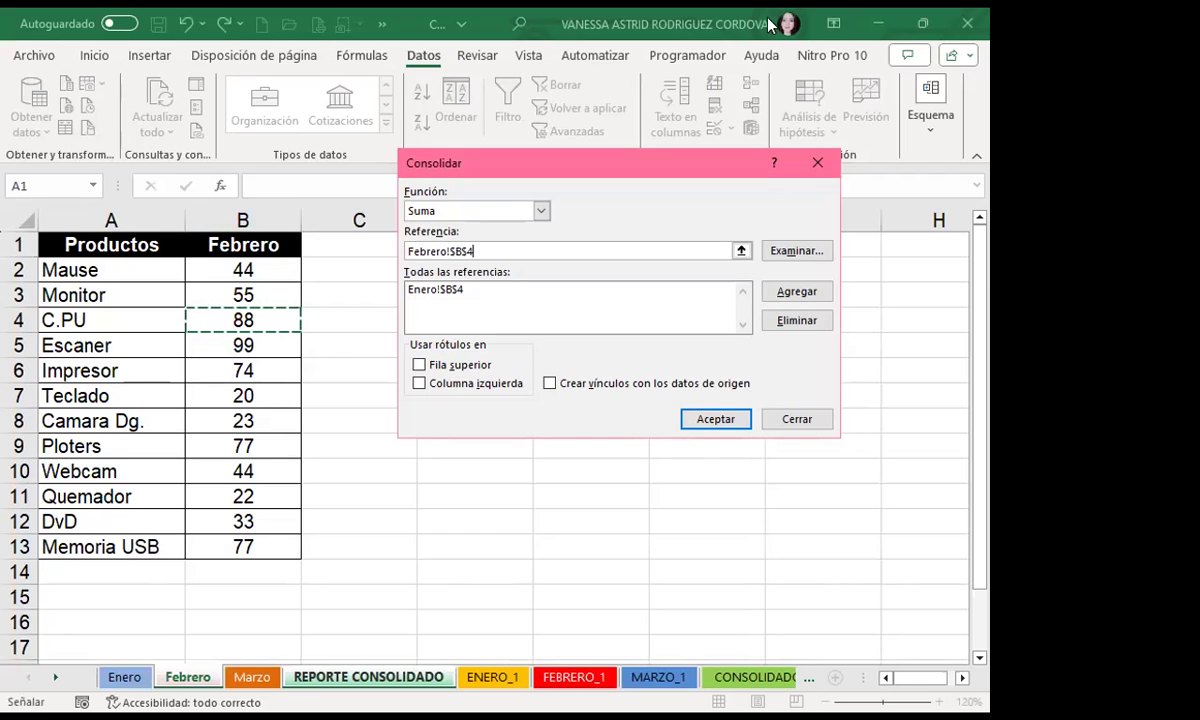
click(795, 292)
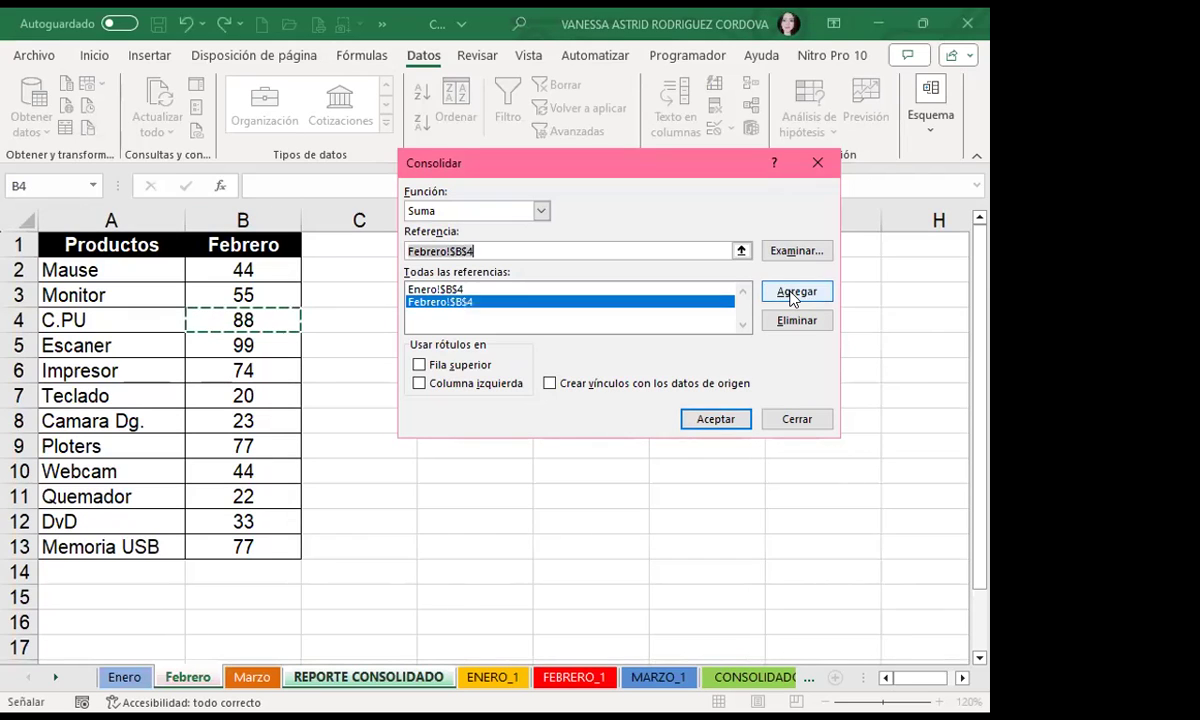
click(255, 678)
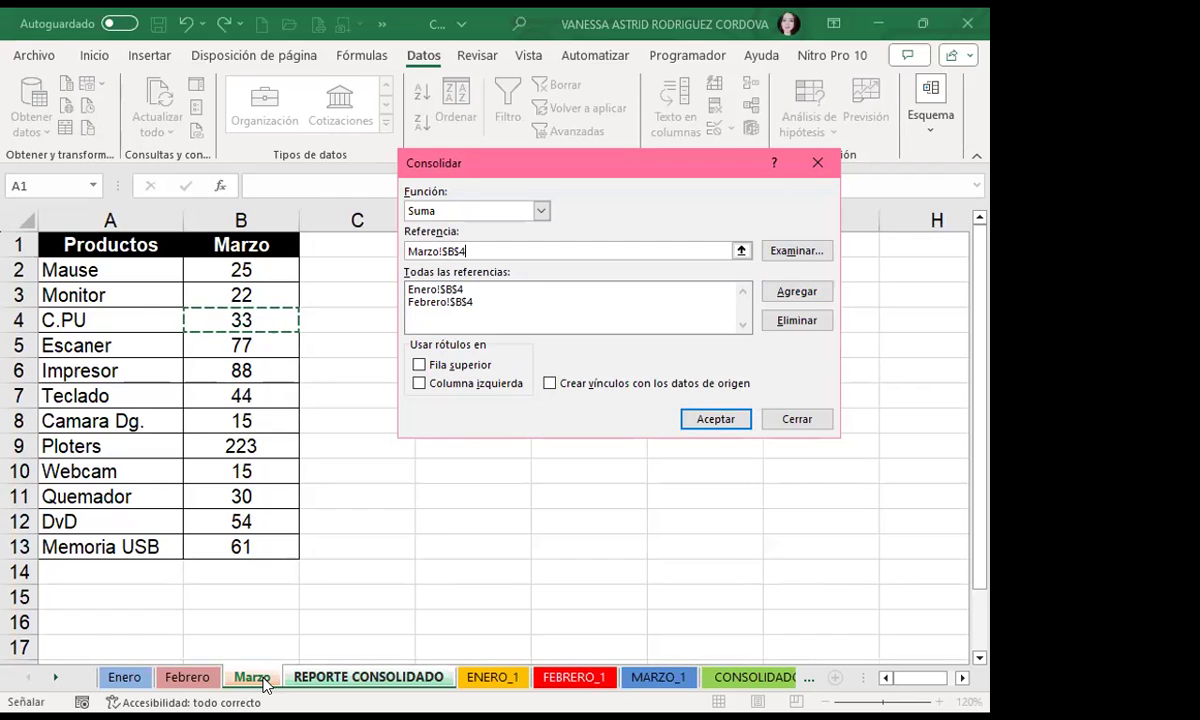
click(796, 292)
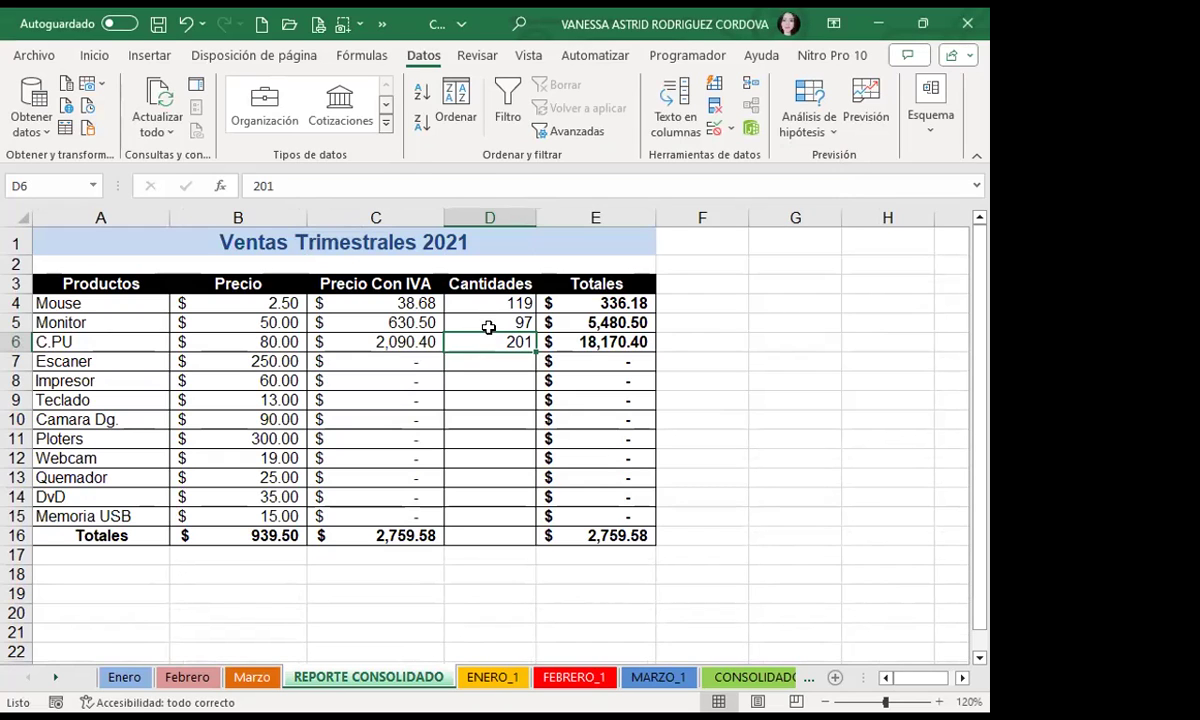
Flip through the Enero, Febrero and Marzo sheets, then return to REPORTE CONSOLIDADO
click(124, 678)
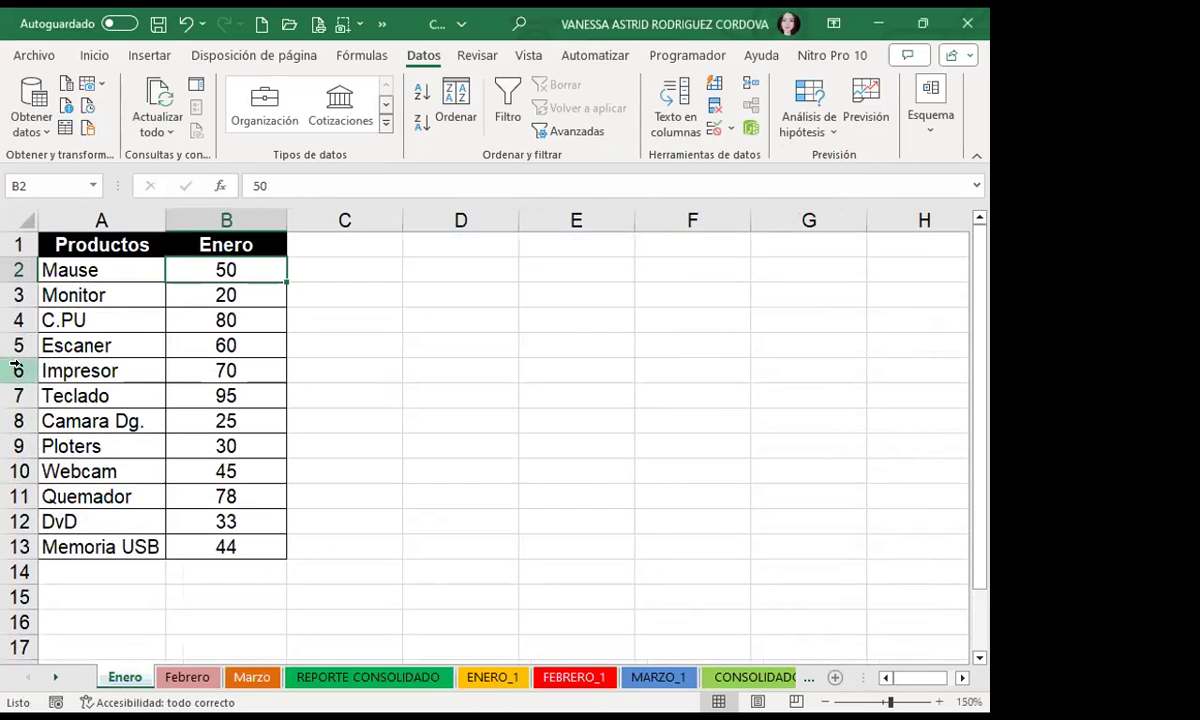
click(160, 676)
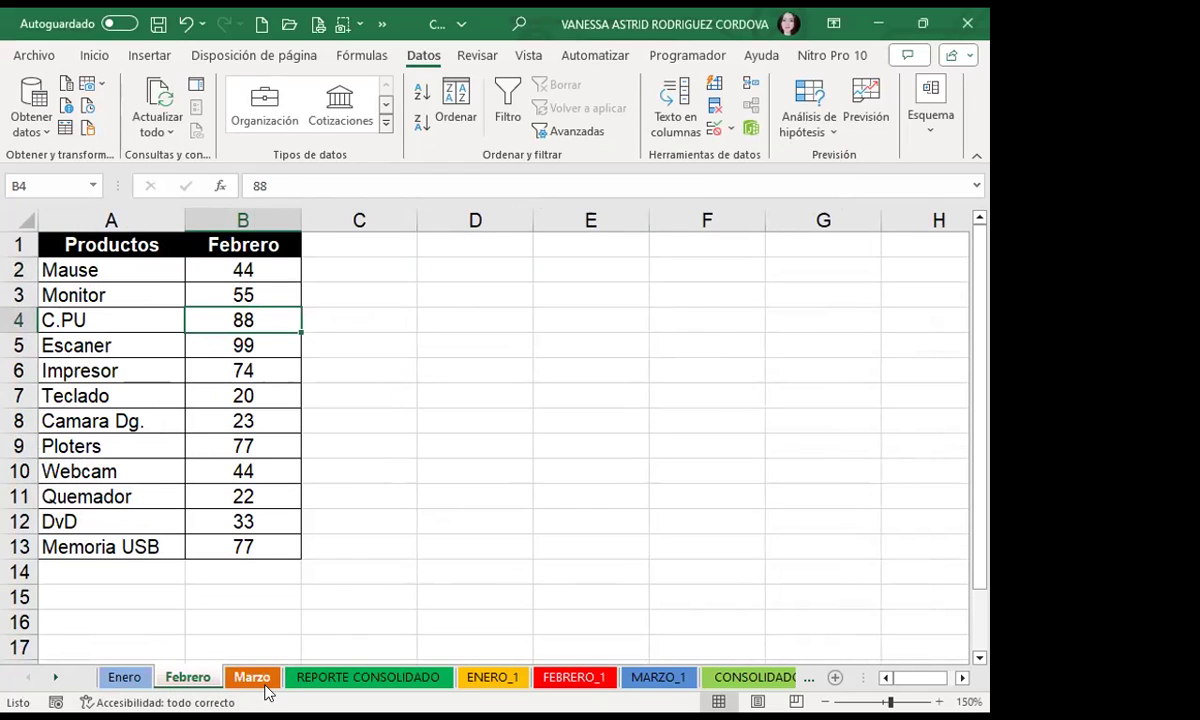
click(260, 681)
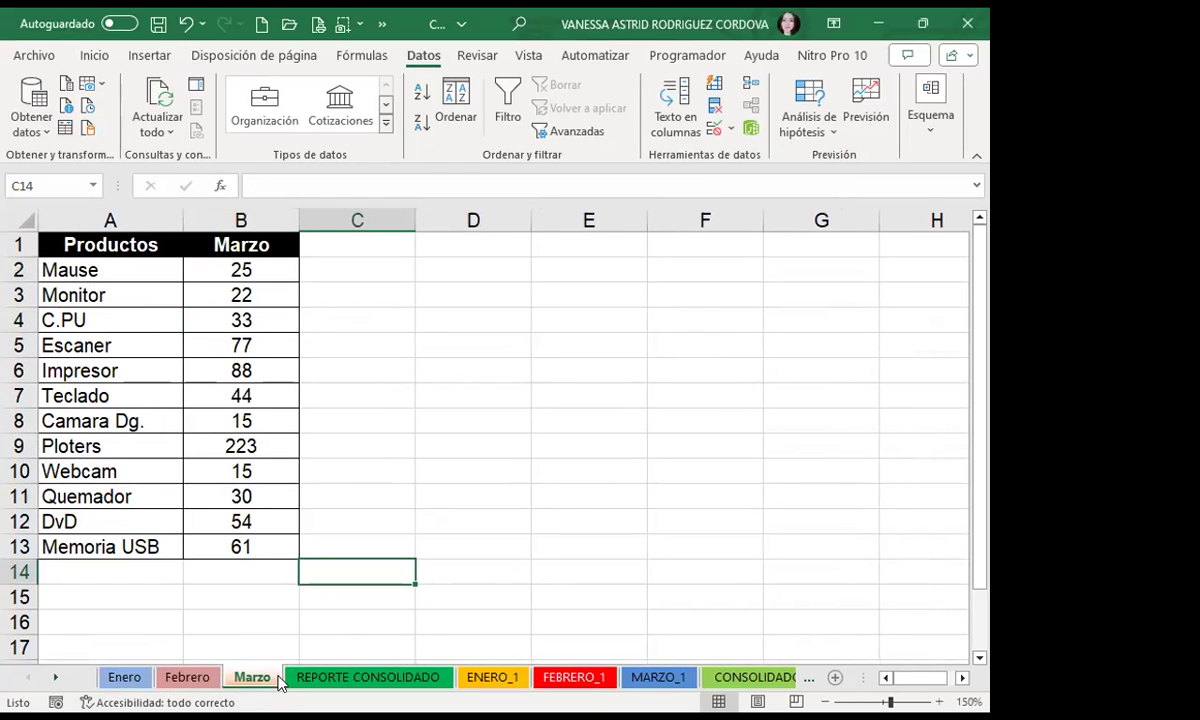
click(340, 680)
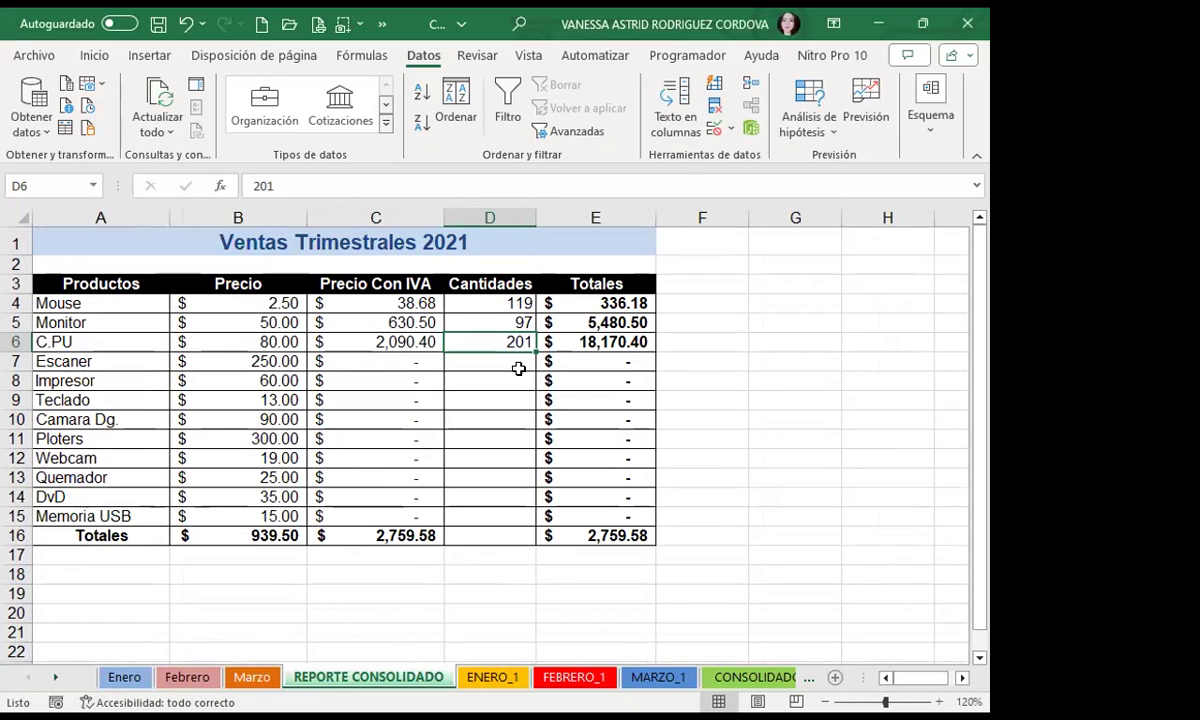
Undo a trial fill of D6 downward, then open Consolidar for the Escaner cell D7
drag(538, 350, 524, 438)
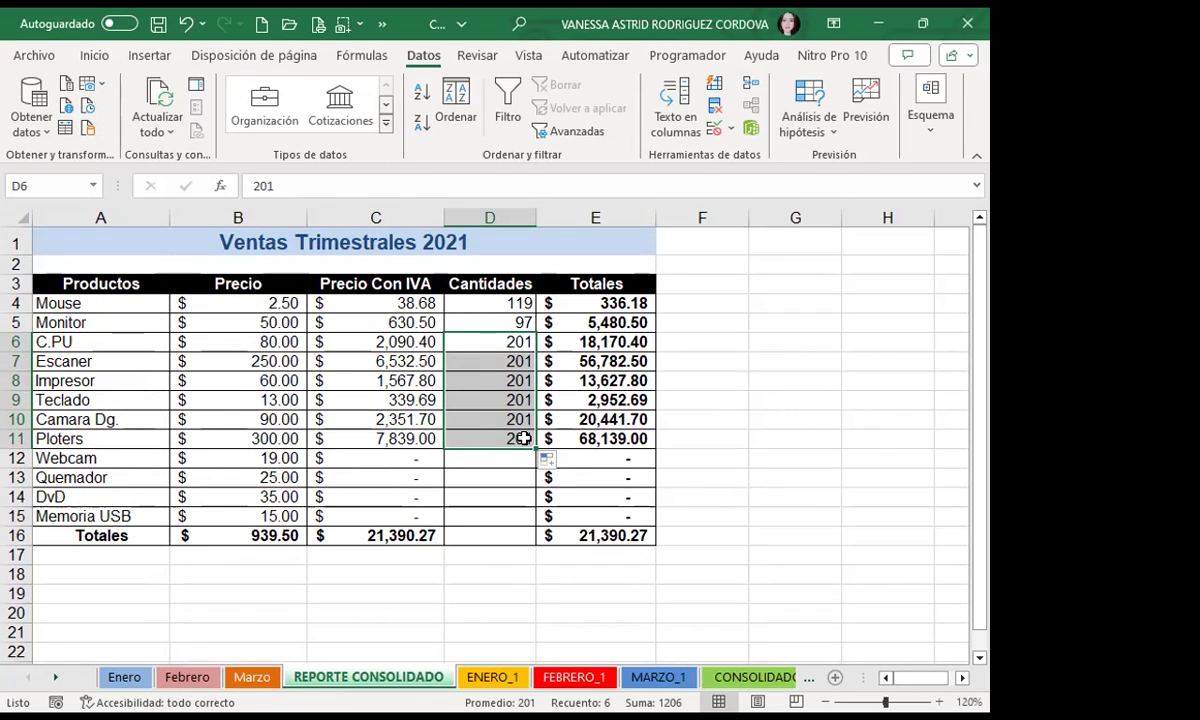
key(ctrl+z)
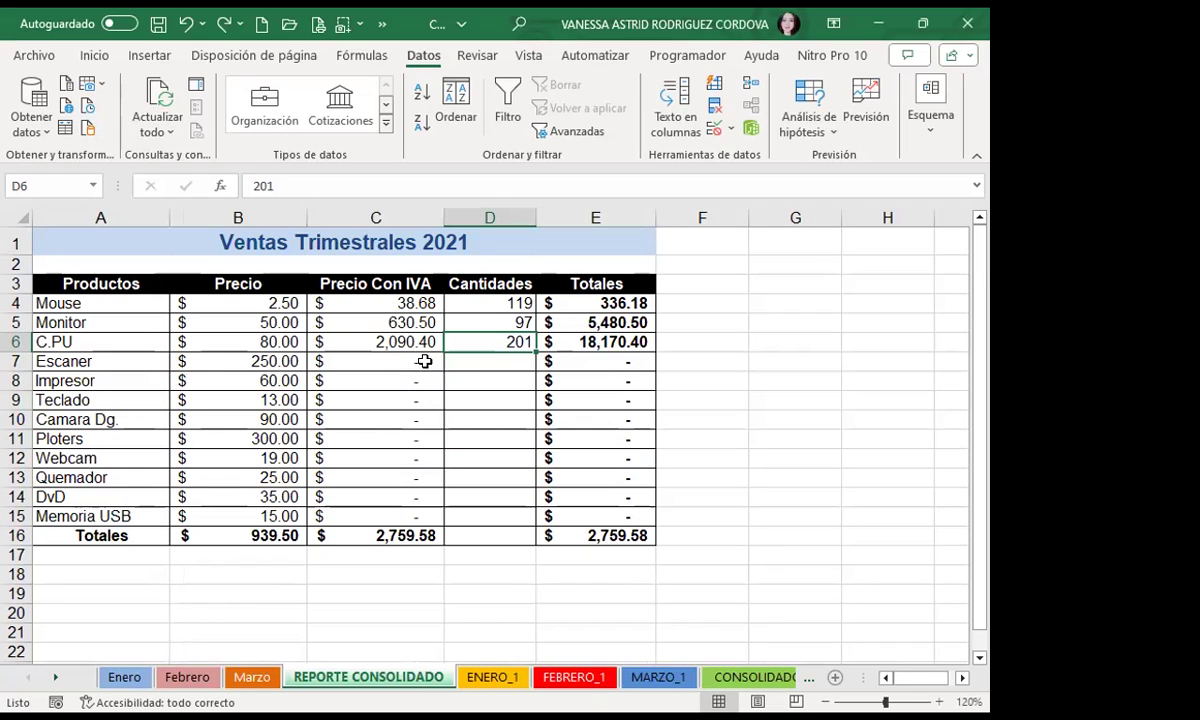
click(498, 356)
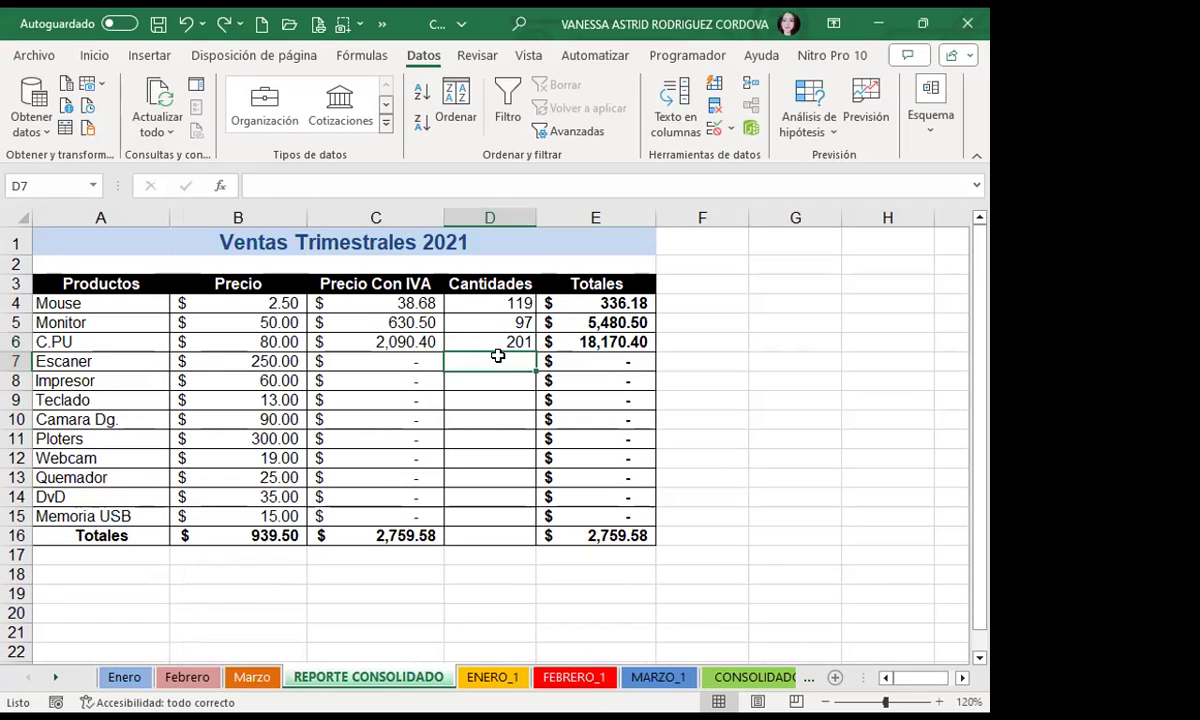
click(752, 83)
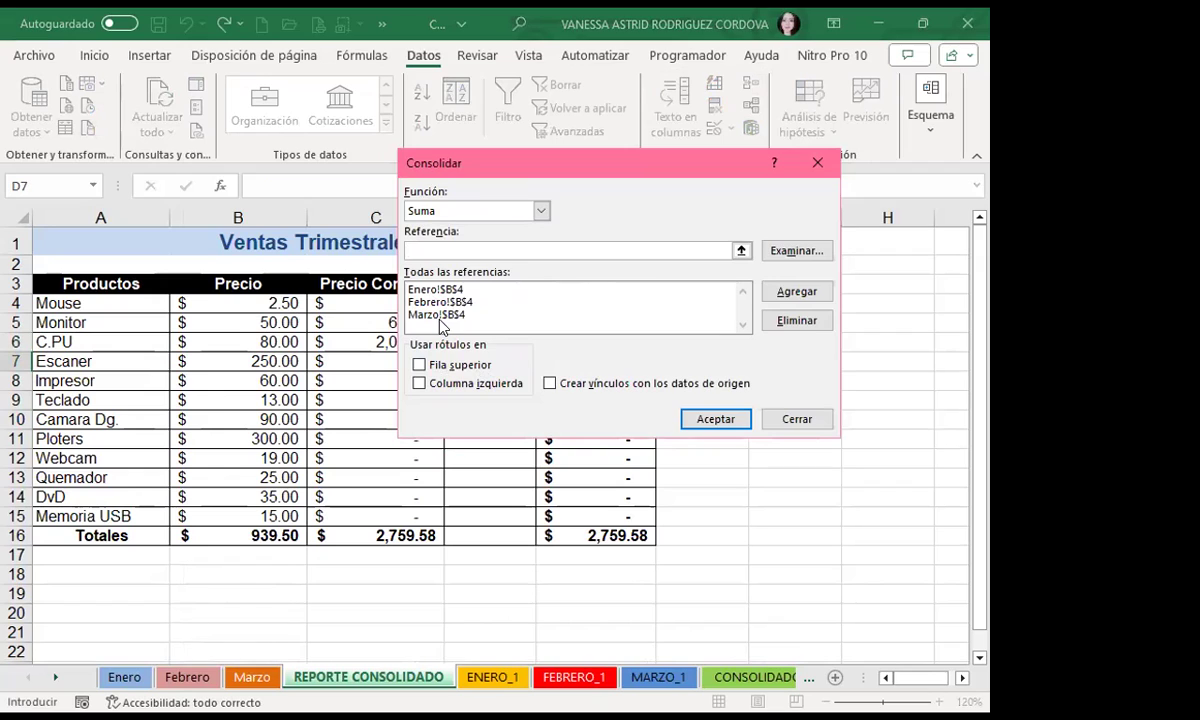
Edit the Enero!$B$4 reference to Enero!$B$5 and add it to the list
click(436, 315)
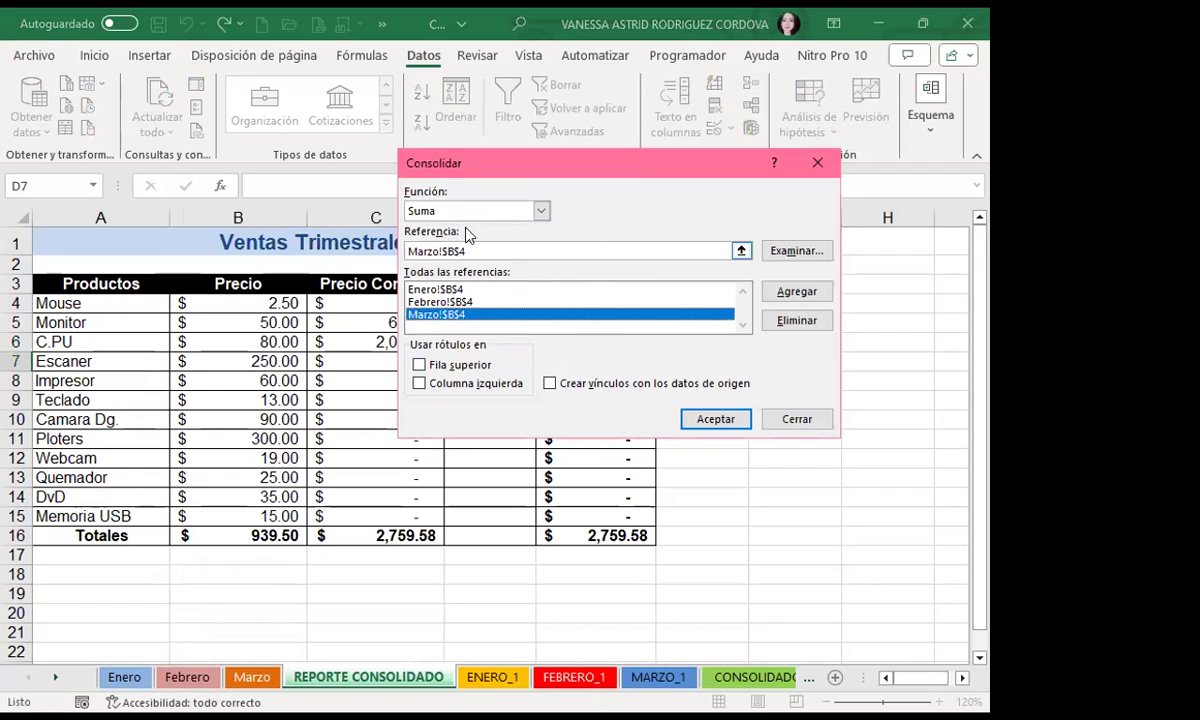
click(425, 289)
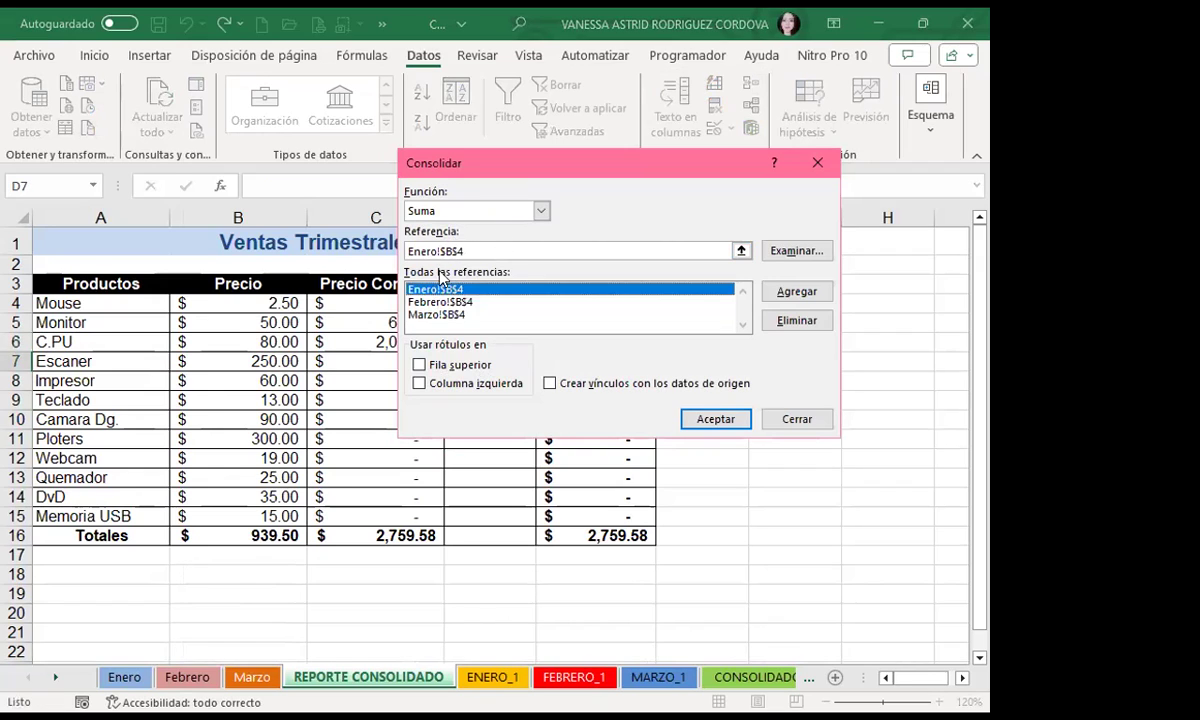
click(470, 250)
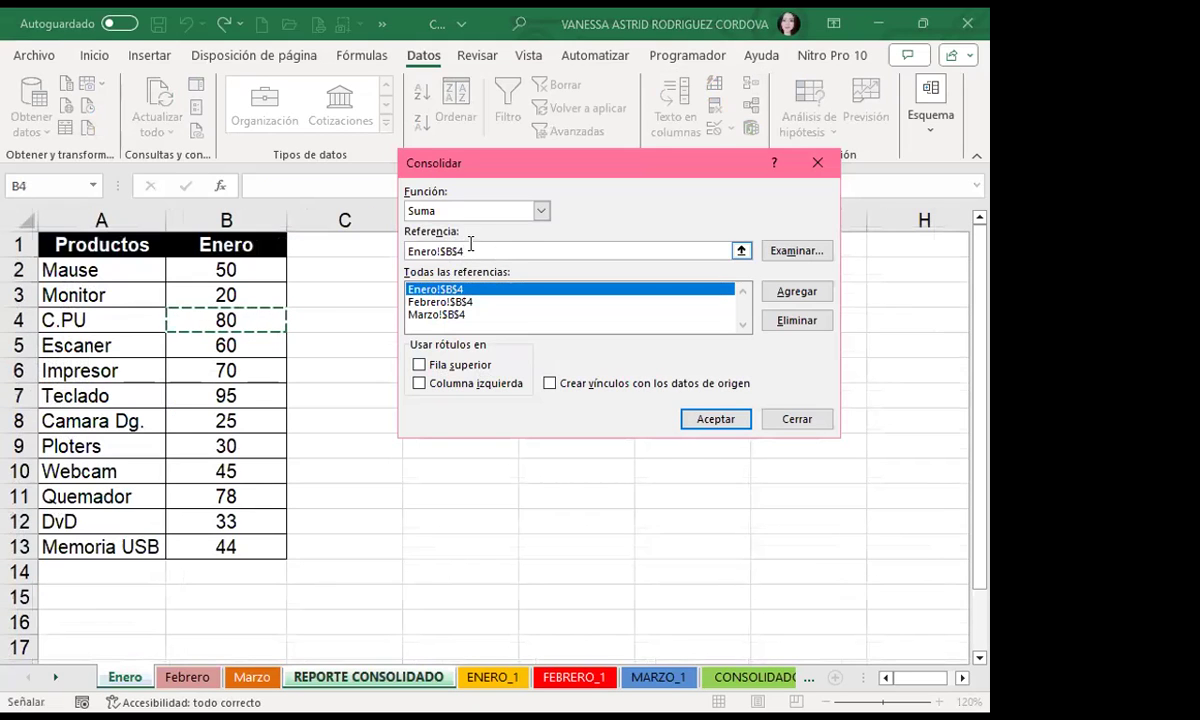
key(BackSpace)
text(5)
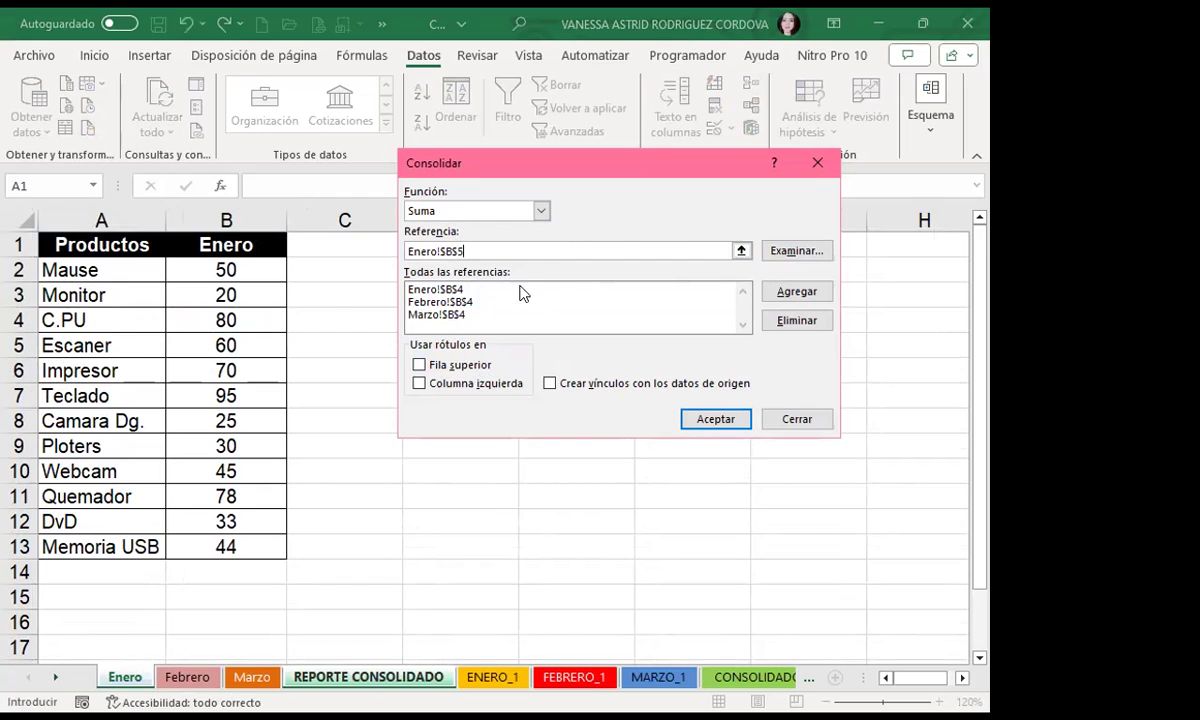
click(449, 302)
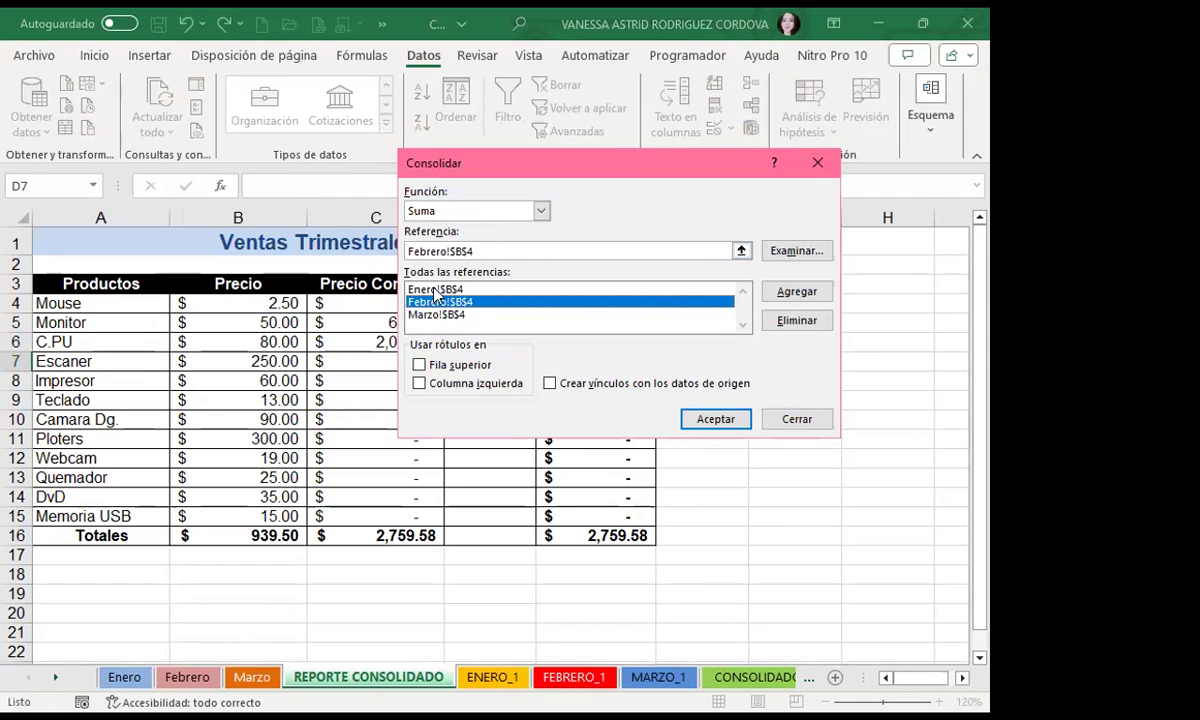
click(438, 289)
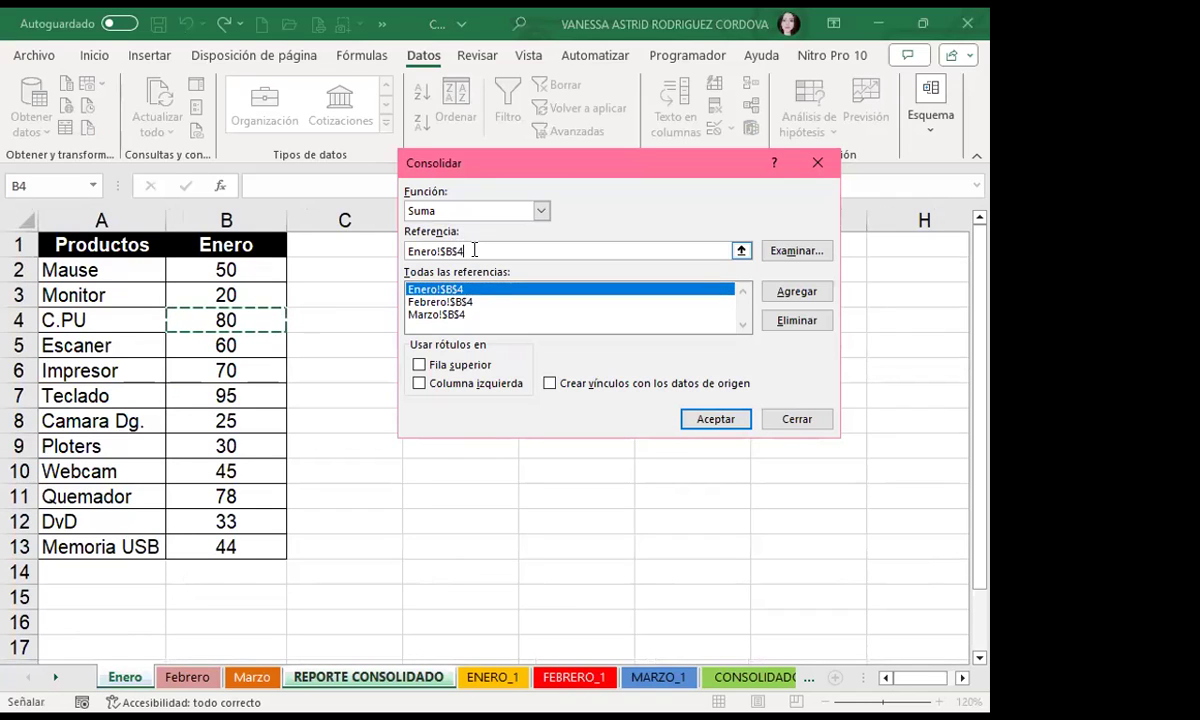
click(486, 250)
key(BackSpace)
text(5)
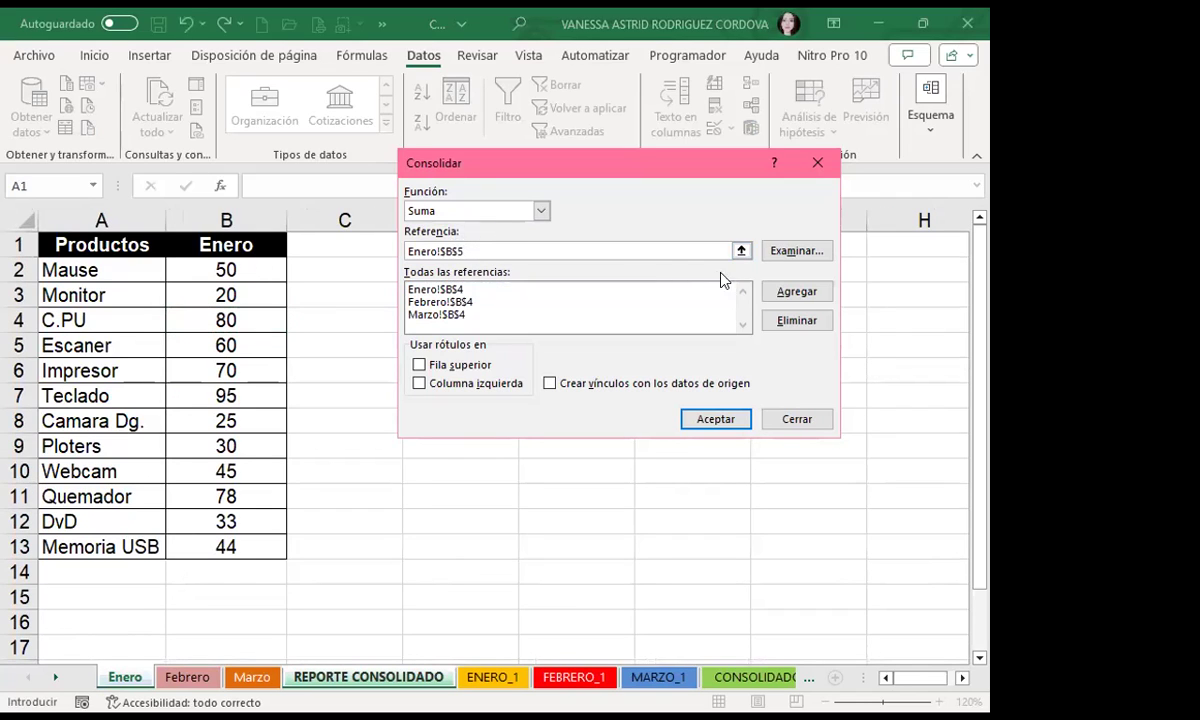
click(785, 293)
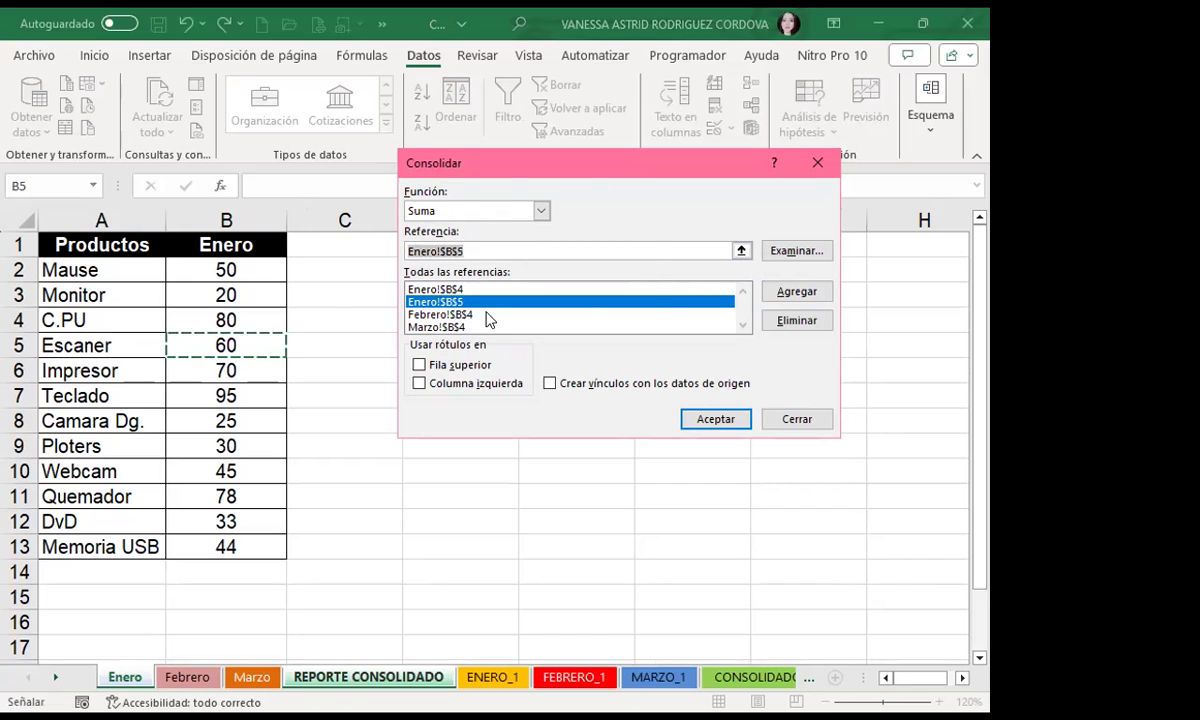
Remove Enero!$B$5 and the Enero, Febrero and Marzo B4 references, emptying the list
click(793, 319)
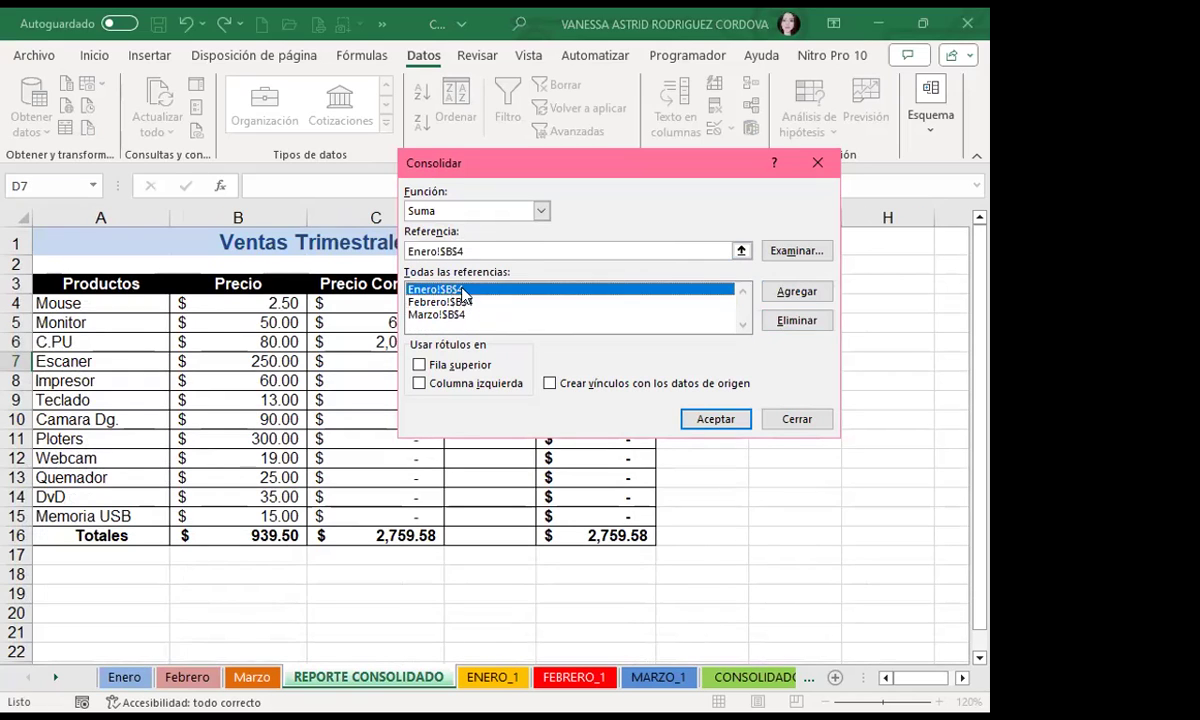
click(785, 318)
click(452, 292)
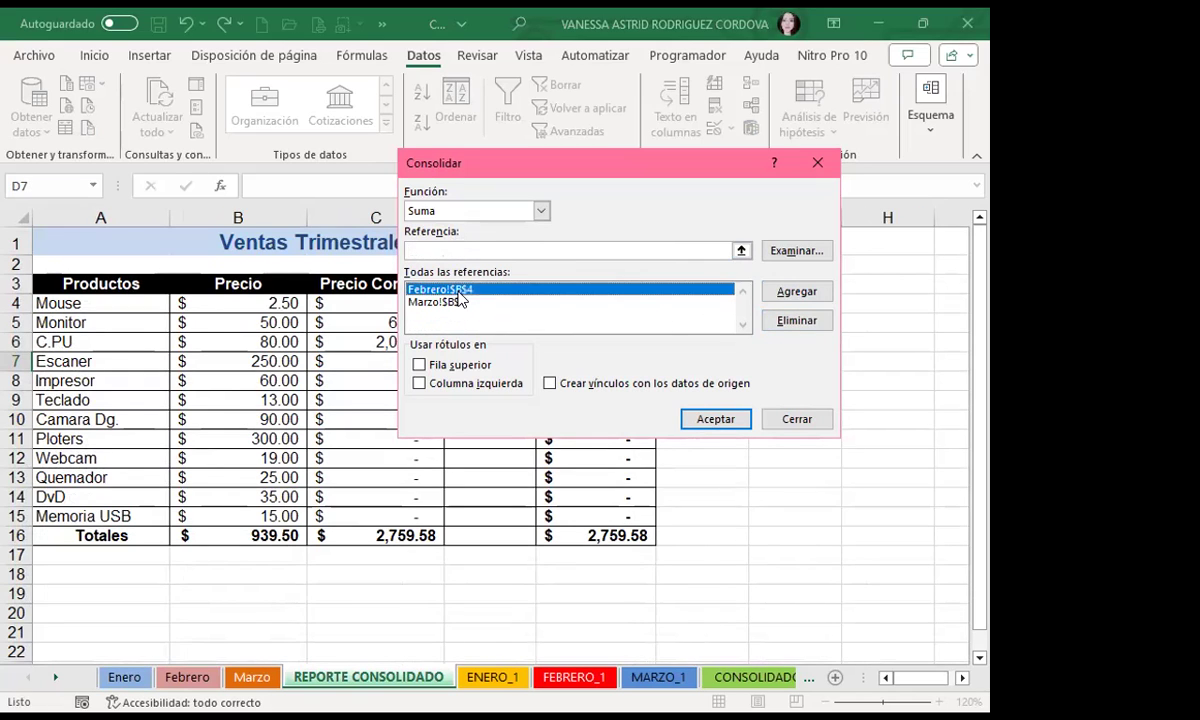
click(780, 319)
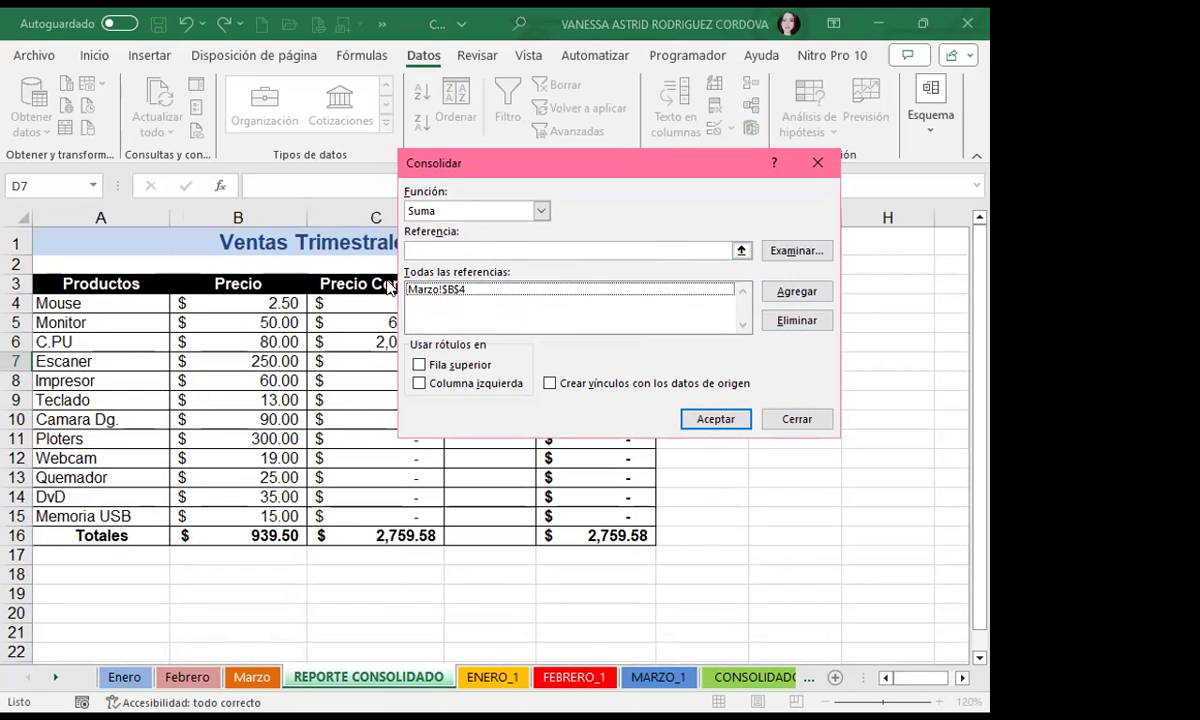
click(538, 291)
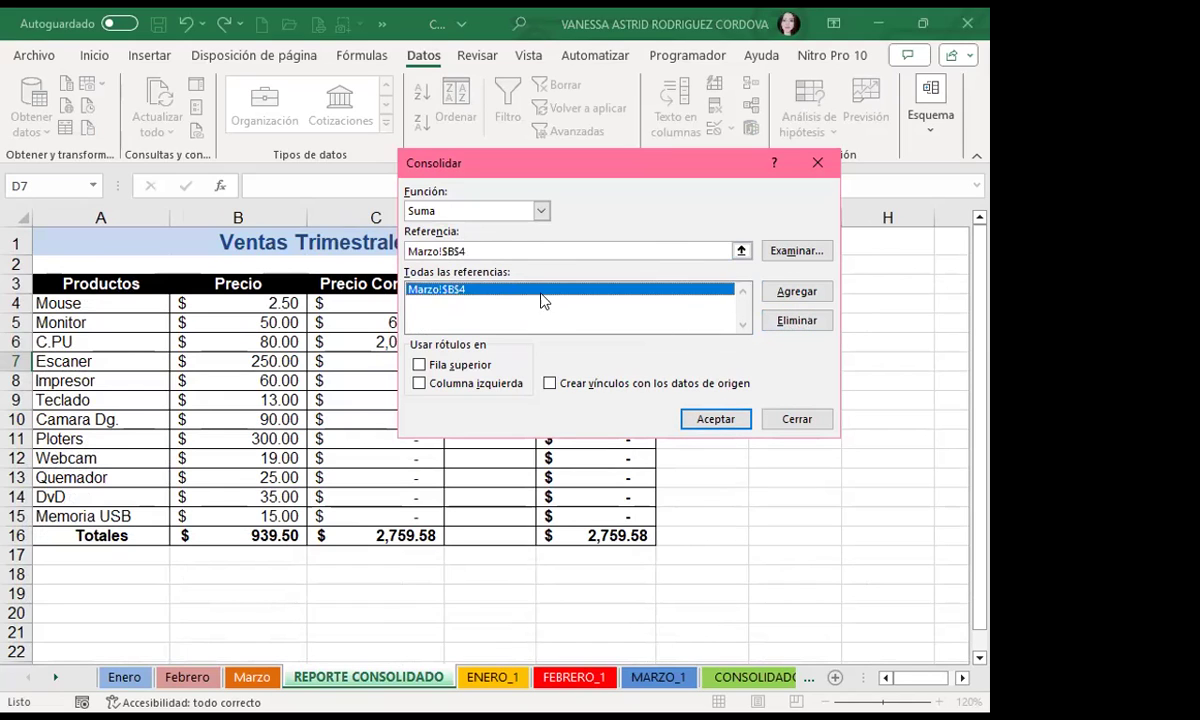
click(805, 325)
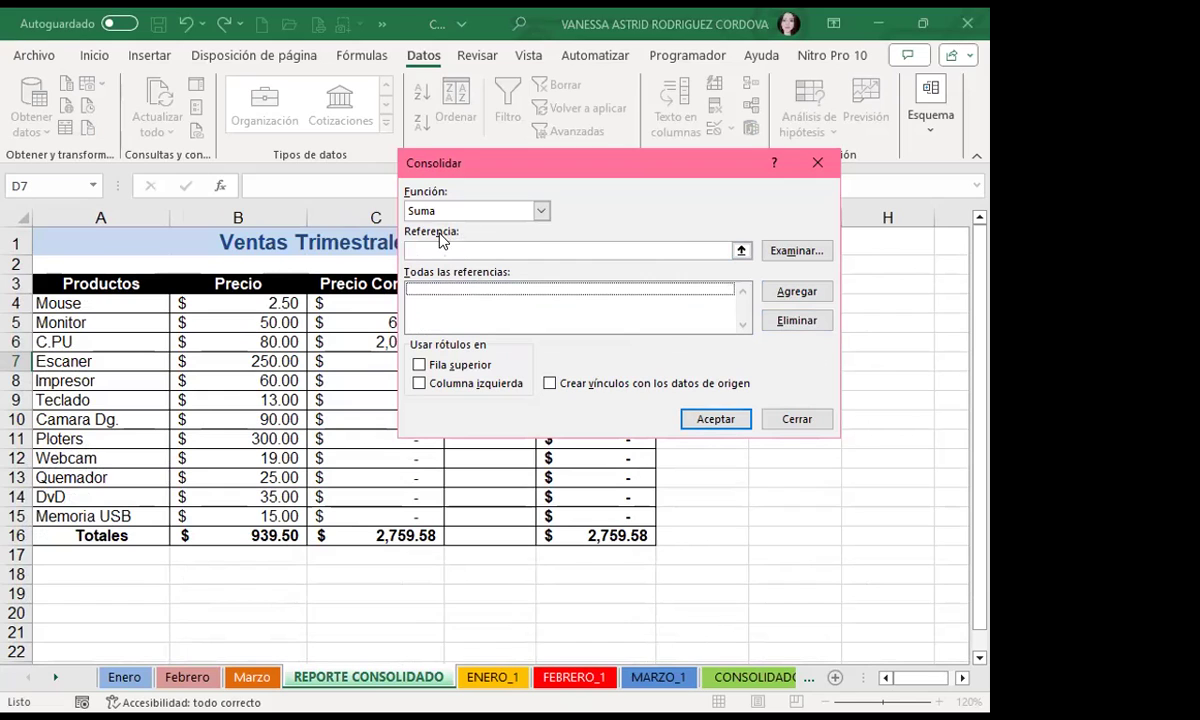
Add Enero!$B$5, Febrero!$B$5 and Marzo!$B$5, then run the Suma consolidation into D7
click(410, 251)
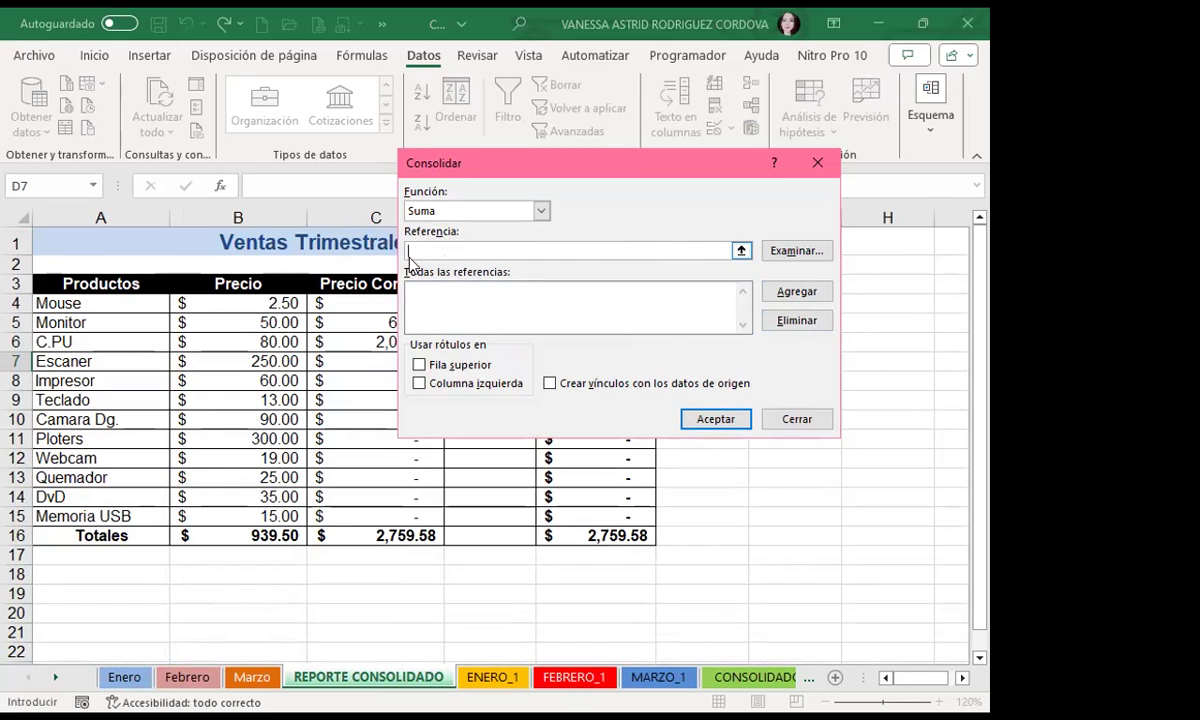
click(120, 683)
click(185, 344)
click(796, 291)
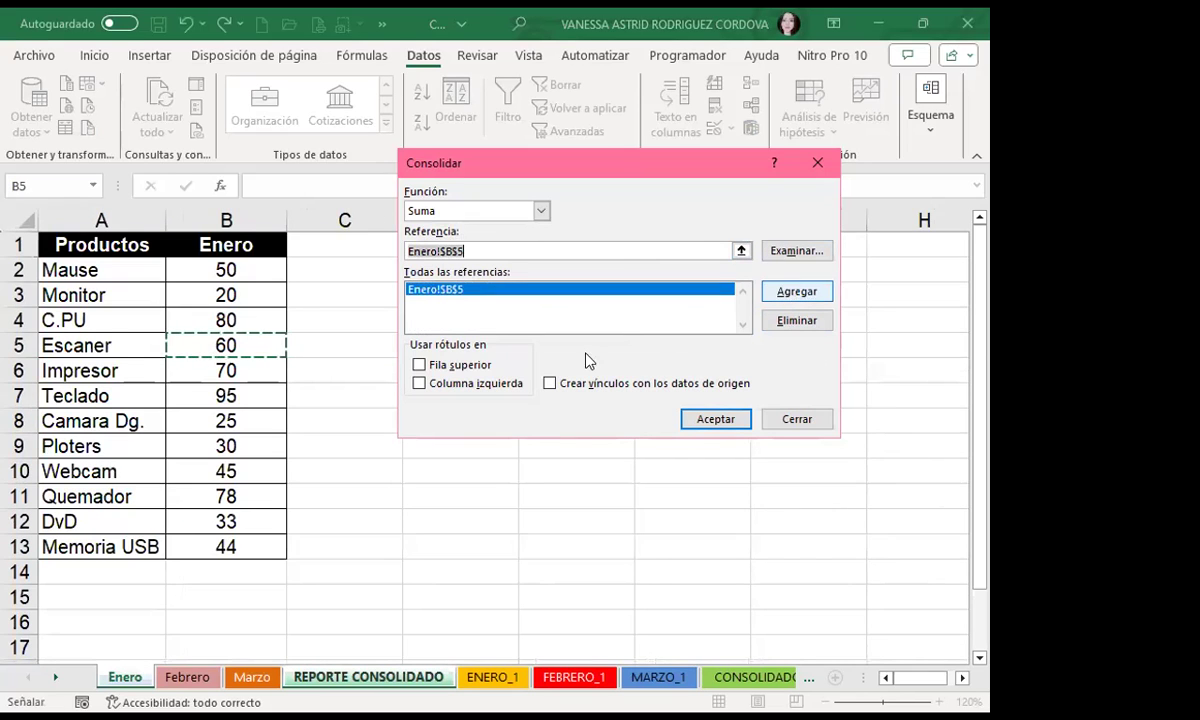
click(193, 680)
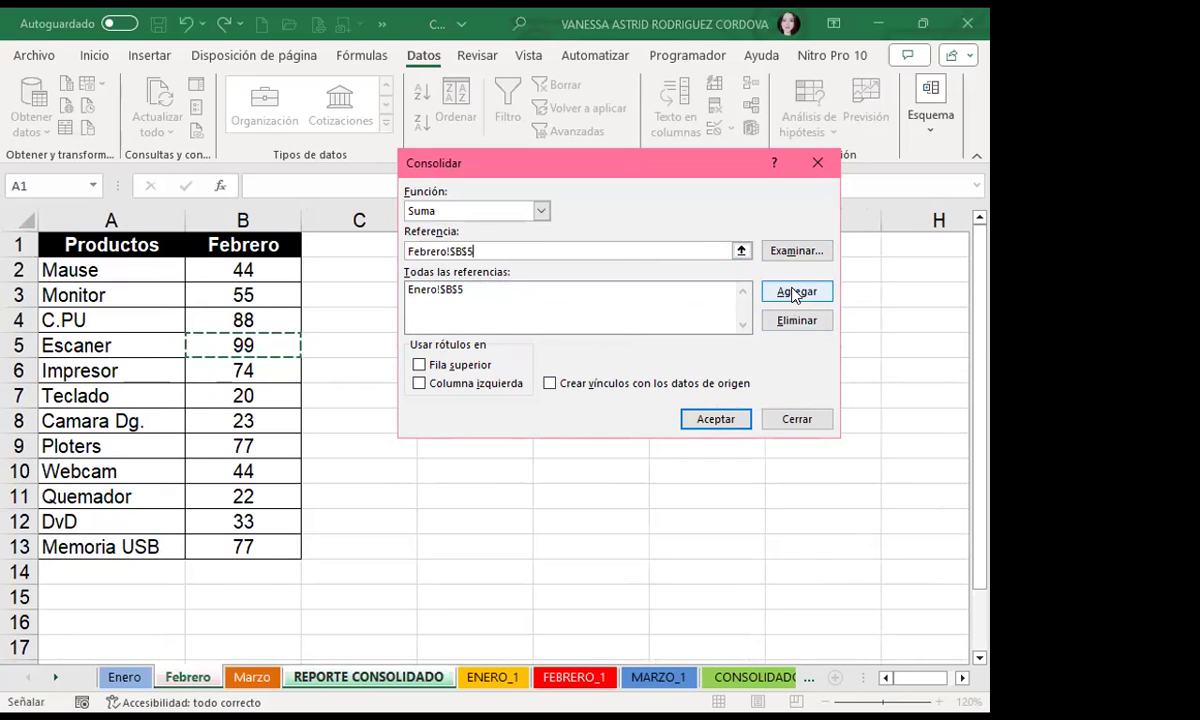
click(797, 291)
click(228, 683)
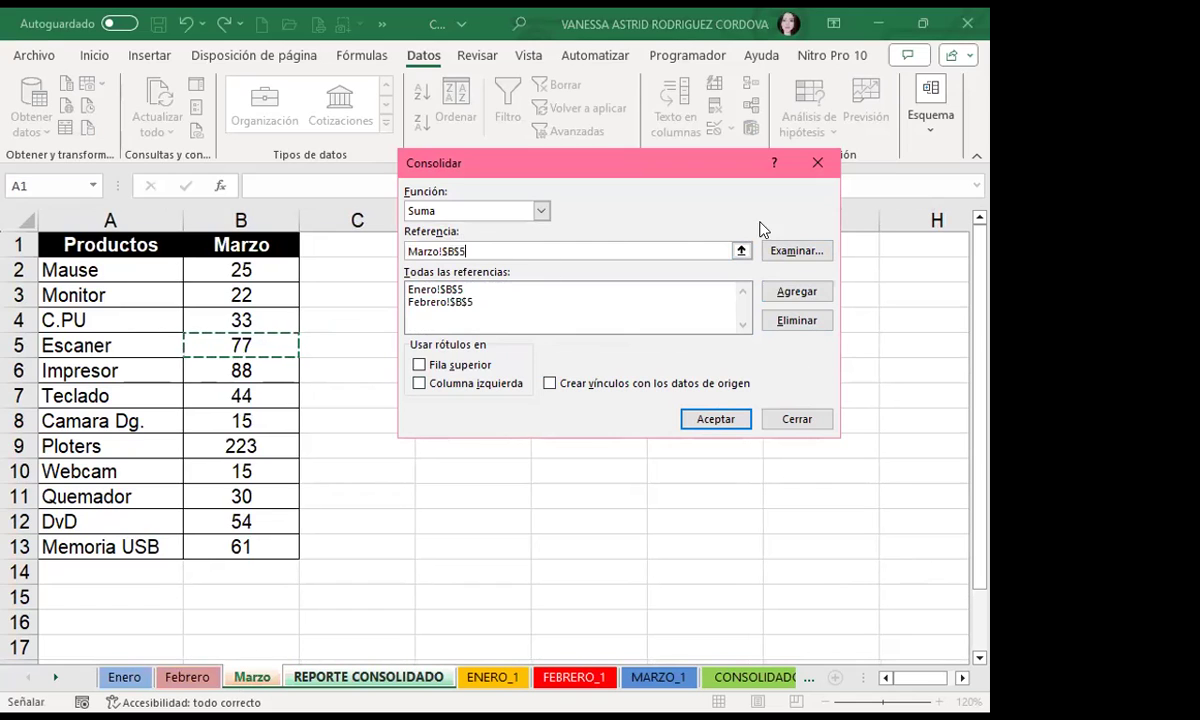
click(796, 291)
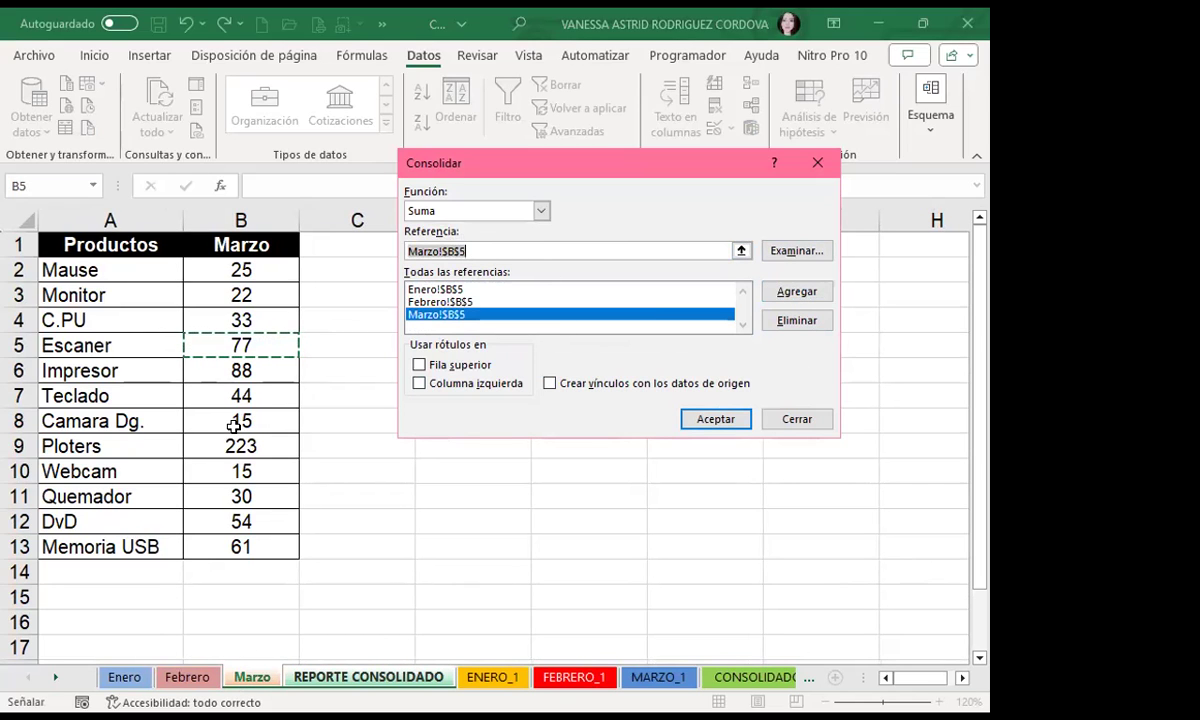
click(696, 421)
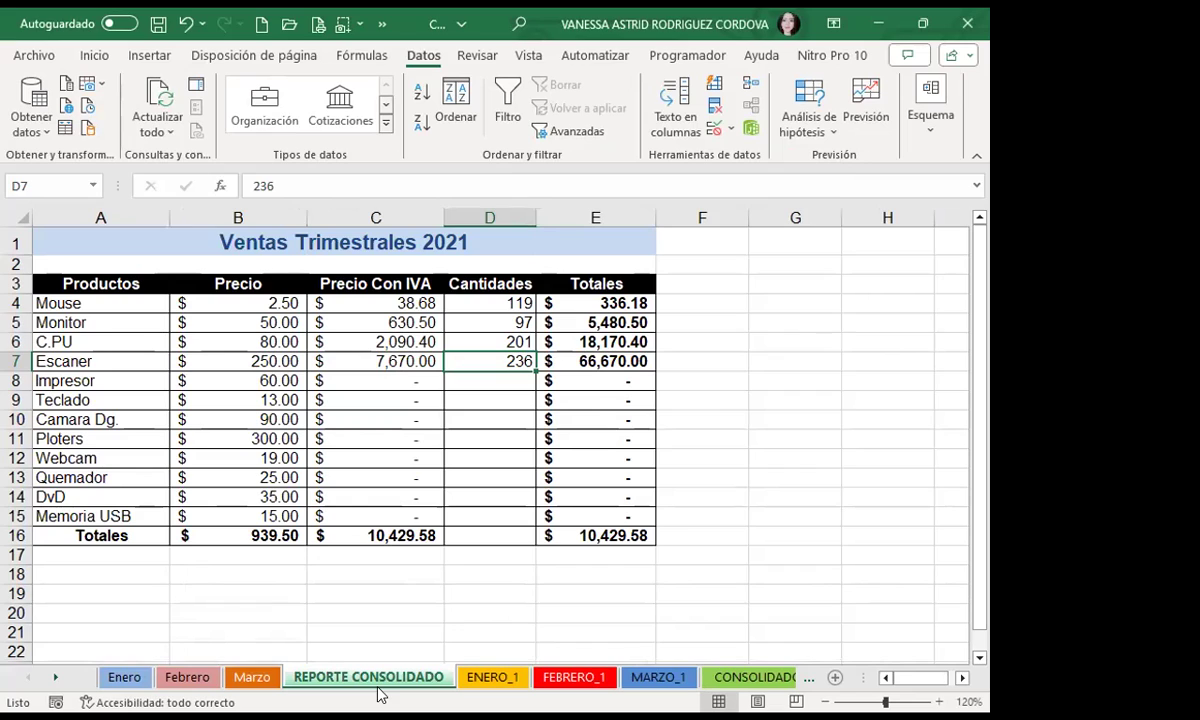
click(187, 677)
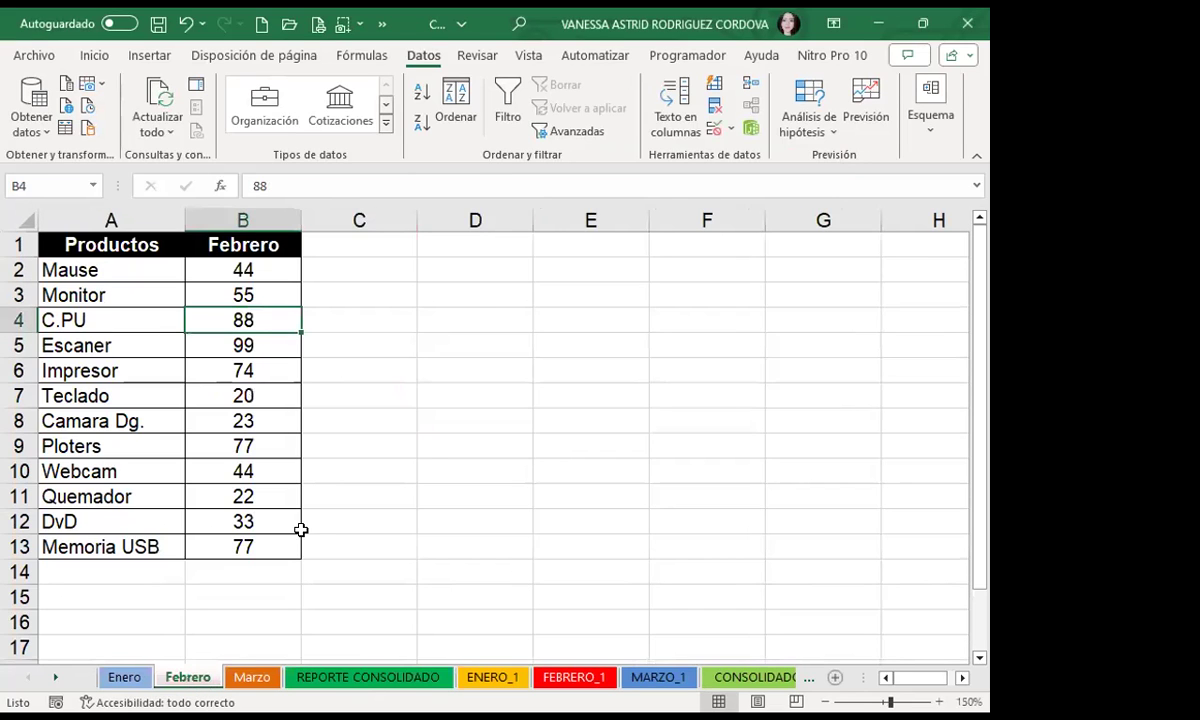
key(ctrl+Page_Down)
key(ctrl+Page_Down)
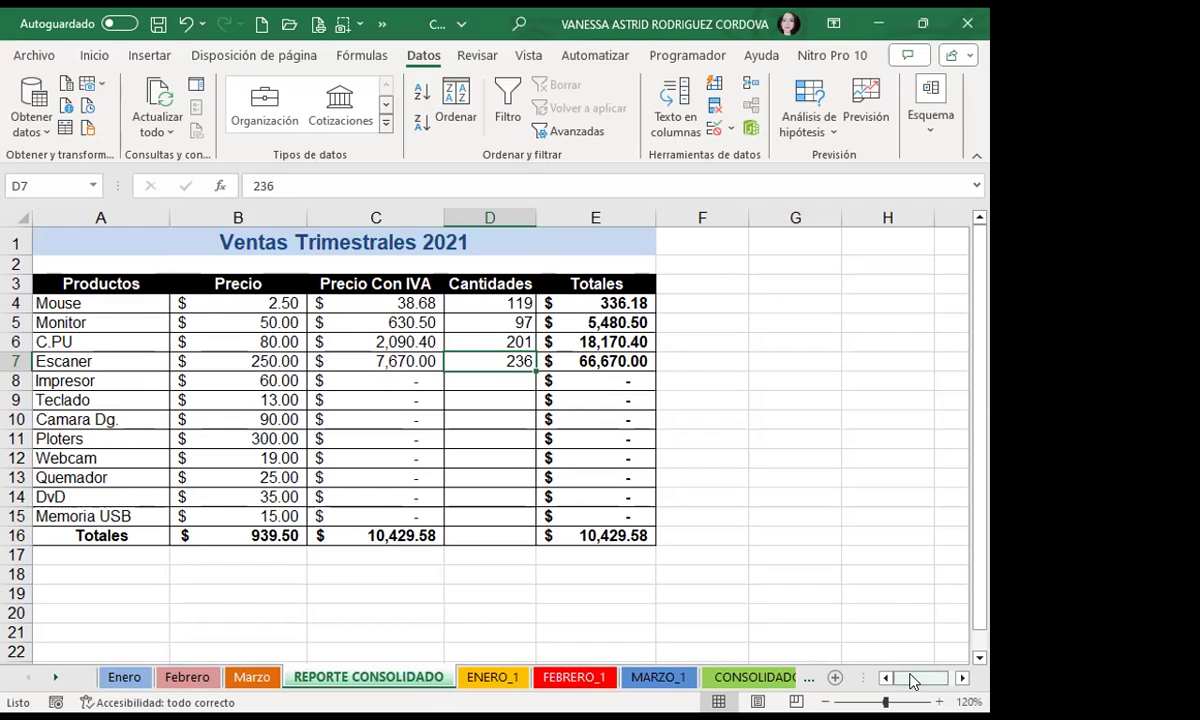
Compare ENERO_1 with Enero and REPORTE CONSOLIDADO, then view FEBRERO_1 and the Febrero values
click(490, 678)
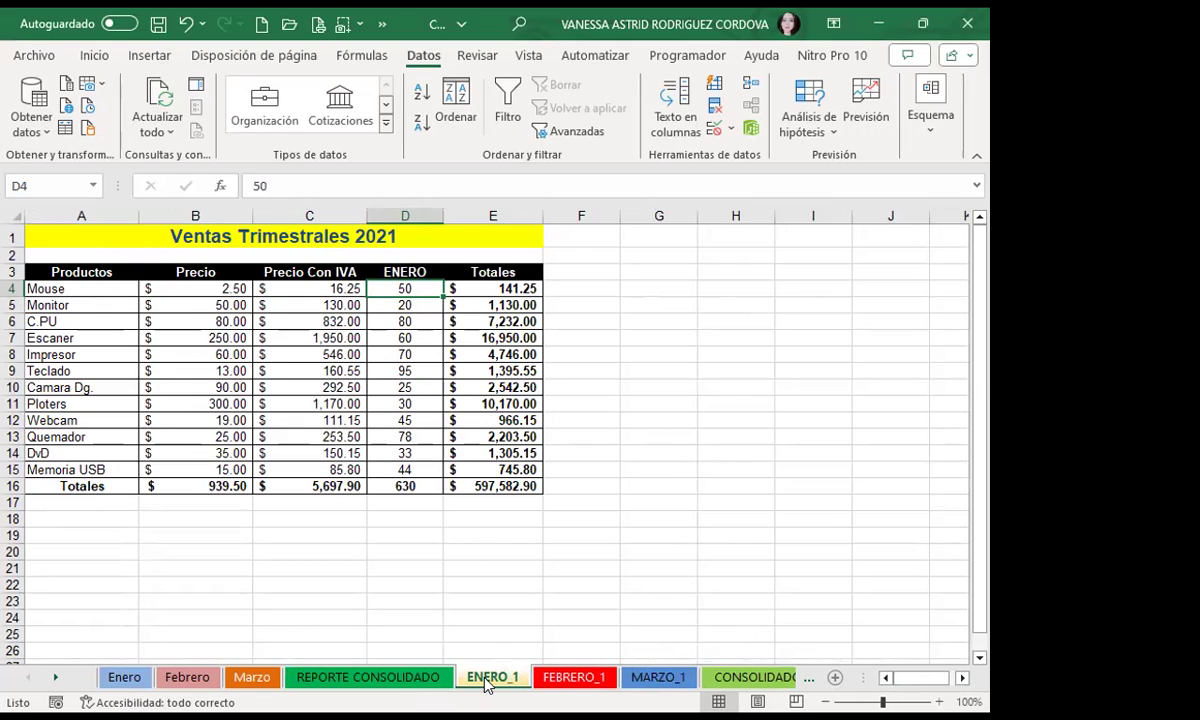
click(124, 678)
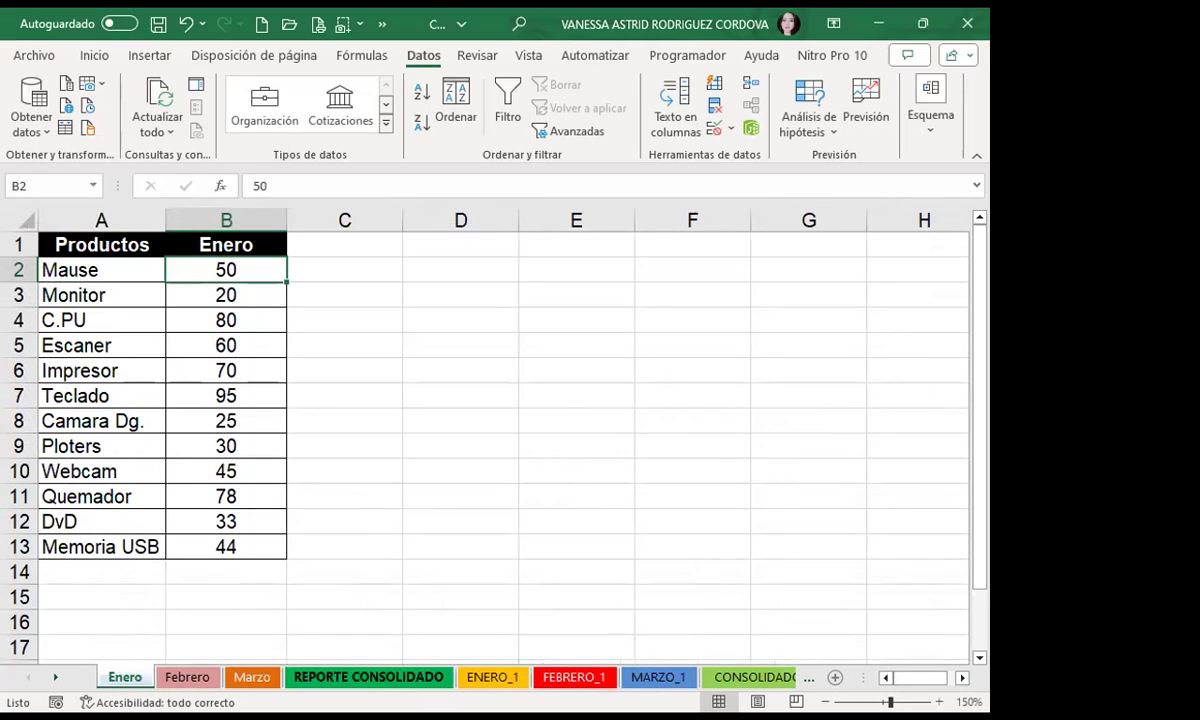
click(490, 677)
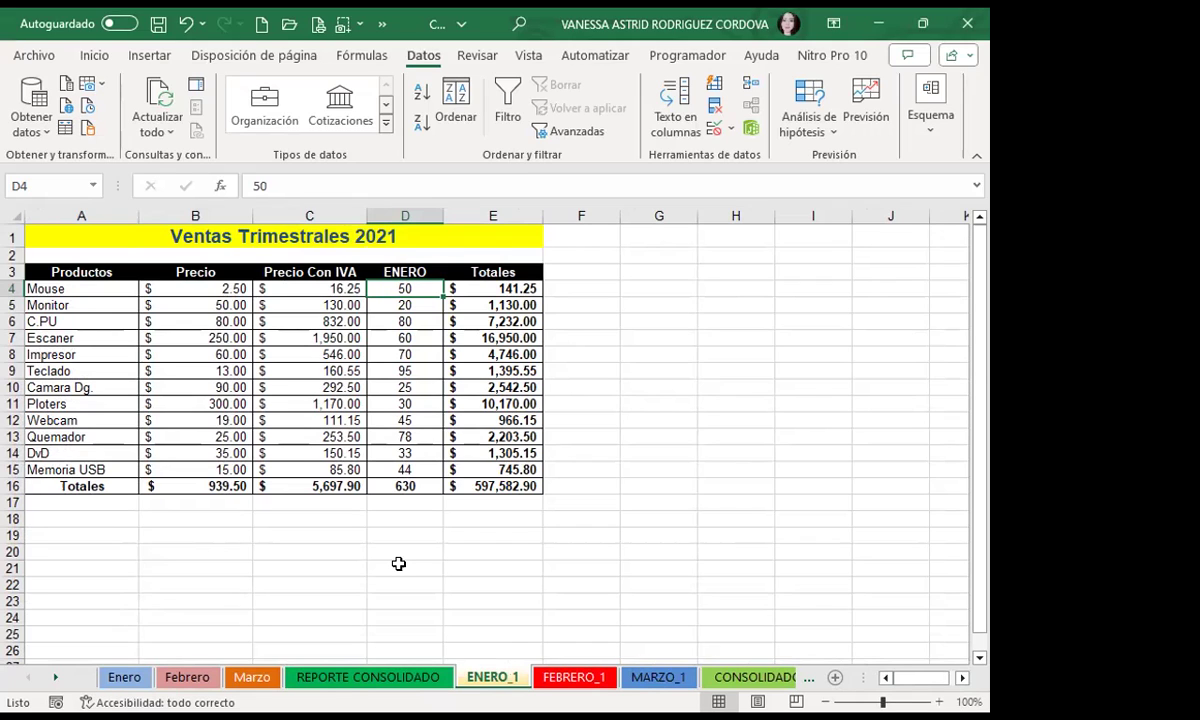
key(ctrl+Page_Up)
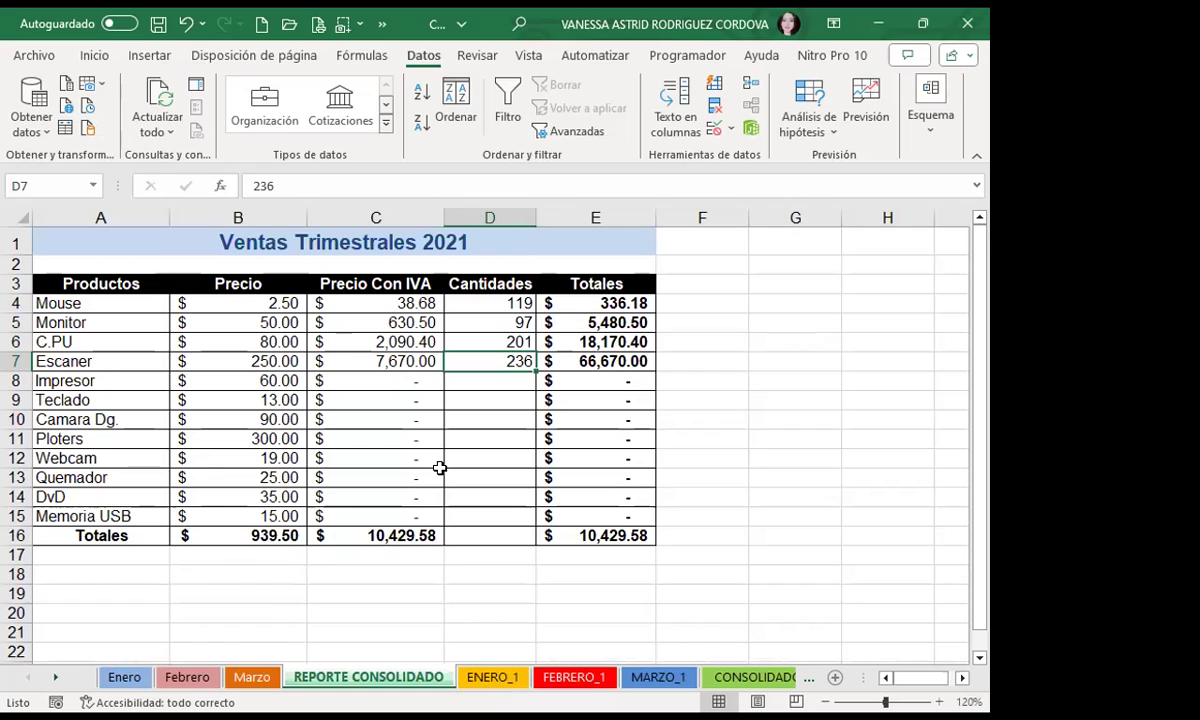
key(ctrl+Page_Down)
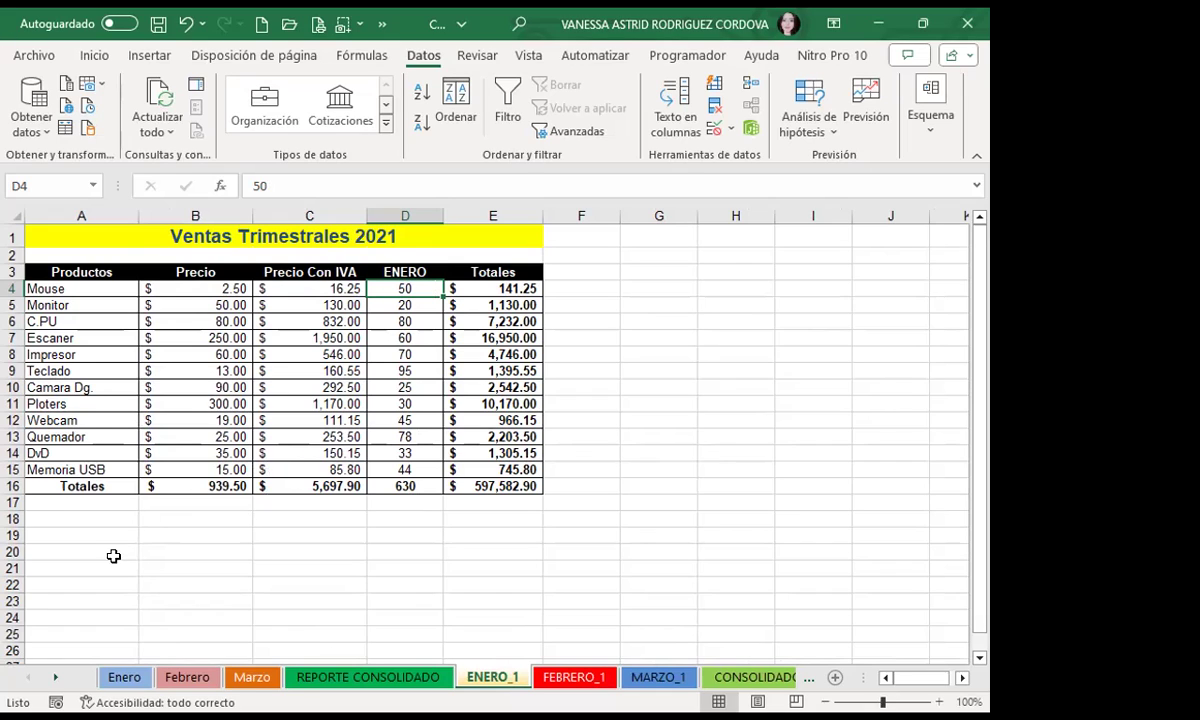
click(566, 677)
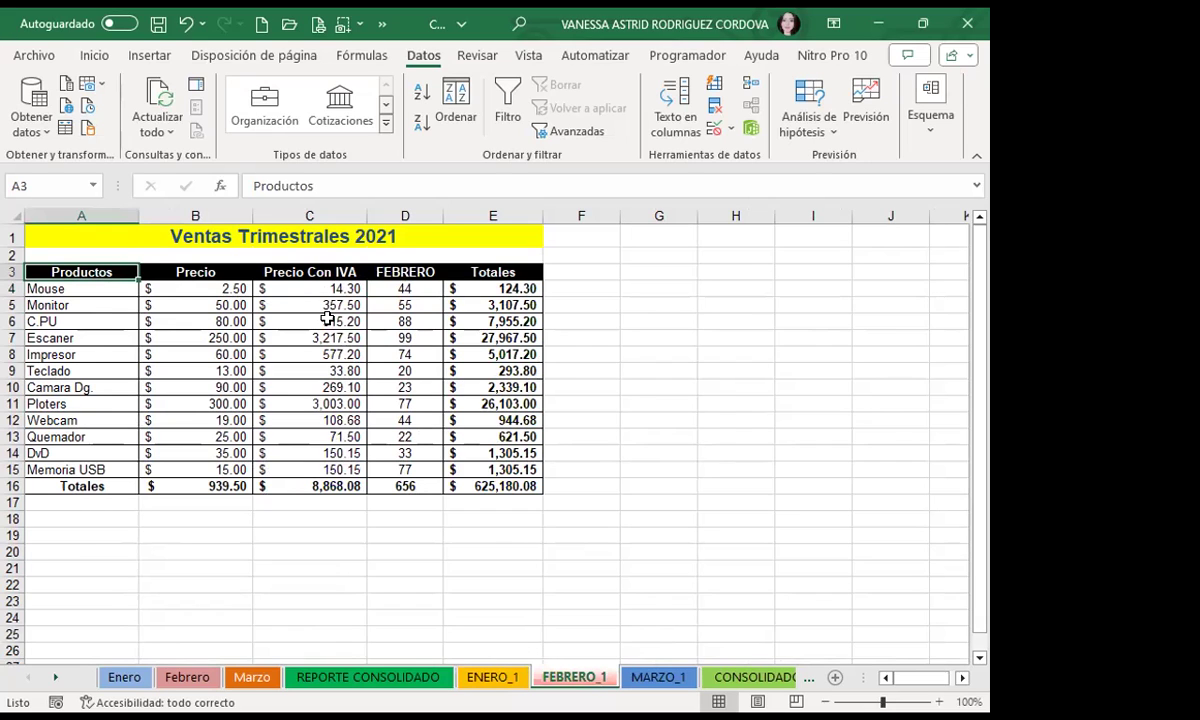
click(185, 677)
Compare the MARZO_1 sheet against the Marzo source values
click(641, 679)
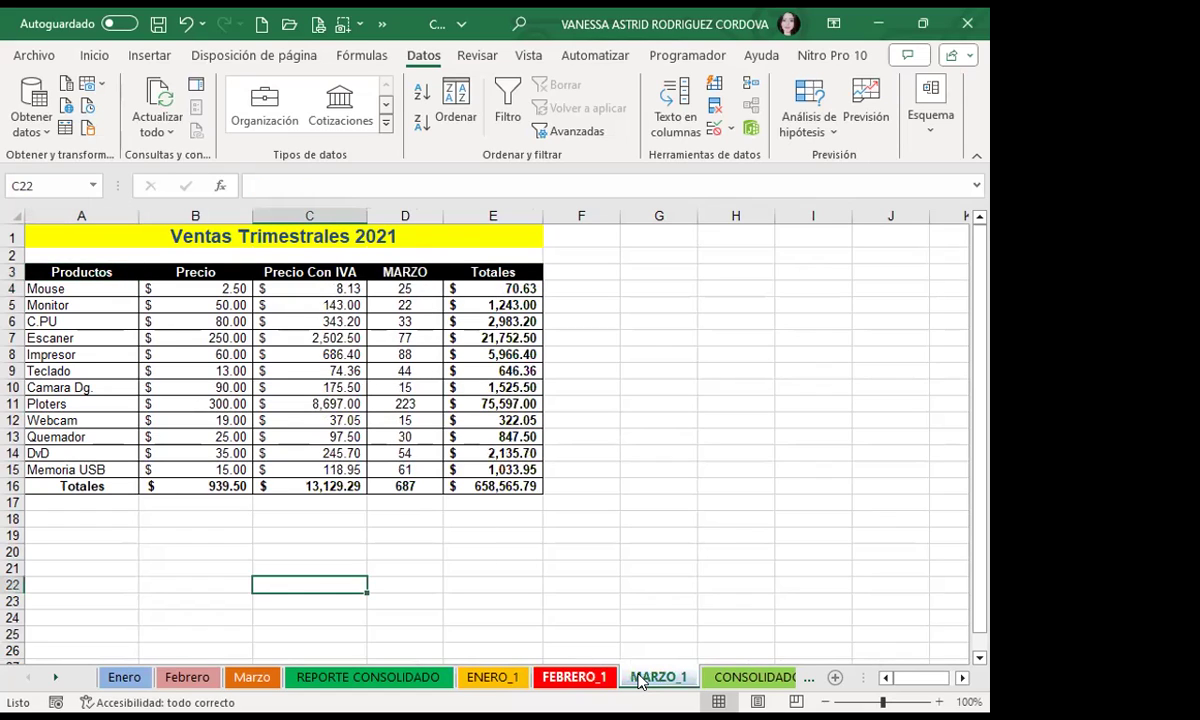
click(252, 676)
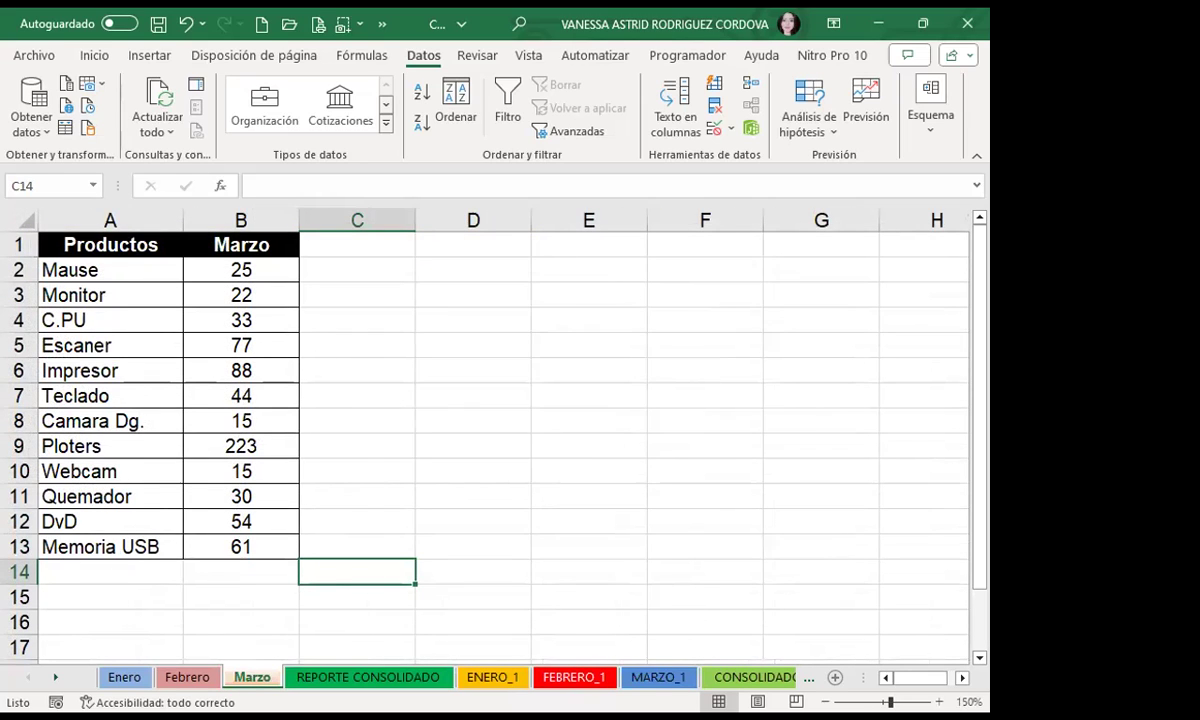
click(652, 677)
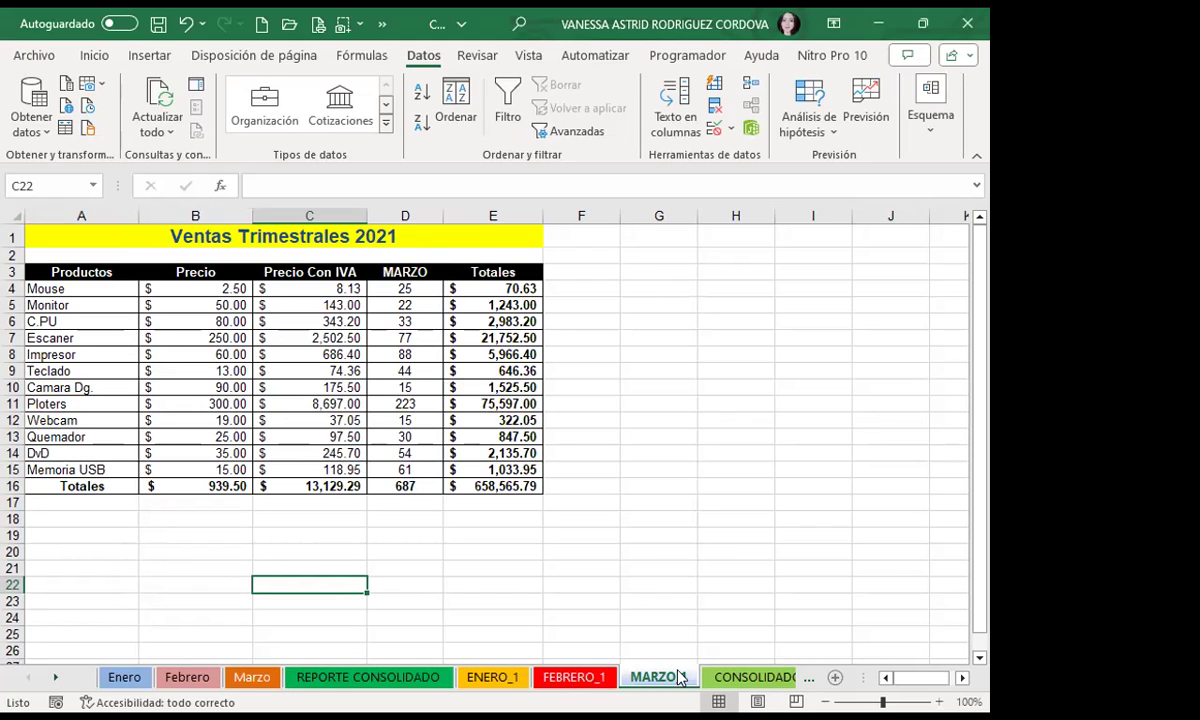
On the blank CONSOLIDADO_TOTAL_ sheet, select A3 as the consolidation's starting cell
click(727, 675)
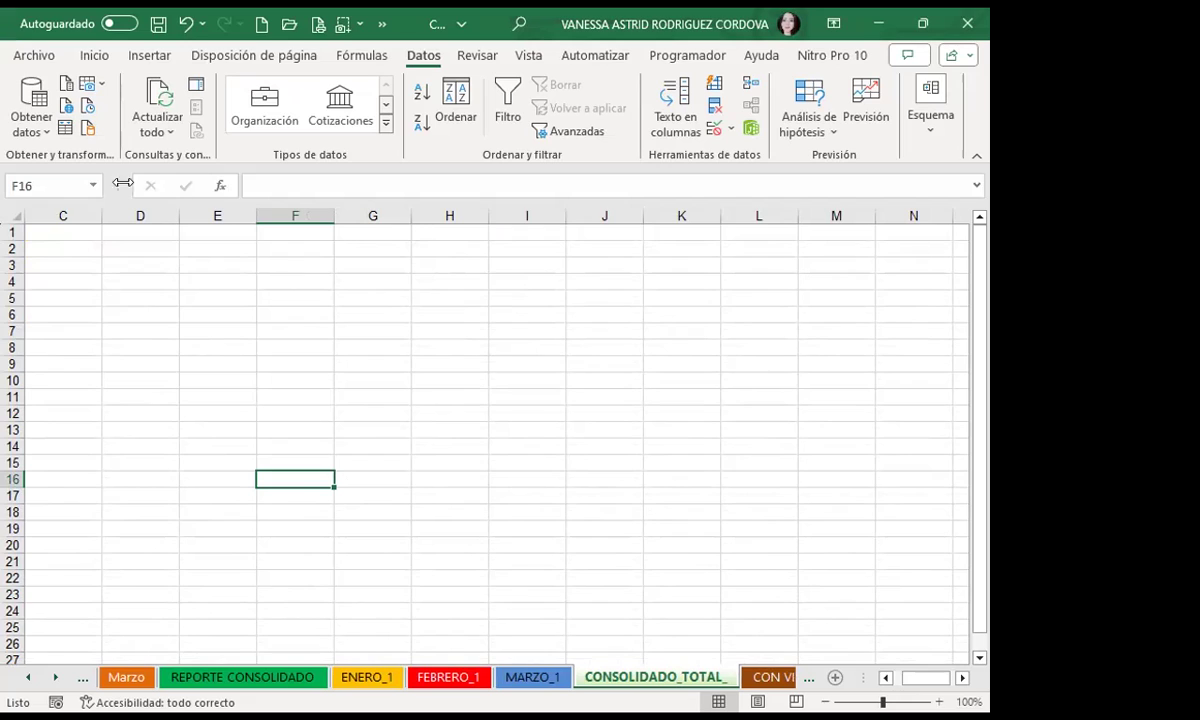
click(62, 264)
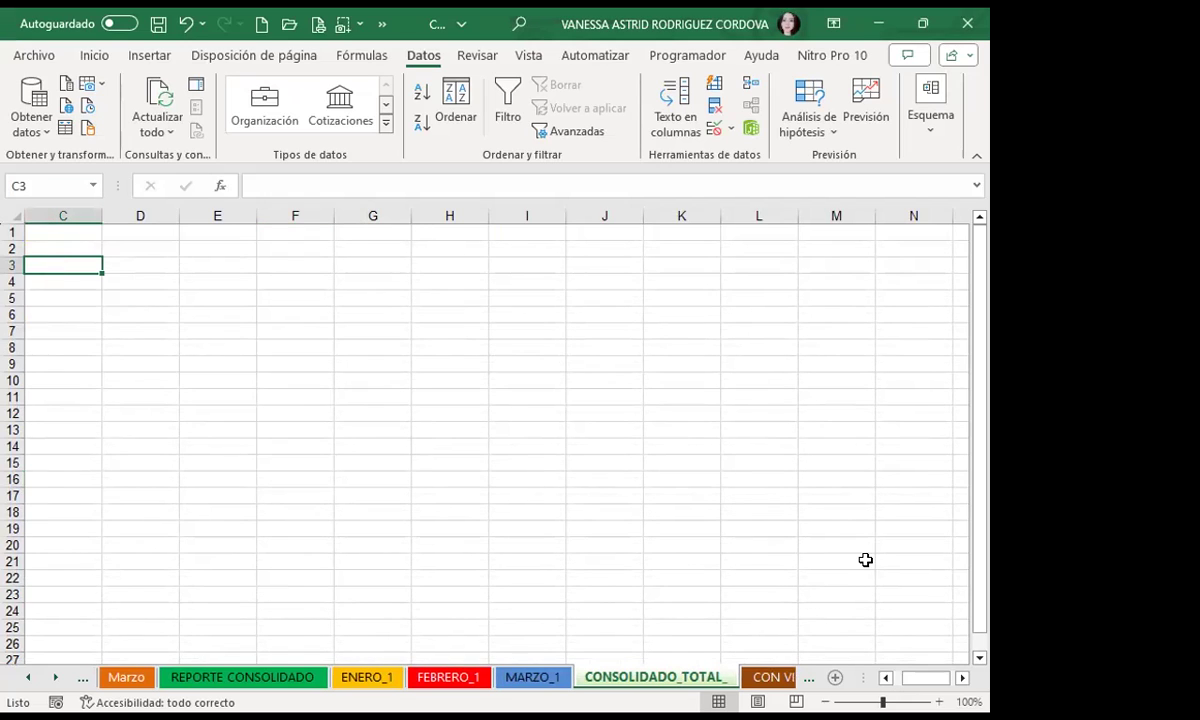
click(886, 677)
click(886, 677)
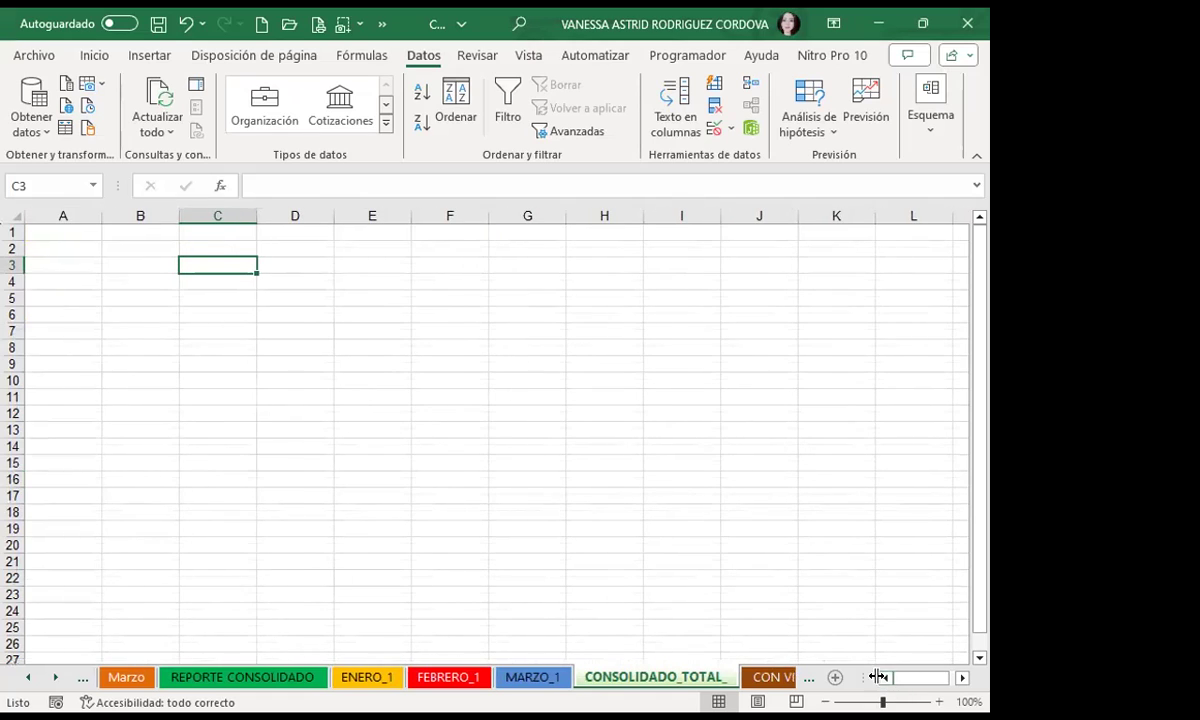
click(36, 270)
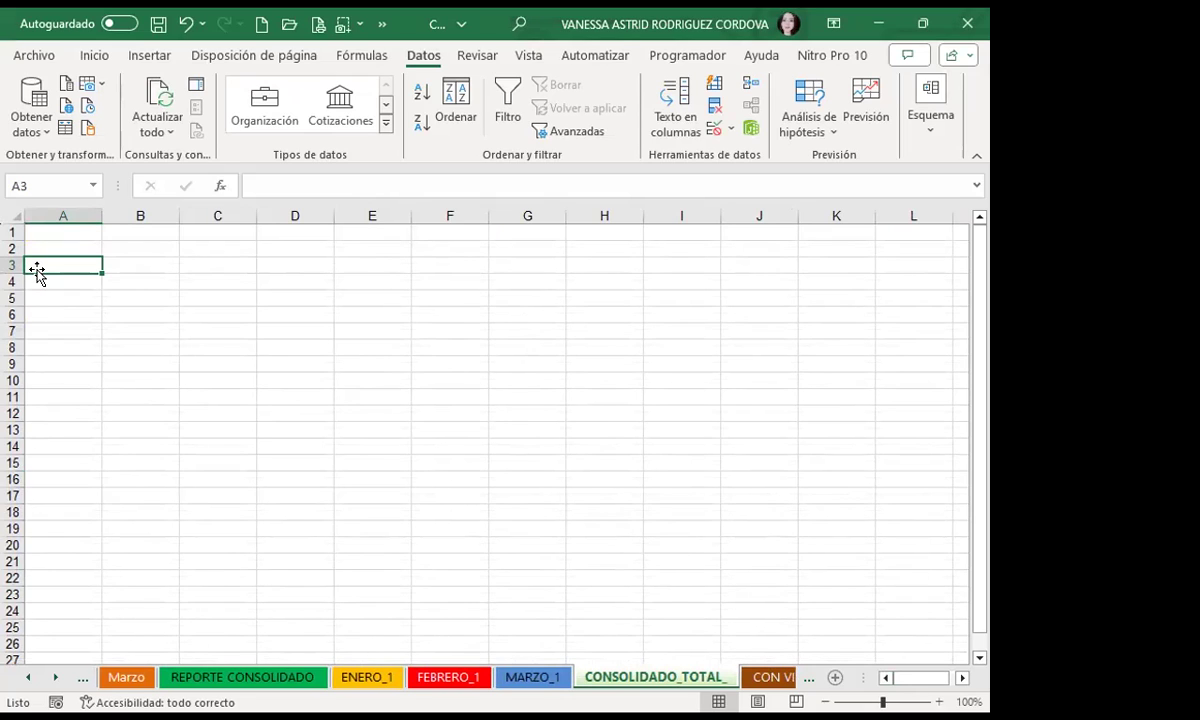
click(751, 88)
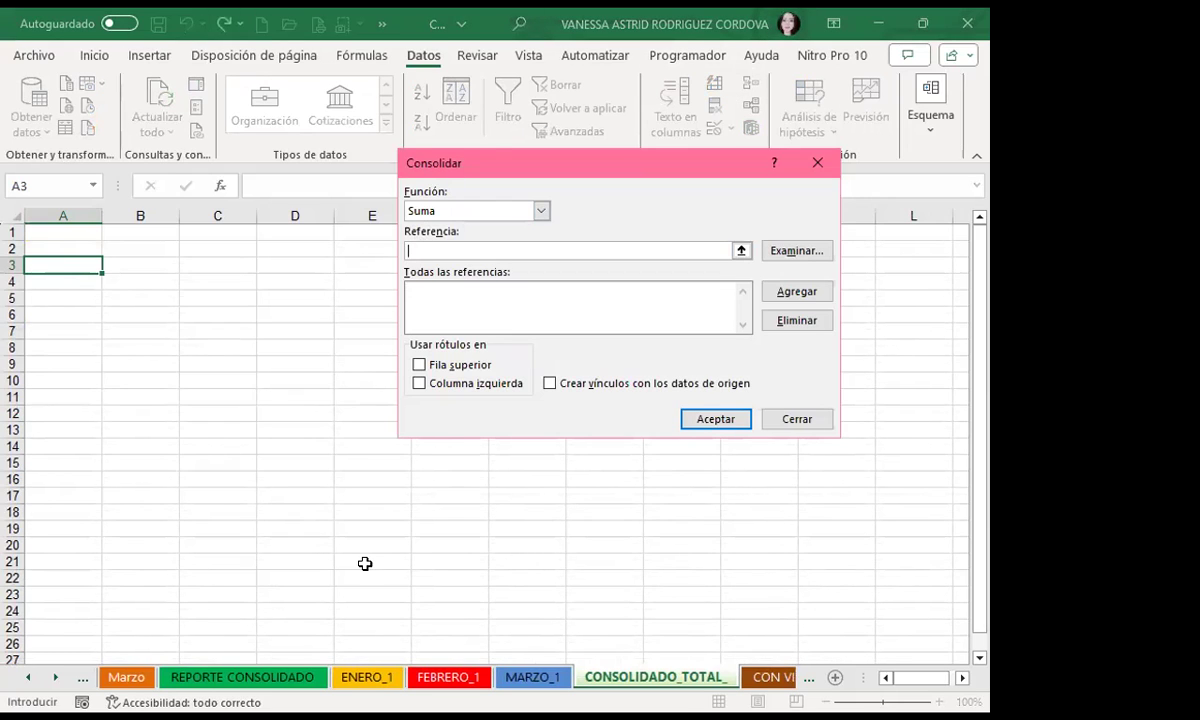
Add $A$3:$E$16 from ENERO_1, FEBRERO_1 and MARZO_1 as Suma consolidation references
click(360, 677)
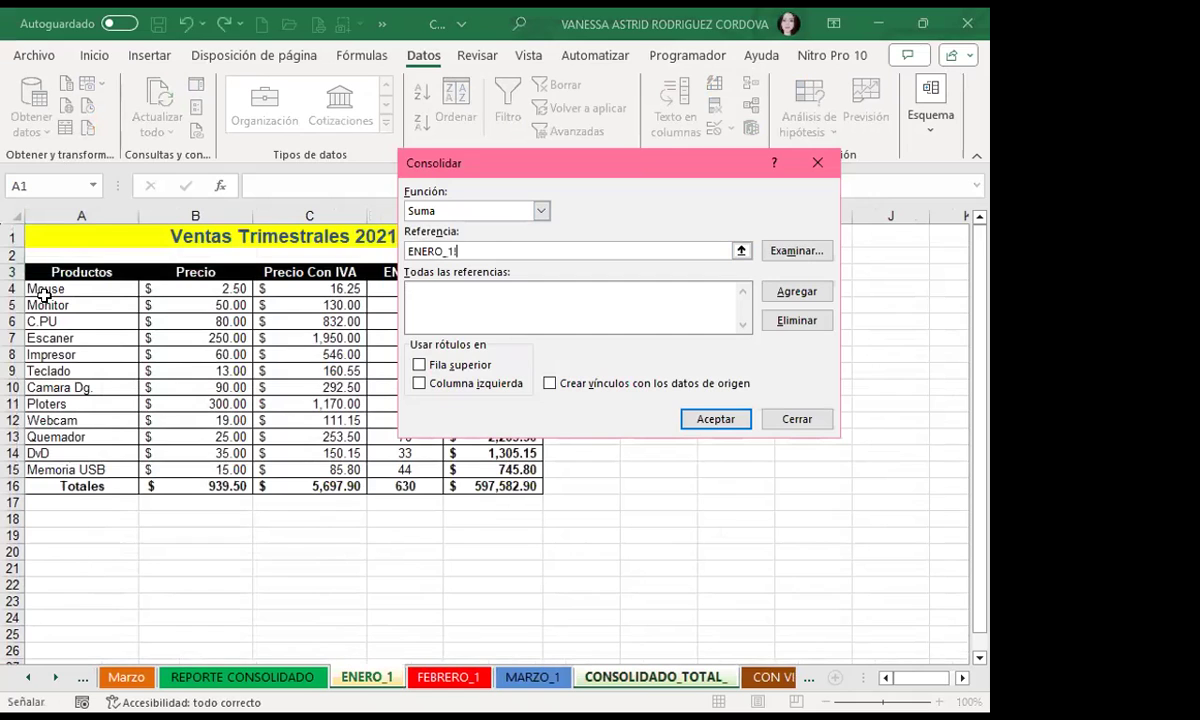
click(45, 272)
drag(395, 485, 400, 486)
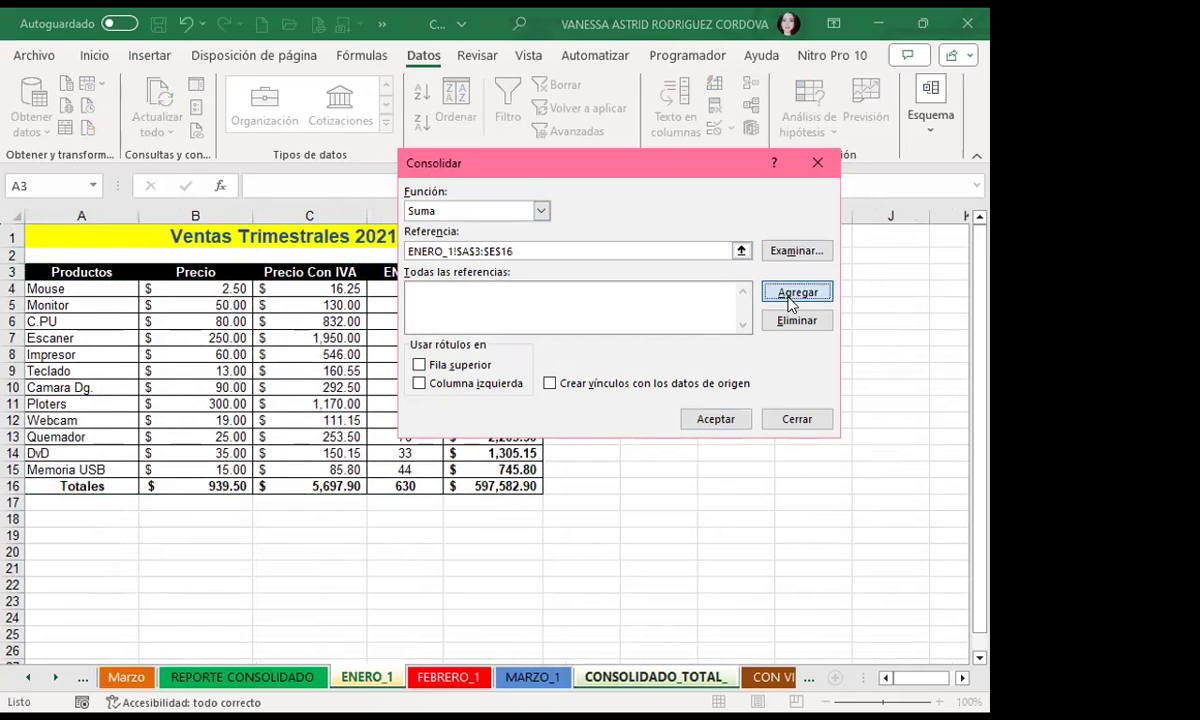
click(789, 292)
click(447, 678)
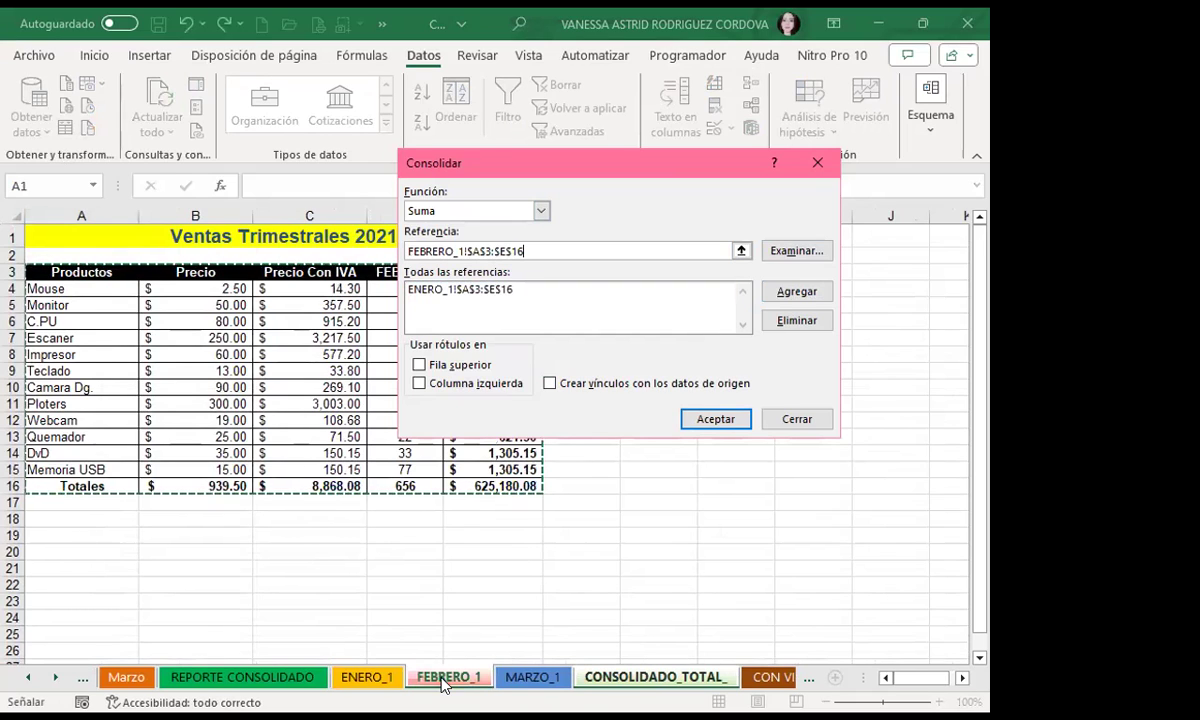
click(791, 294)
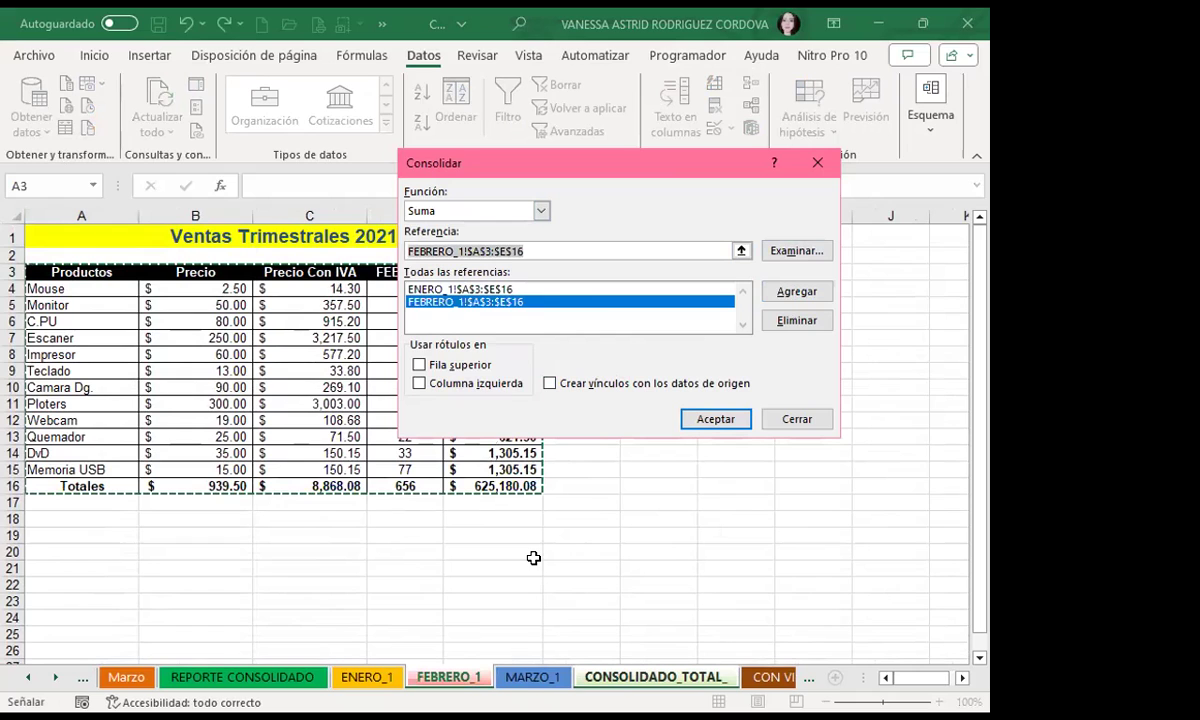
click(527, 677)
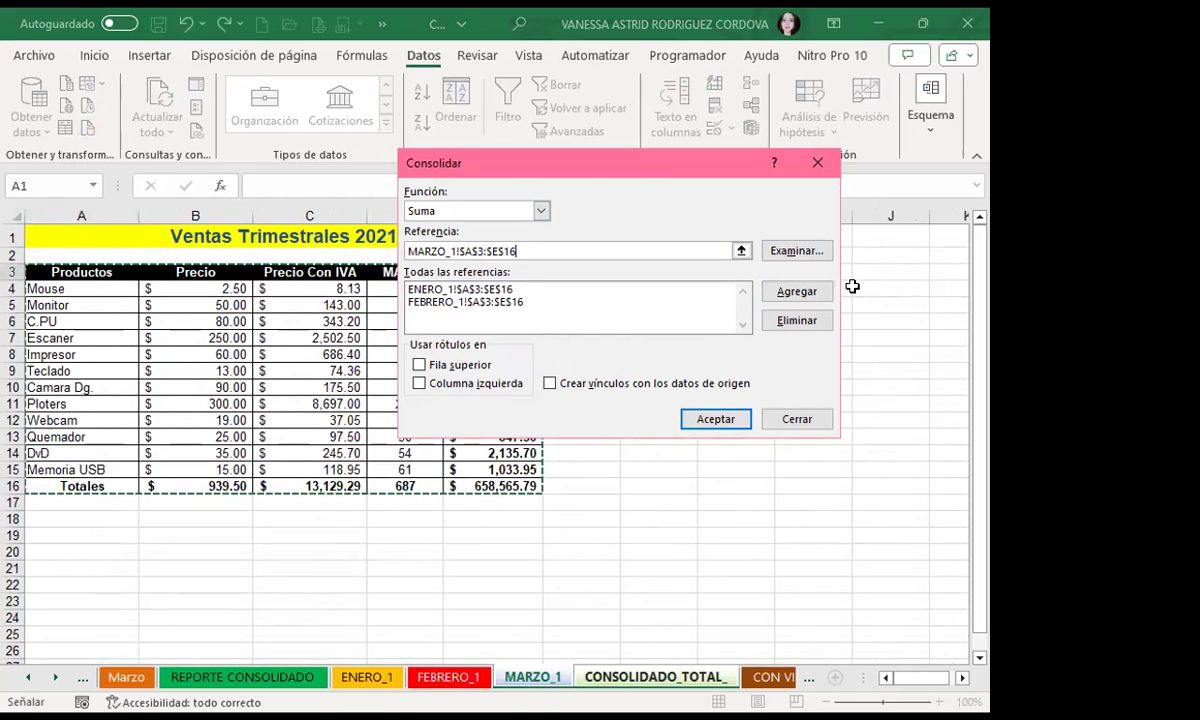
click(807, 296)
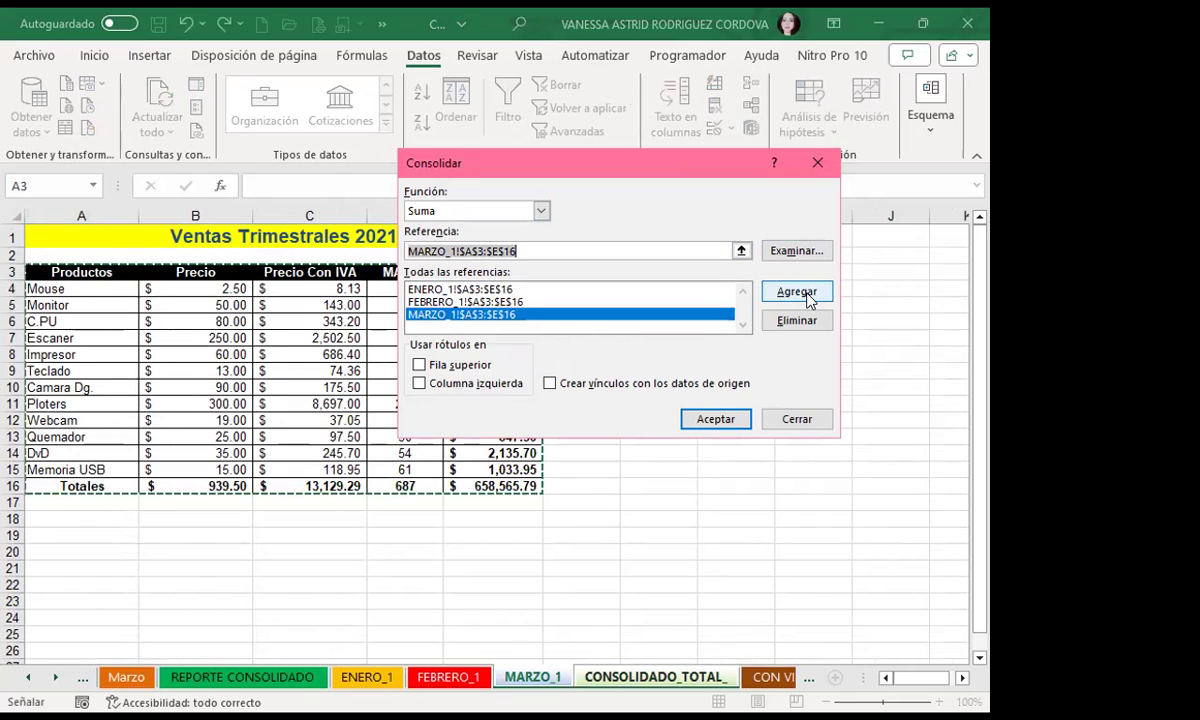
Consolidate using top-row and left-column labels, producing the table from A3 (Mouse 336.18)
click(418, 365)
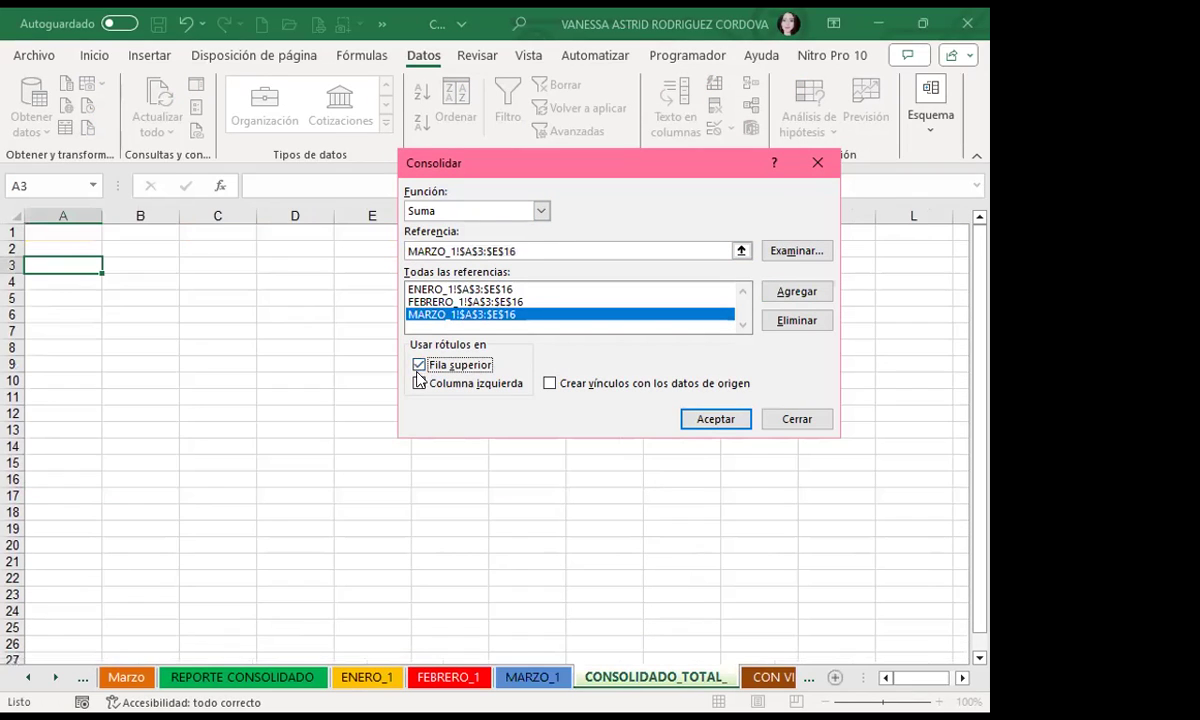
click(418, 384)
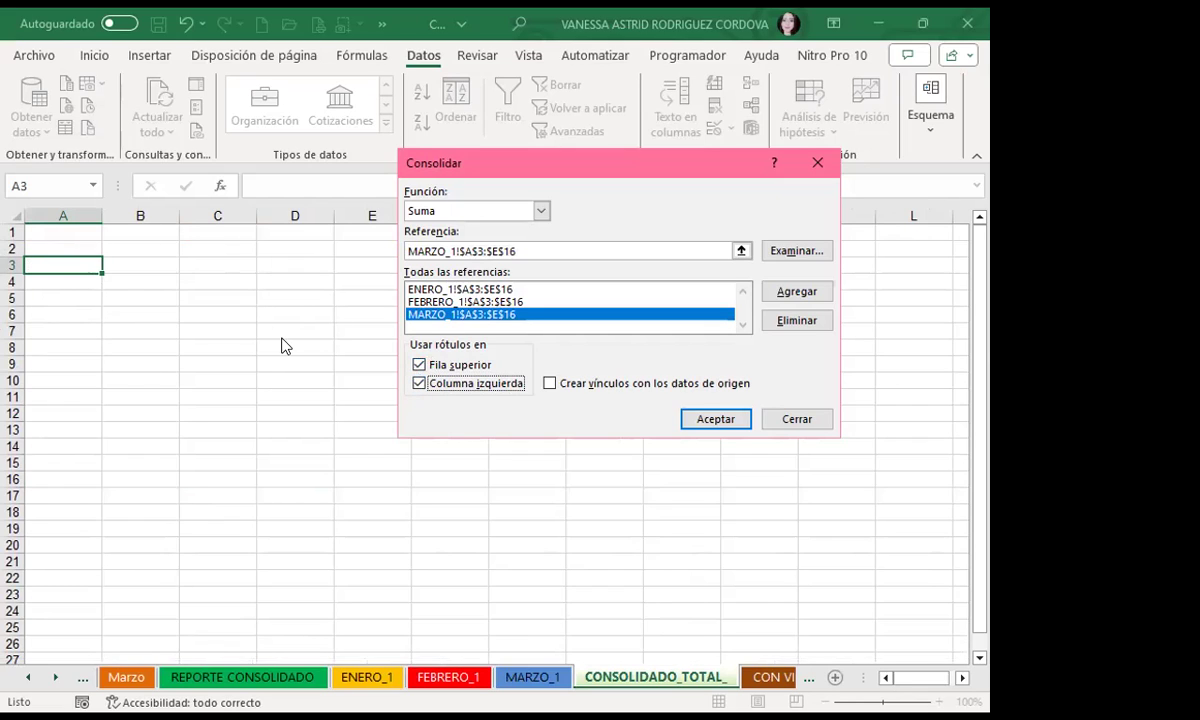
click(716, 420)
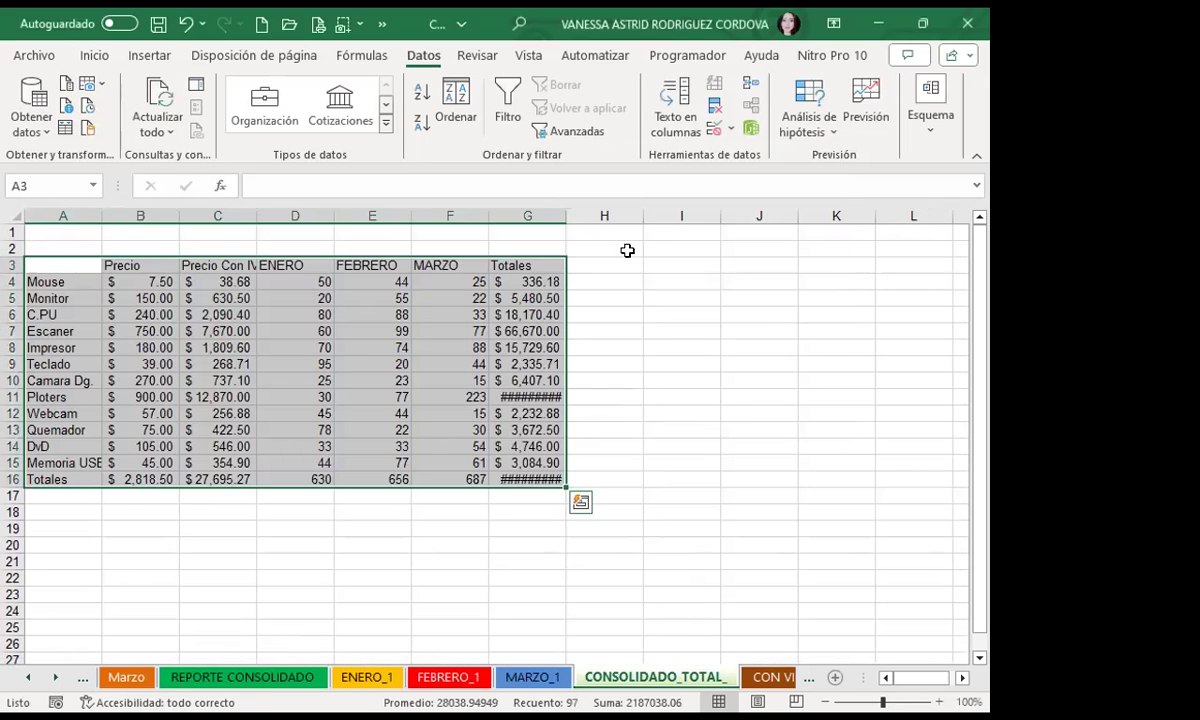
AutoFit columns G and C so Totales and the Precio Con IVA header show fully
double_click(567, 214)
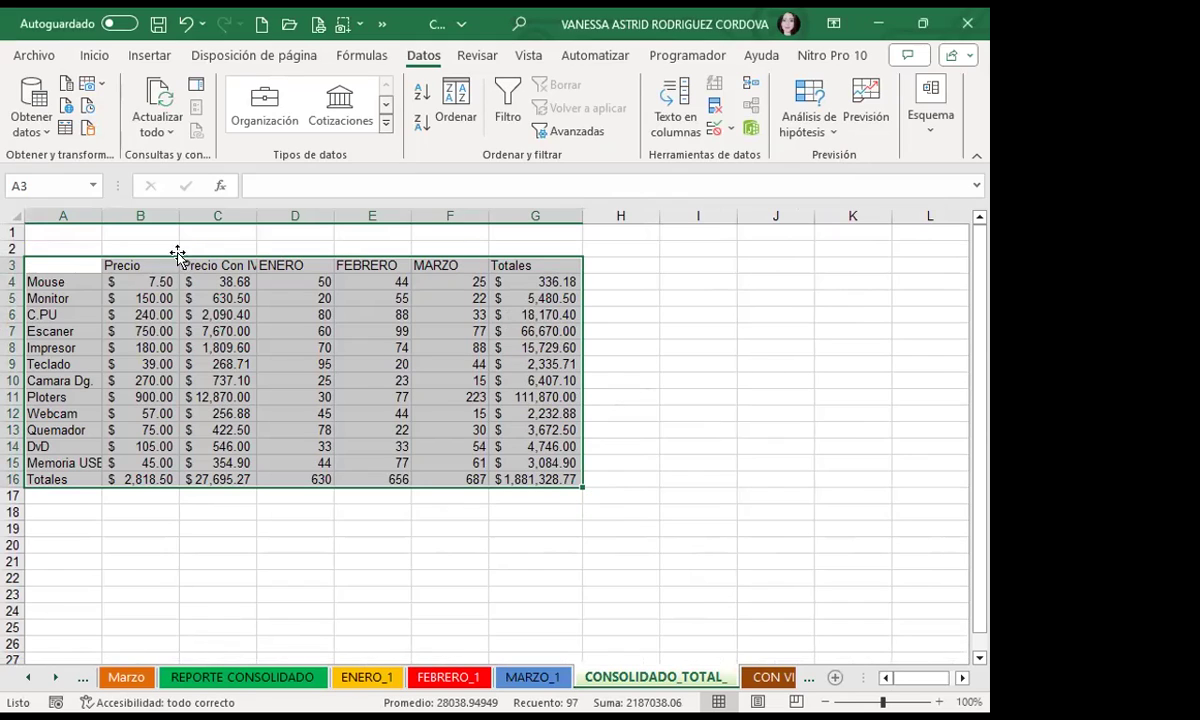
double_click(256, 215)
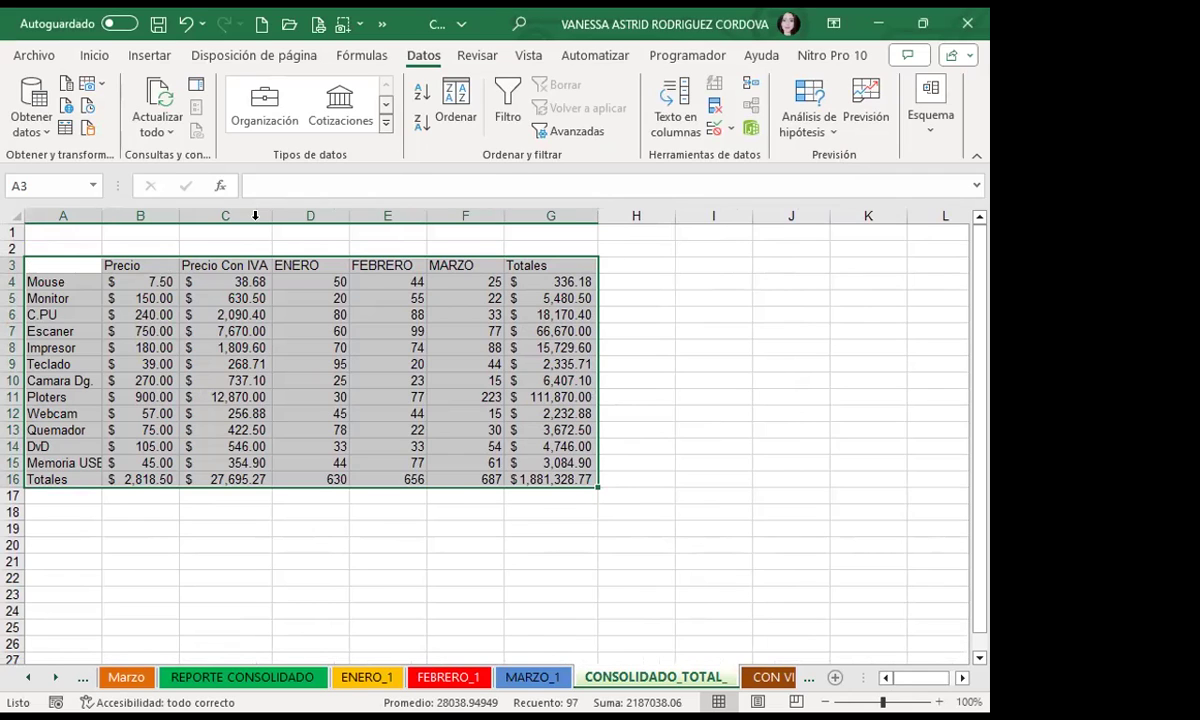
click(310, 281)
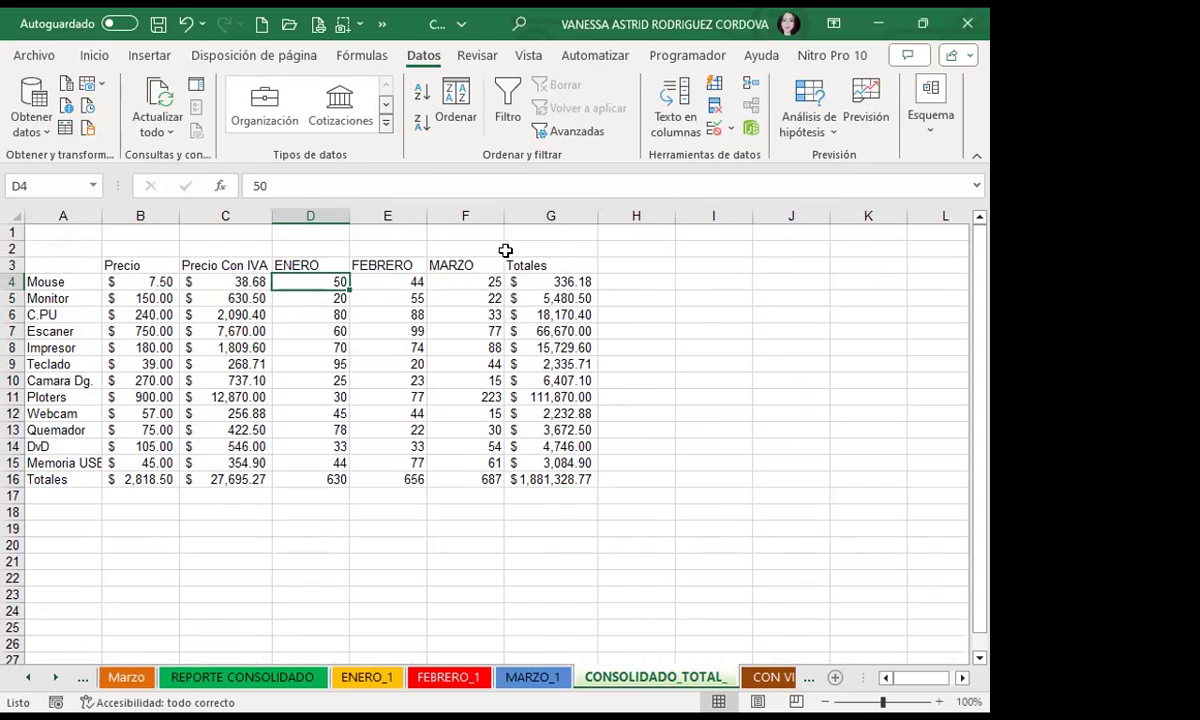
click(530, 279)
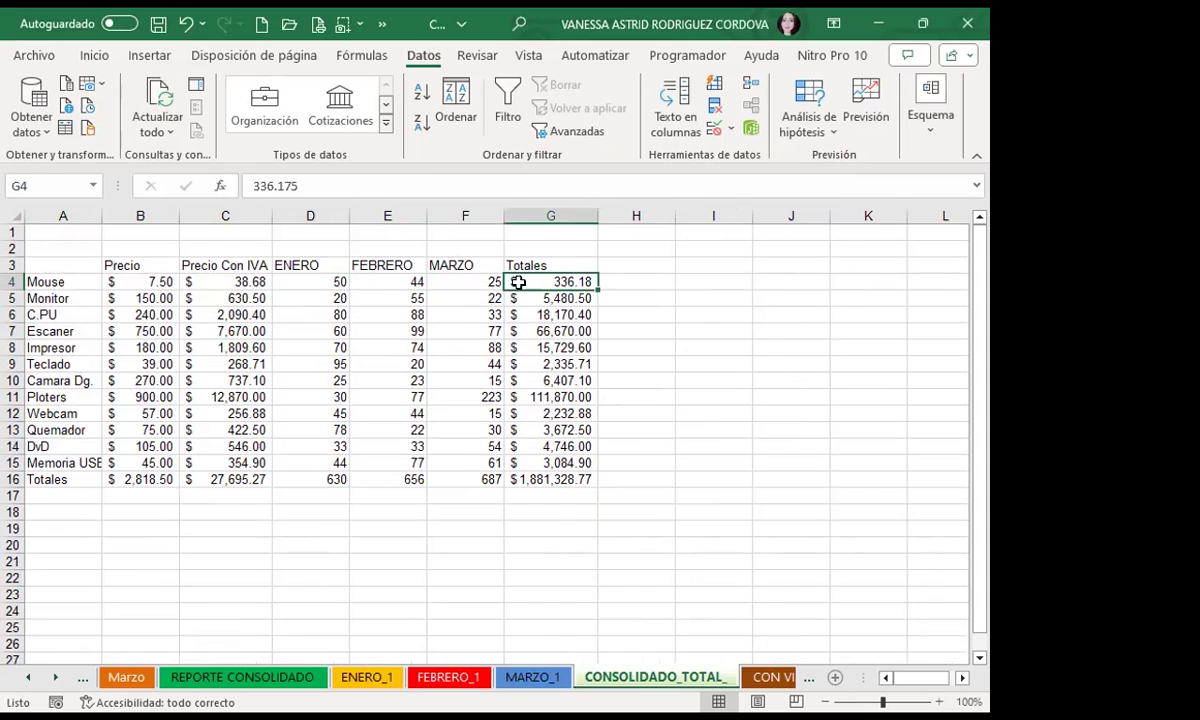
click(220, 282)
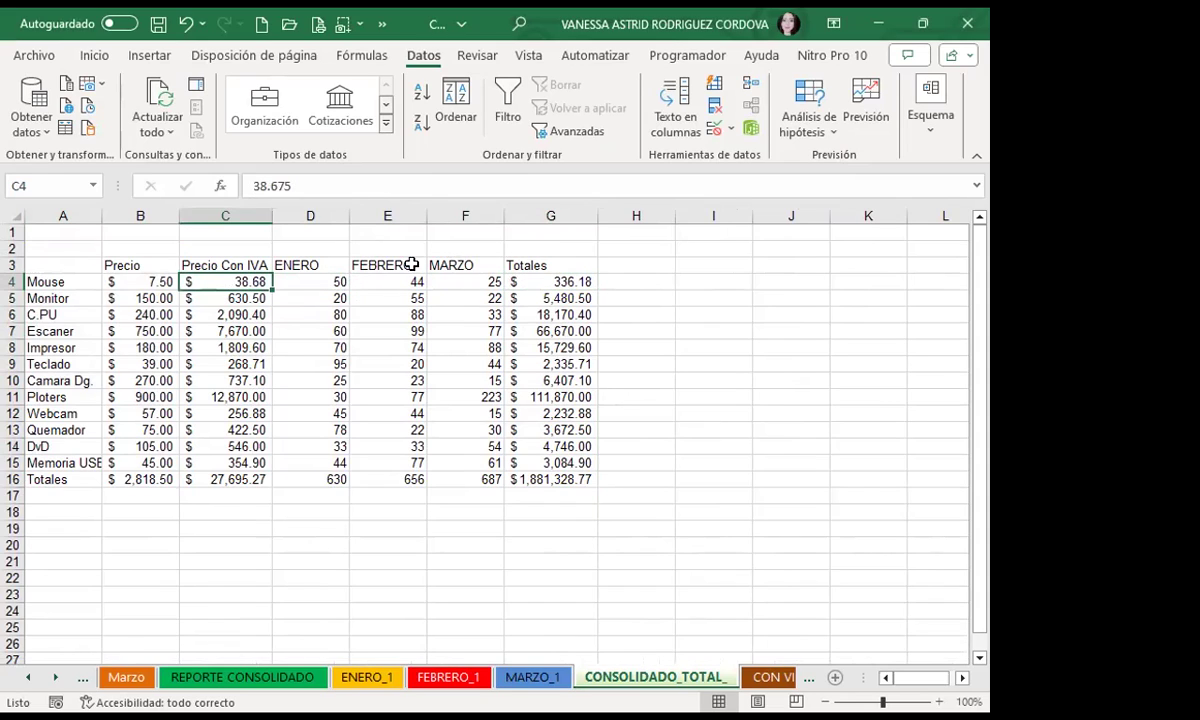
click(538, 283)
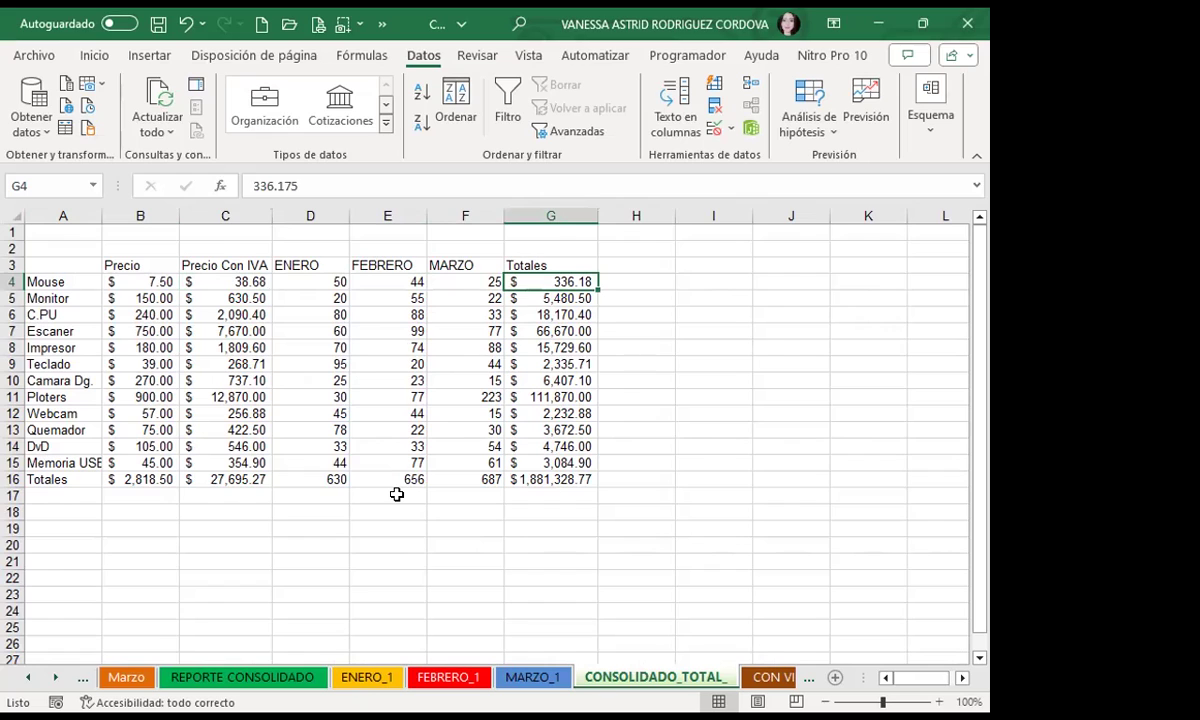
click(240, 678)
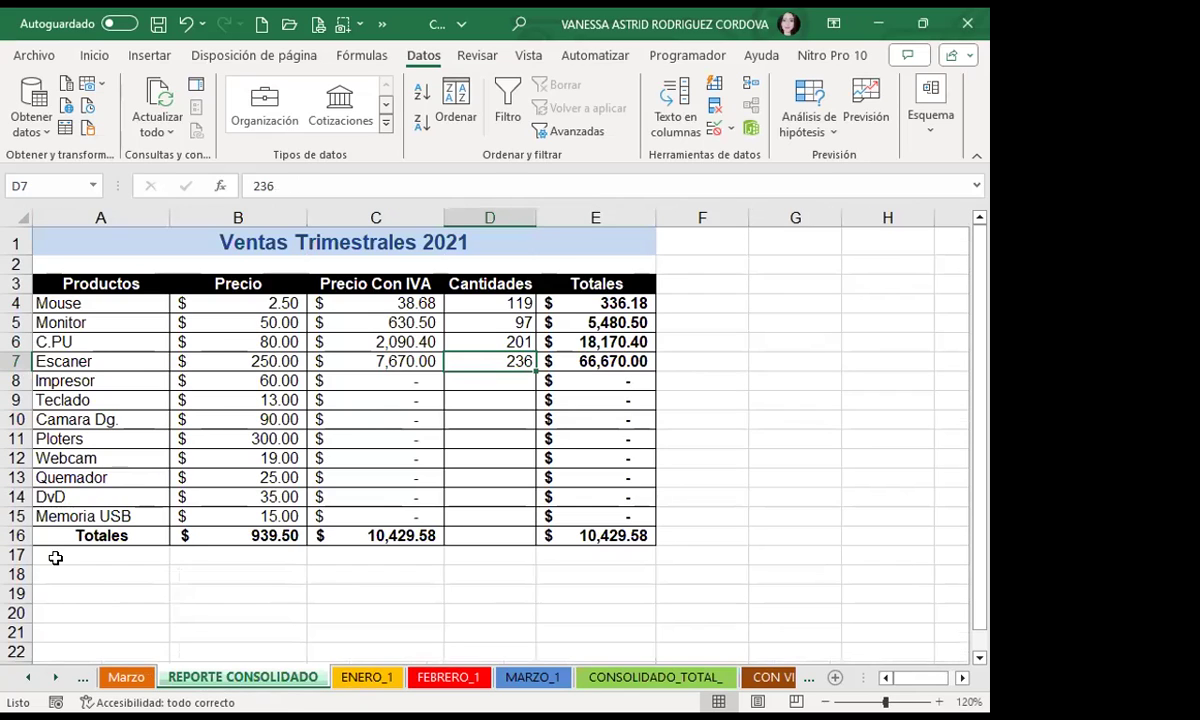
click(480, 306)
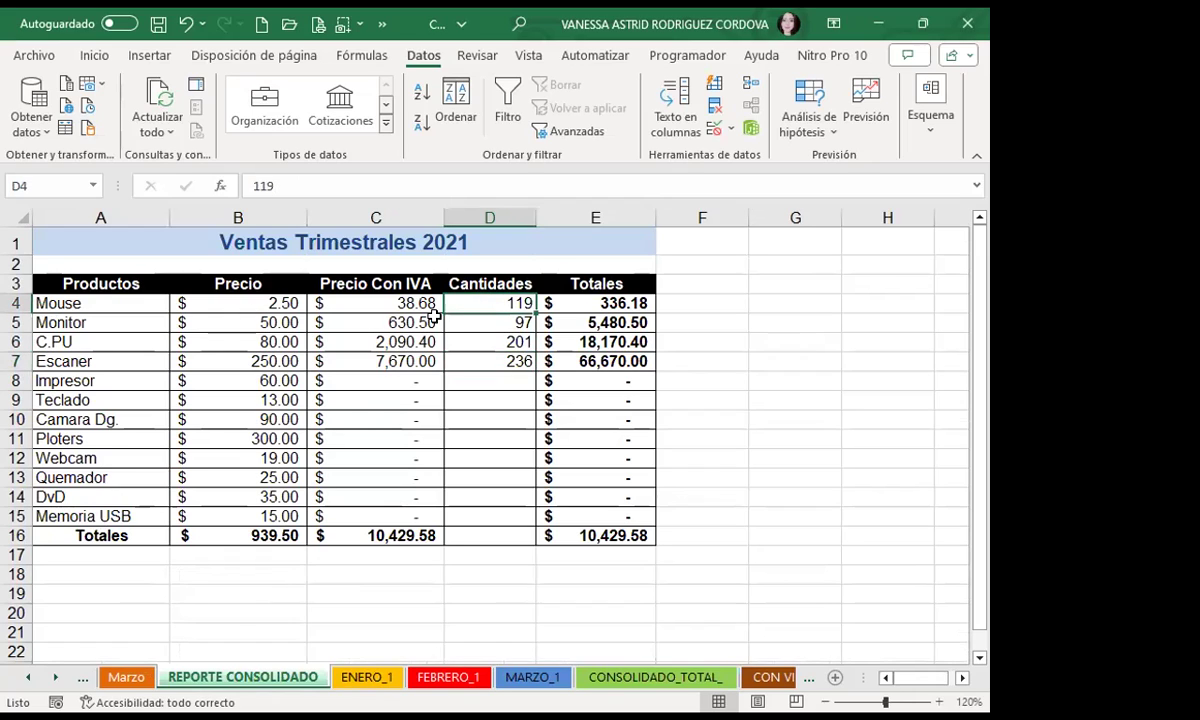
click(468, 318)
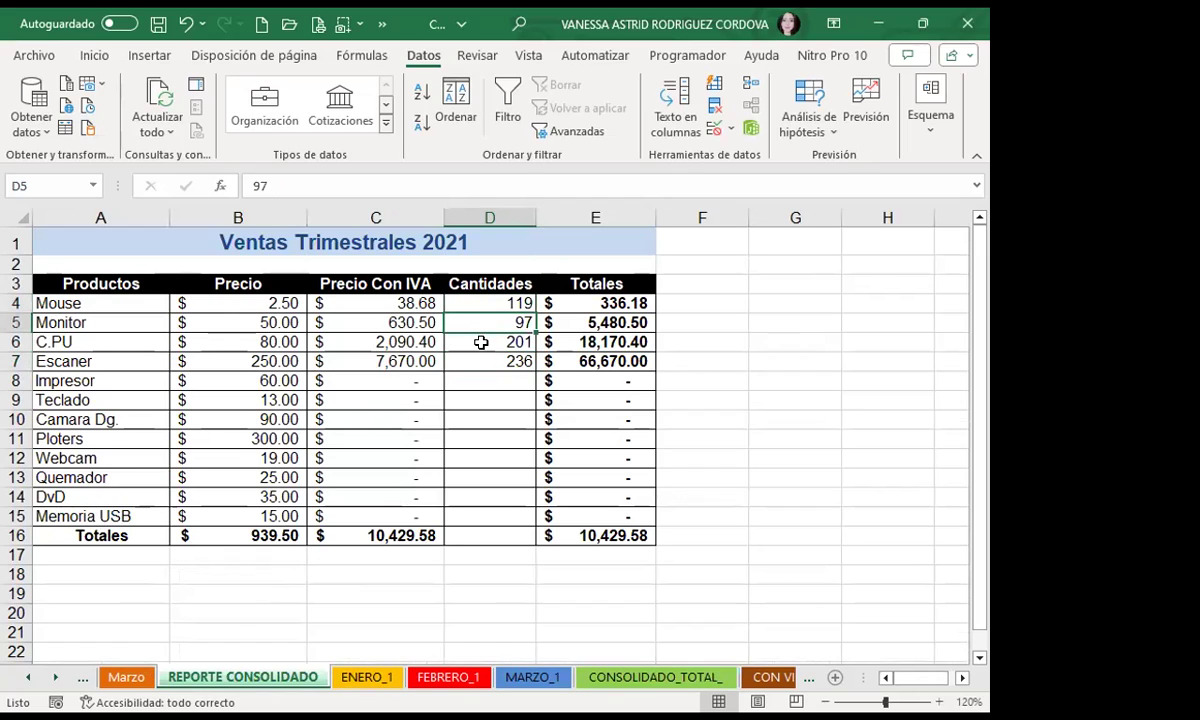
click(481, 344)
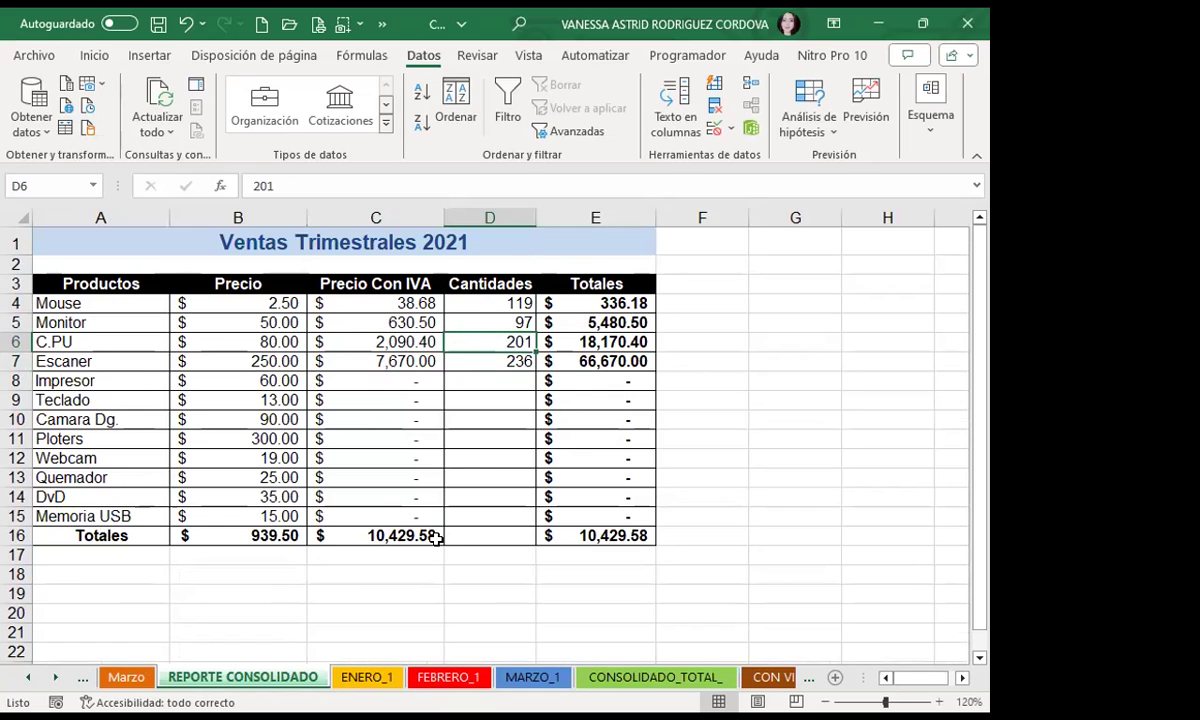
click(610, 677)
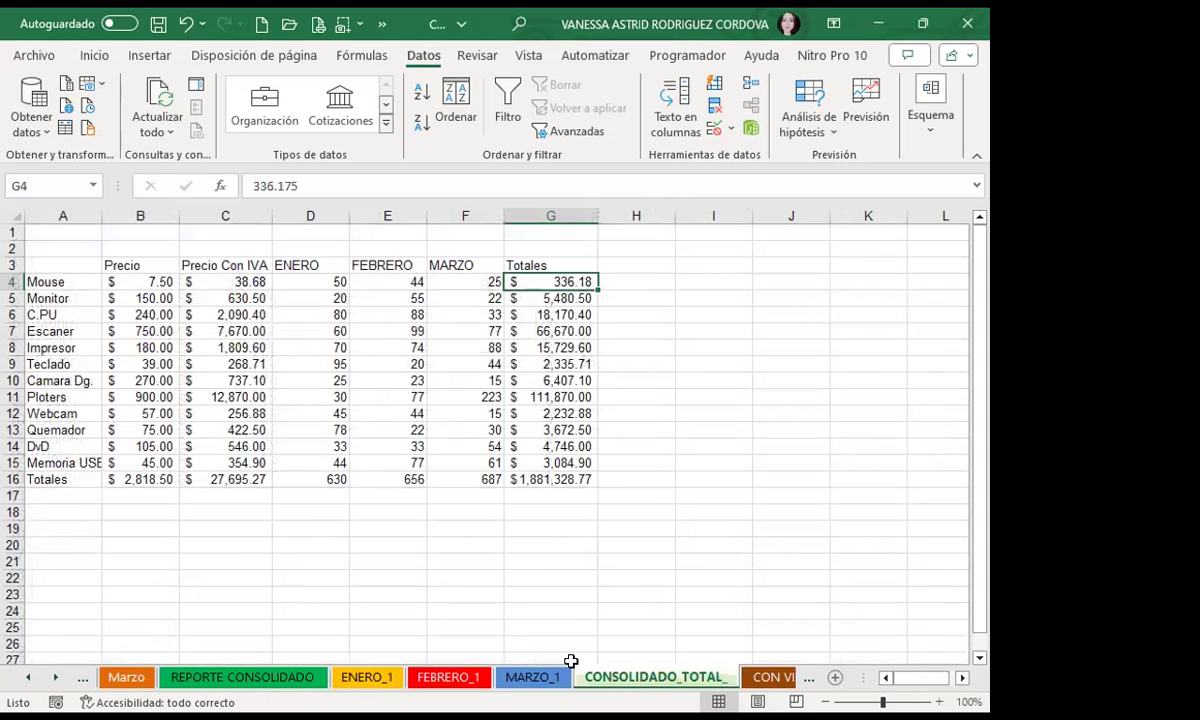
click(212, 282)
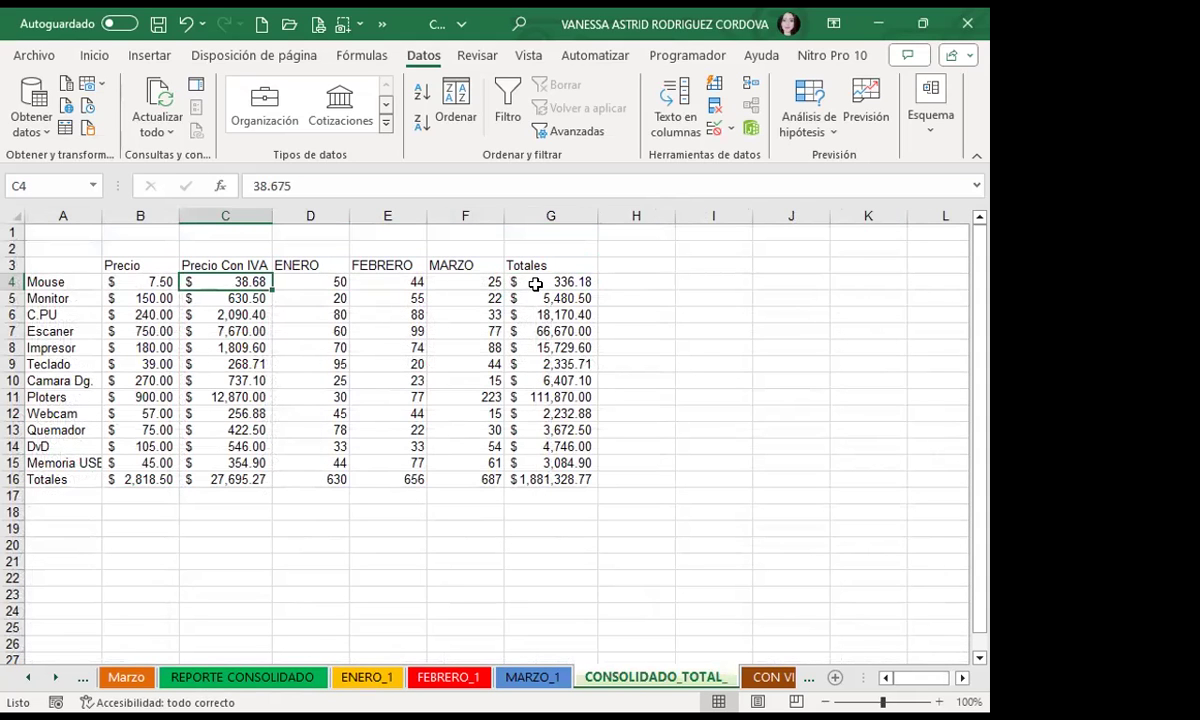
click(536, 284)
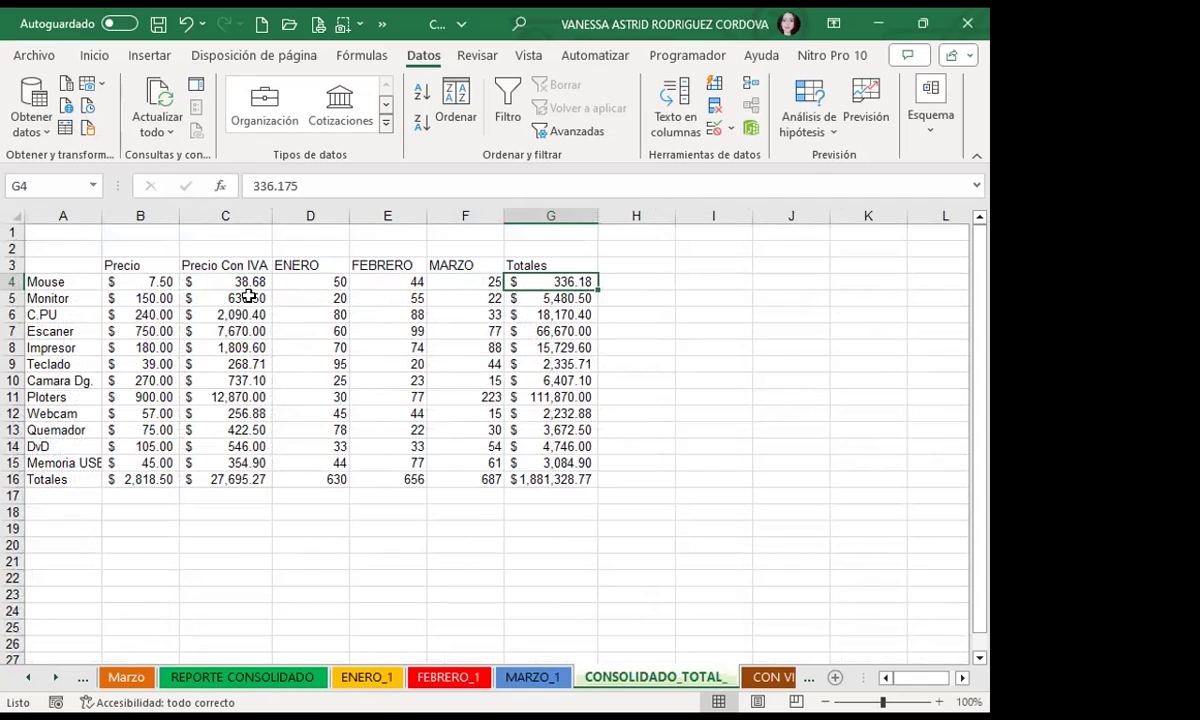
click(532, 298)
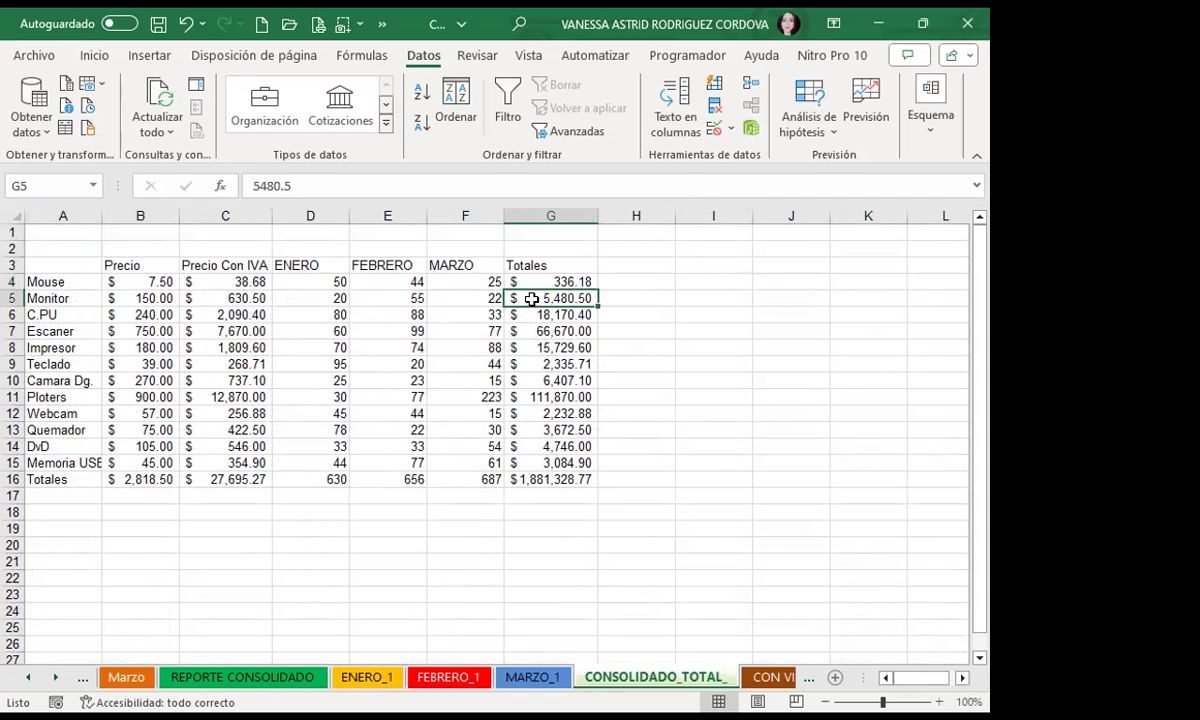
click(242, 677)
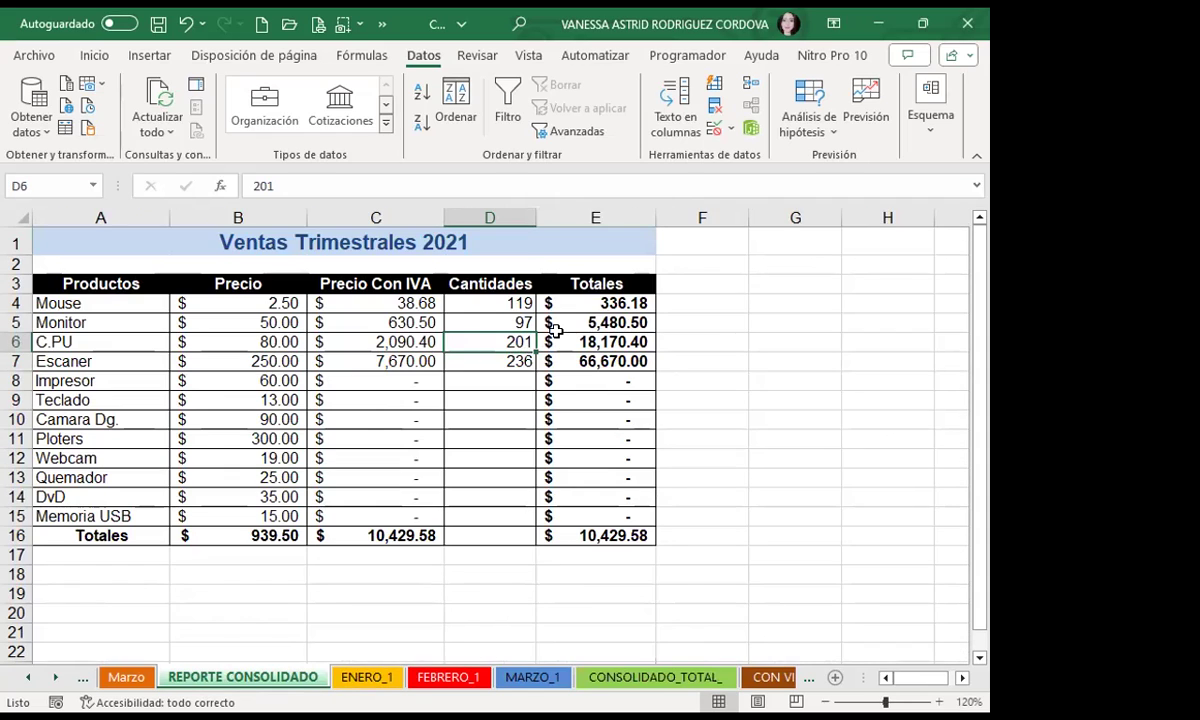
click(585, 322)
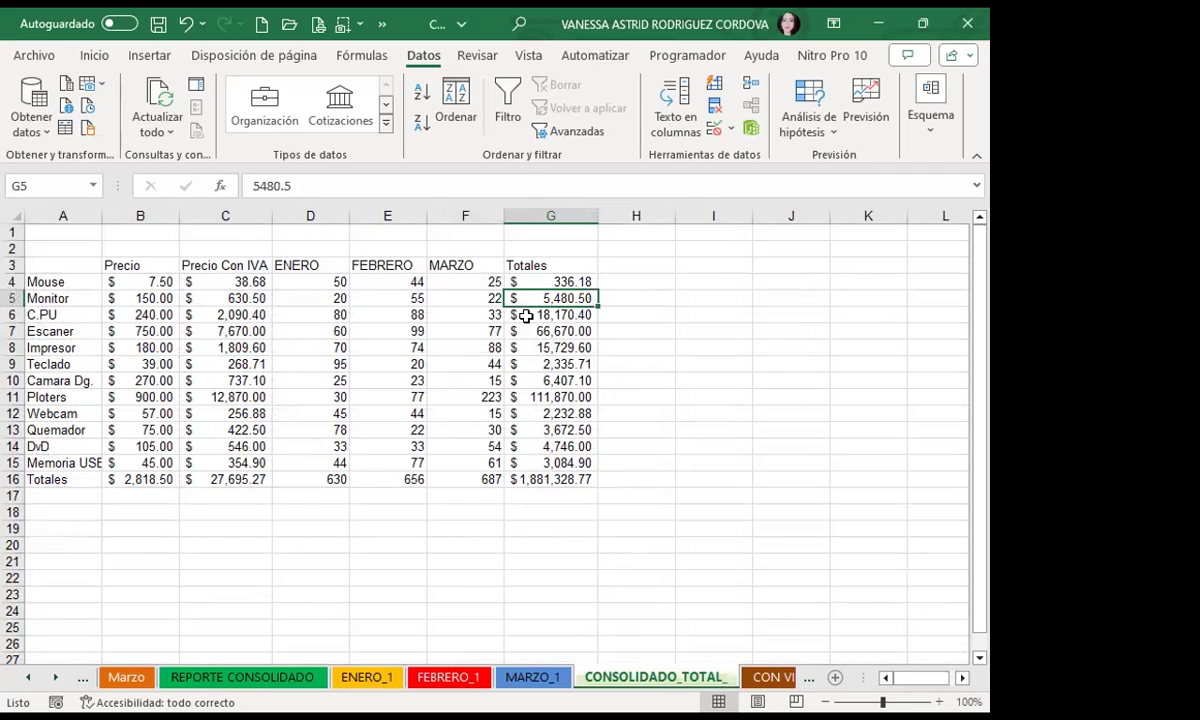
Select G6 on CONSOLIDADO_TOTAL_ to check the C.PU total of 18,170.40
click(527, 316)
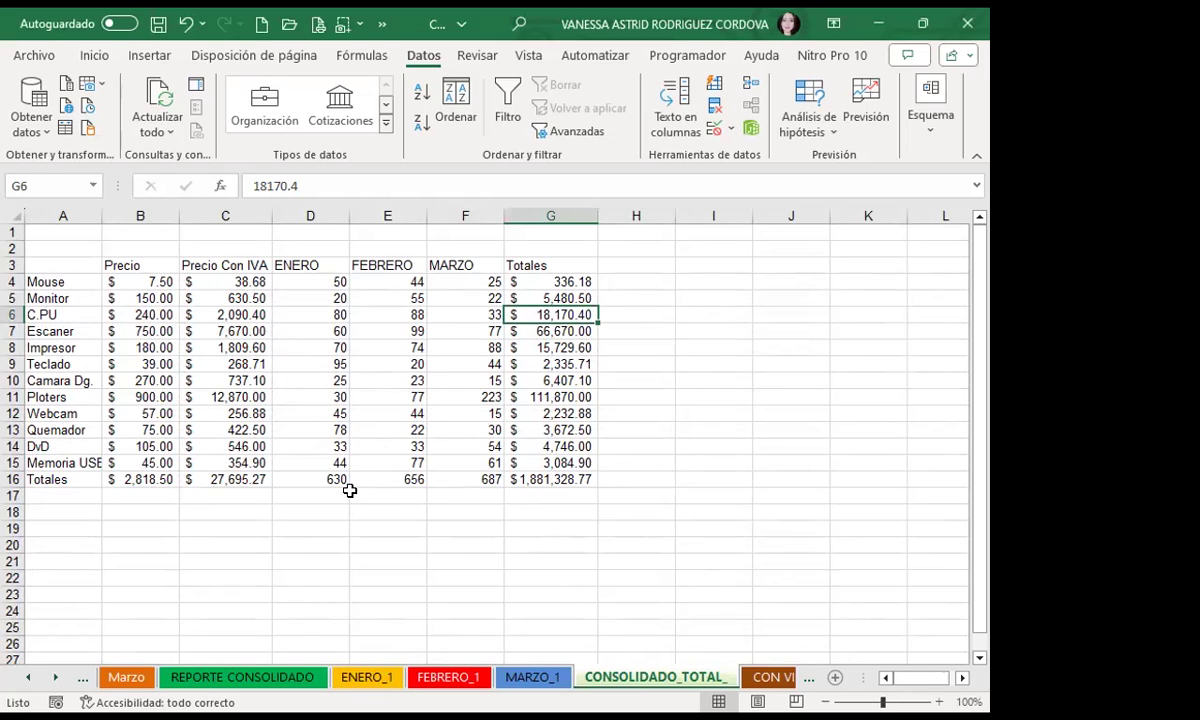
AutoFit column A for Memoria USB, review the Mouse, Monitor and Escaner rows, then view ENERO_1
double_click(97, 212)
click(135, 281)
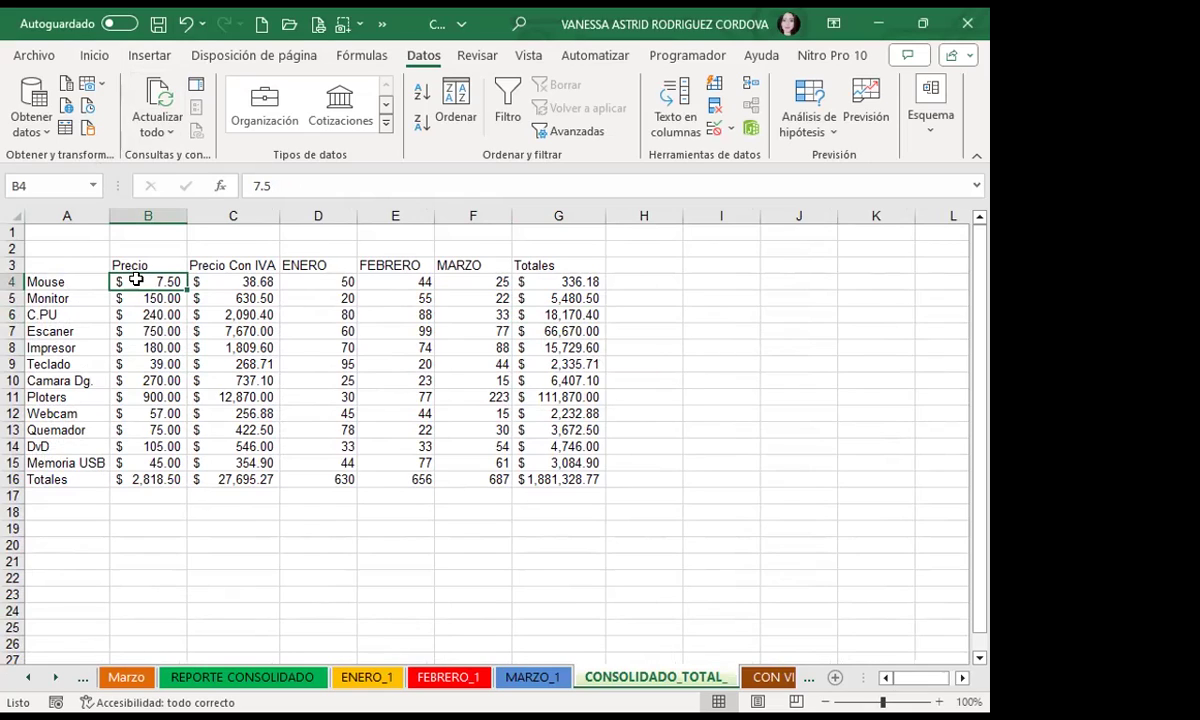
click(226, 281)
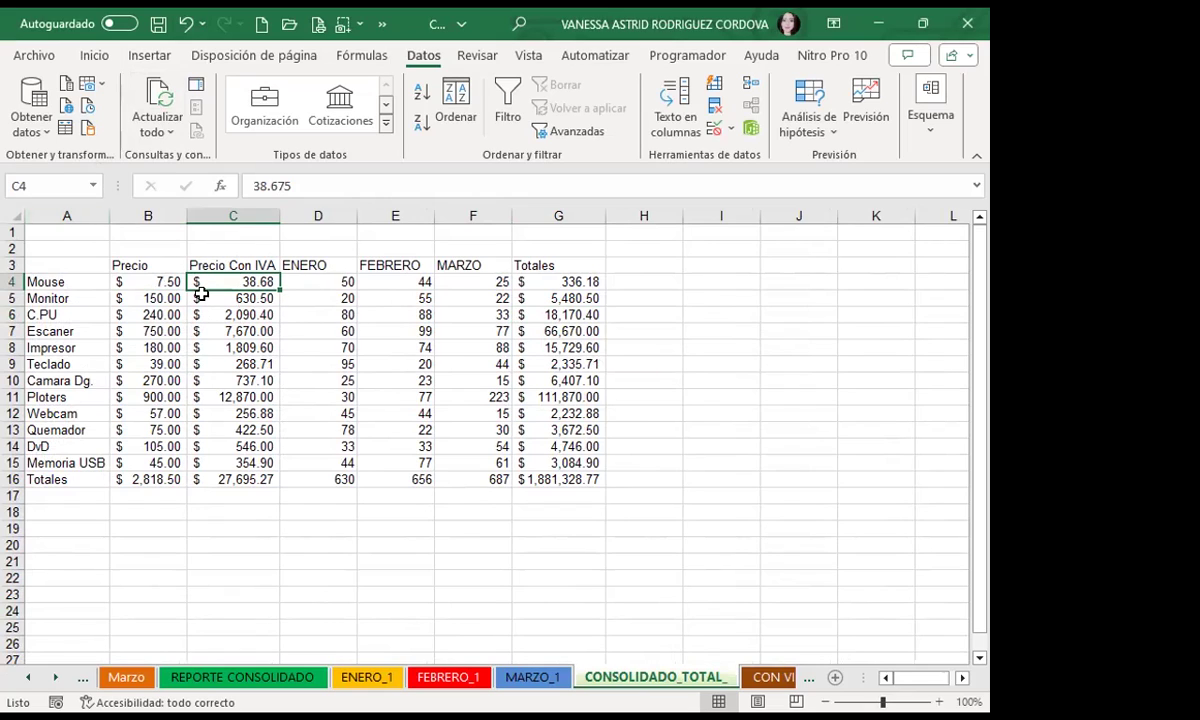
click(552, 280)
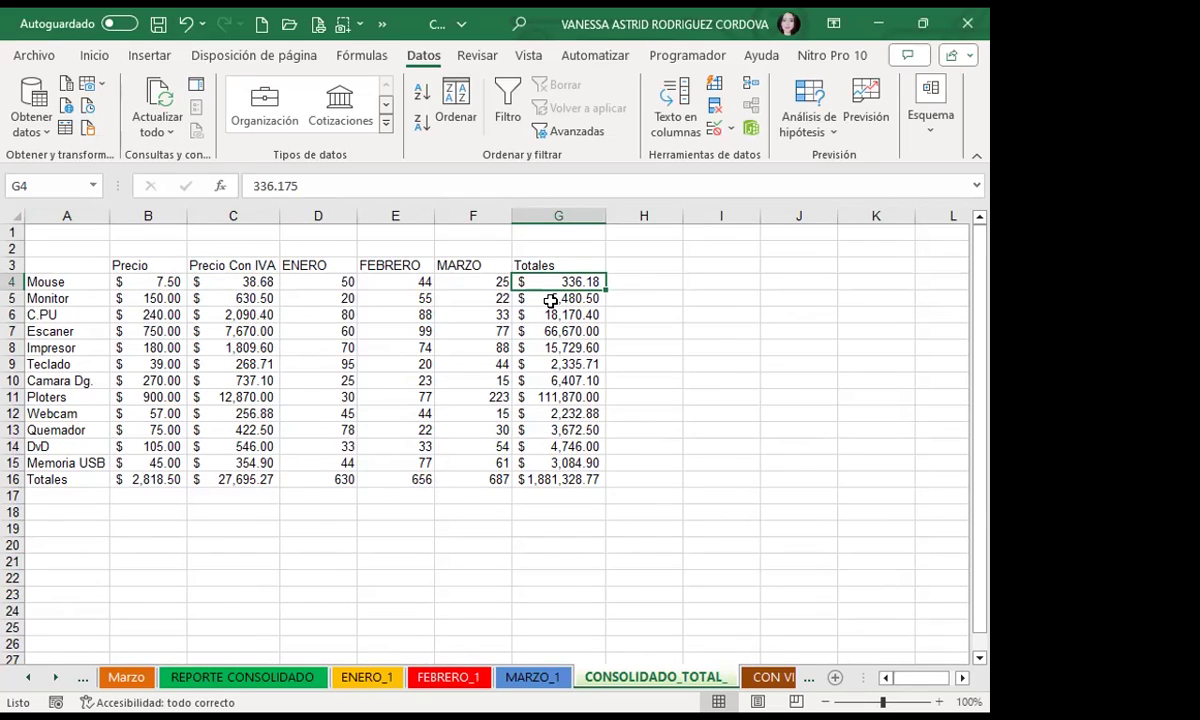
click(551, 300)
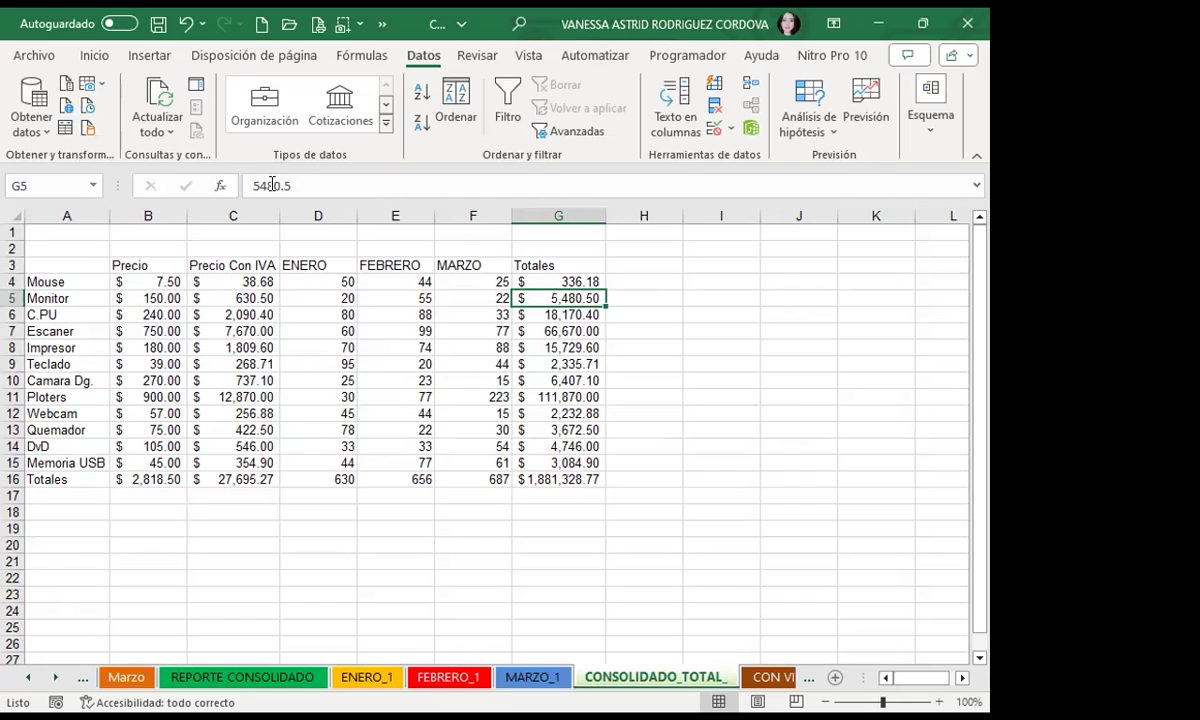
click(547, 330)
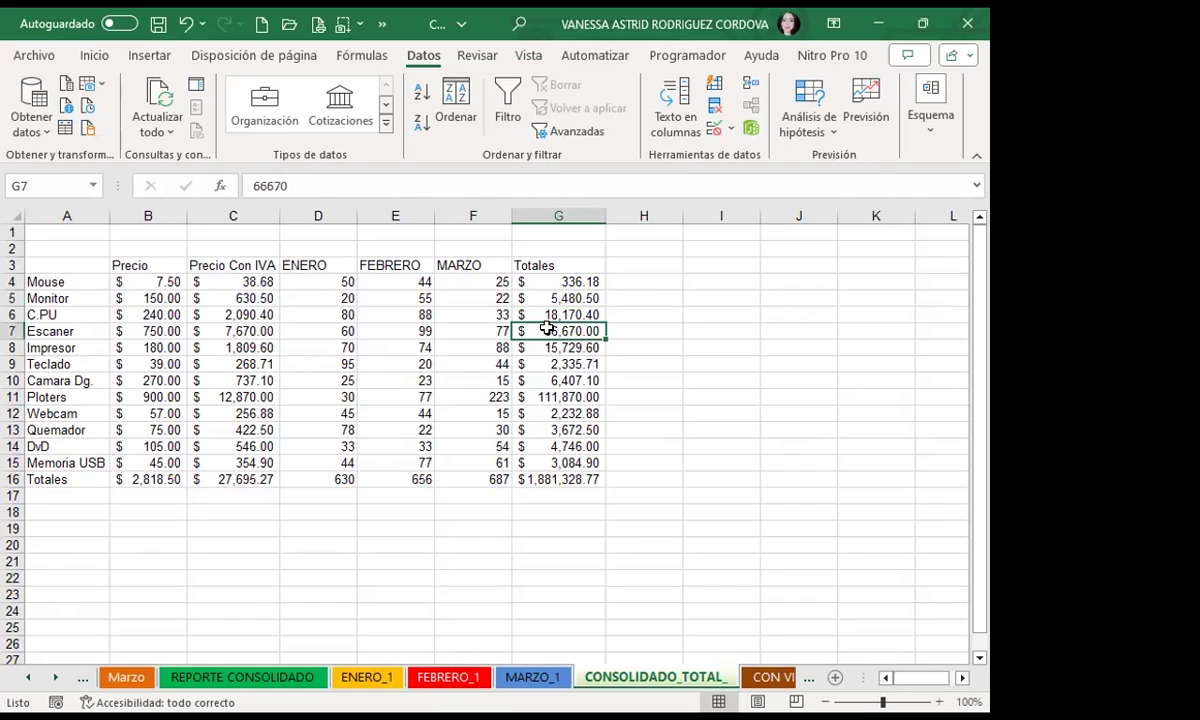
click(62, 282)
click(75, 331)
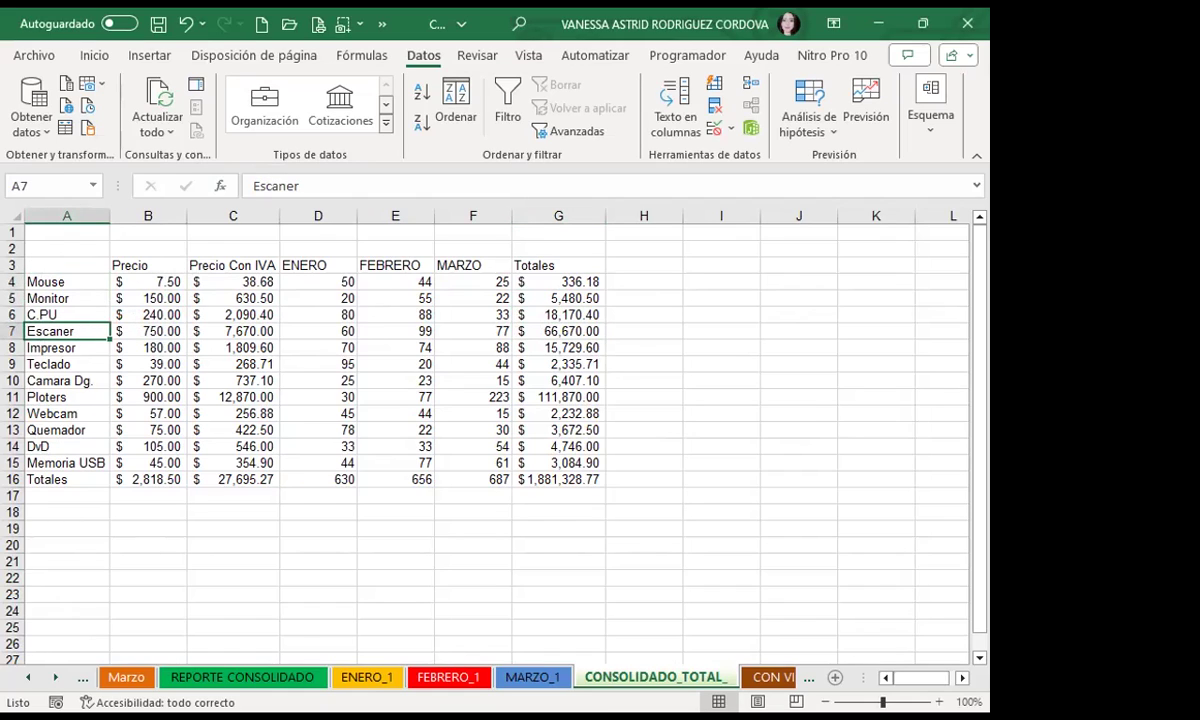
click(370, 677)
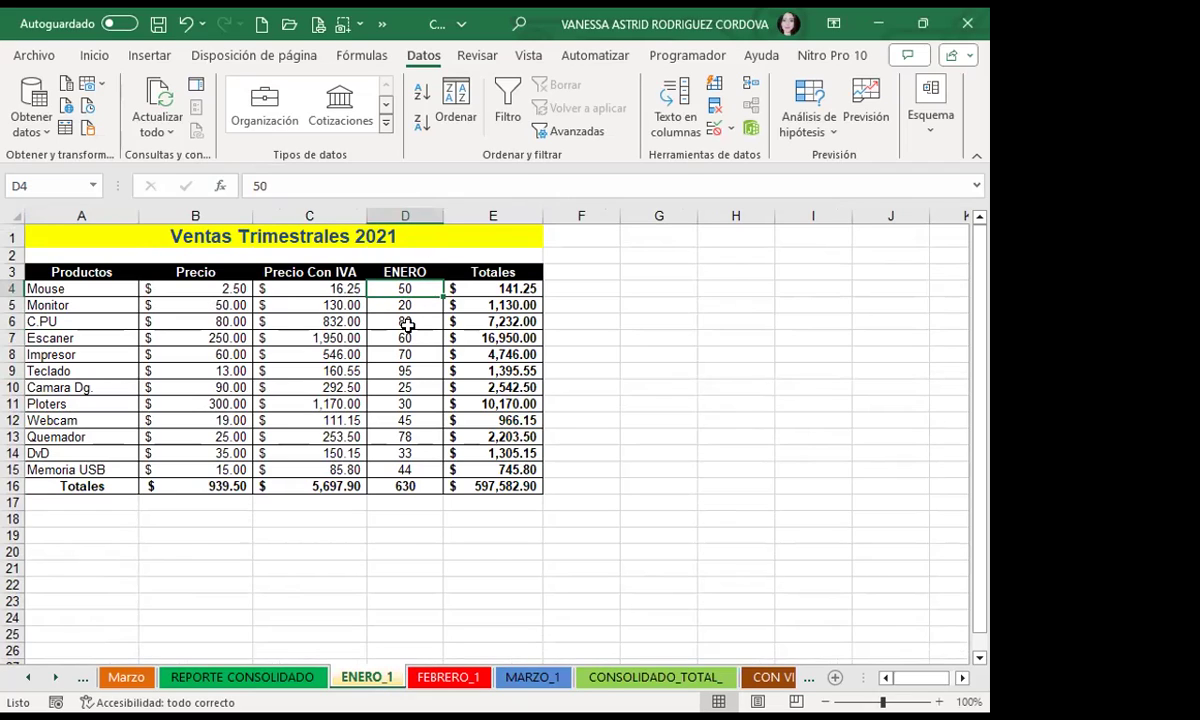
Return to CONSOLIDADO_TOTAL_ and select G18, below the 1,881,328.77 grand total
click(603, 683)
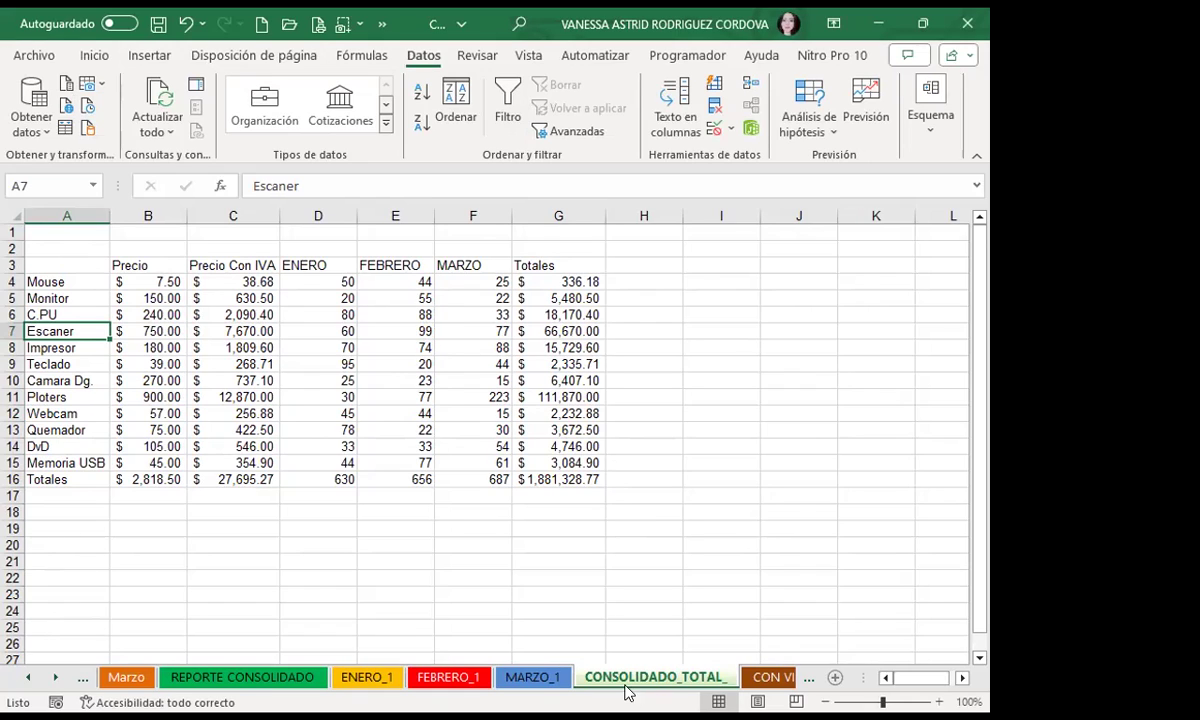
click(554, 511)
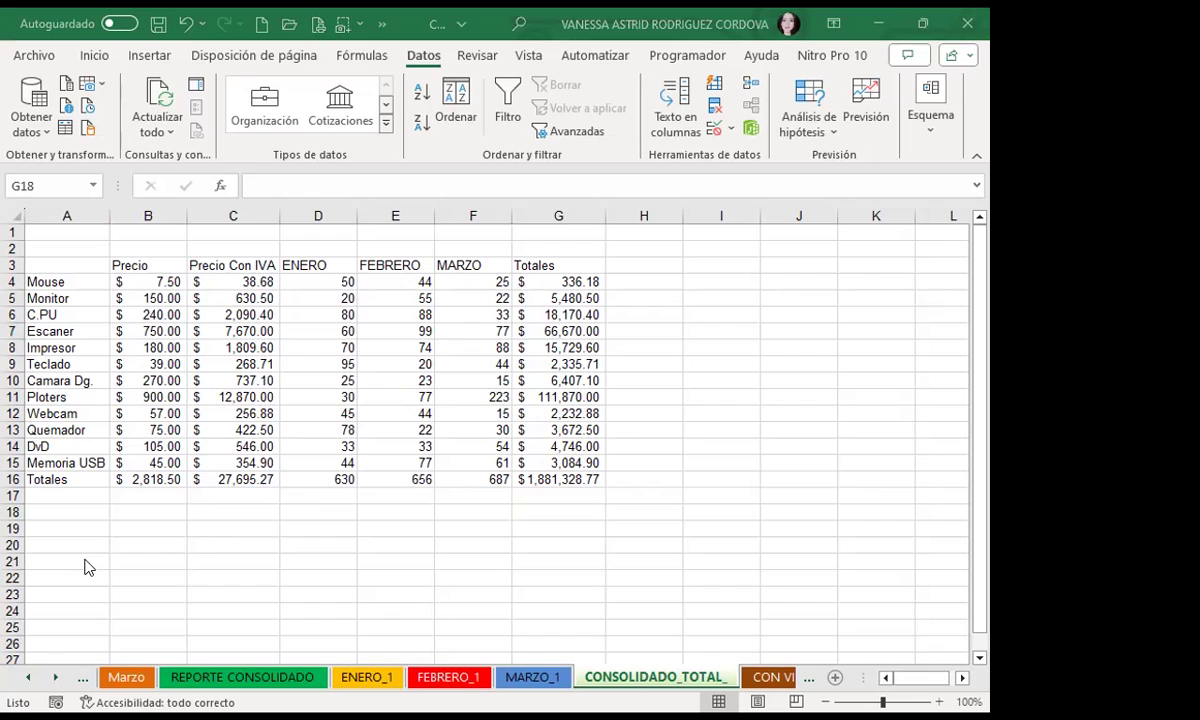
From A3 on CON VINCULACIÓN., add A3:E16 of ENERO_1, FEBRERO_1 and MARZO_1 as consolidation sources
click(768, 677)
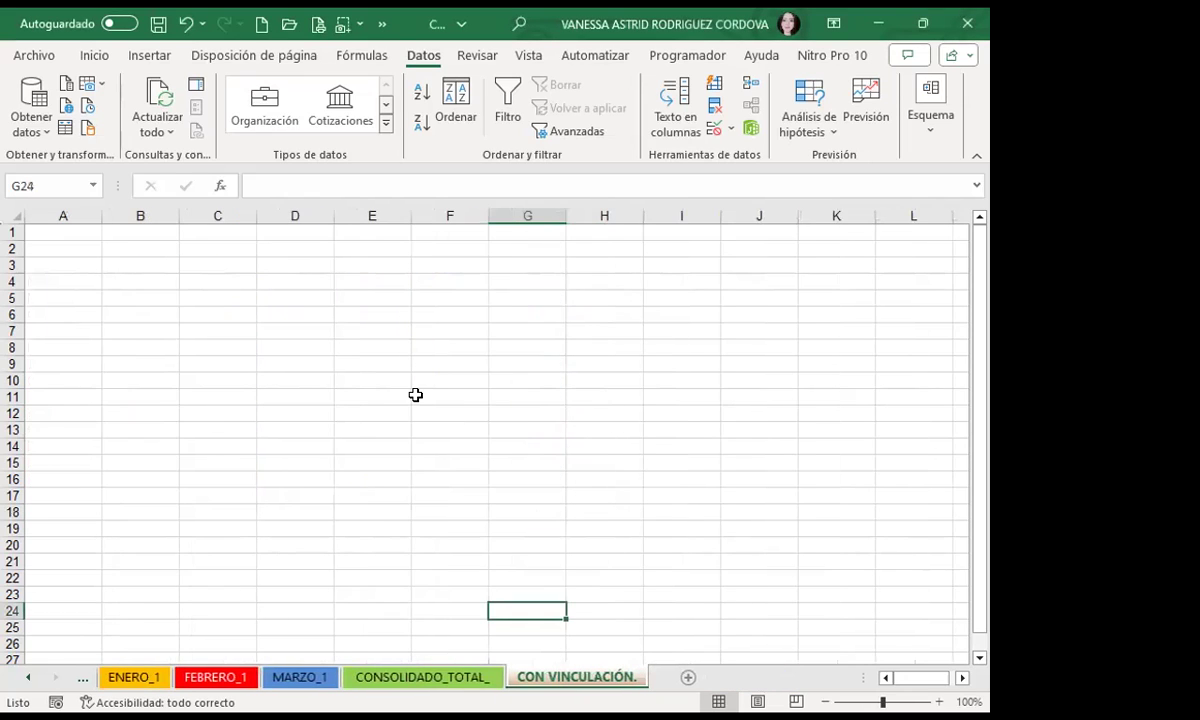
click(57, 266)
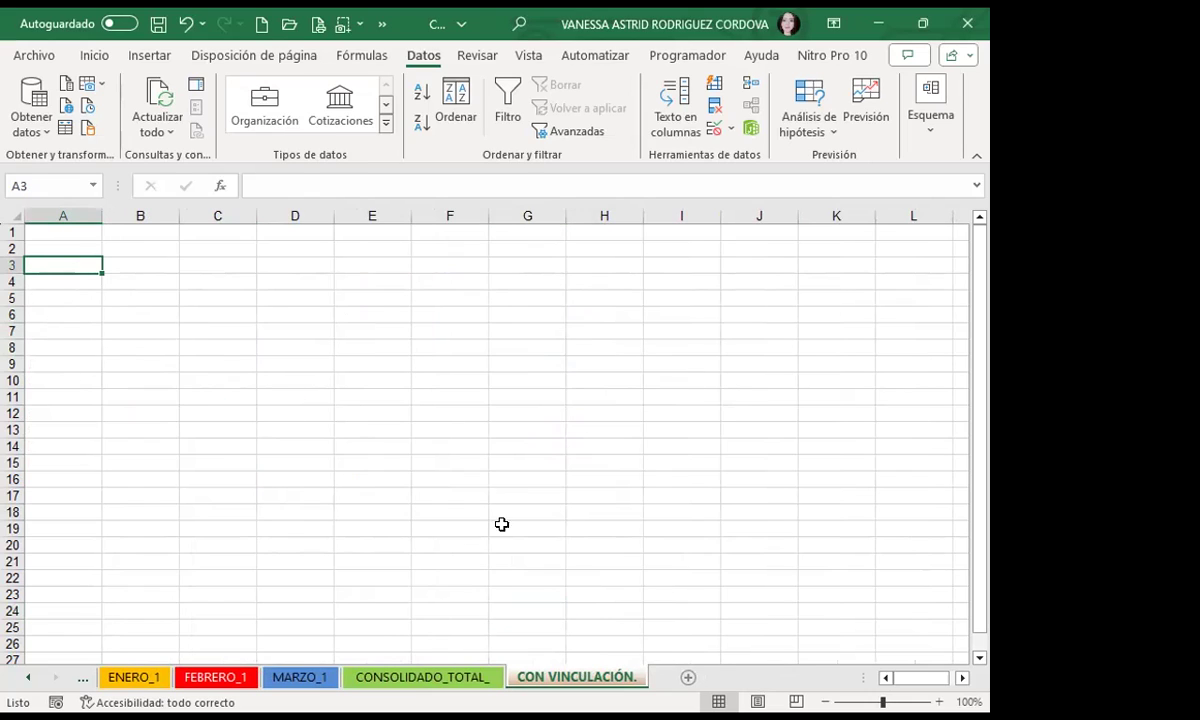
click(751, 84)
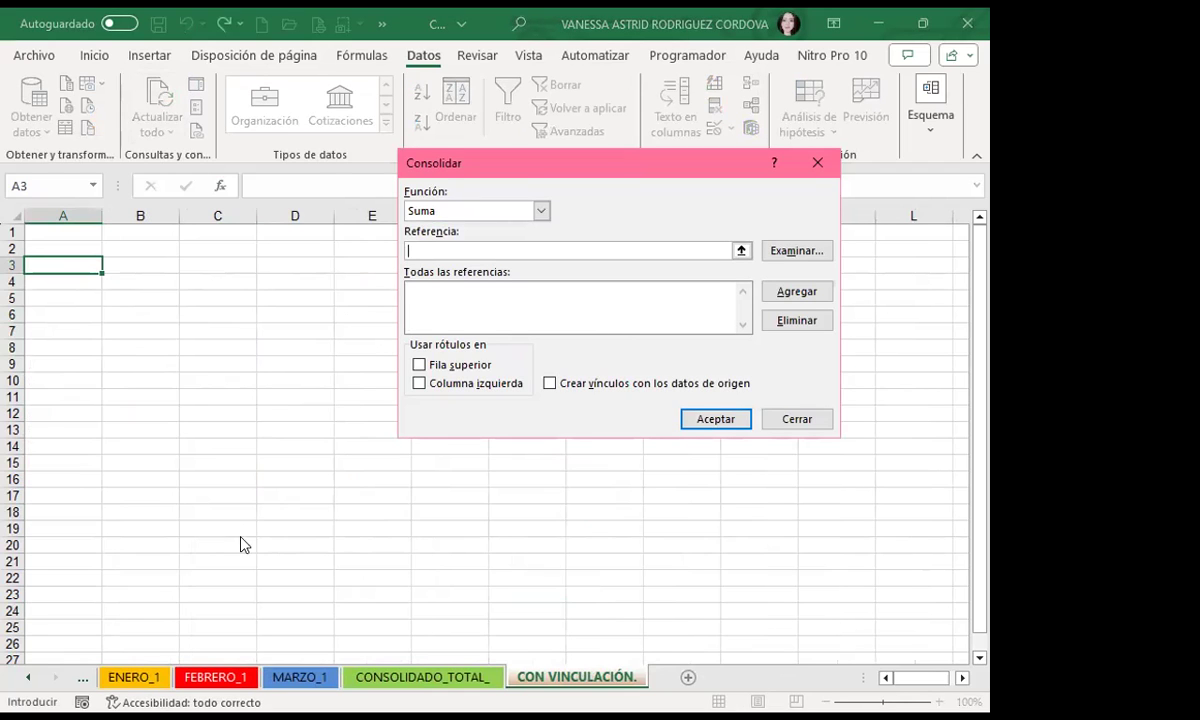
click(136, 679)
click(57, 270)
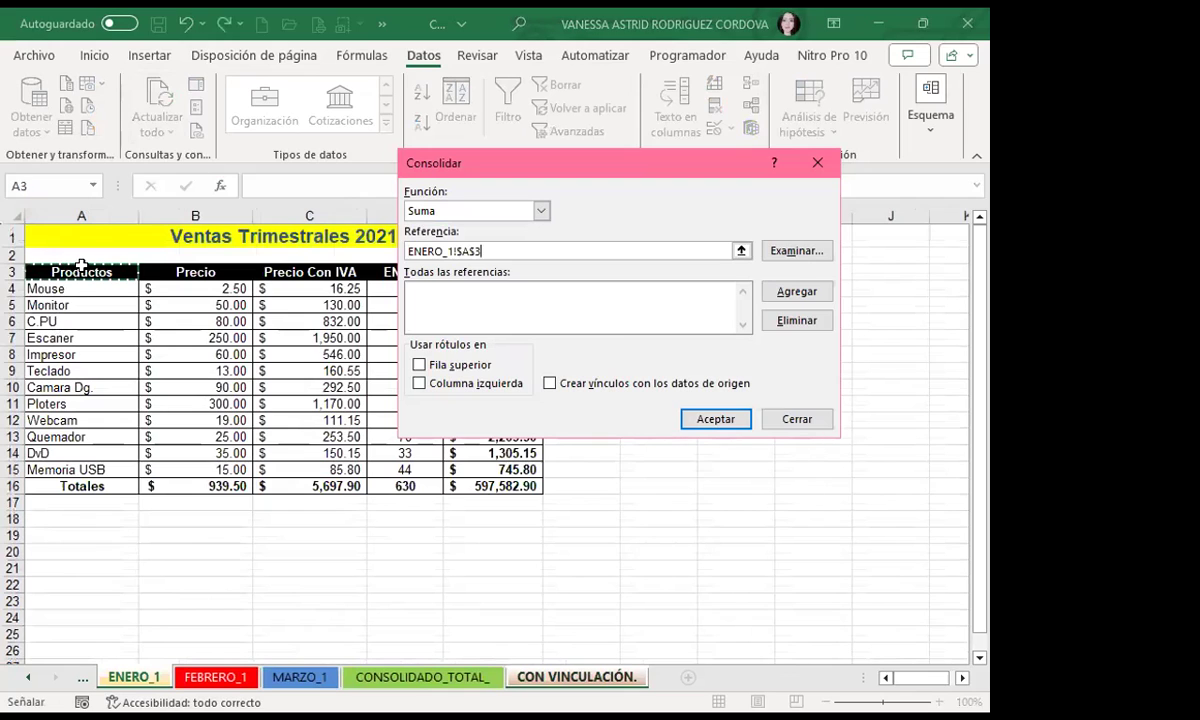
key(ctrl+shift+End)
click(797, 291)
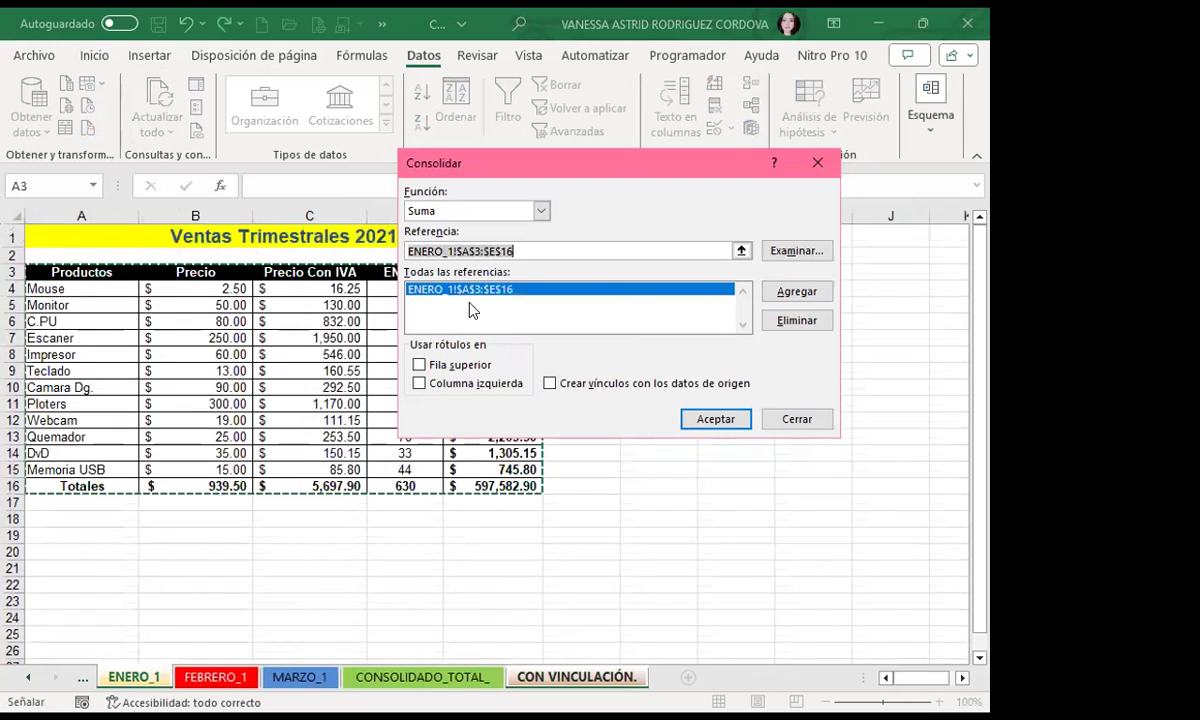
click(212, 674)
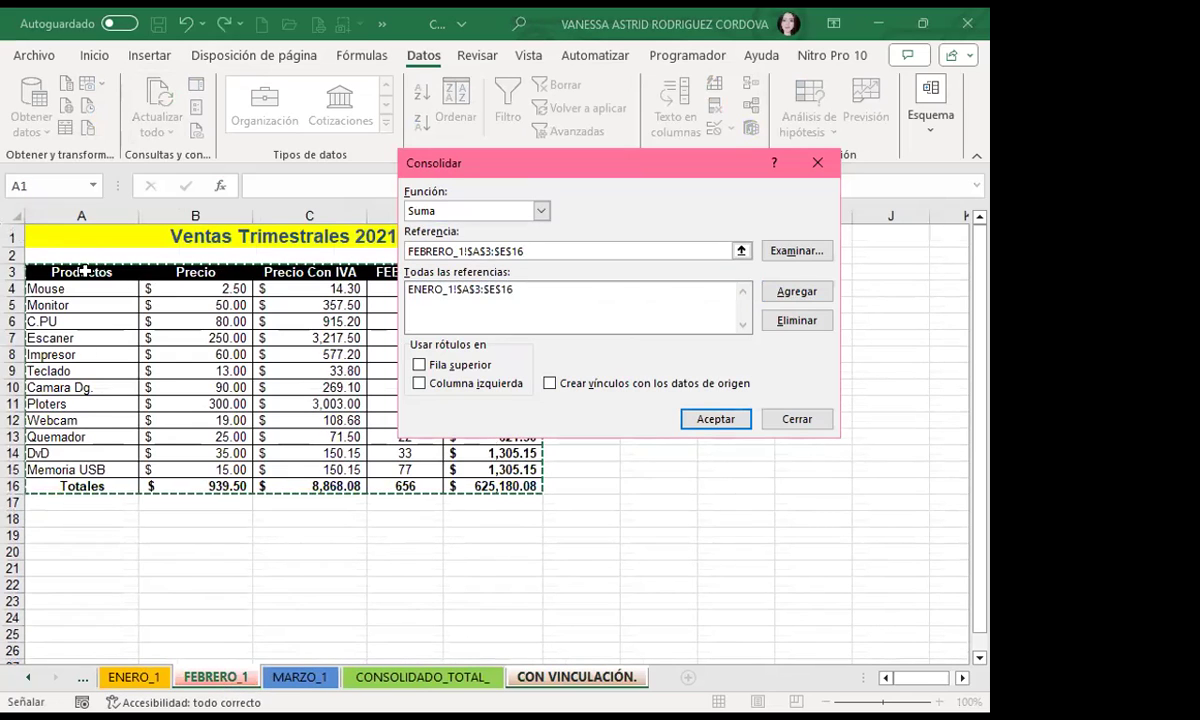
click(781, 300)
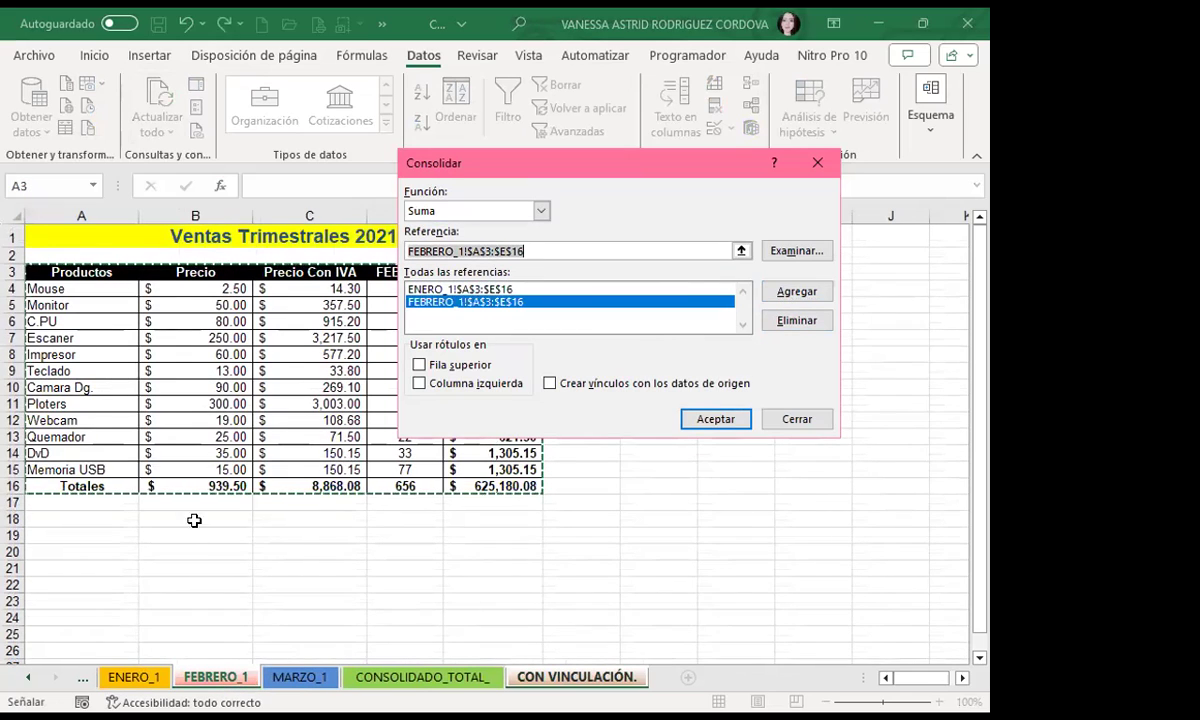
click(297, 682)
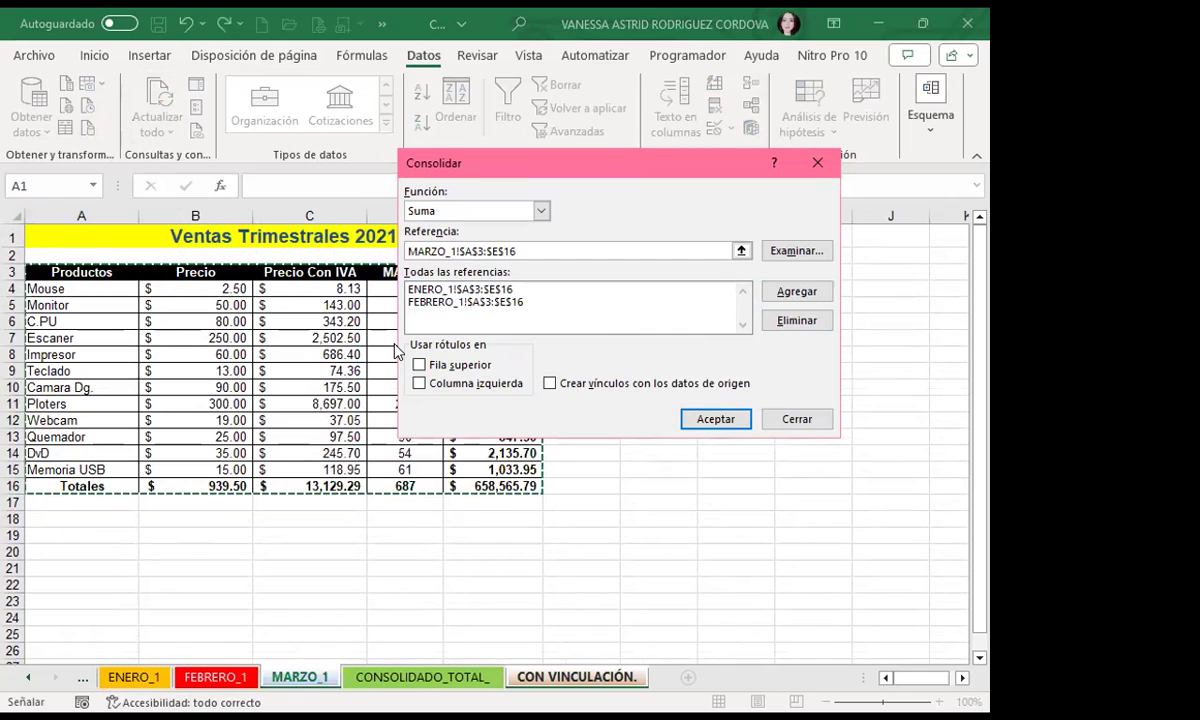
click(796, 292)
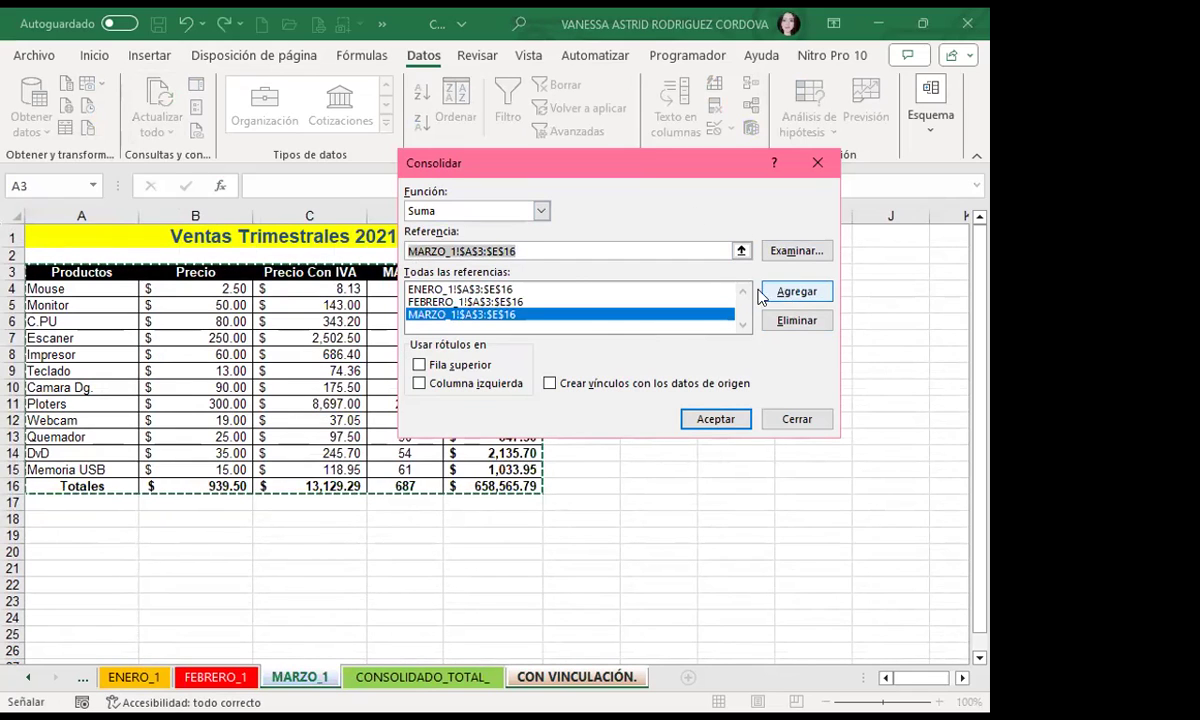
Consolidate with top-row and left-column labels and links to the source data
click(421, 363)
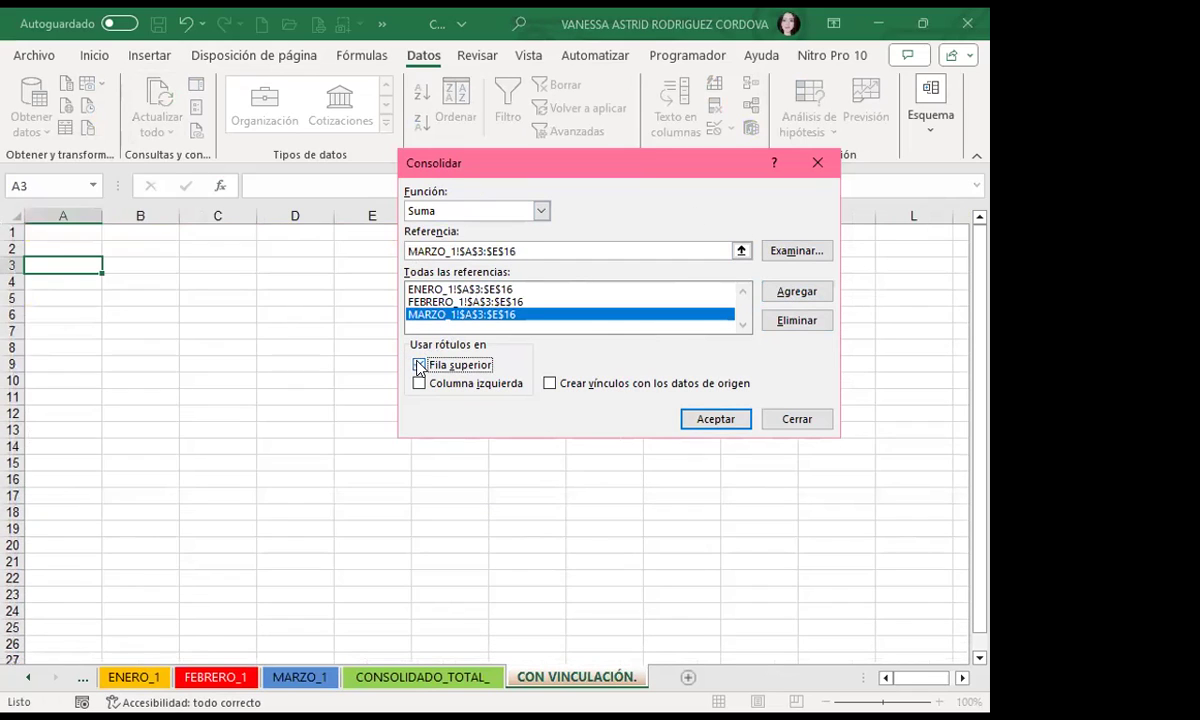
click(419, 384)
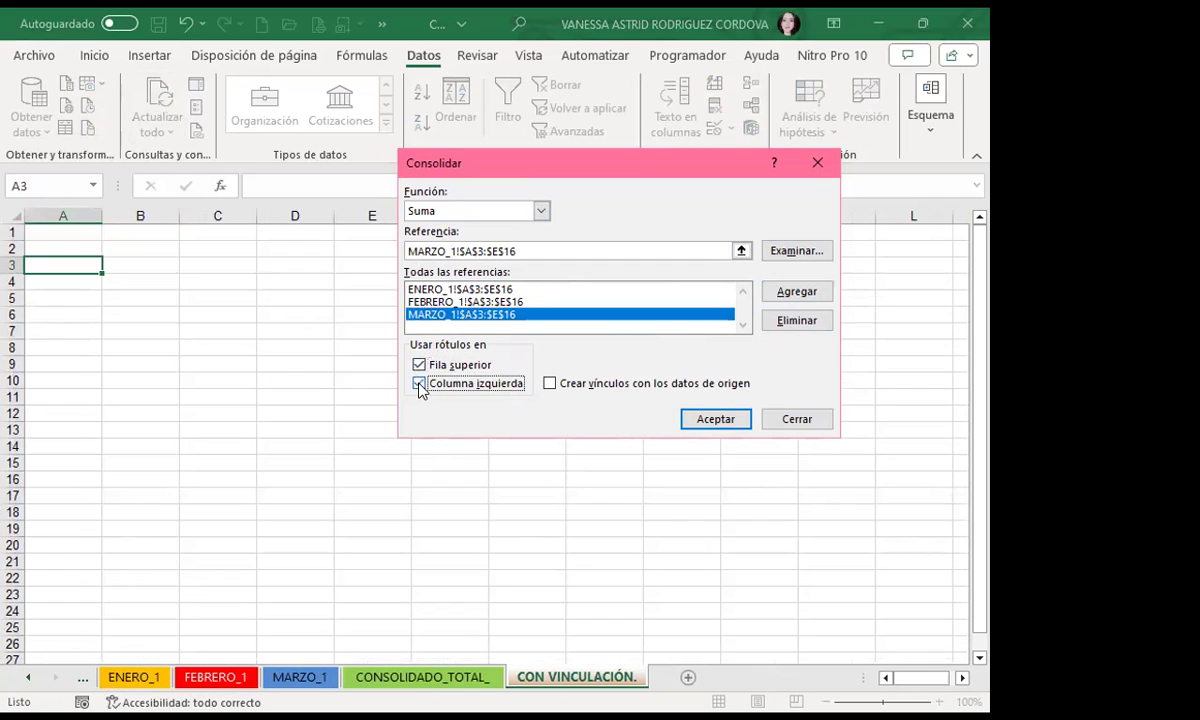
click(550, 384)
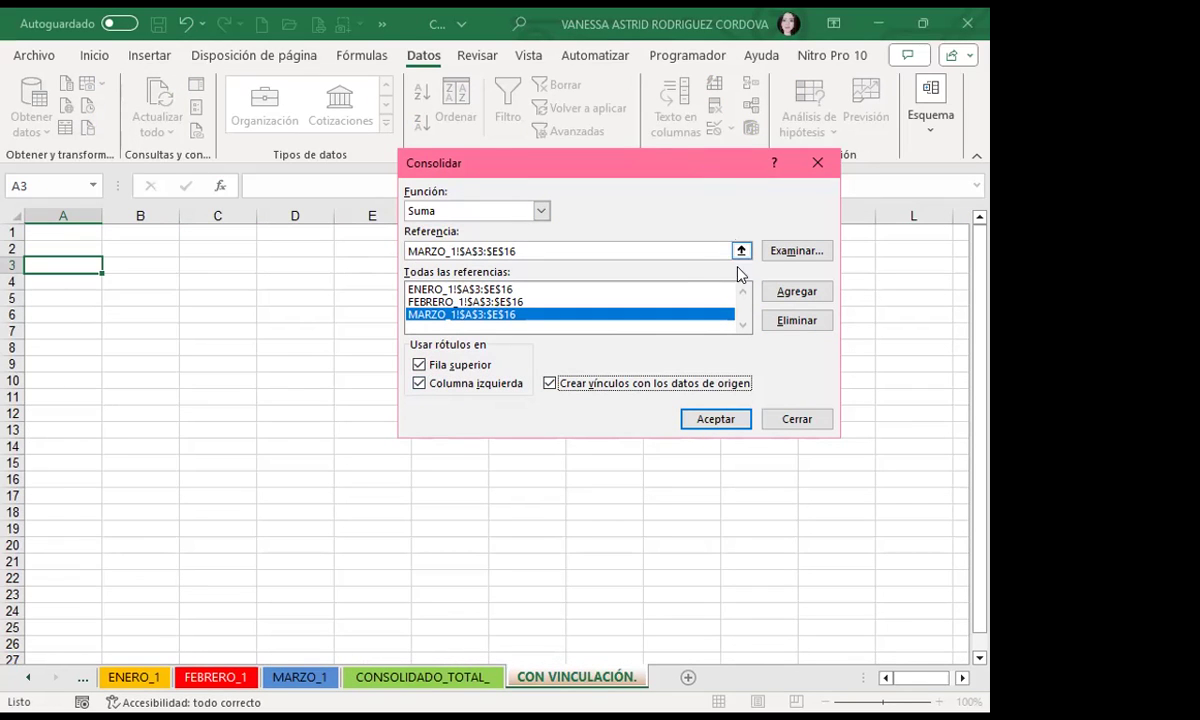
click(714, 418)
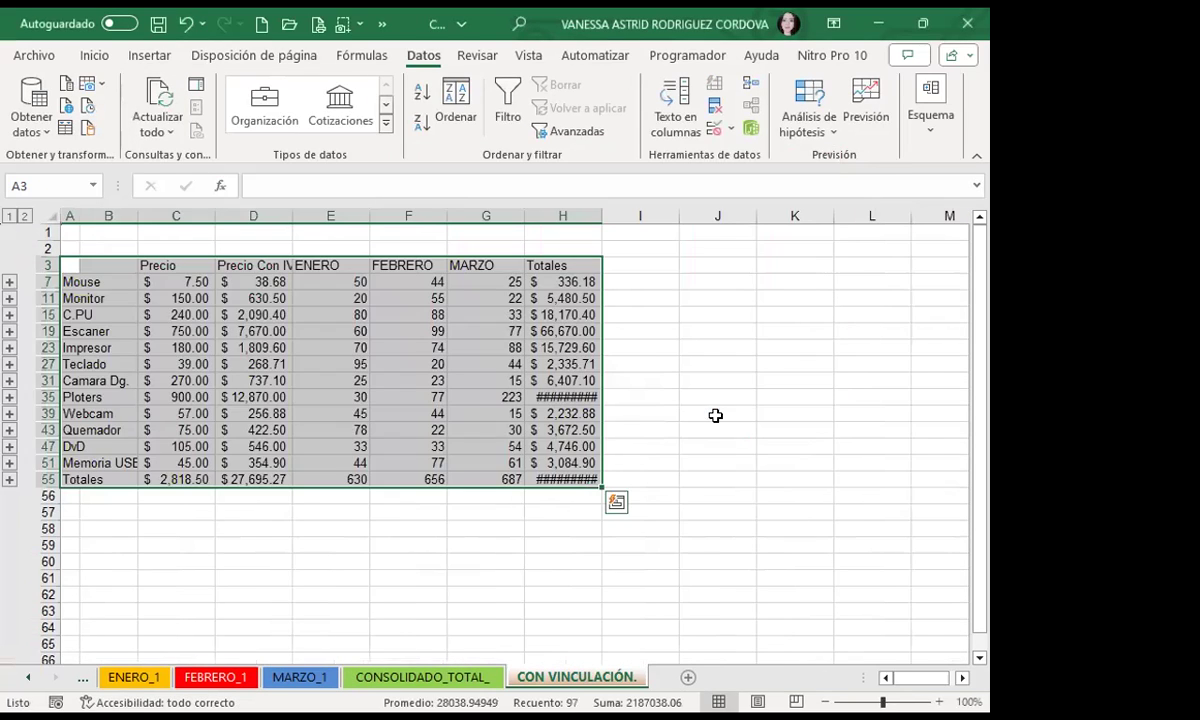
AutoFit columns H and D so the totals and the Precio Con IVA header display fully
double_click(603, 211)
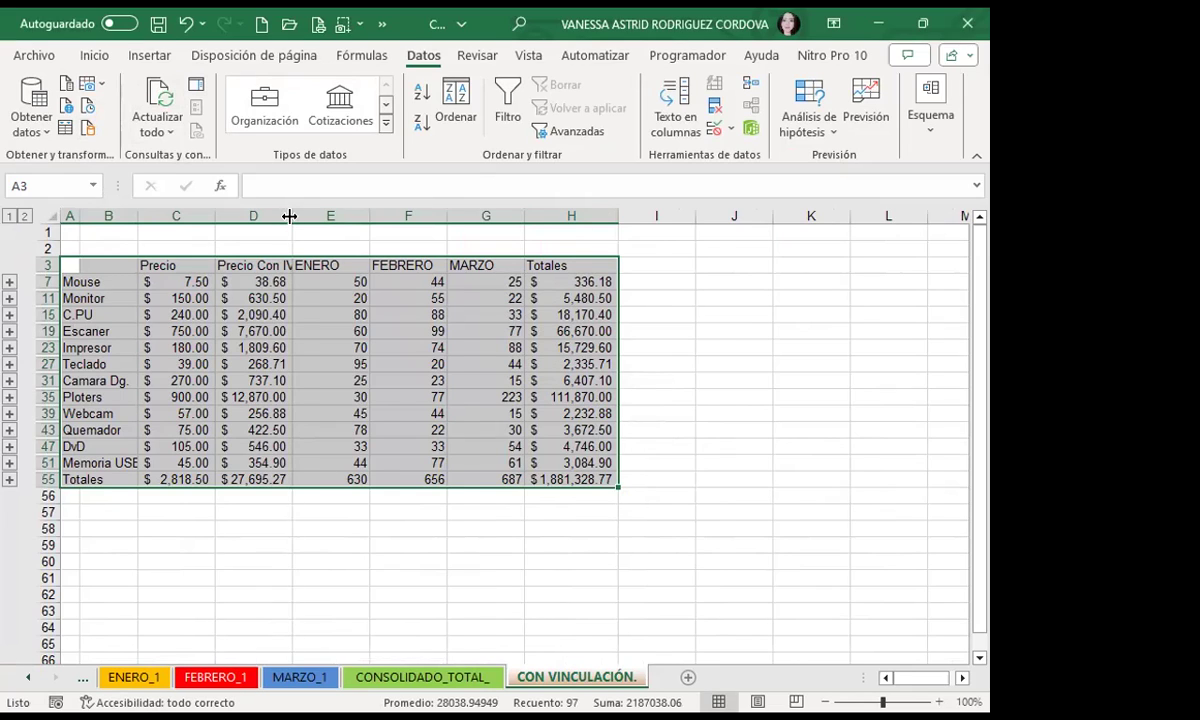
double_click(289, 216)
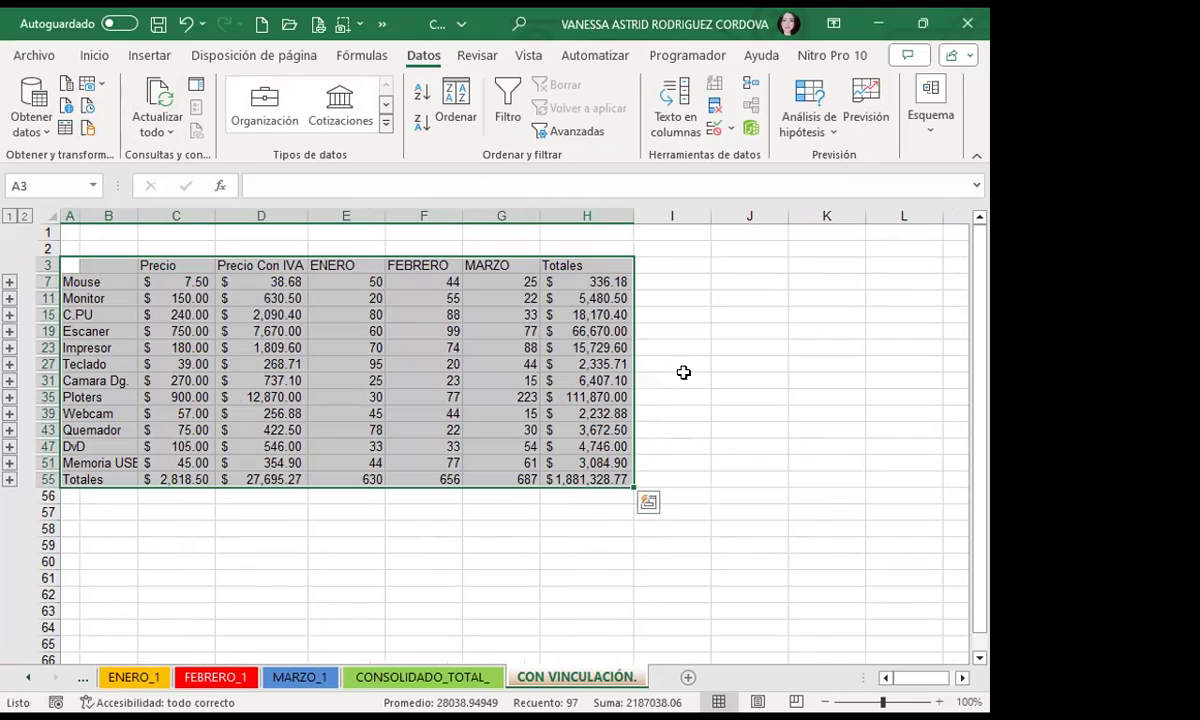
click(565, 464)
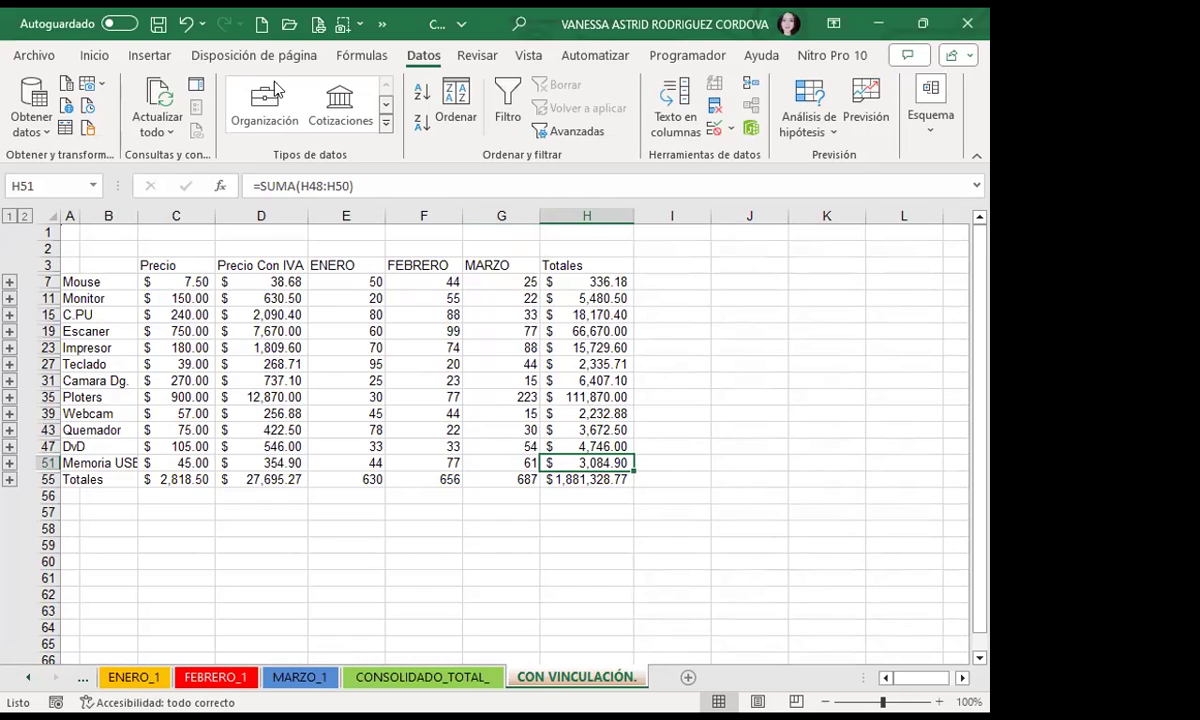
click(25, 216)
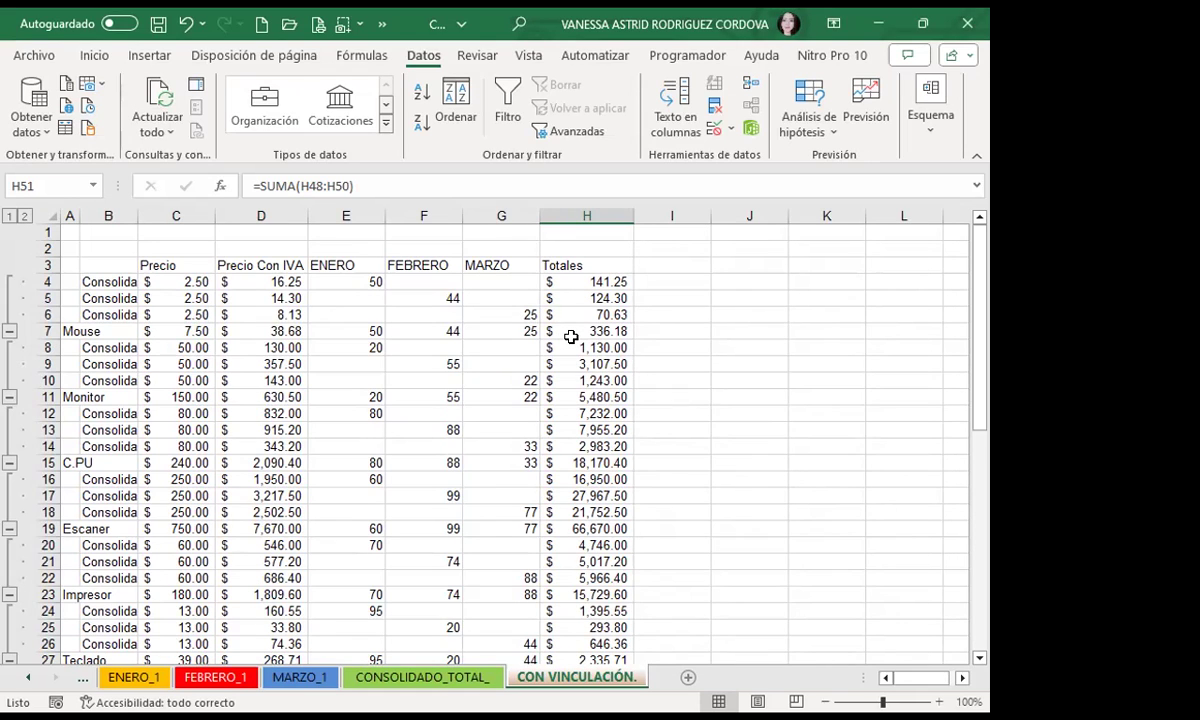
click(9, 215)
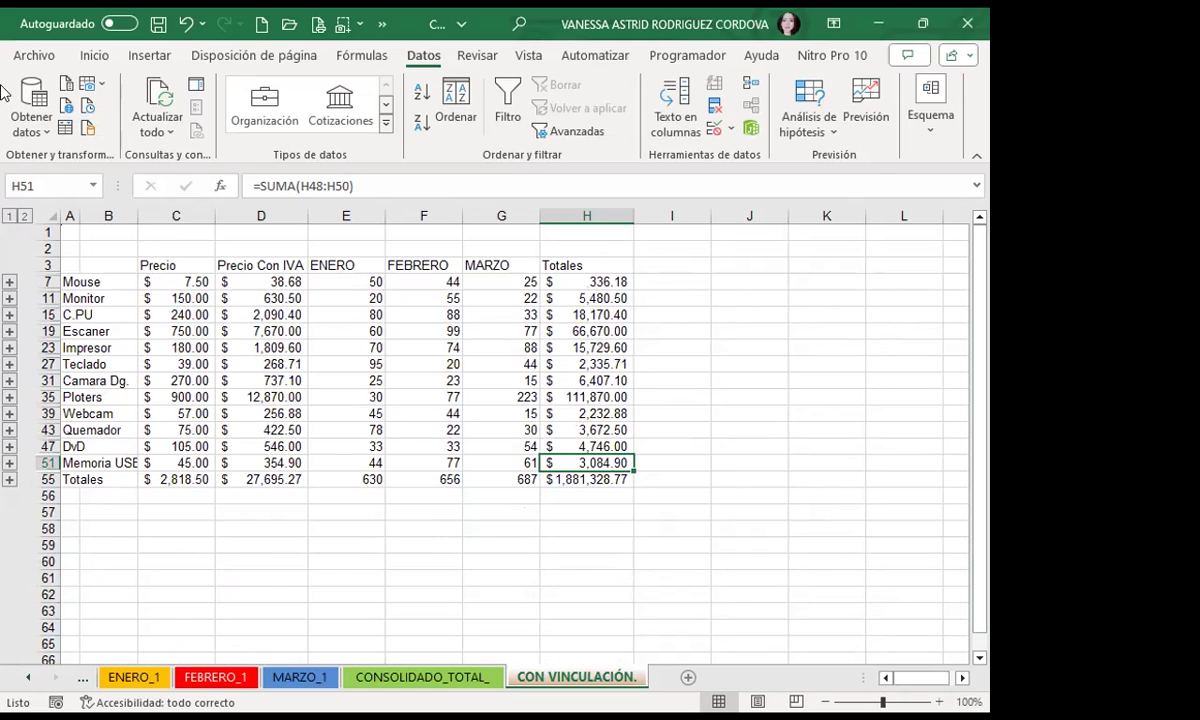
click(23, 216)
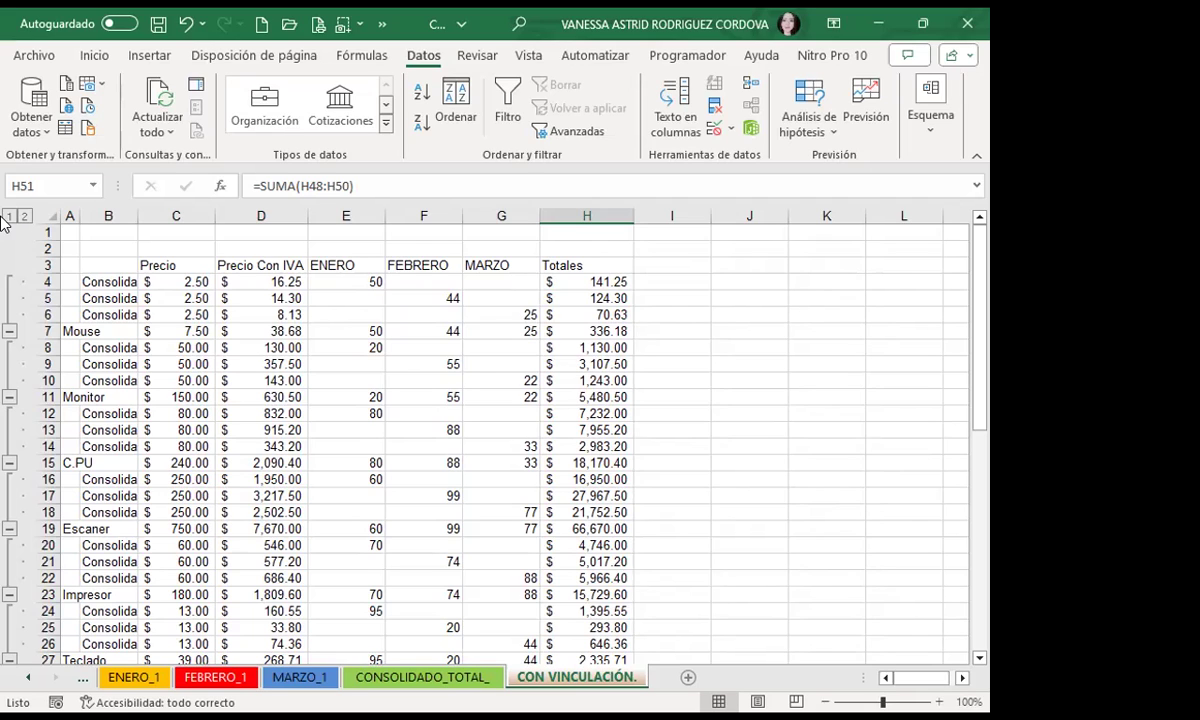
click(10, 216)
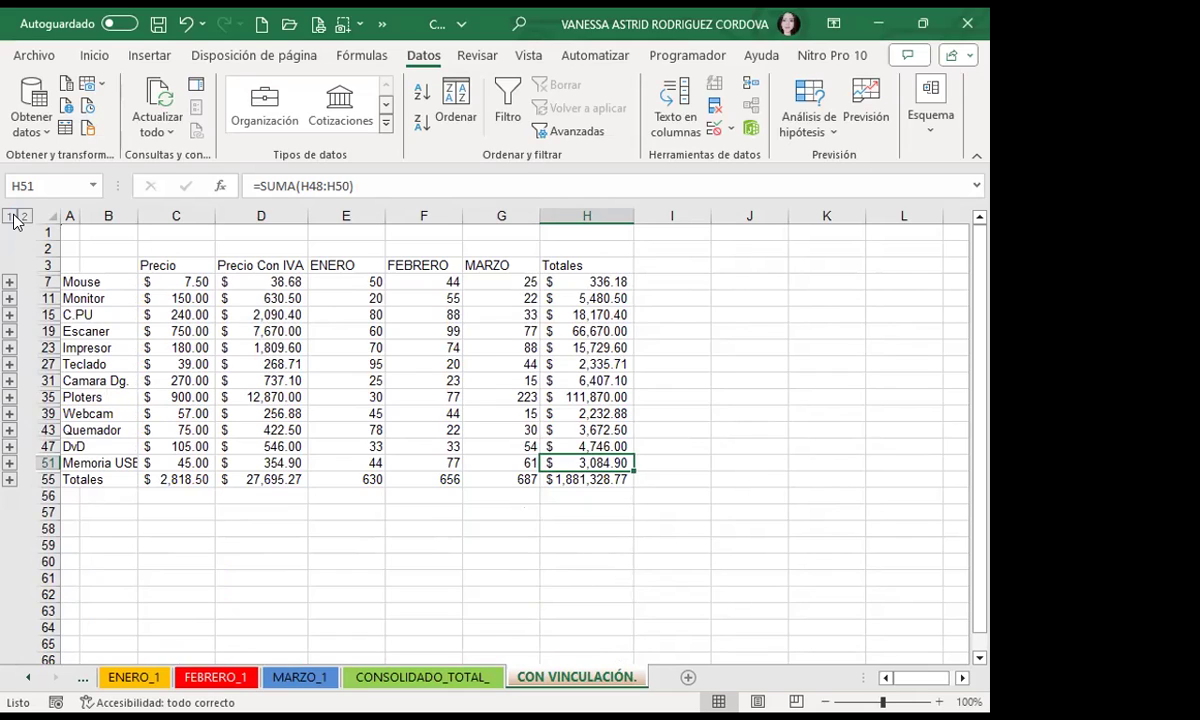
click(170, 282)
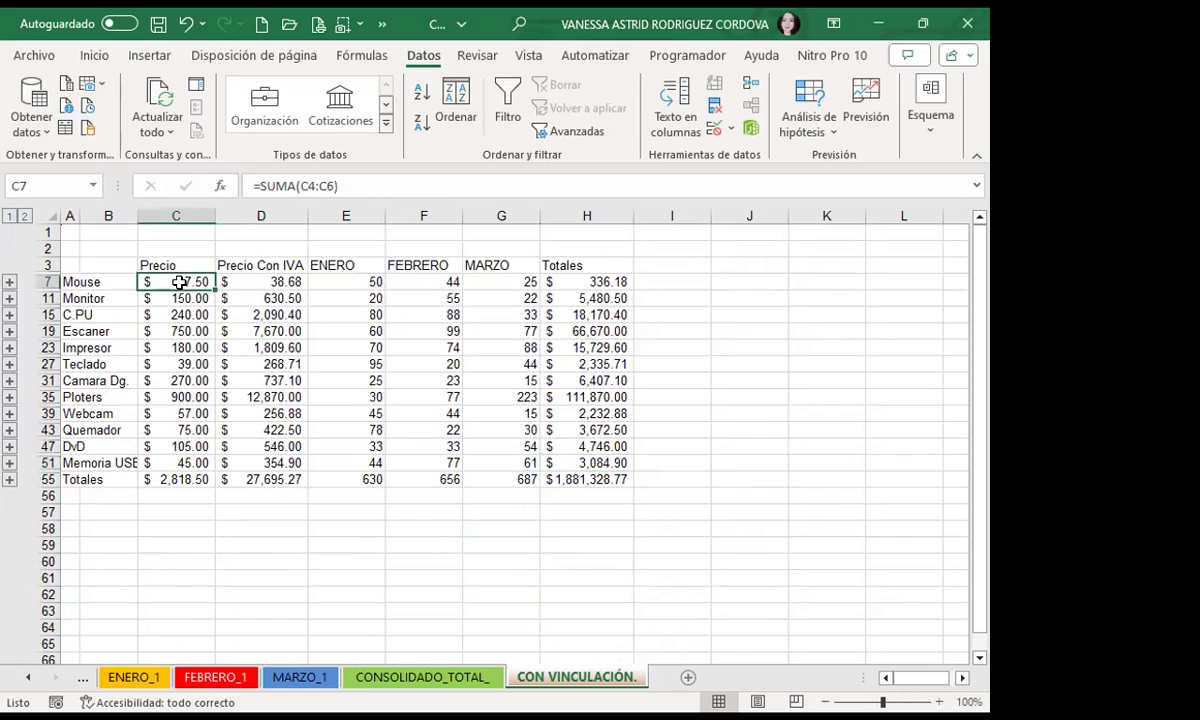
click(262, 281)
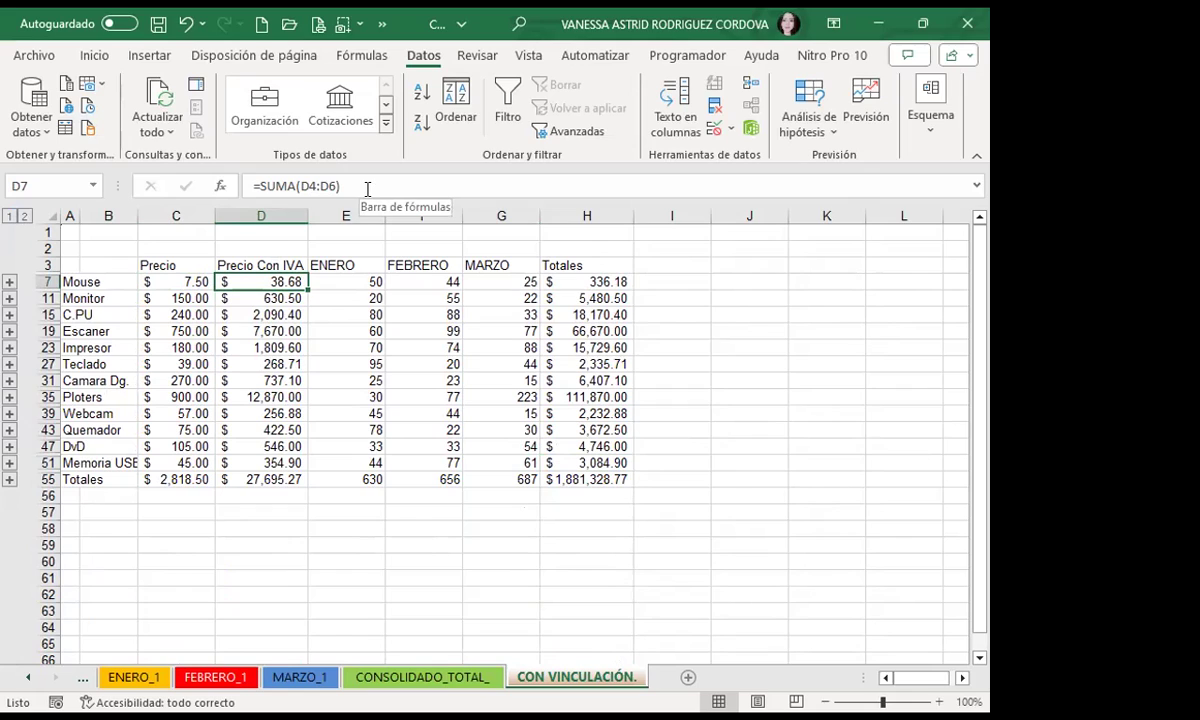
click(345, 282)
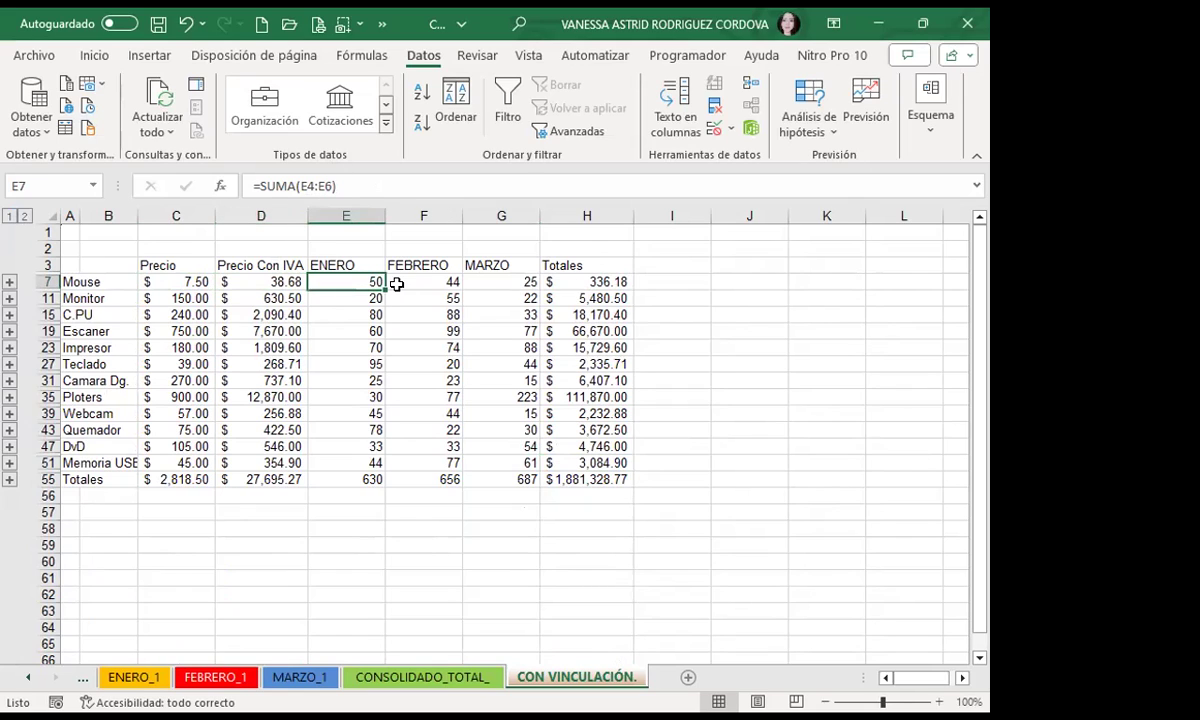
click(400, 284)
click(508, 288)
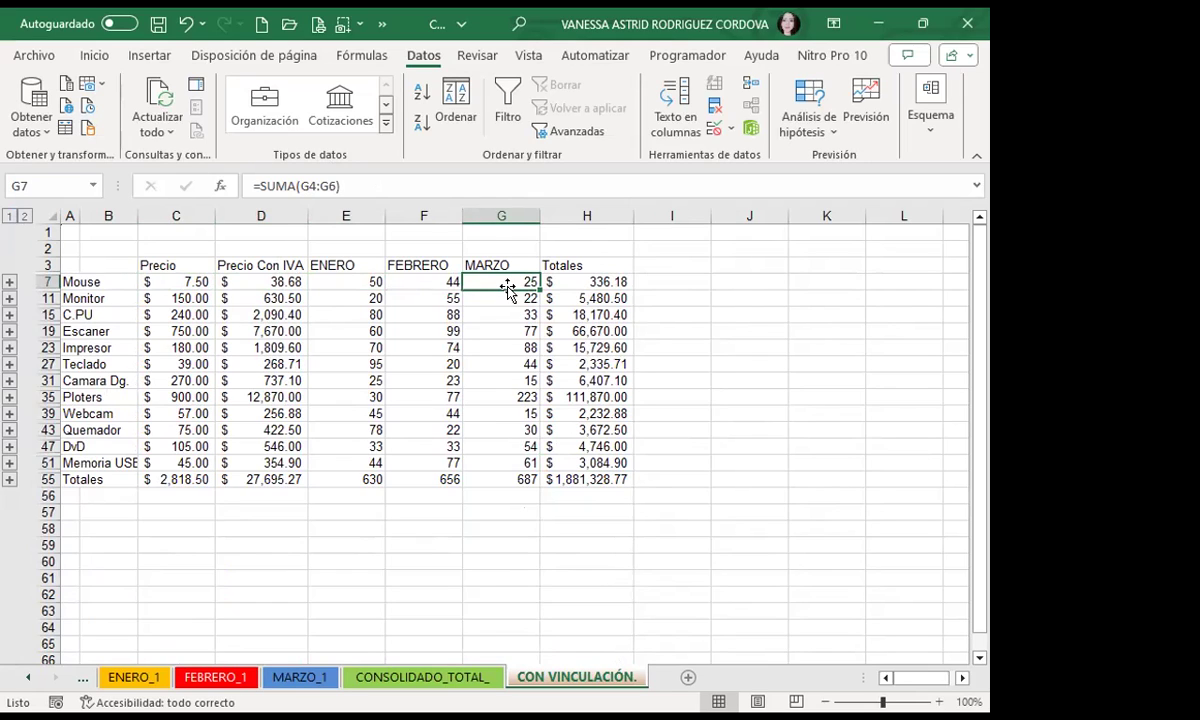
click(571, 283)
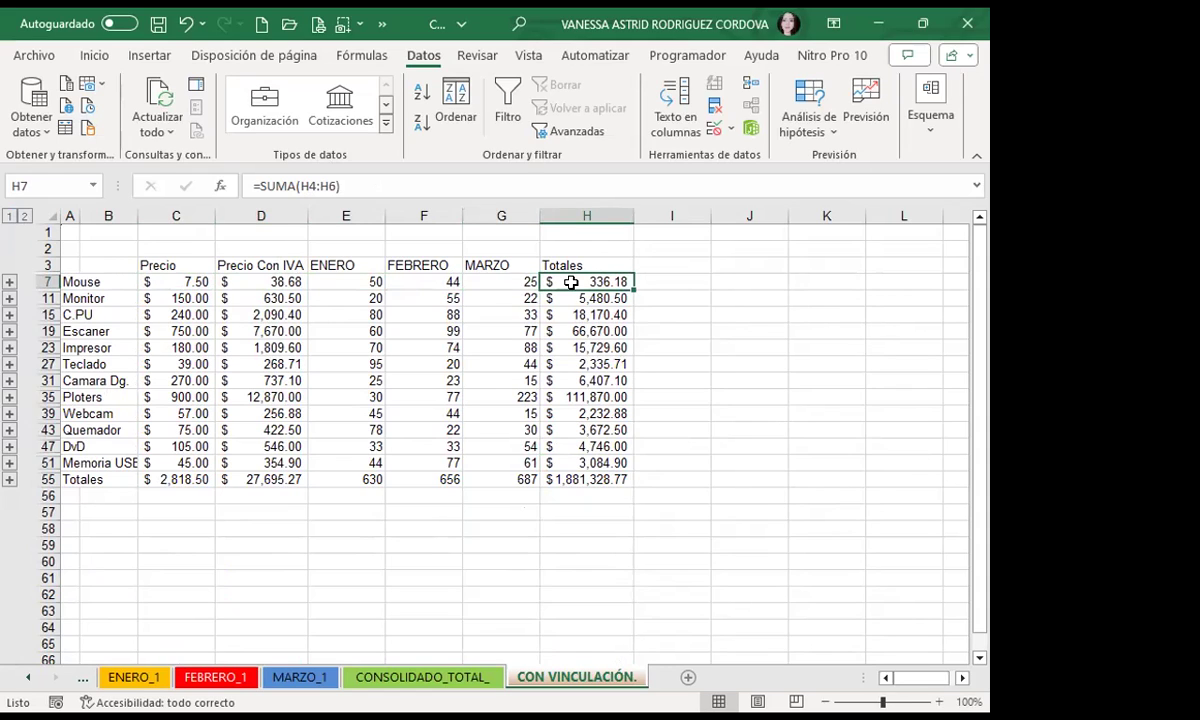
click(581, 297)
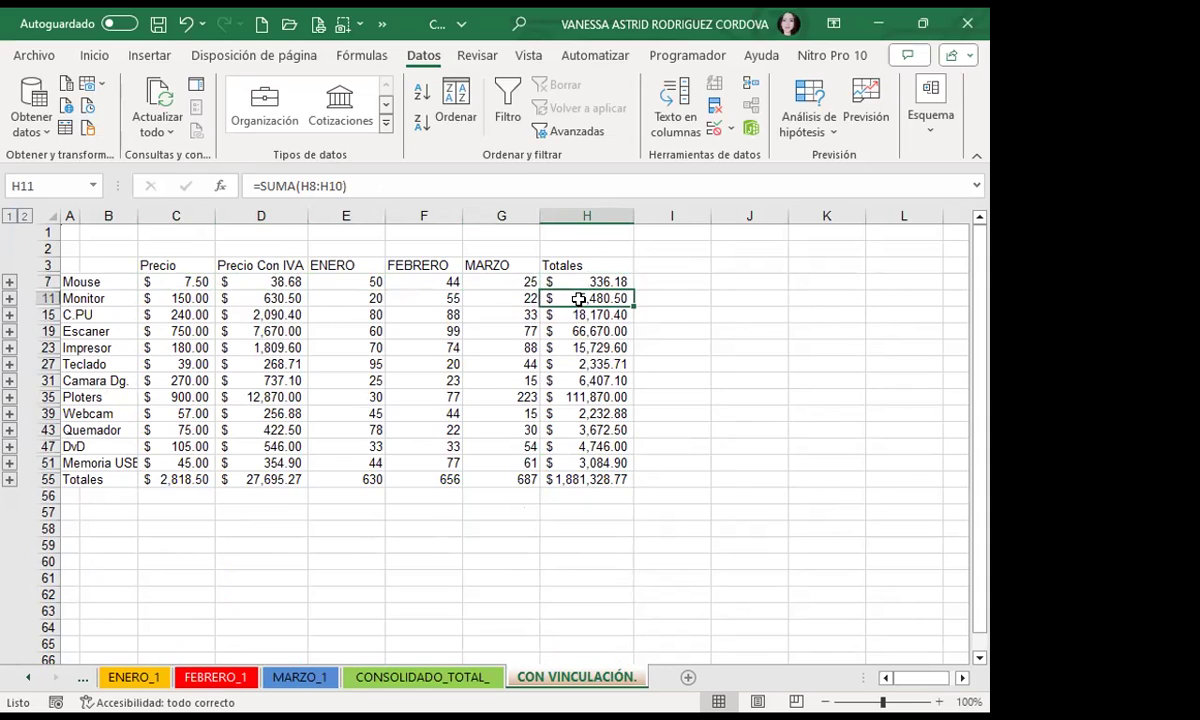
click(258, 347)
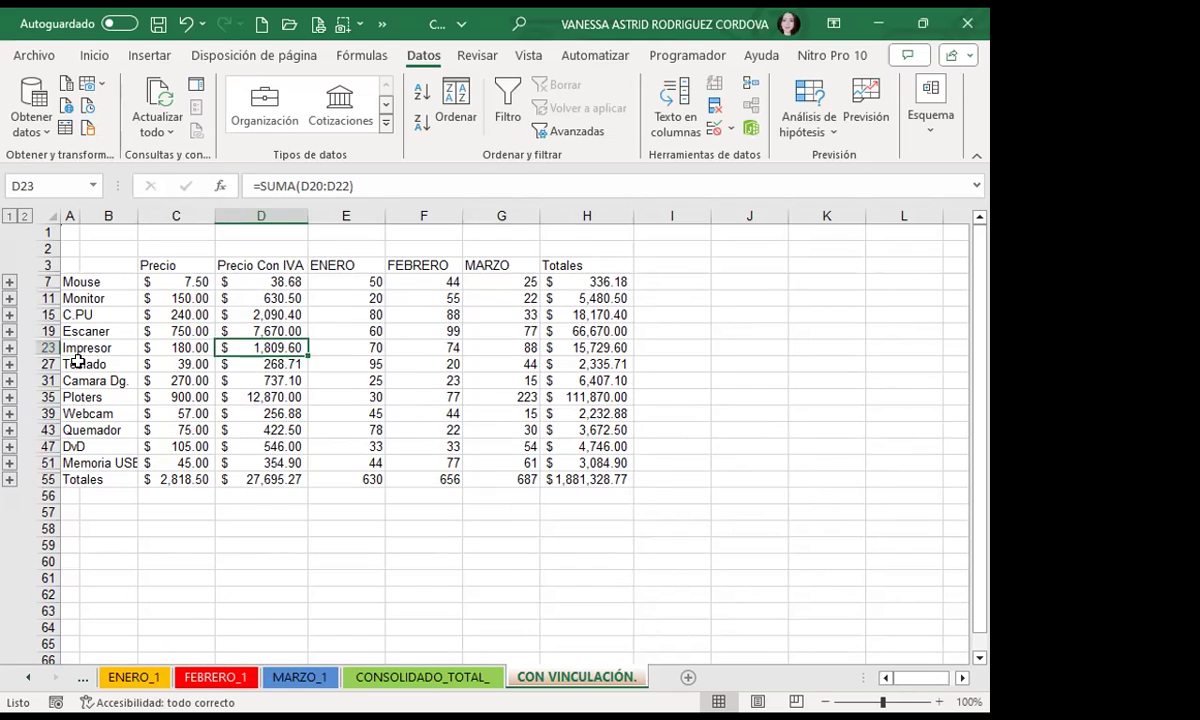
click(173, 318)
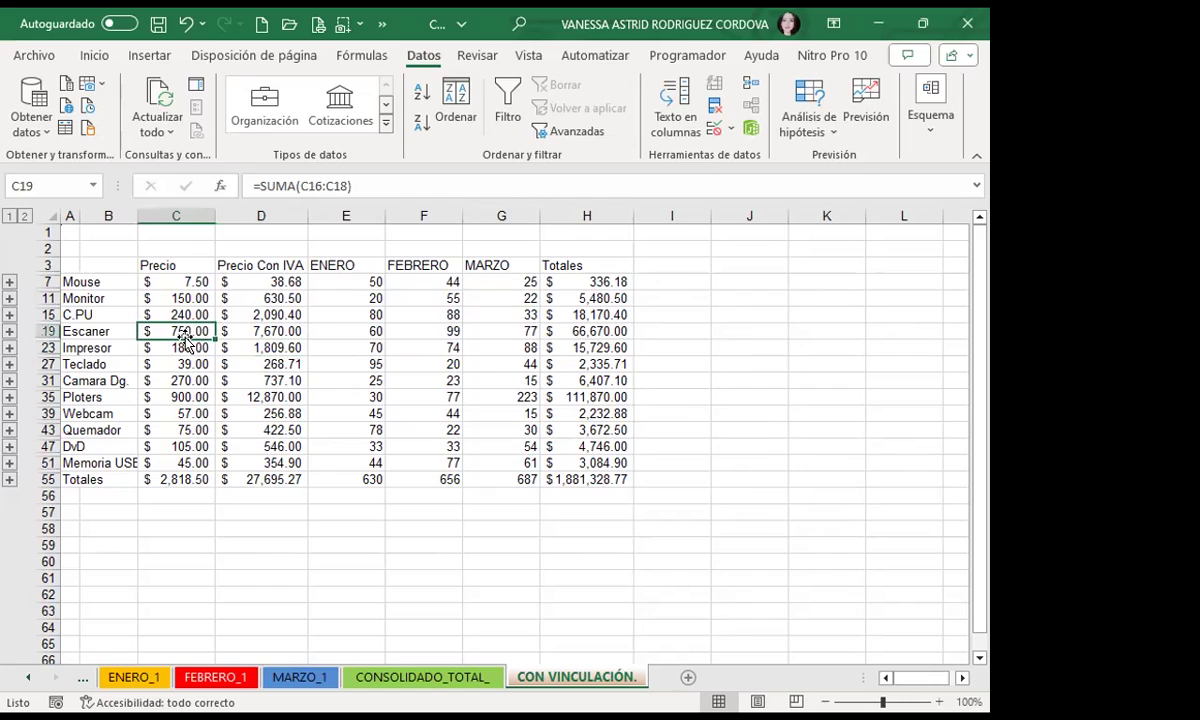
click(109, 334)
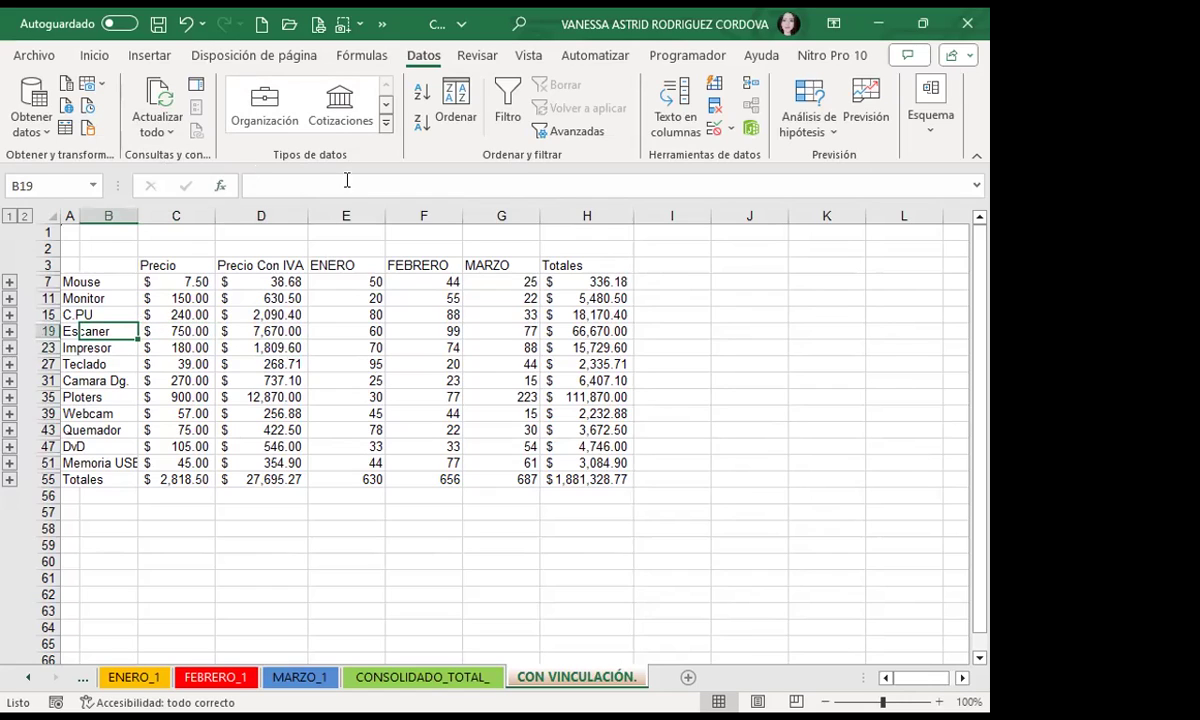
click(70, 330)
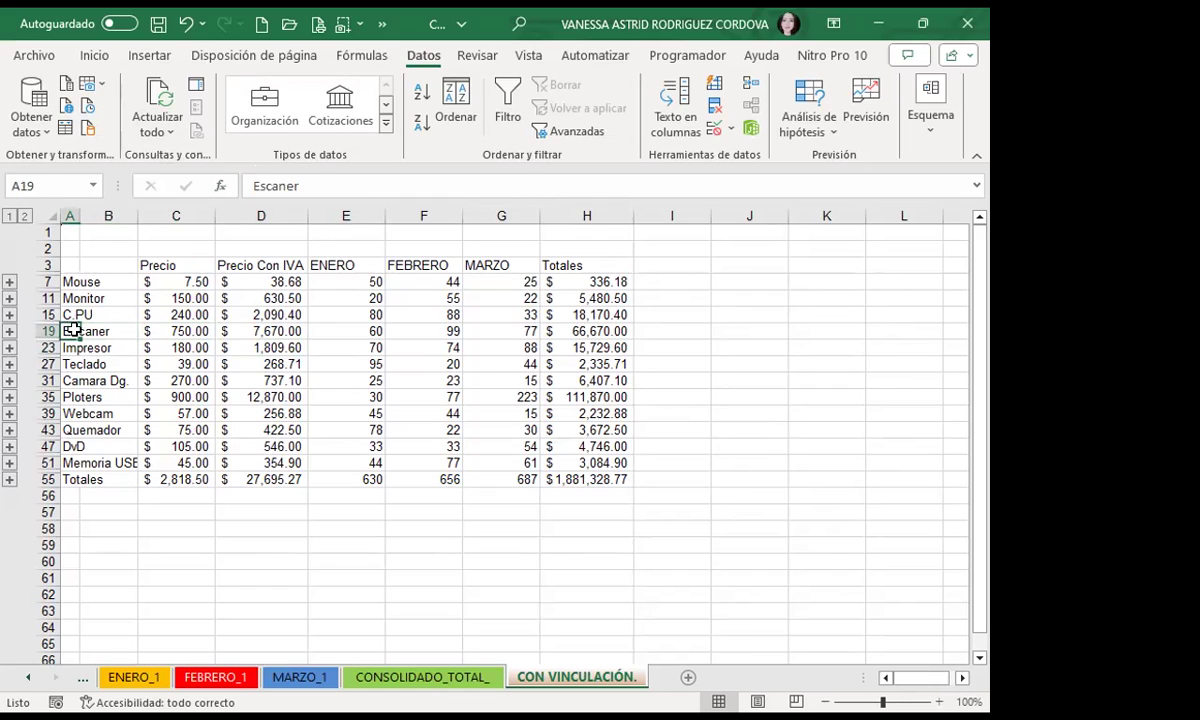
click(256, 282)
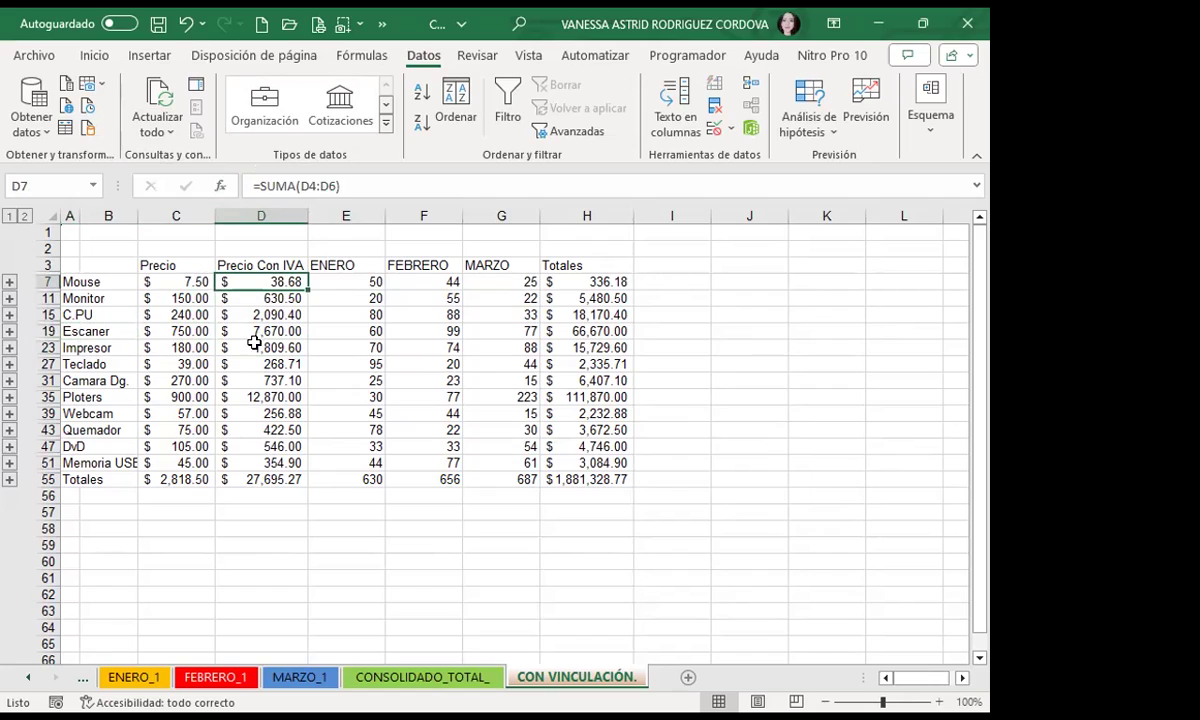
click(284, 313)
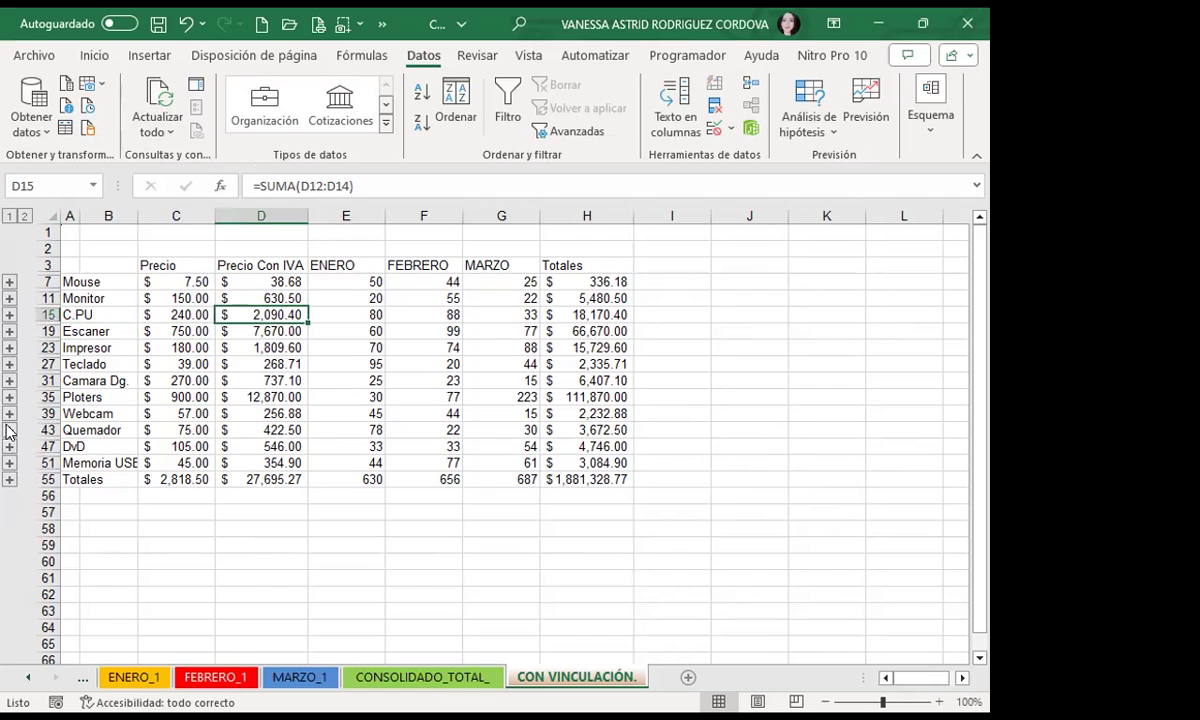
click(342, 280)
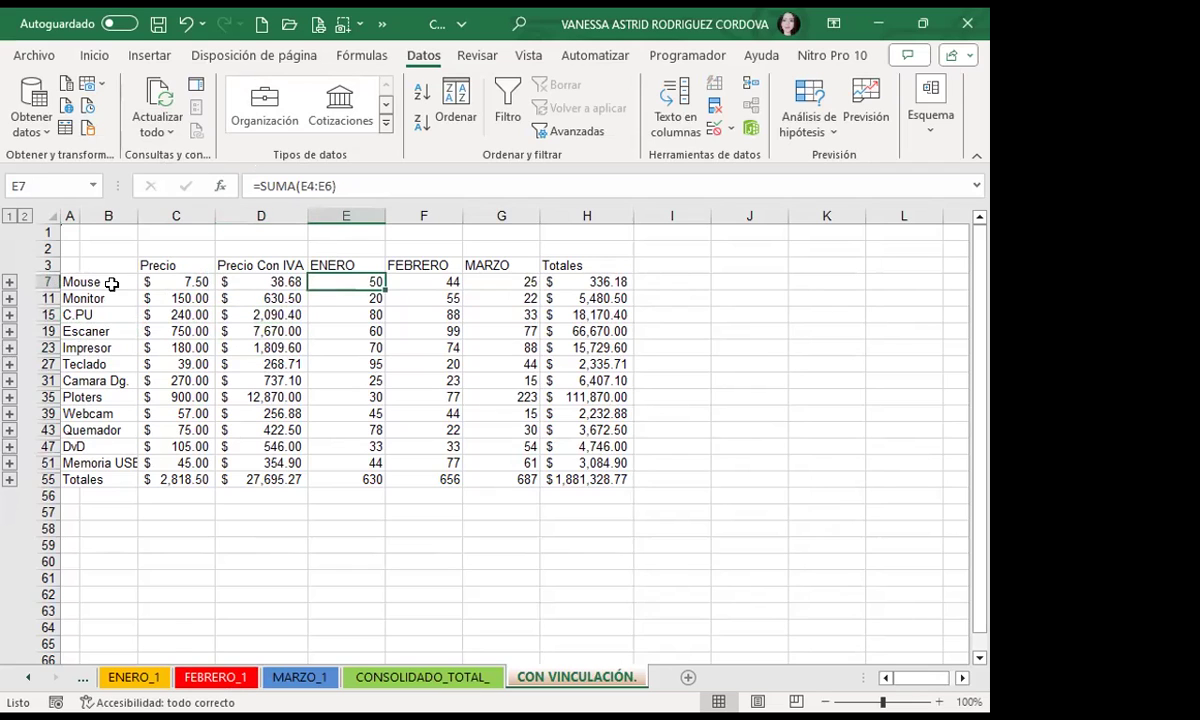
Change Mouse's ENERO quantity to 100 and check that CON VINCULACIÓN. updates
click(128, 677)
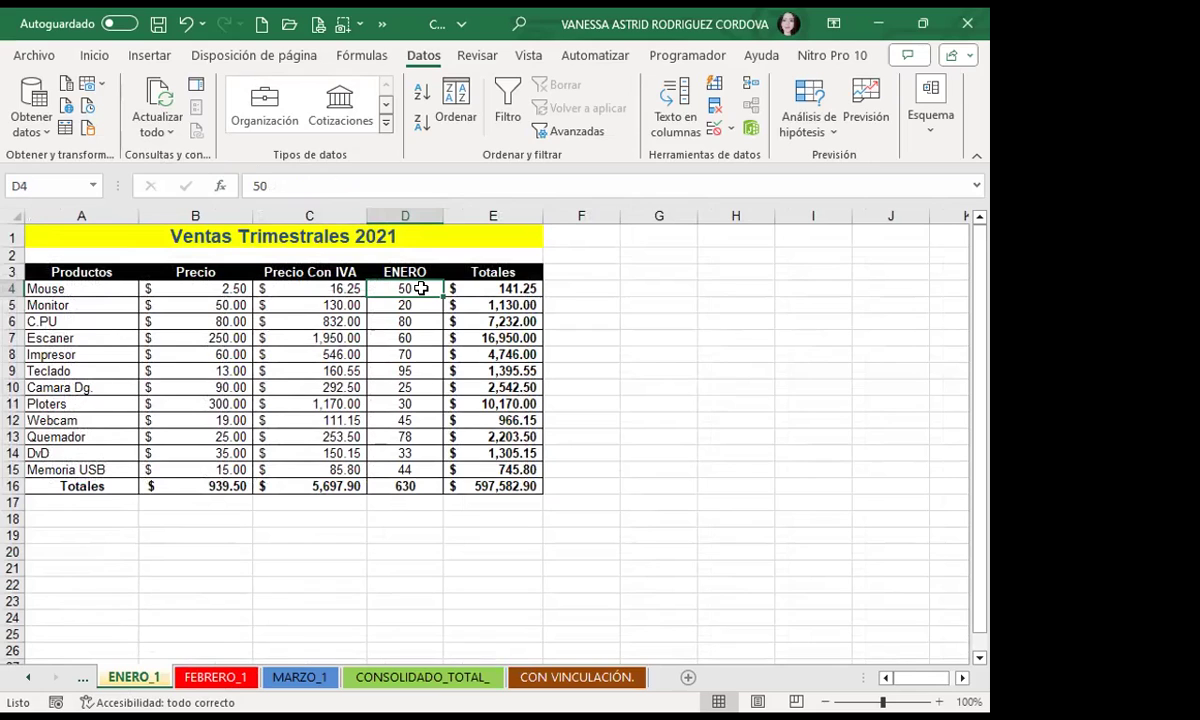
text(100)
click(590, 380)
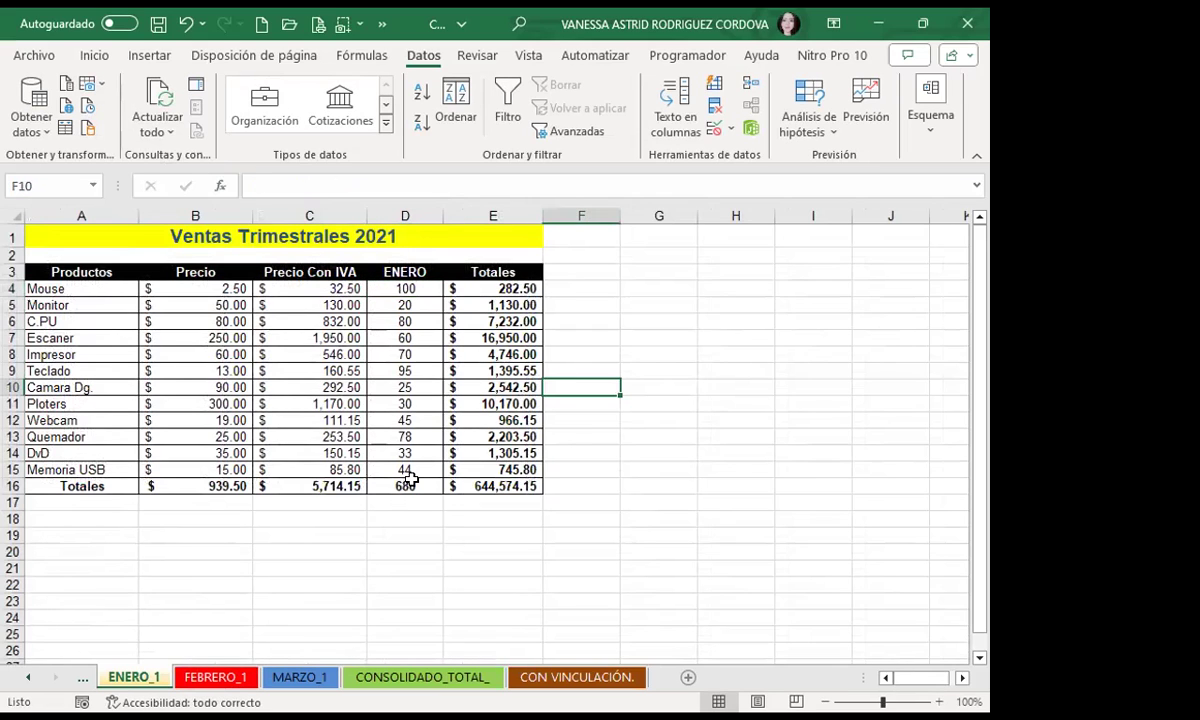
click(535, 679)
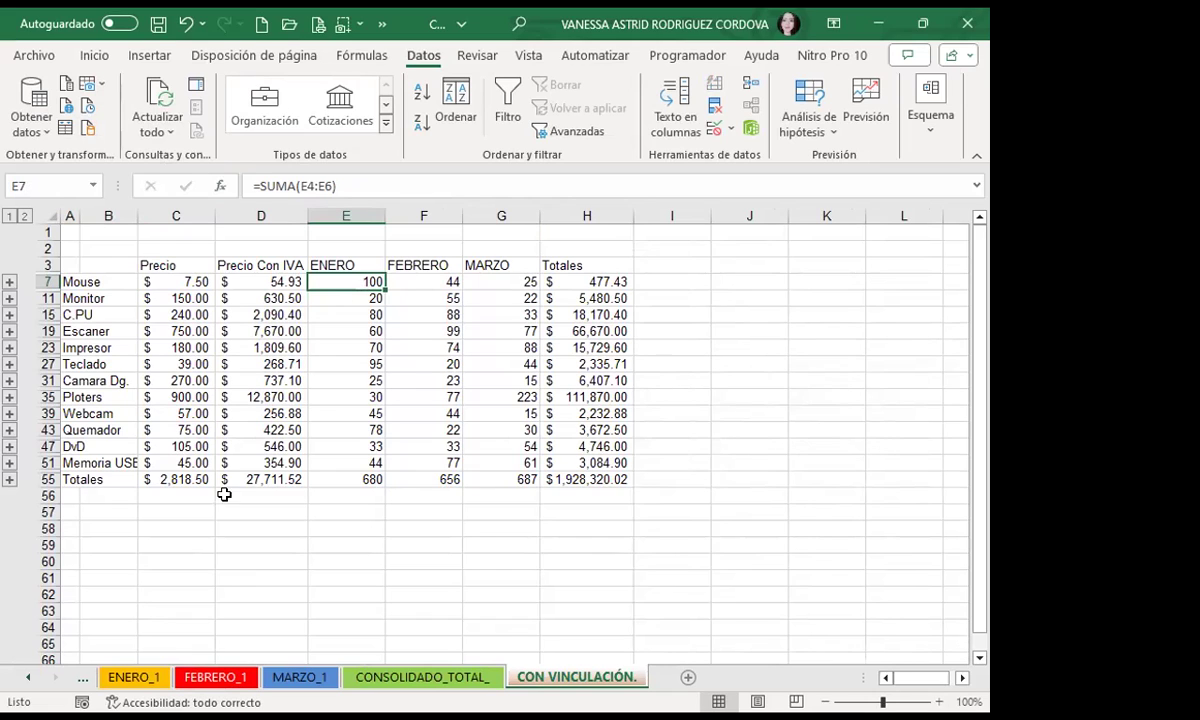
Restore Mouse's ENERO quantity in D4 of ENERO_1 to 50
click(125, 678)
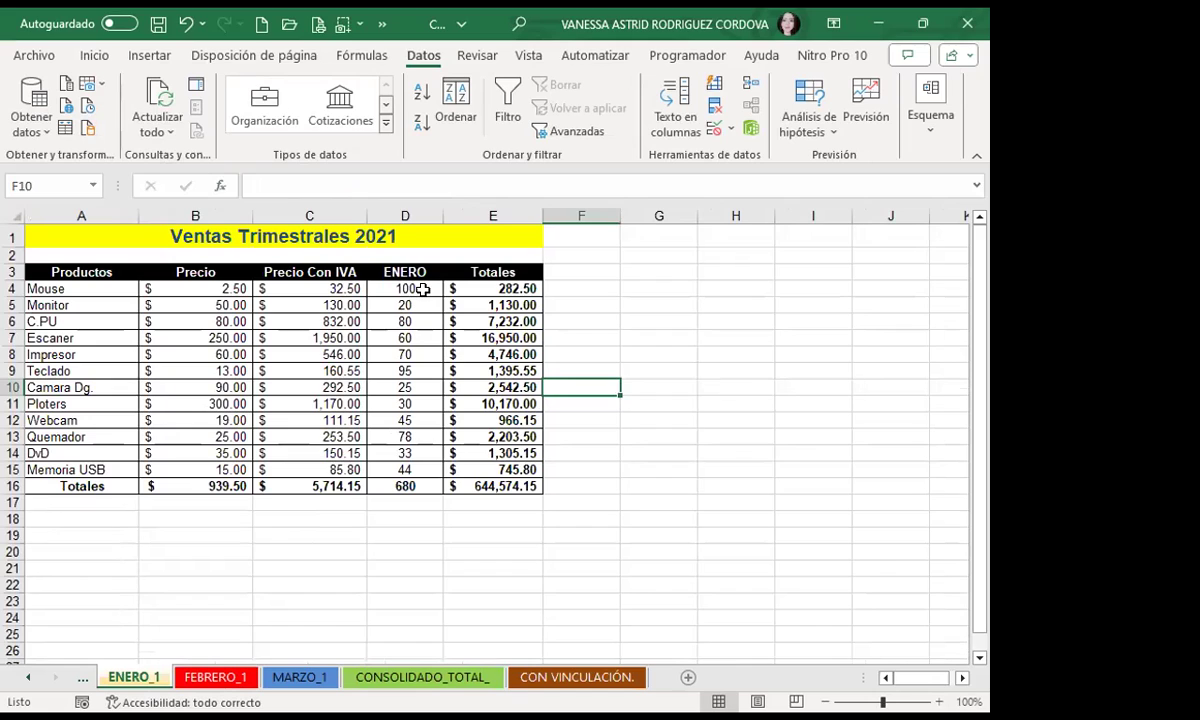
click(402, 289)
text(50)
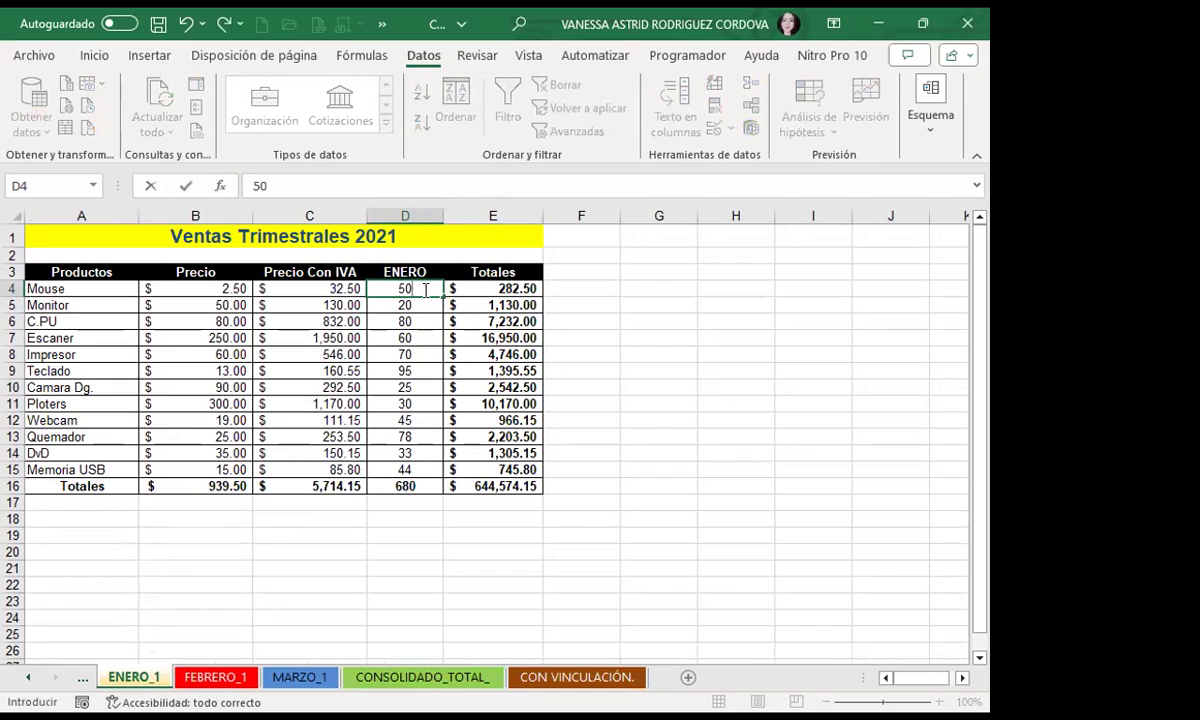
click(577, 323)
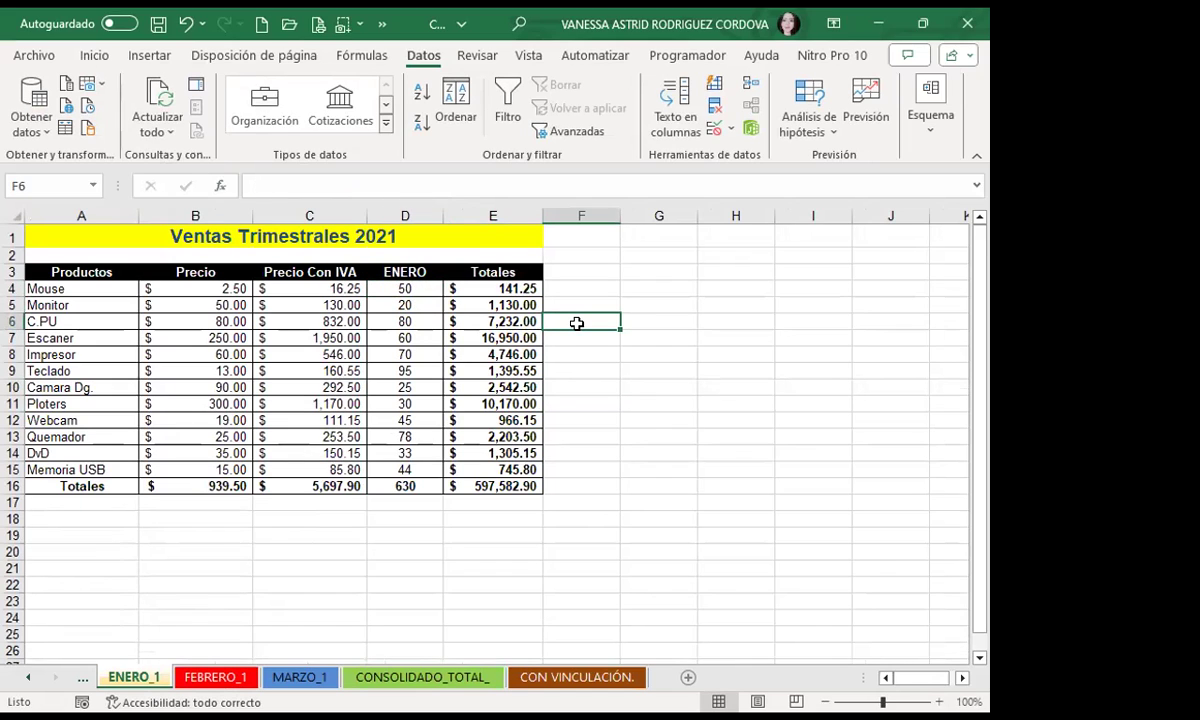
click(426, 289)
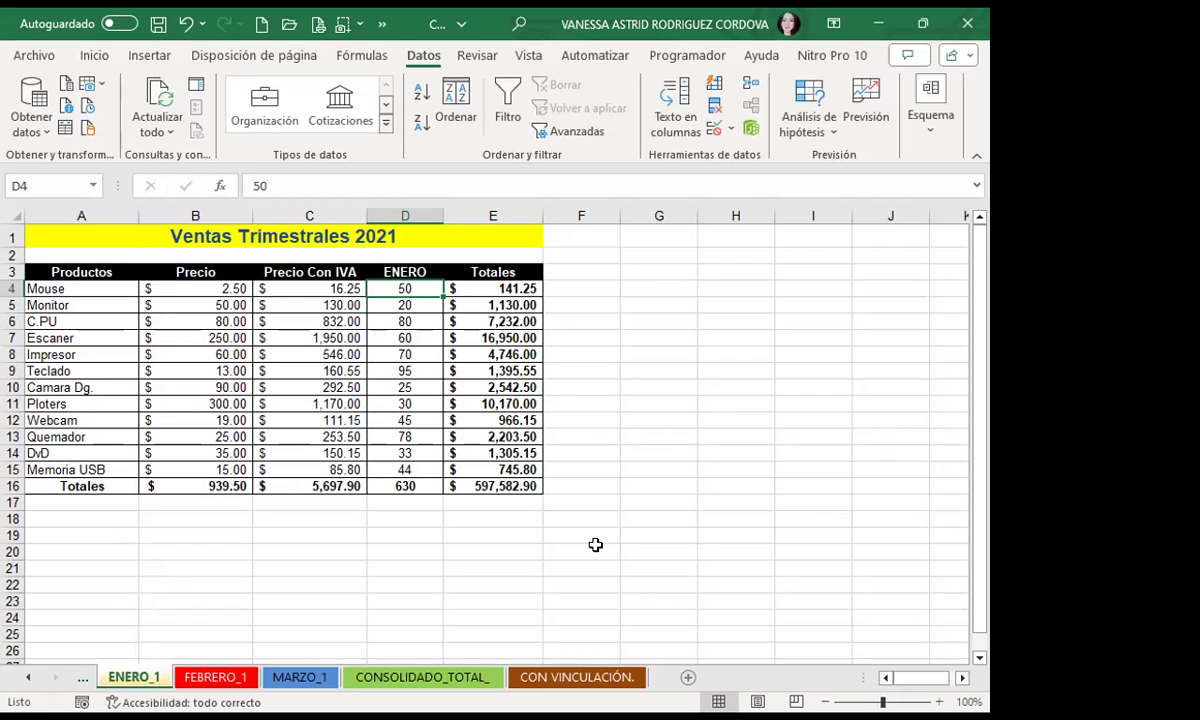
Switch between the CON VINCULACIÓN. and ENERO_1 sheets to compare ENERO_1 with the linked summary
click(520, 679)
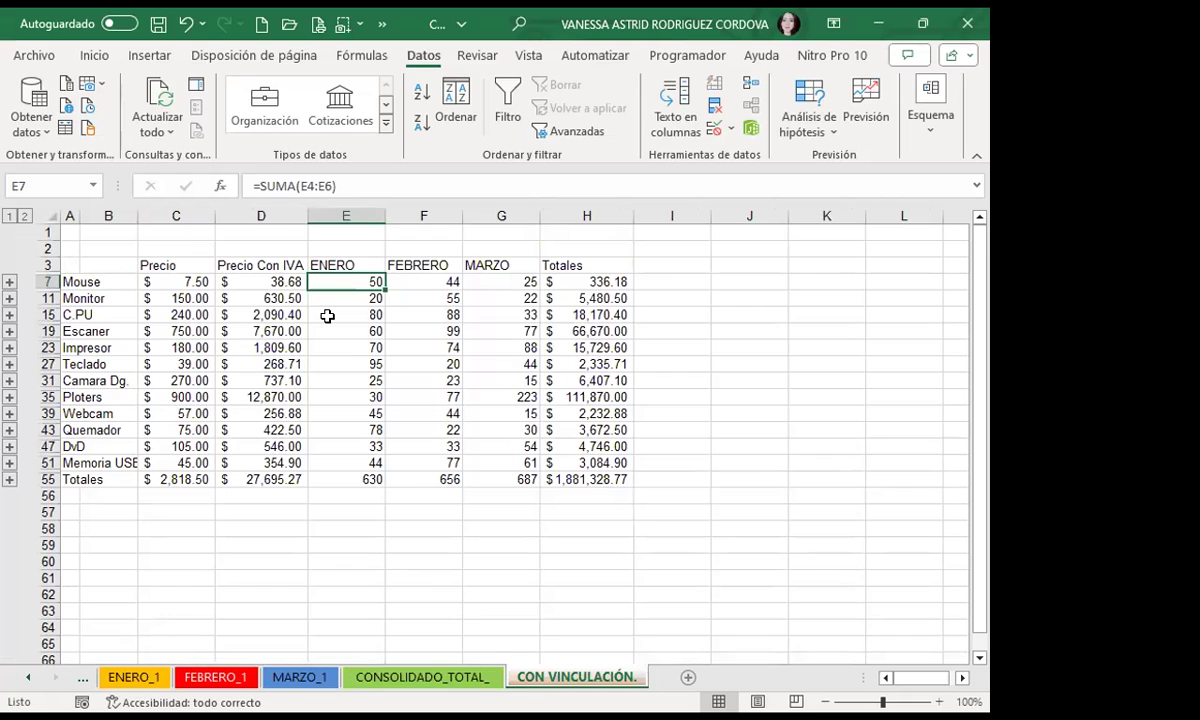
click(117, 681)
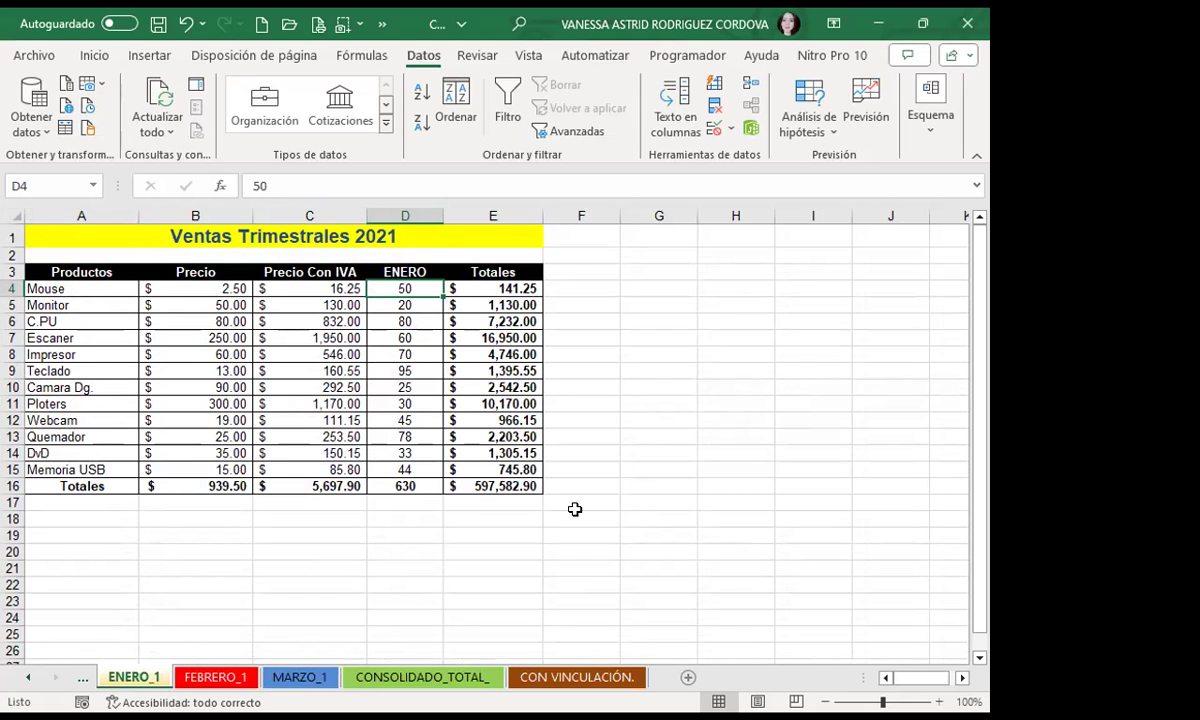
click(570, 677)
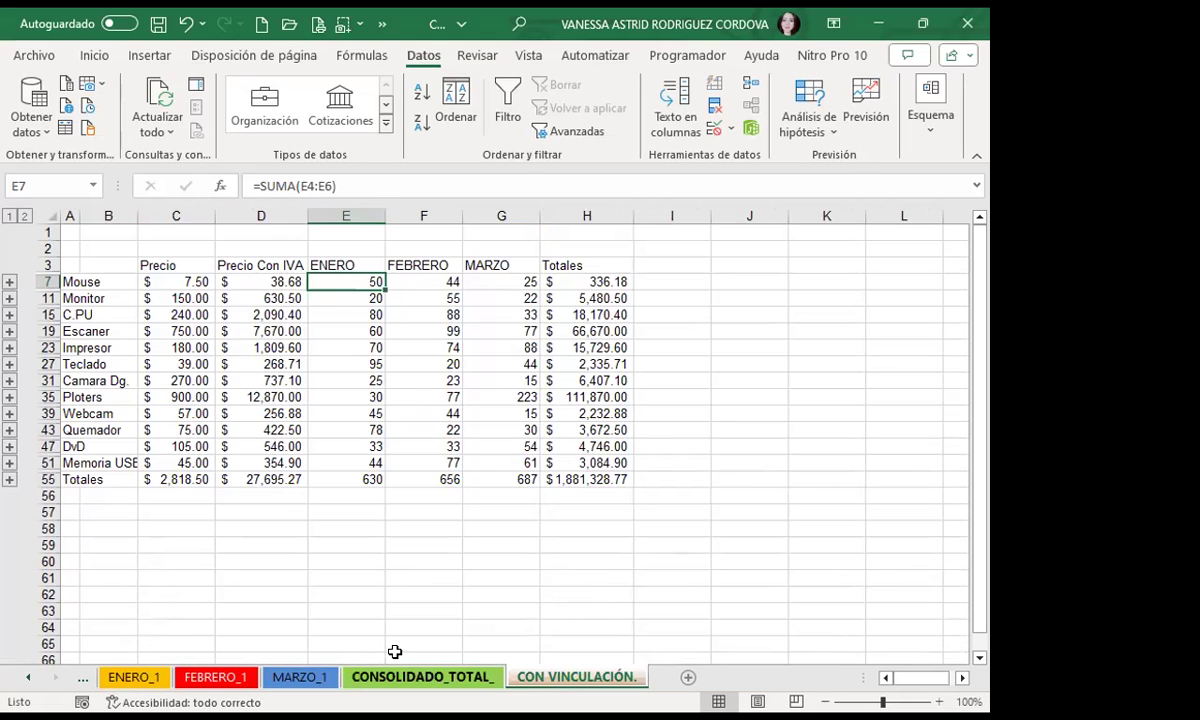
click(679, 325)
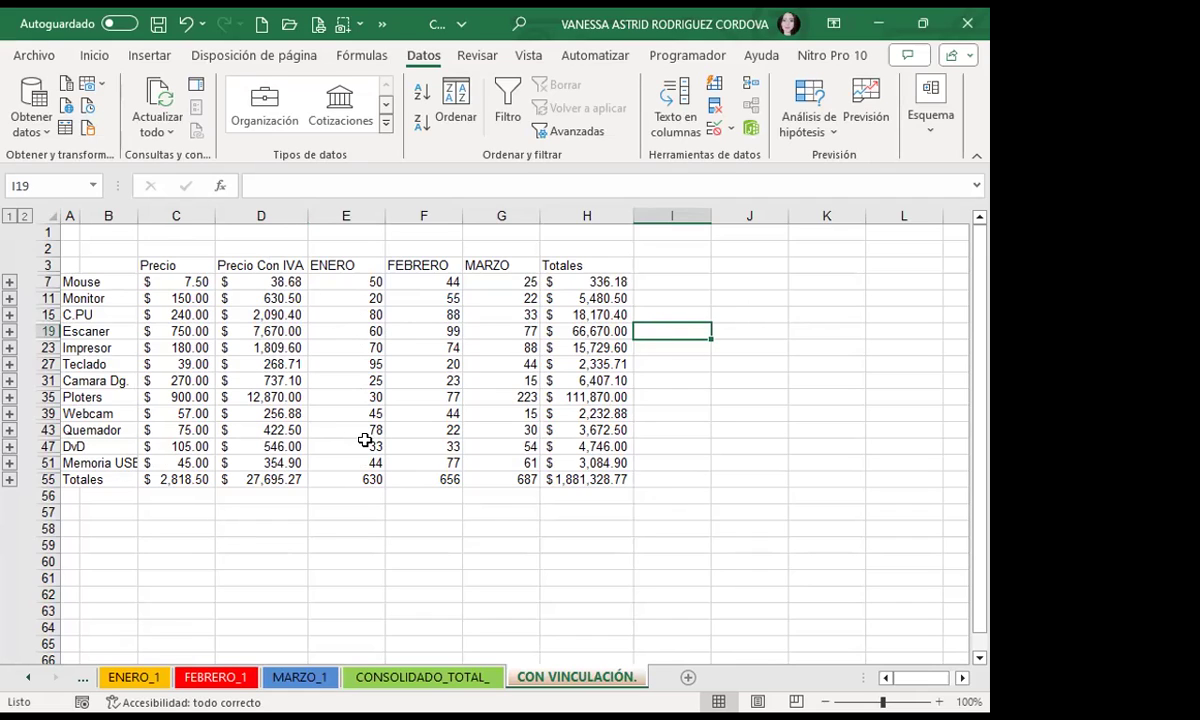
click(140, 678)
Return to CON VINCULACIÓN., then open the LIBRO DE EXCEL INTERMEDIO_CONSOLIDAR_OTROS workbook
click(545, 677)
click(650, 476)
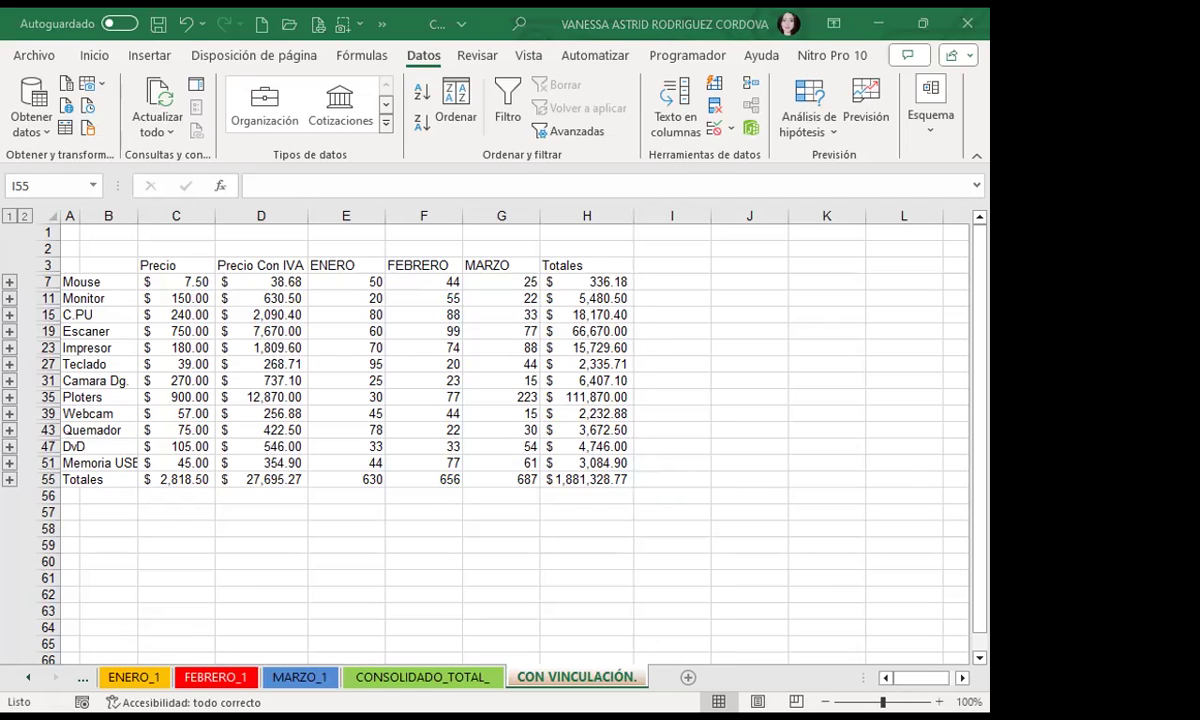
click(826, 347)
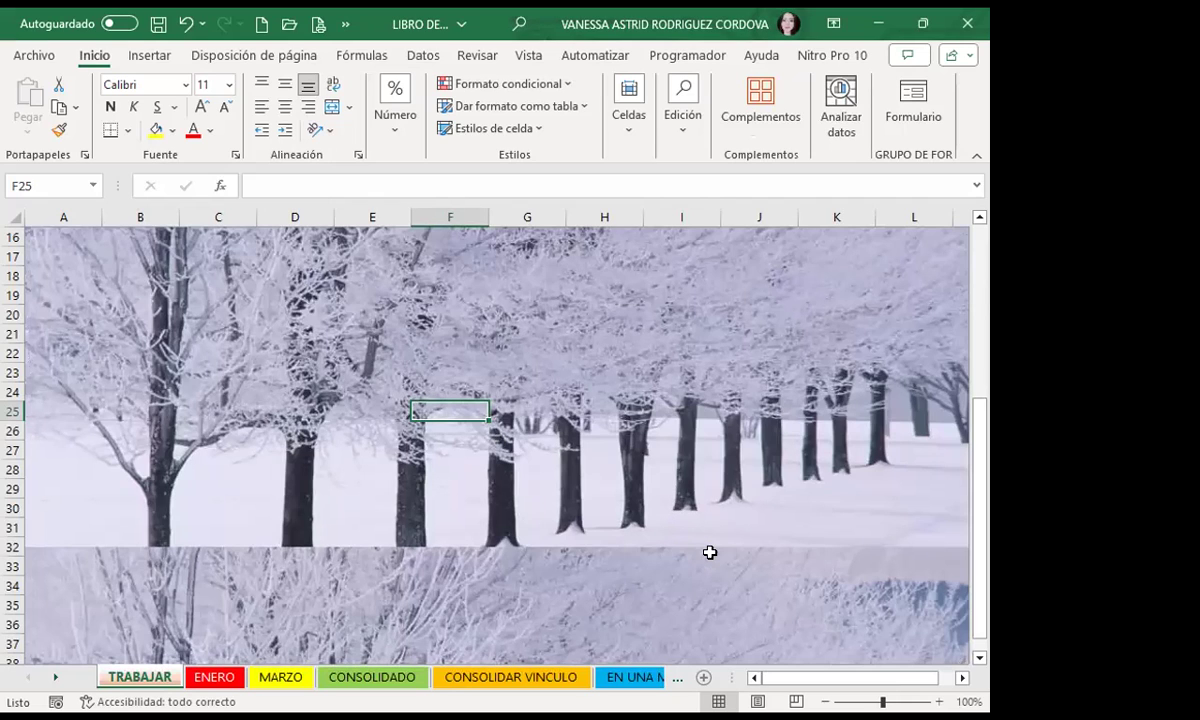
Look through the MARZO and CONSOLIDADO sheets, then settle on the EN UNA MISMA HOJA sheet
click(280, 677)
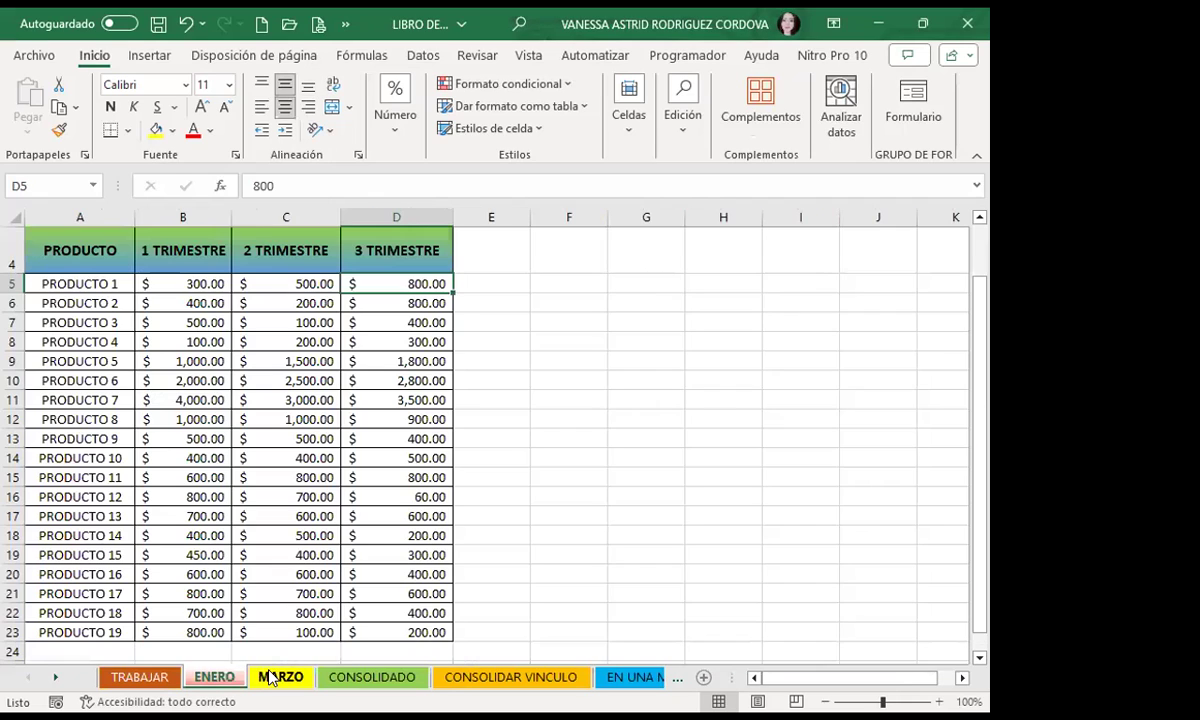
click(340, 680)
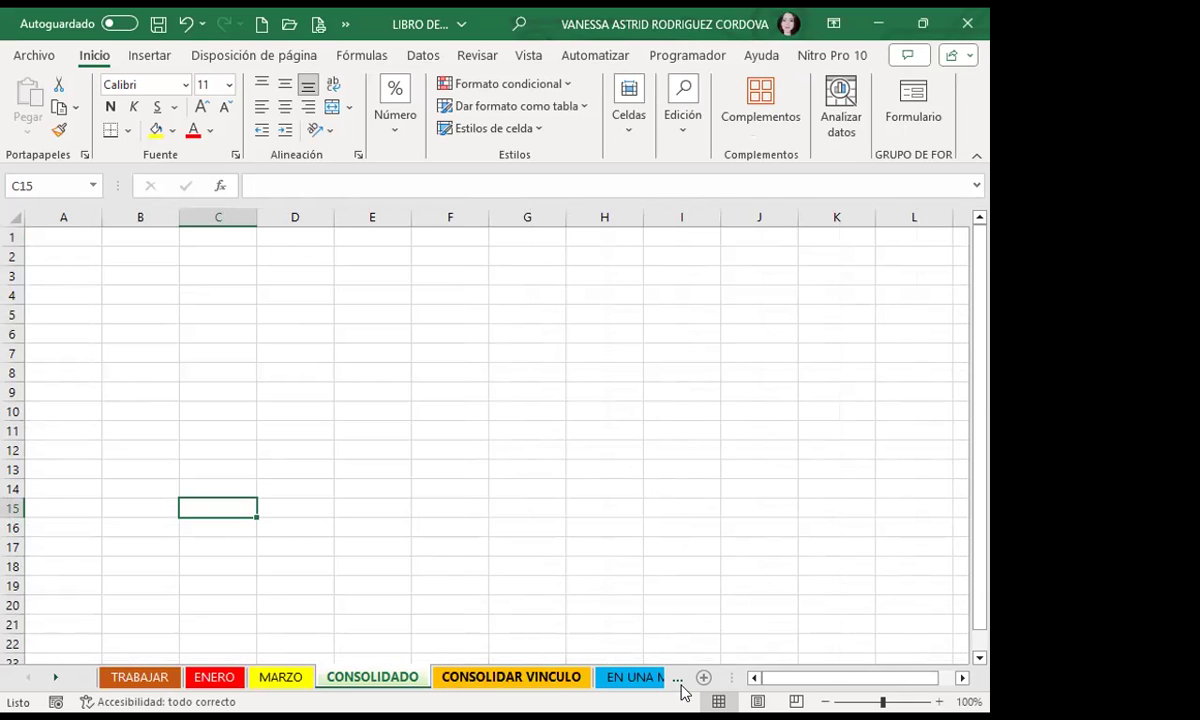
click(632, 680)
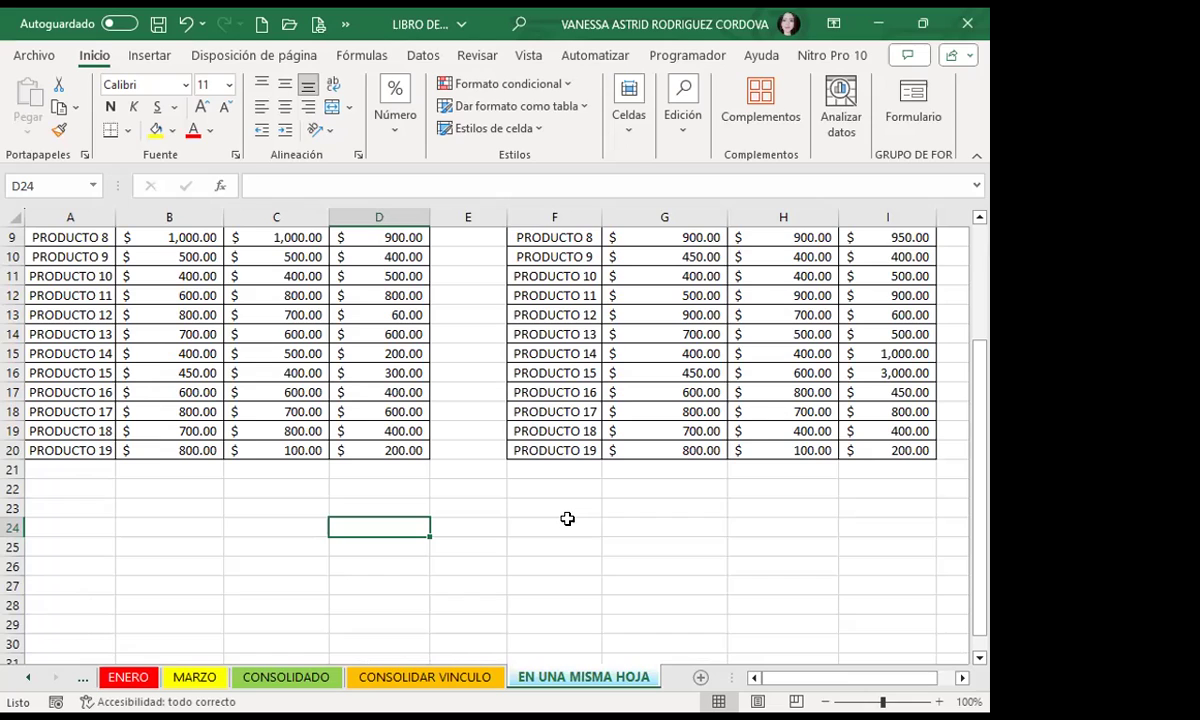
click(448, 495)
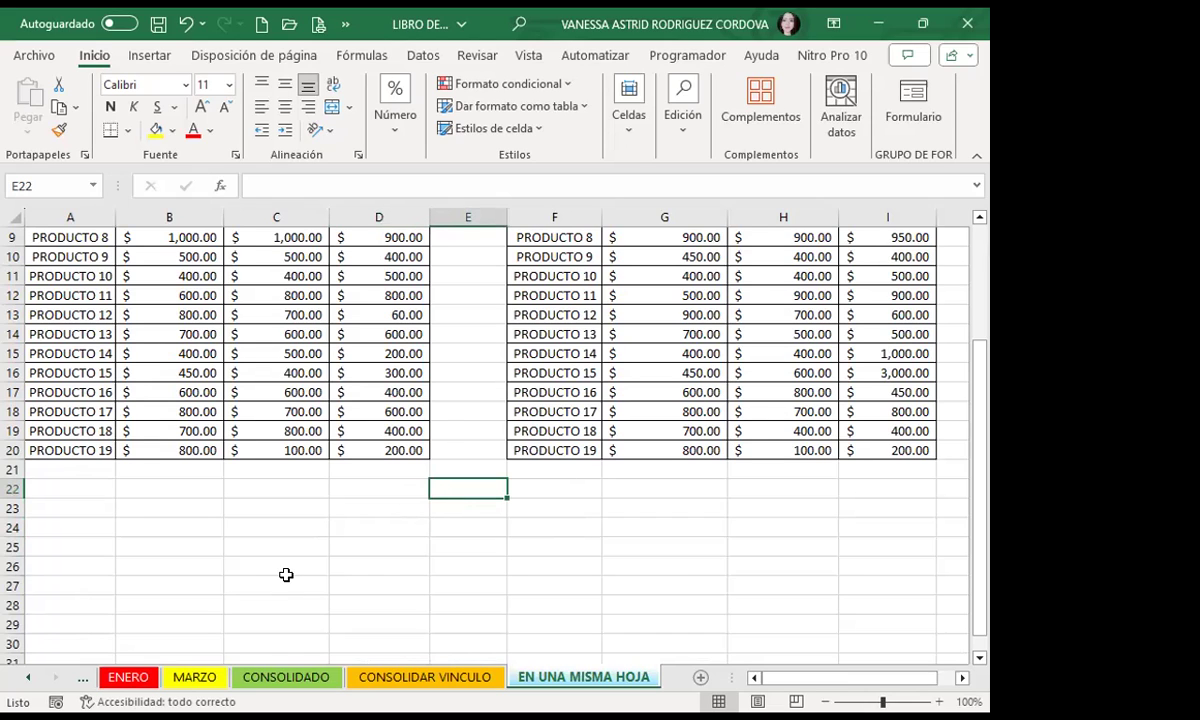
Review both PRODUCTO tables on EN UNA MISMA HOJA, checking cell C7
scroll(282, 541, up, 3)
click(287, 352)
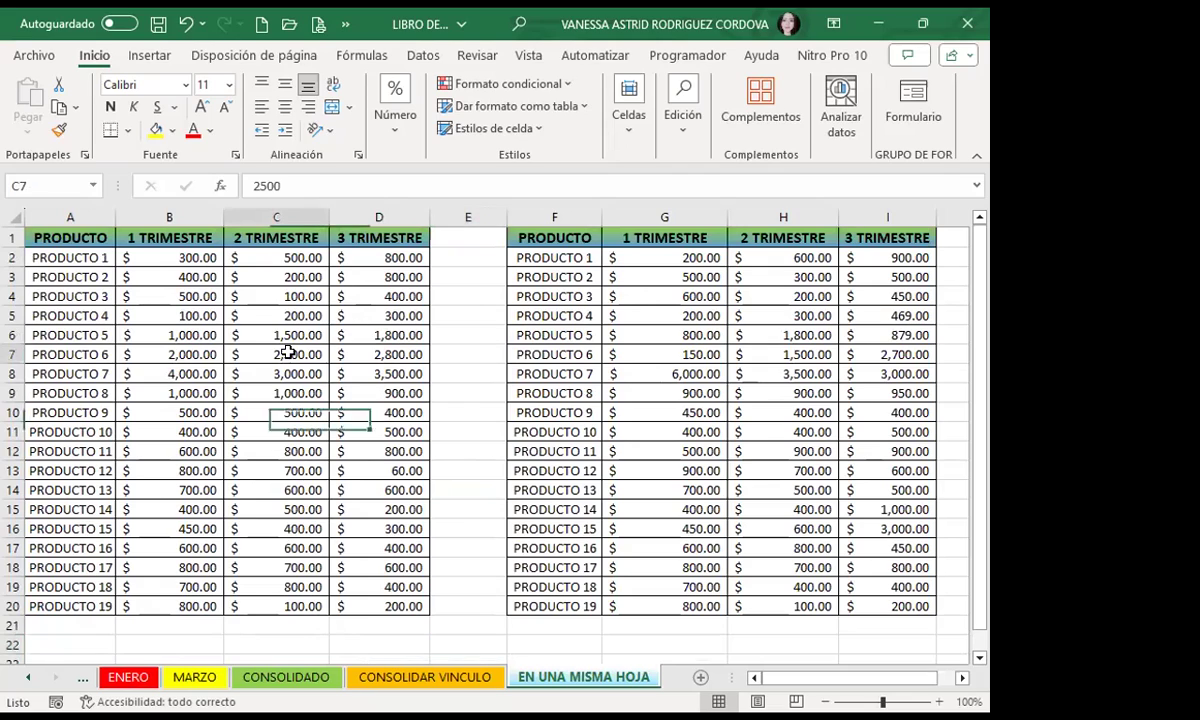
click(447, 390)
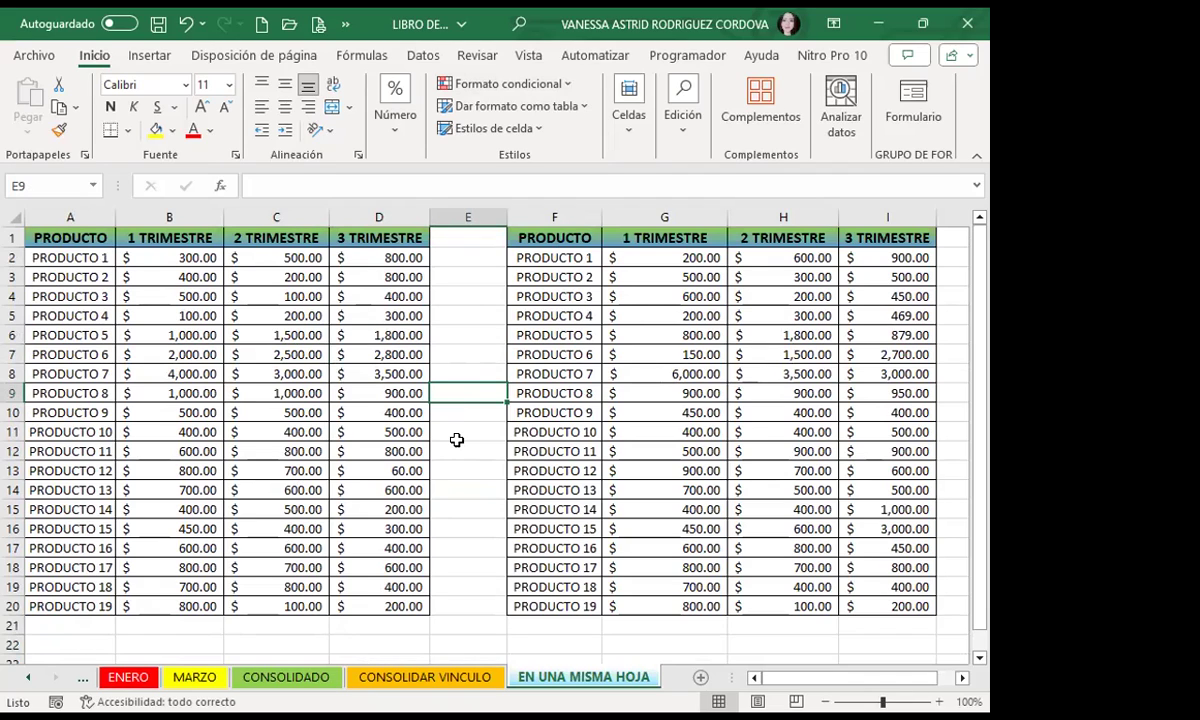
scroll(481, 447, down, 2)
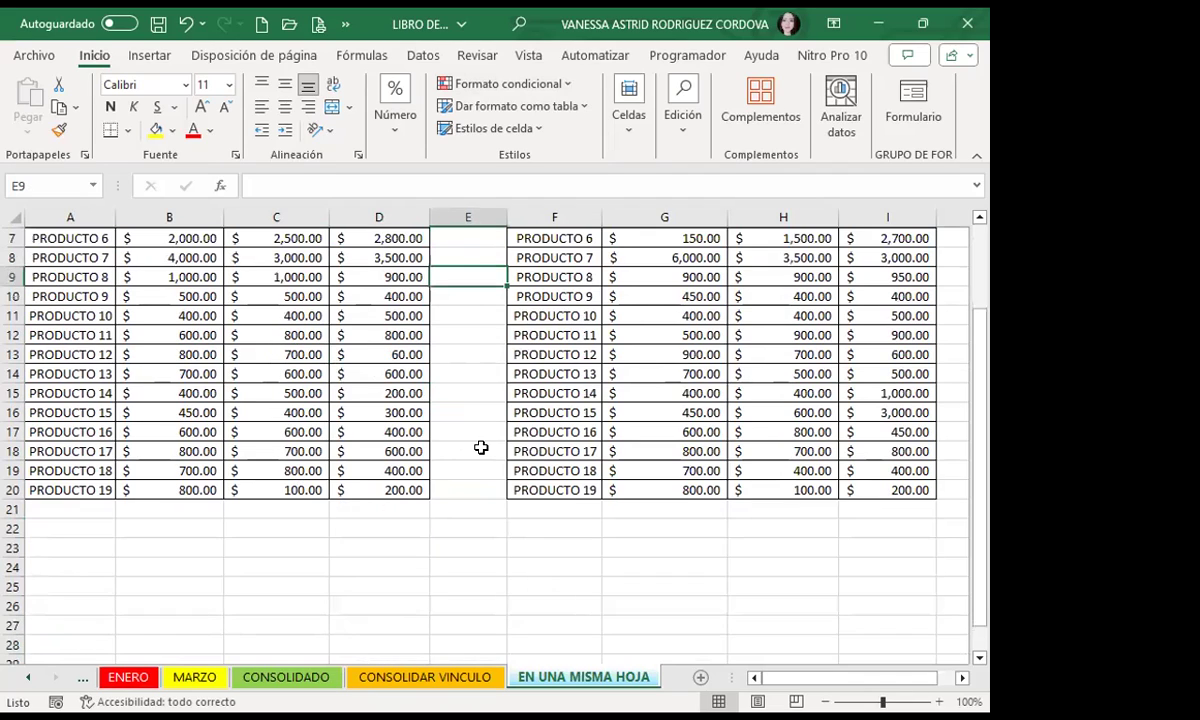
click(196, 543)
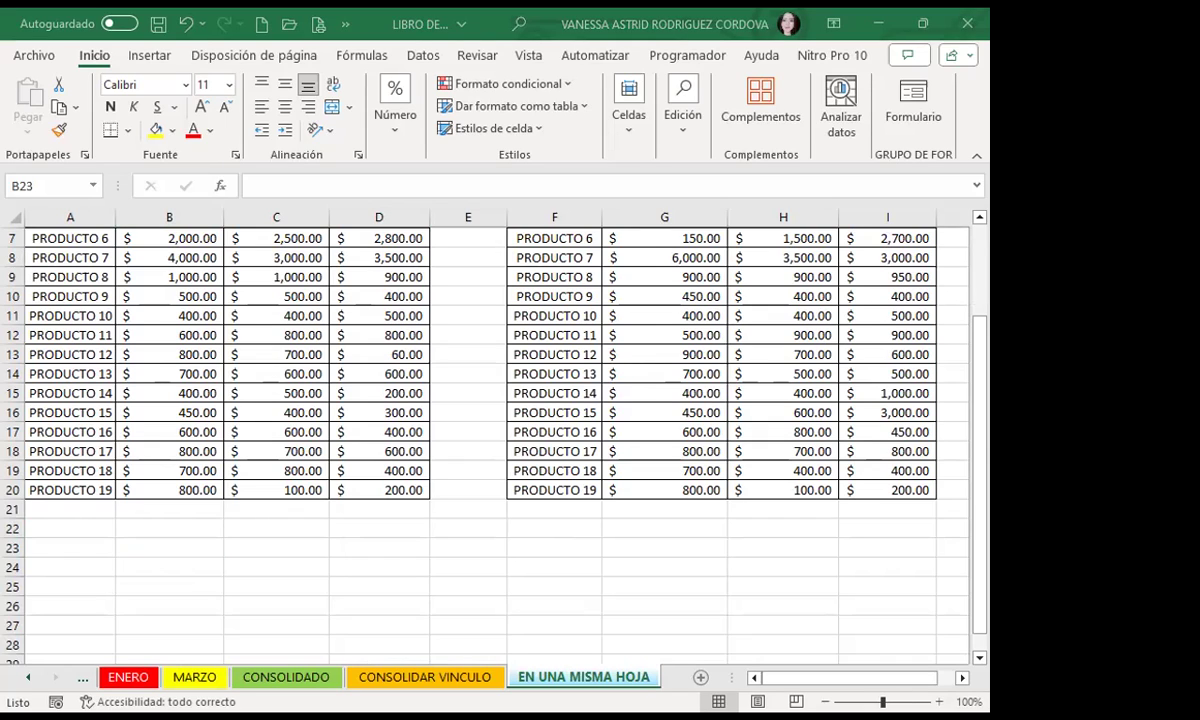
Choose B25 as the destination for the consolidated totals and bring up the Datos tools
scroll(364, 377, up, 2)
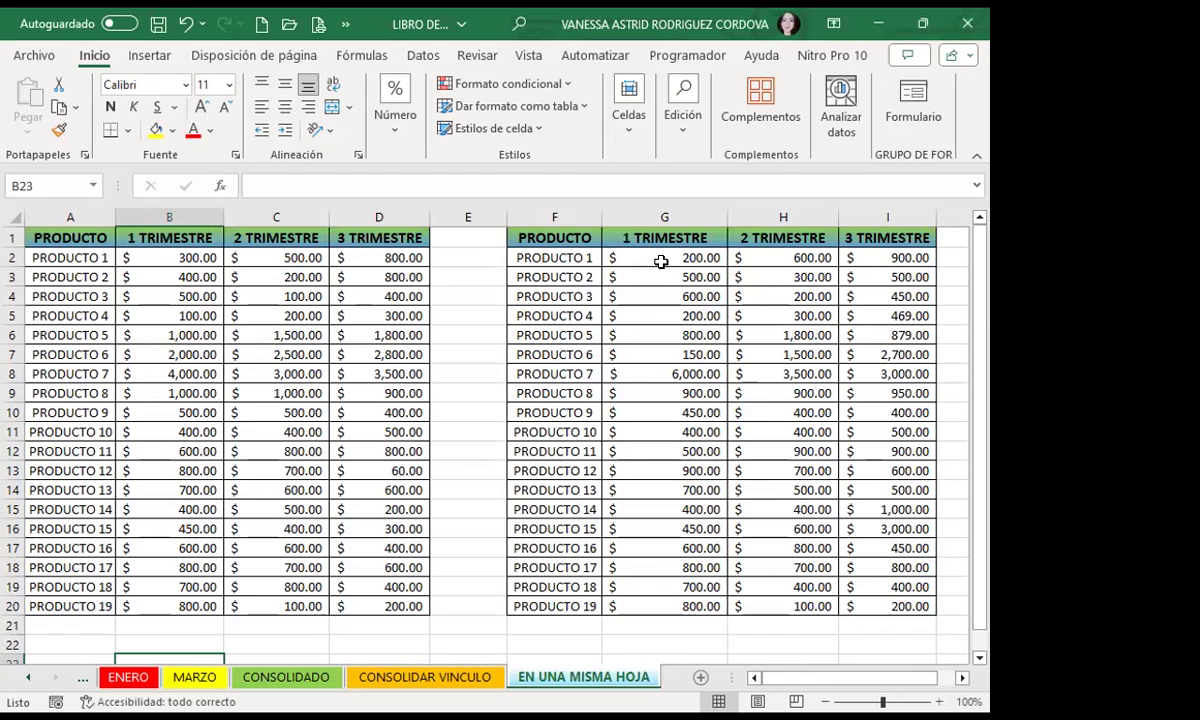
scroll(260, 315, down, 6)
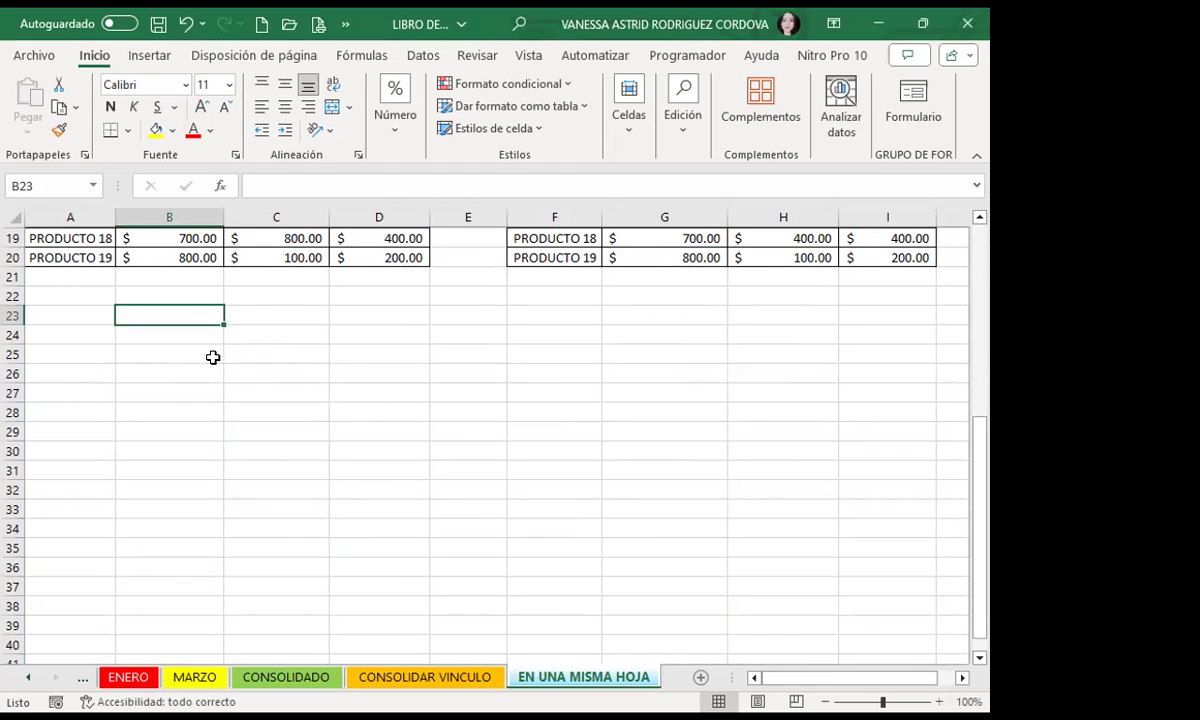
click(182, 355)
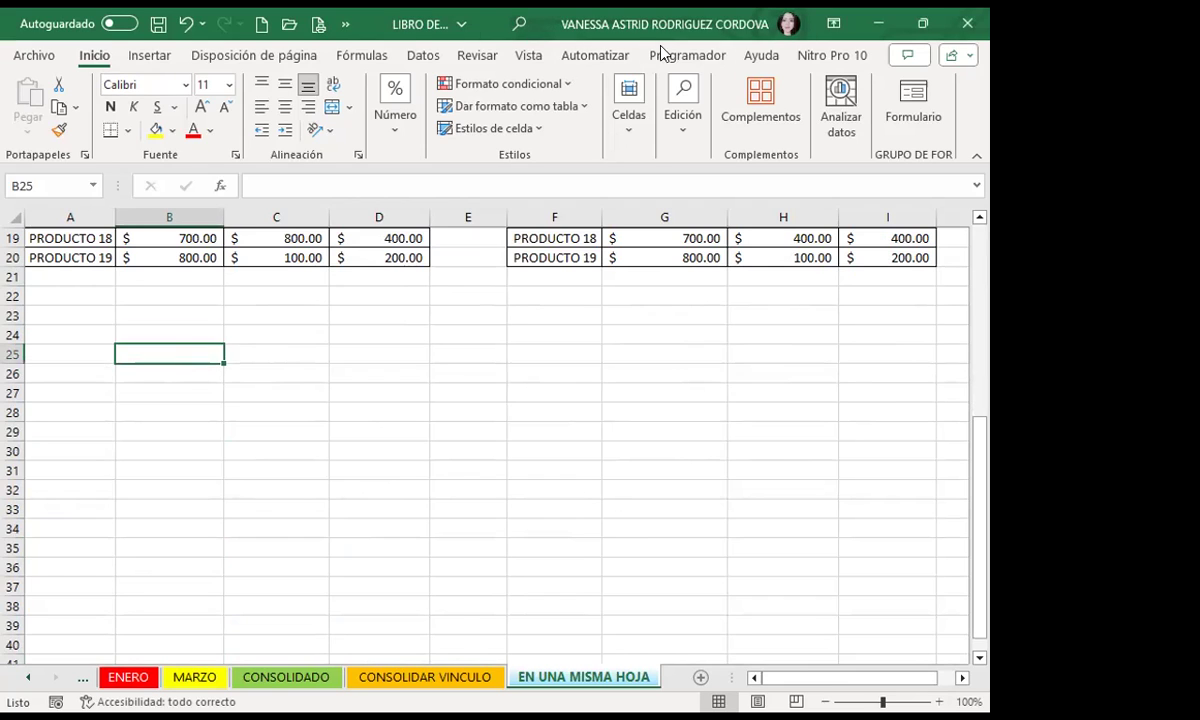
click(423, 55)
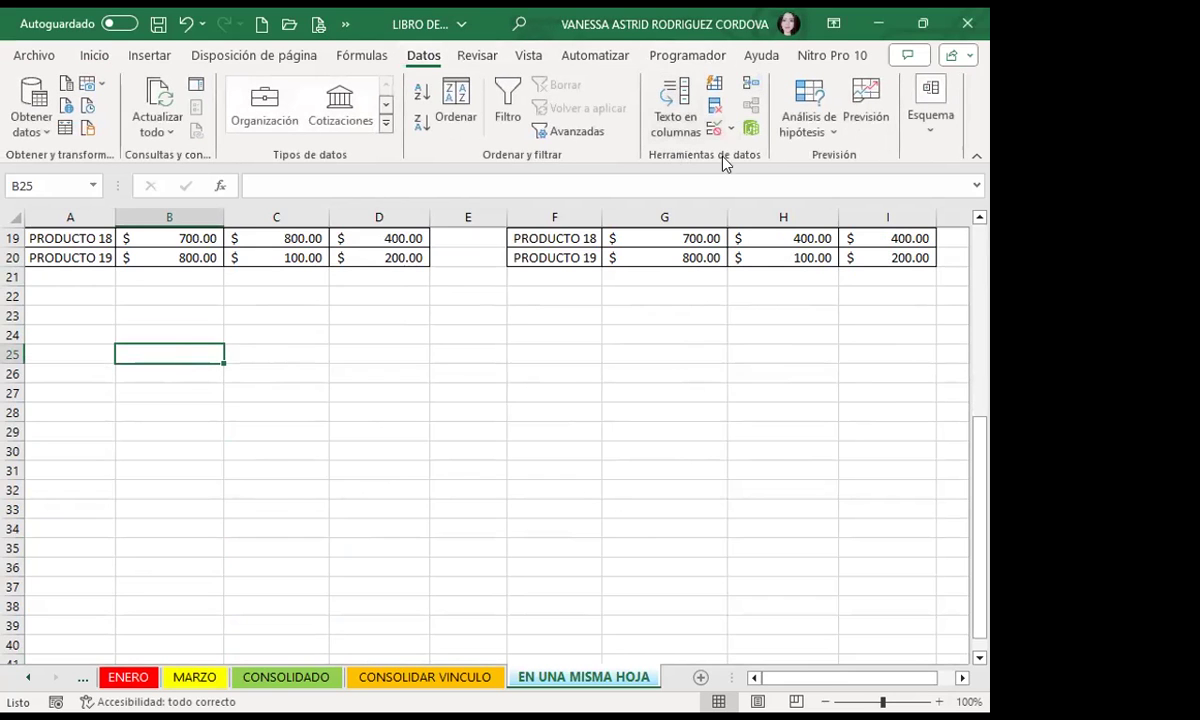
In Consolidar, remove the old source ranges and add A1:D20 as the first source
click(750, 88)
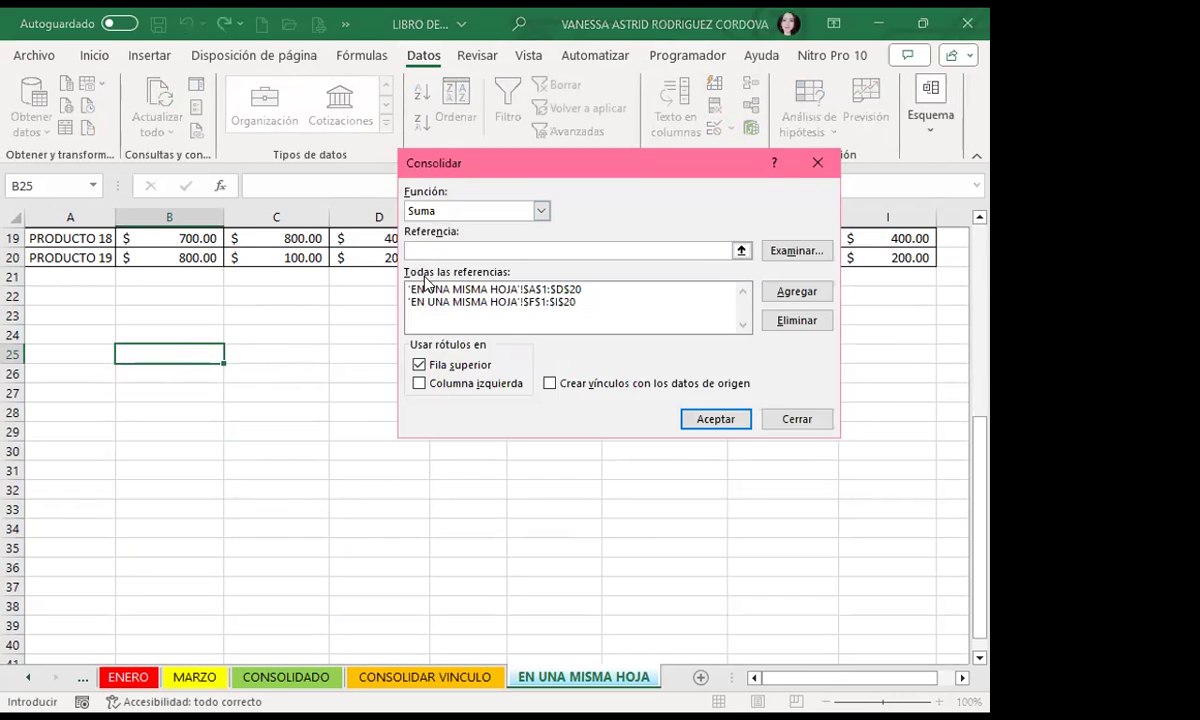
click(484, 301)
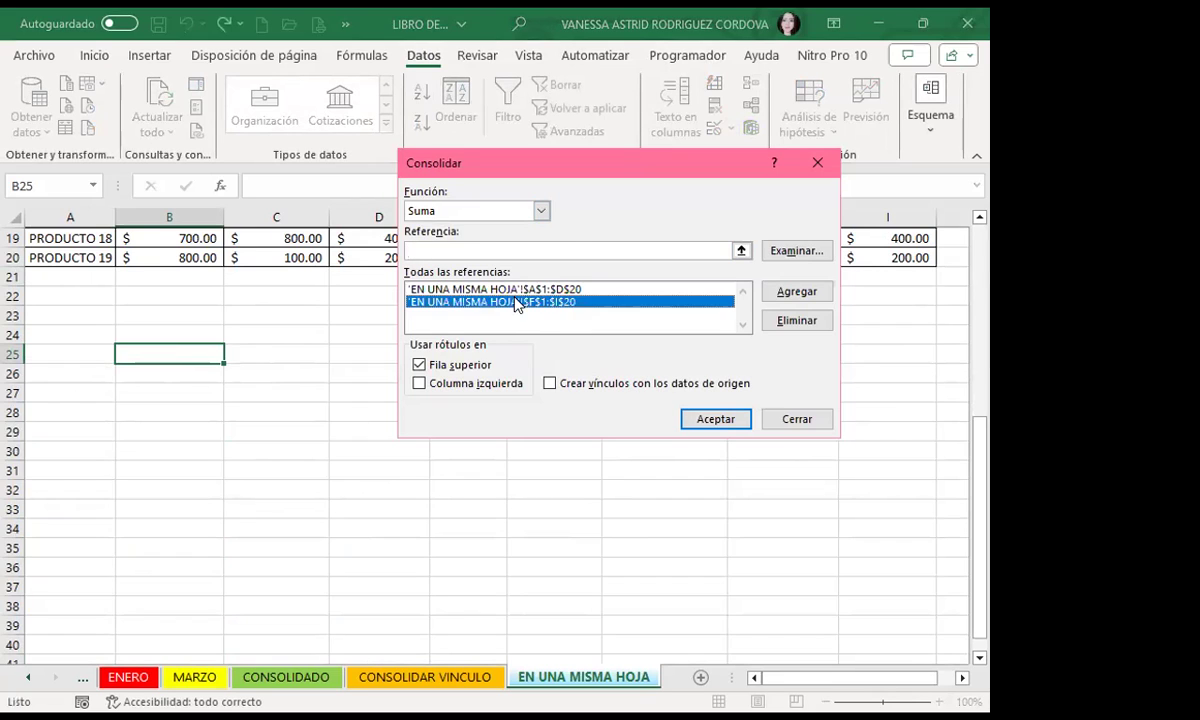
click(797, 320)
click(514, 291)
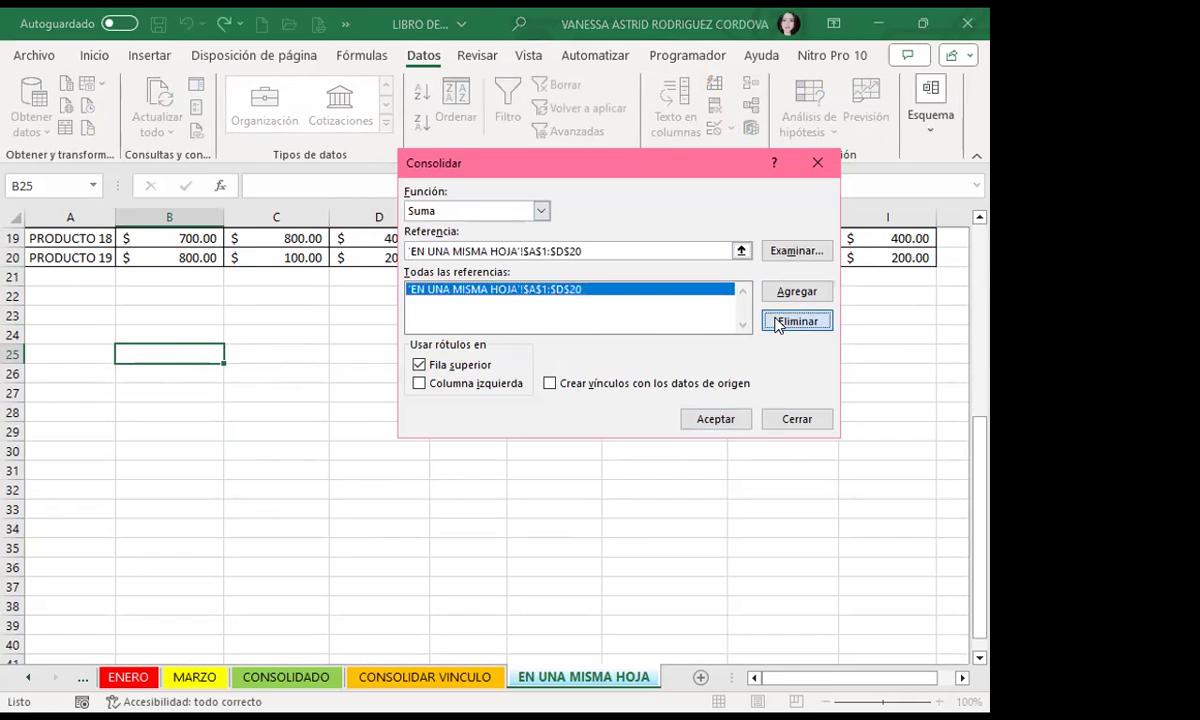
click(797, 320)
click(446, 248)
scroll(90, 325, up, 6)
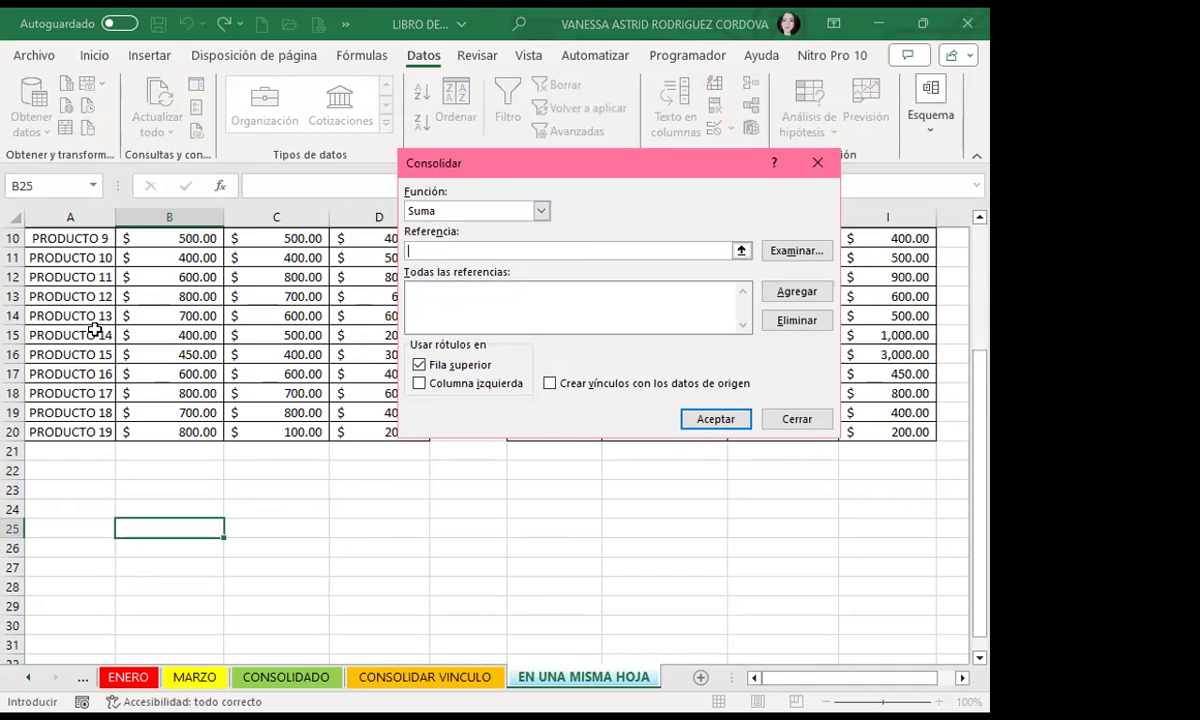
click(56, 237)
drag(56, 237, 380, 562)
click(797, 291)
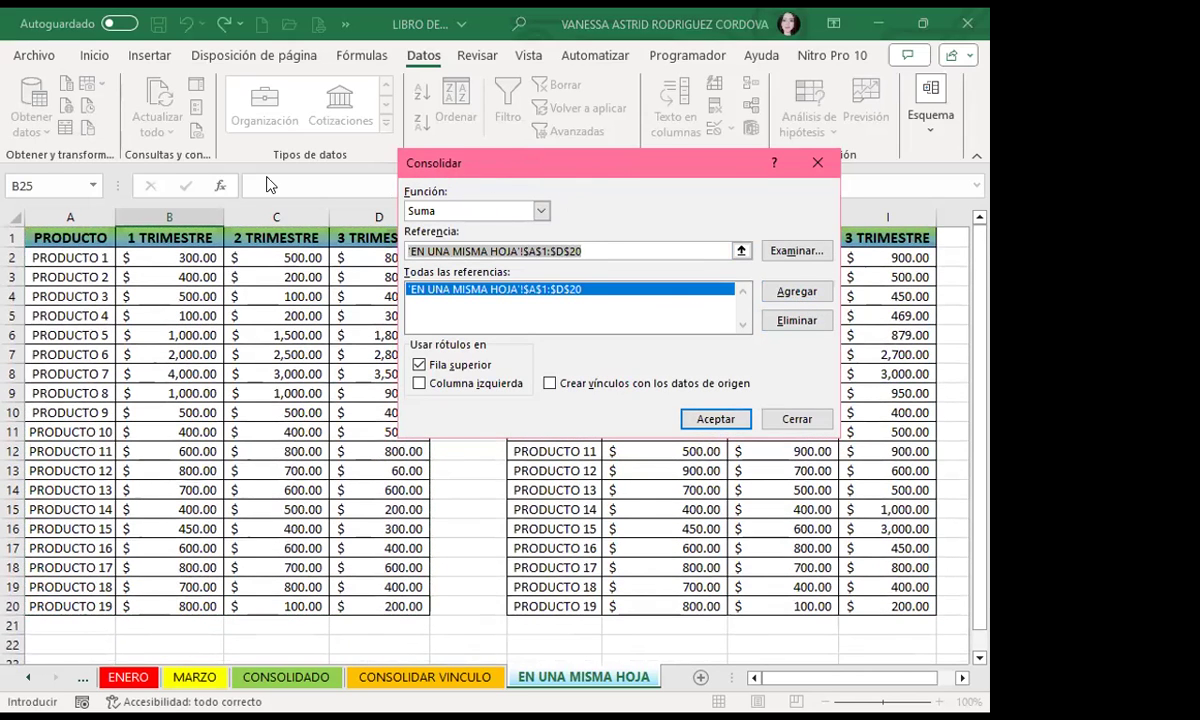
Add F1:I20 as the second source, enable Crear vínculos con los datos de origen, and run it
drag(414, 178, 109, 190)
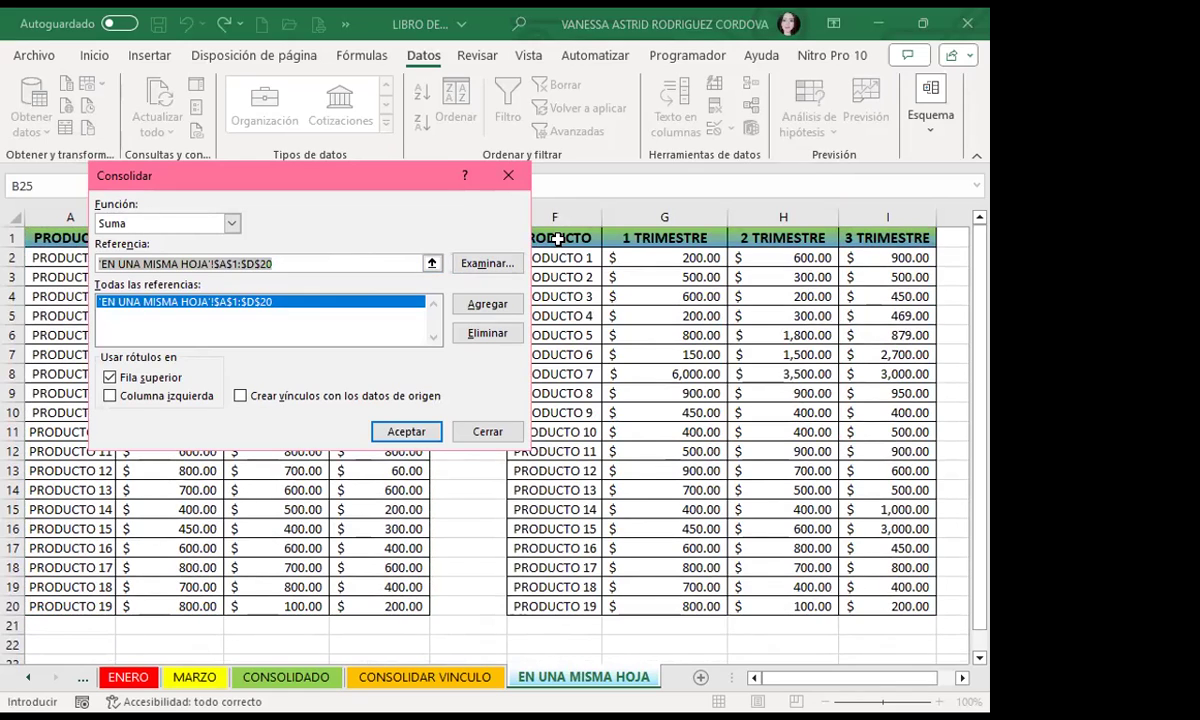
key(Delete)
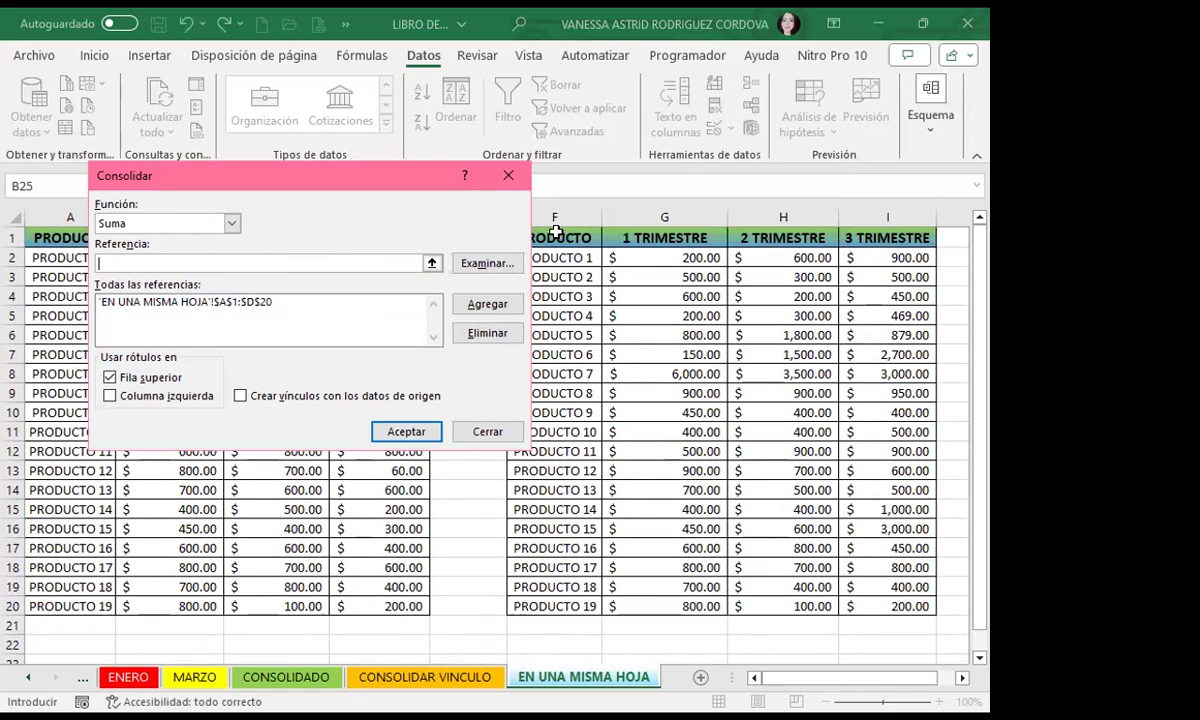
click(556, 240)
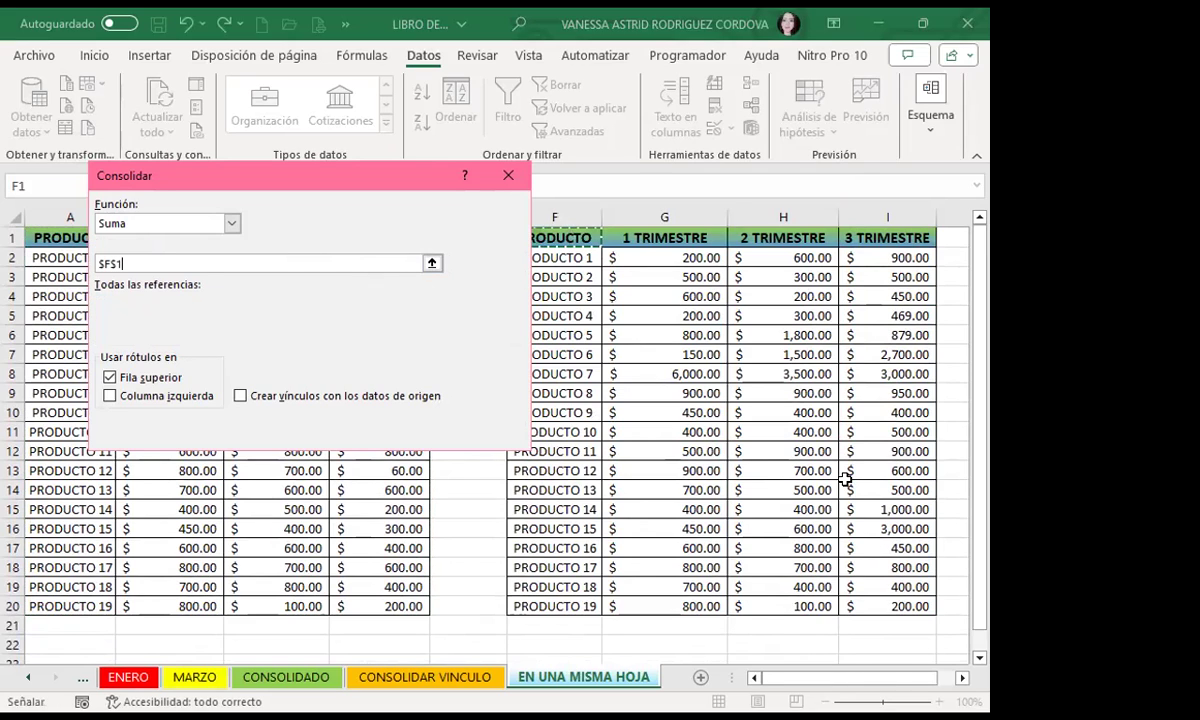
drag(556, 240, 887, 606)
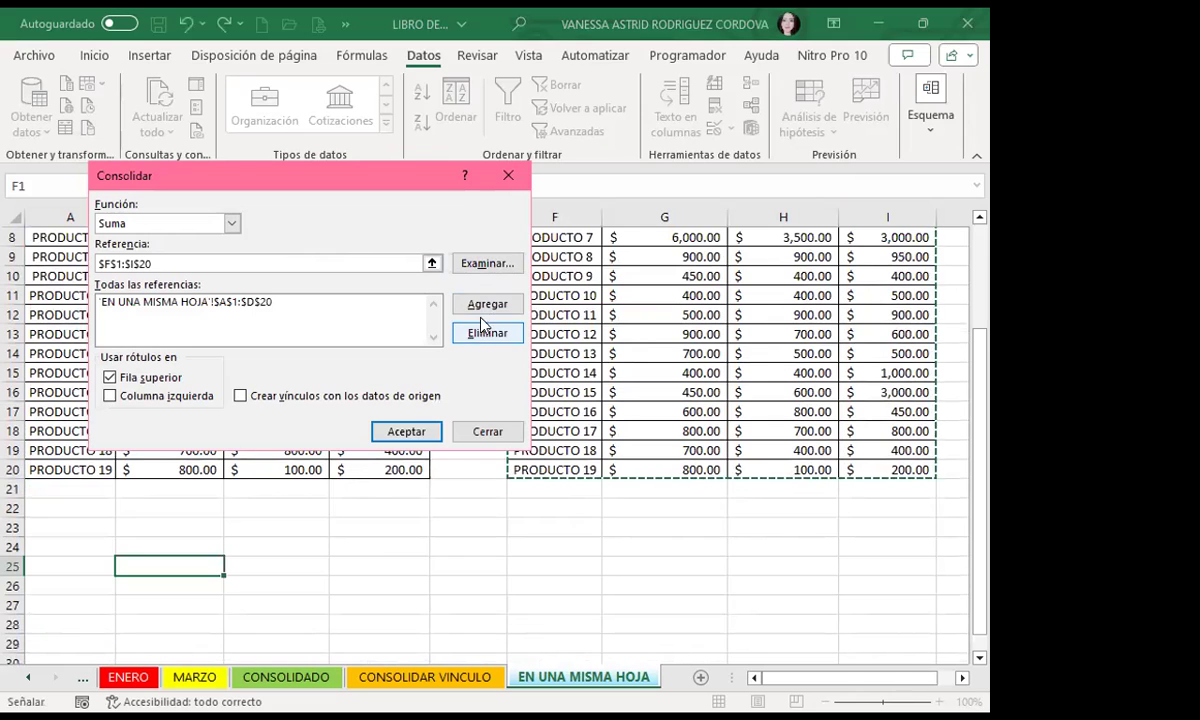
click(489, 305)
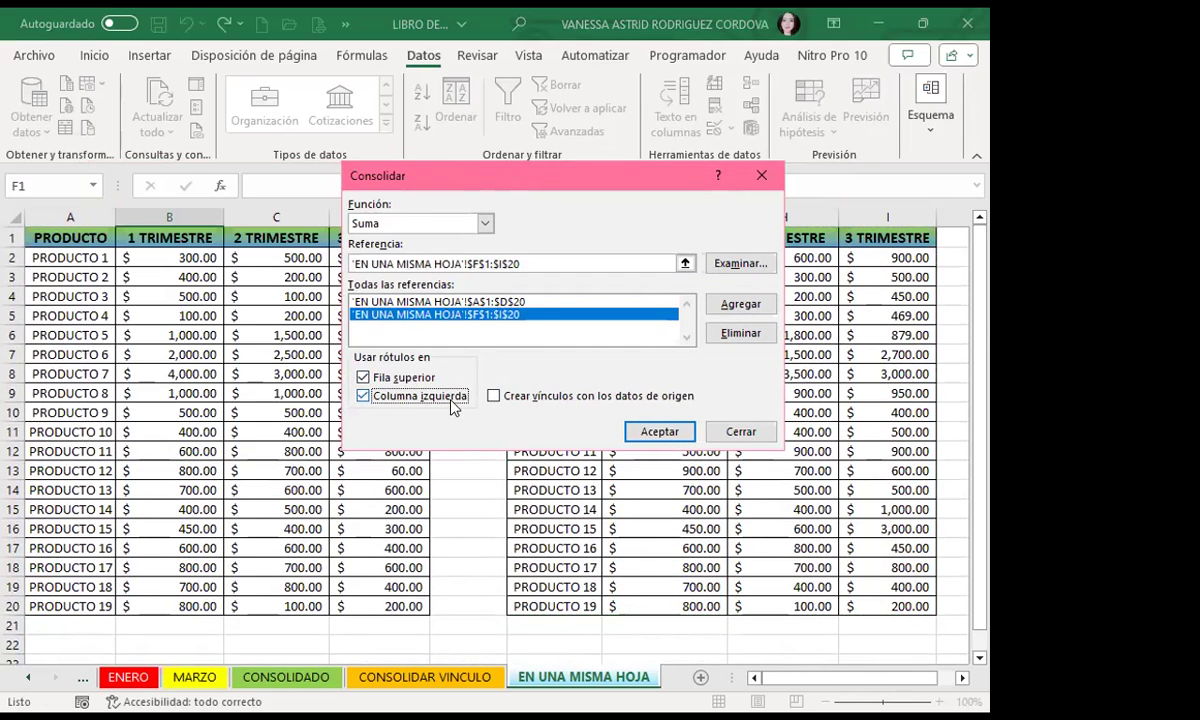
click(493, 396)
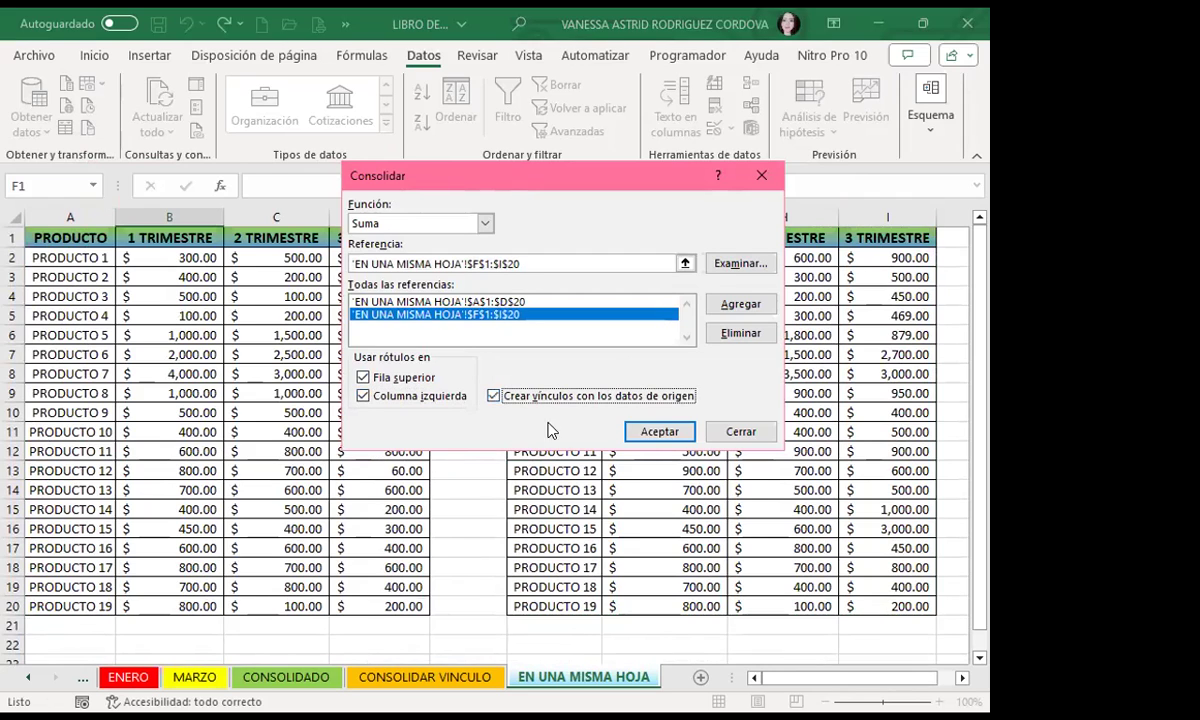
click(650, 430)
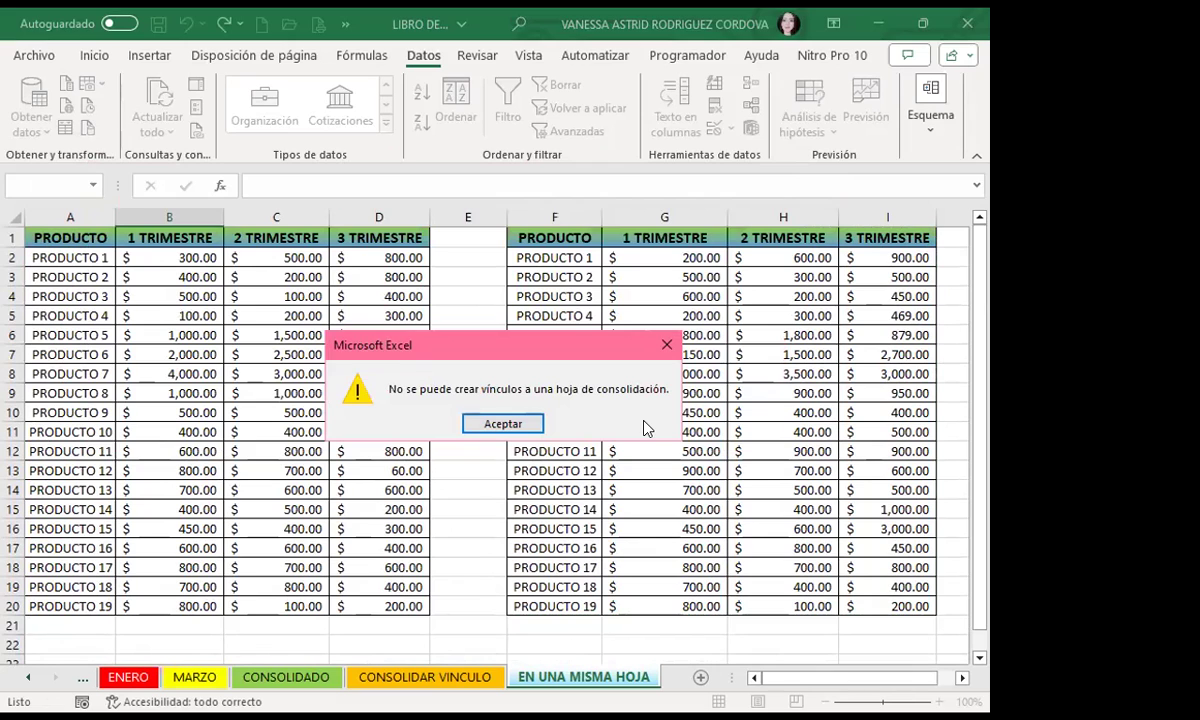
Dismiss the same-sheet link warning and rerun Consolidar on both tables with source links off
click(503, 424)
scroll(372, 442, down, 5)
scroll(211, 427, down, 1)
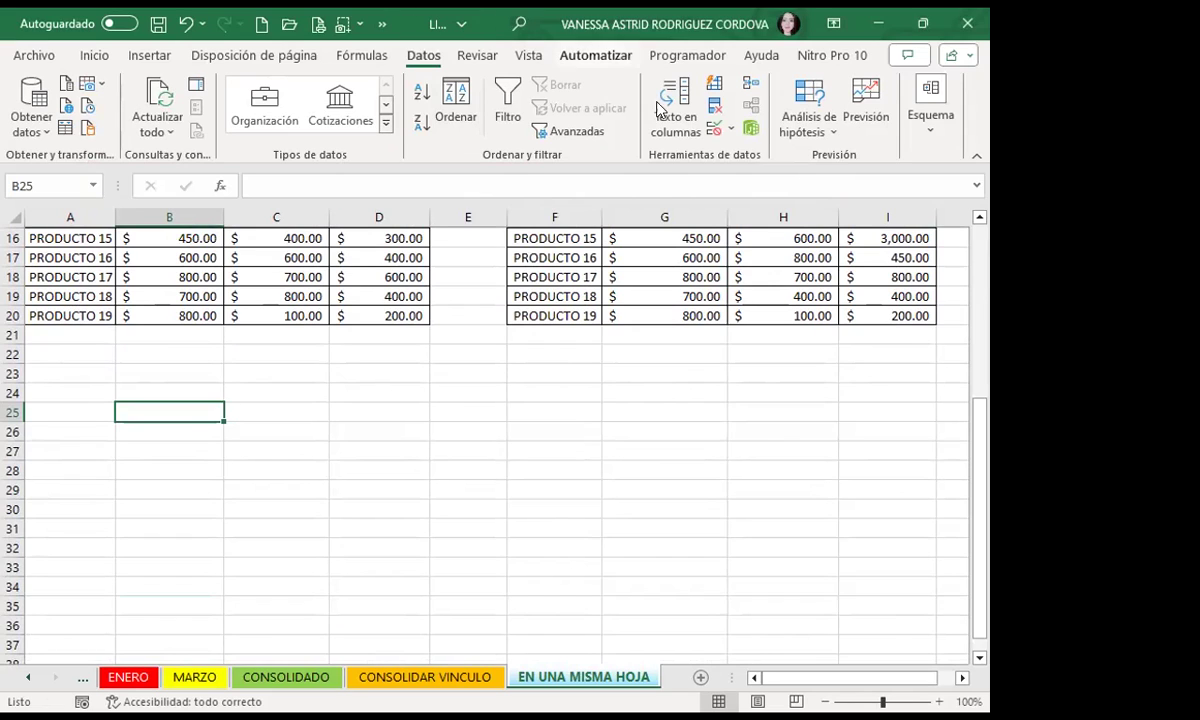
click(749, 88)
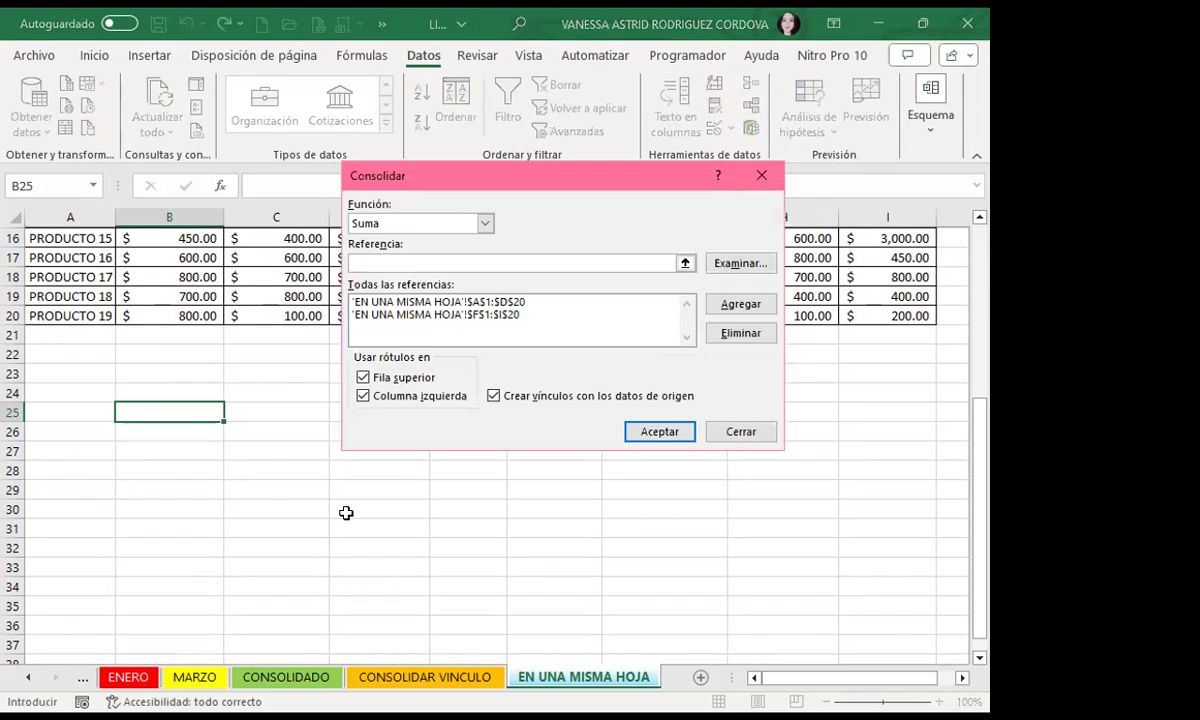
click(494, 396)
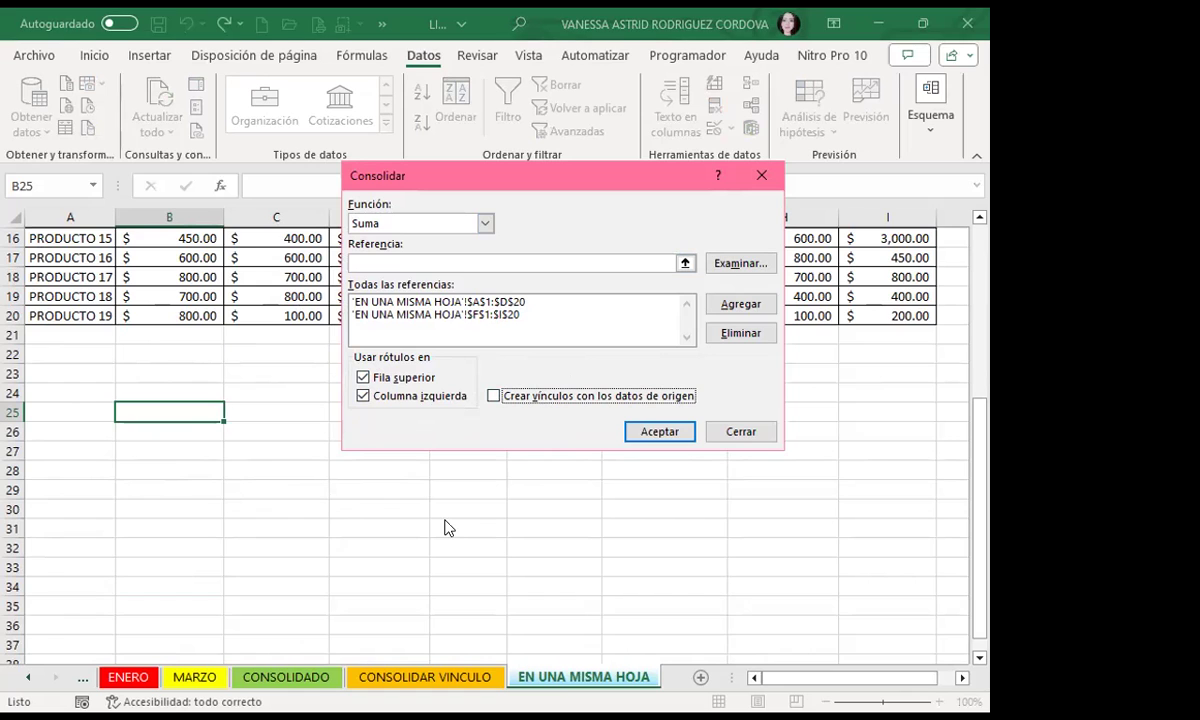
click(673, 431)
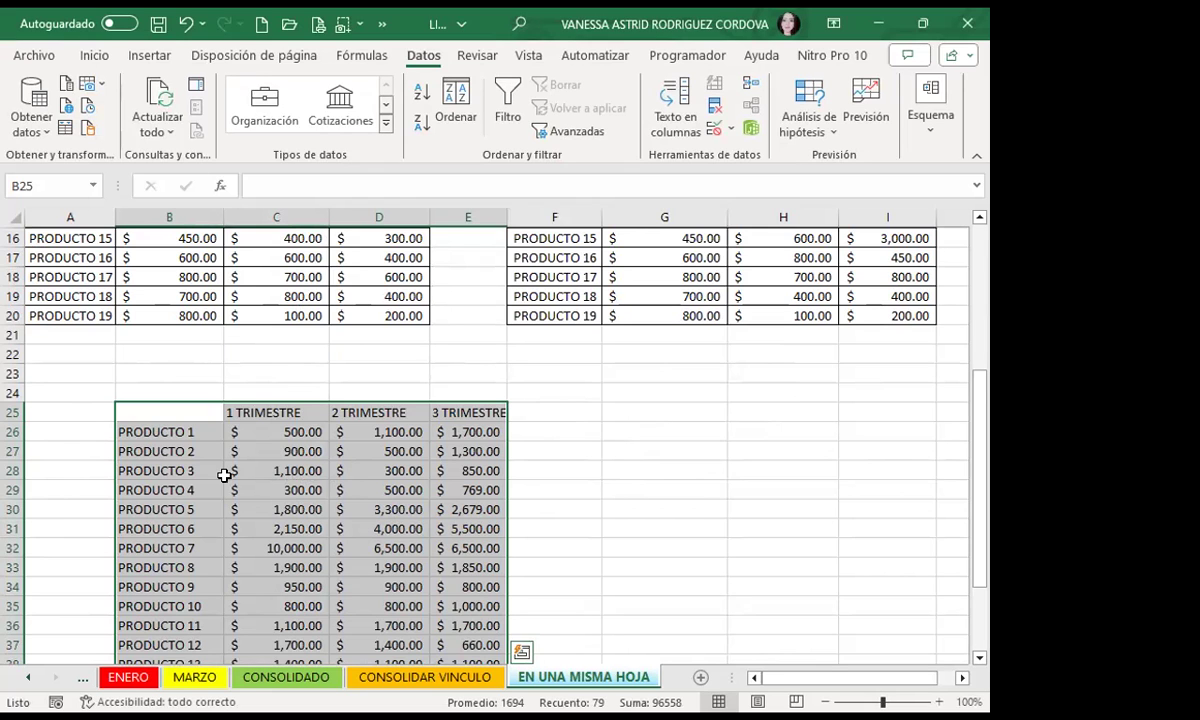
Verify PRODUCTO 1's consolidated totals equal the sums of its values in B2 and G2
scroll(236, 465, up, 5)
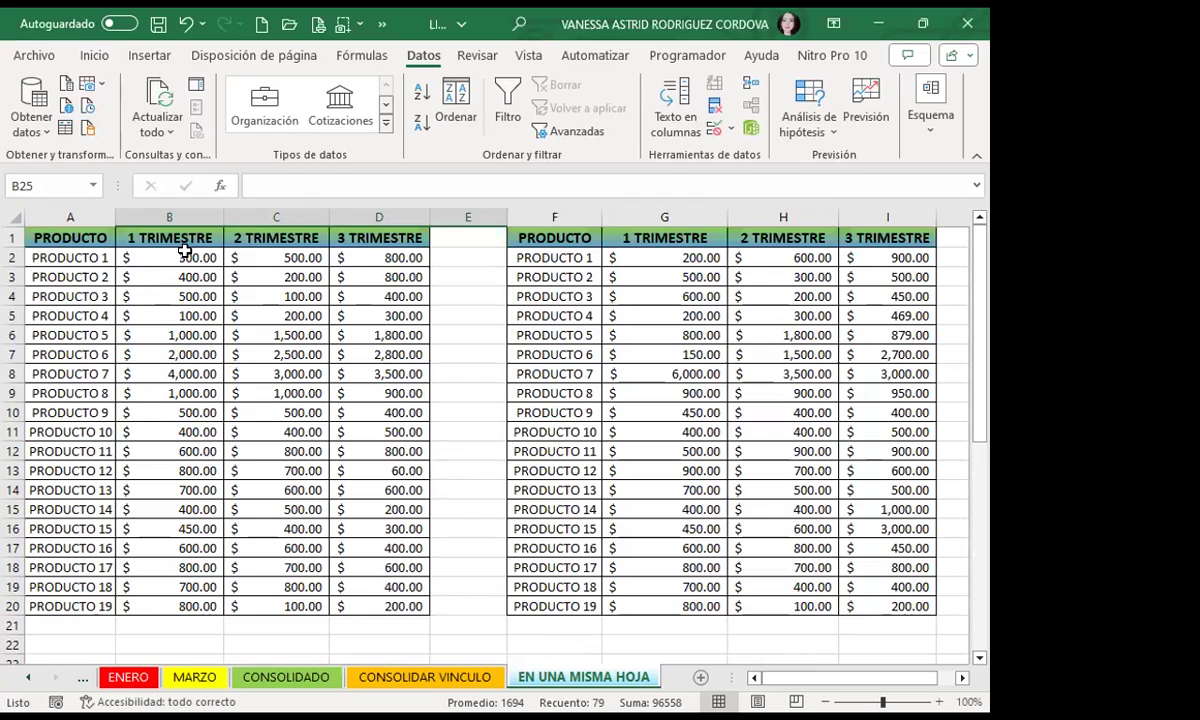
click(177, 255)
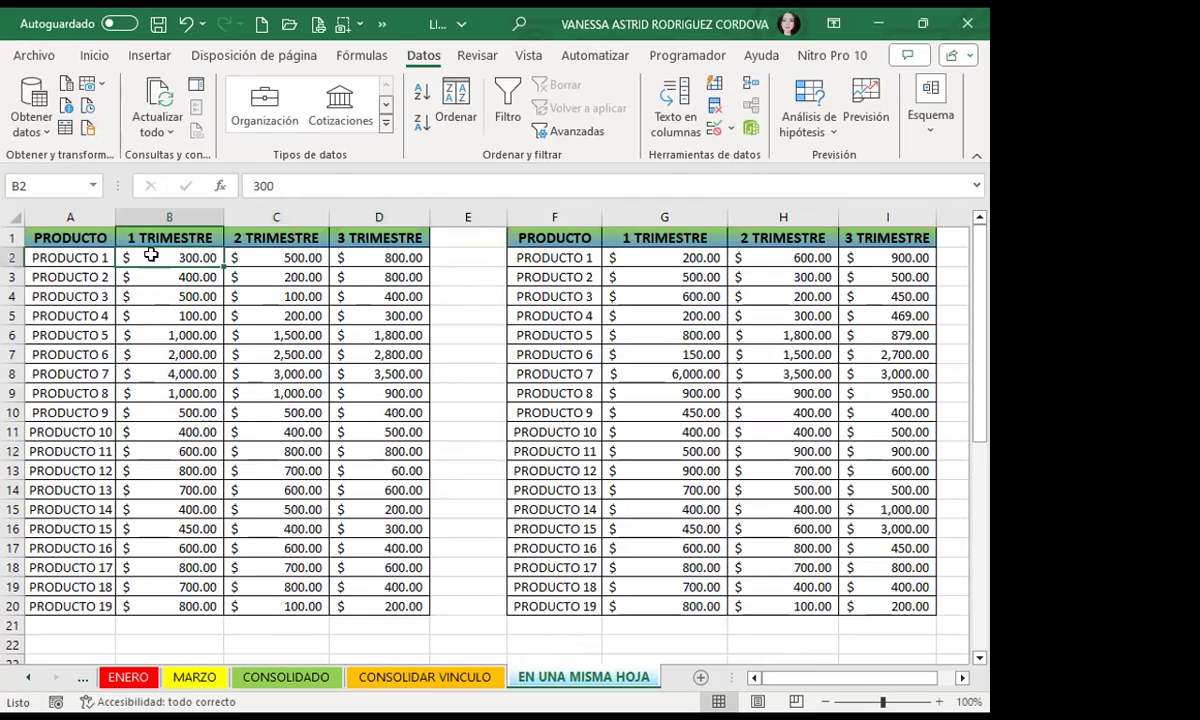
click(630, 257)
scroll(268, 456, down, 6)
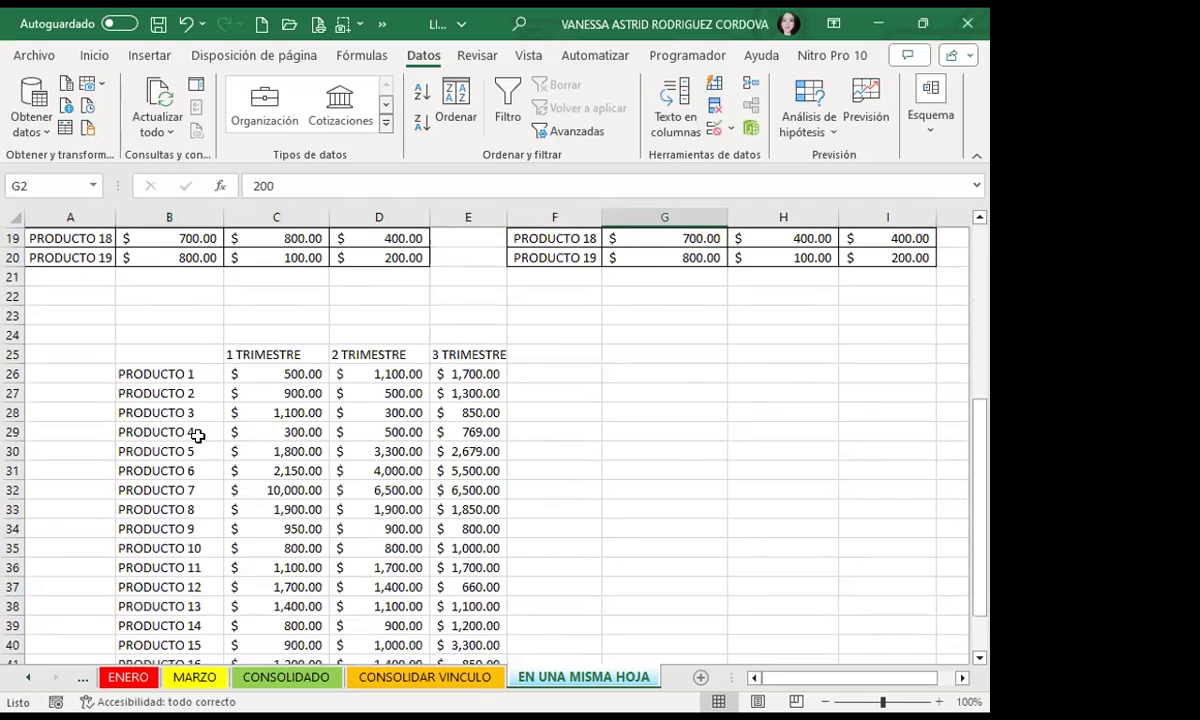
click(272, 370)
scroll(268, 362, up, 6)
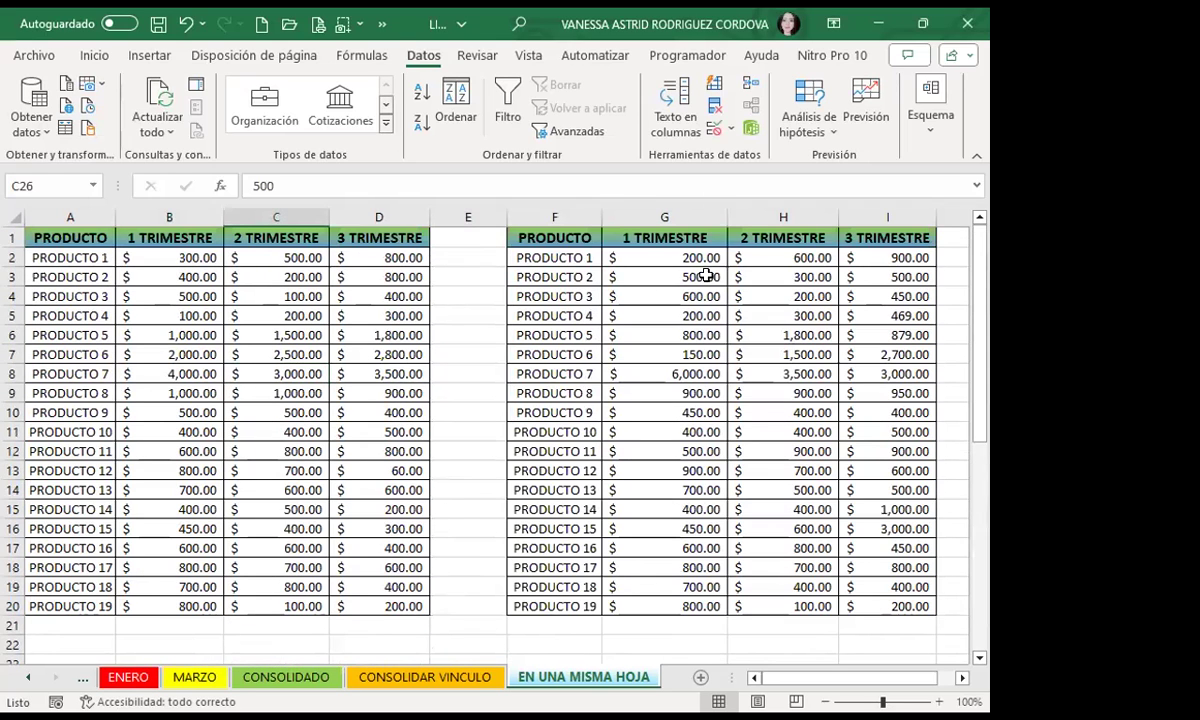
scroll(380, 440, down, 6)
scroll(423, 410, up, 6)
scroll(509, 410, down, 7)
click(475, 312)
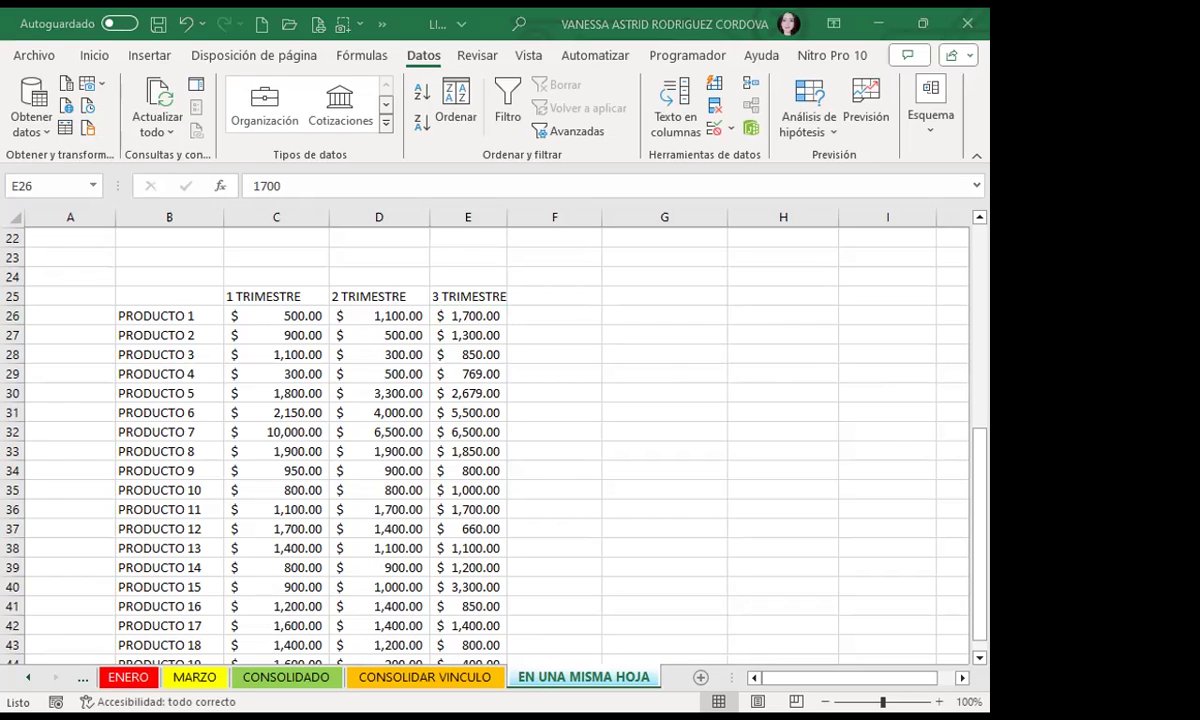
click(480, 312)
click(640, 447)
click(664, 451)
click(150, 315)
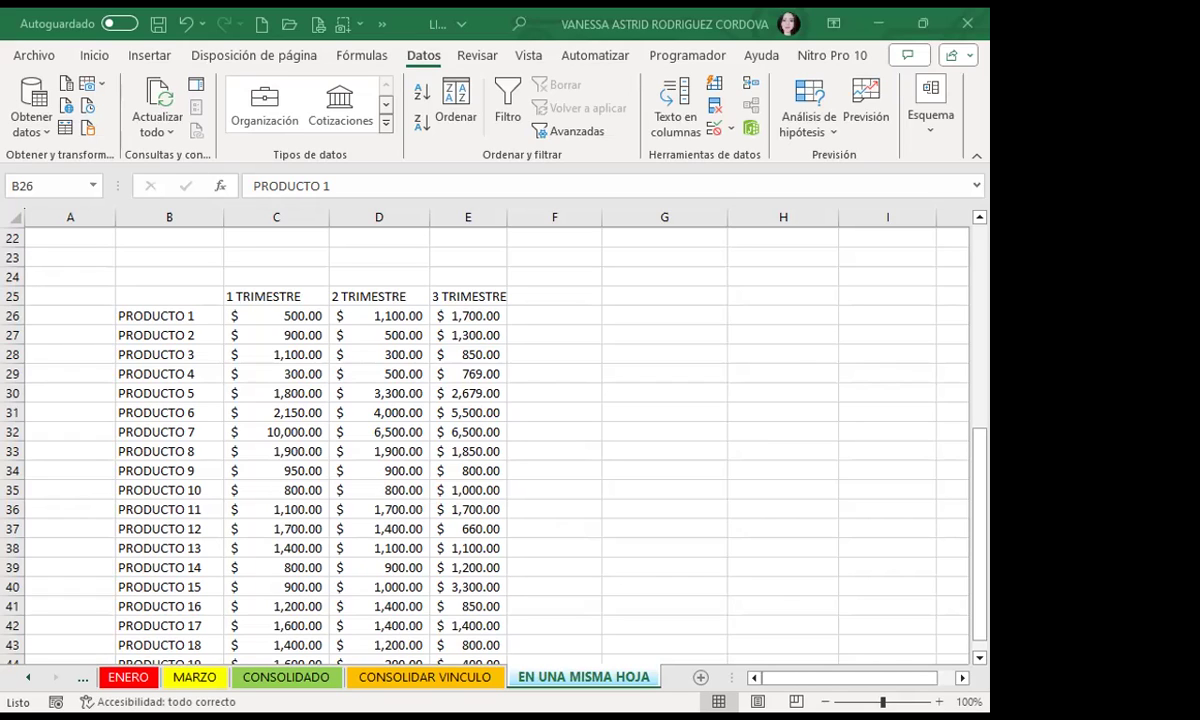
Compare the summed totals for PRODUCTO 2–4 in the result table with the source tables
click(378, 373)
scroll(200, 380, up, 7)
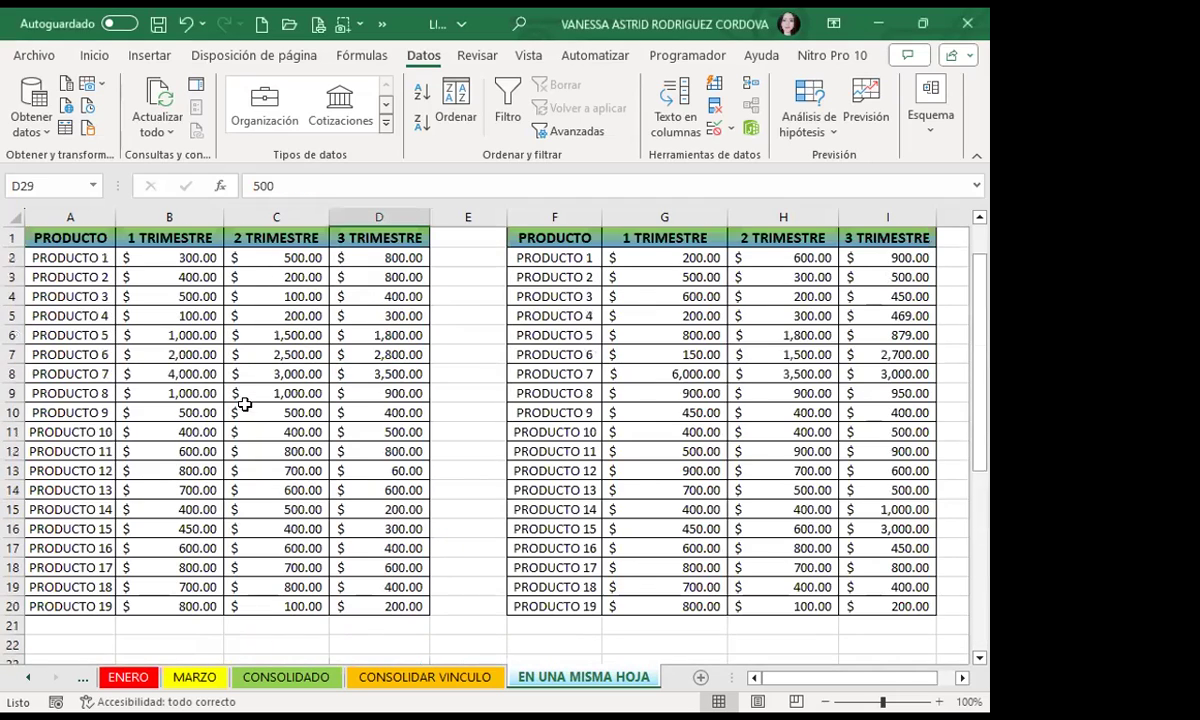
click(95, 296)
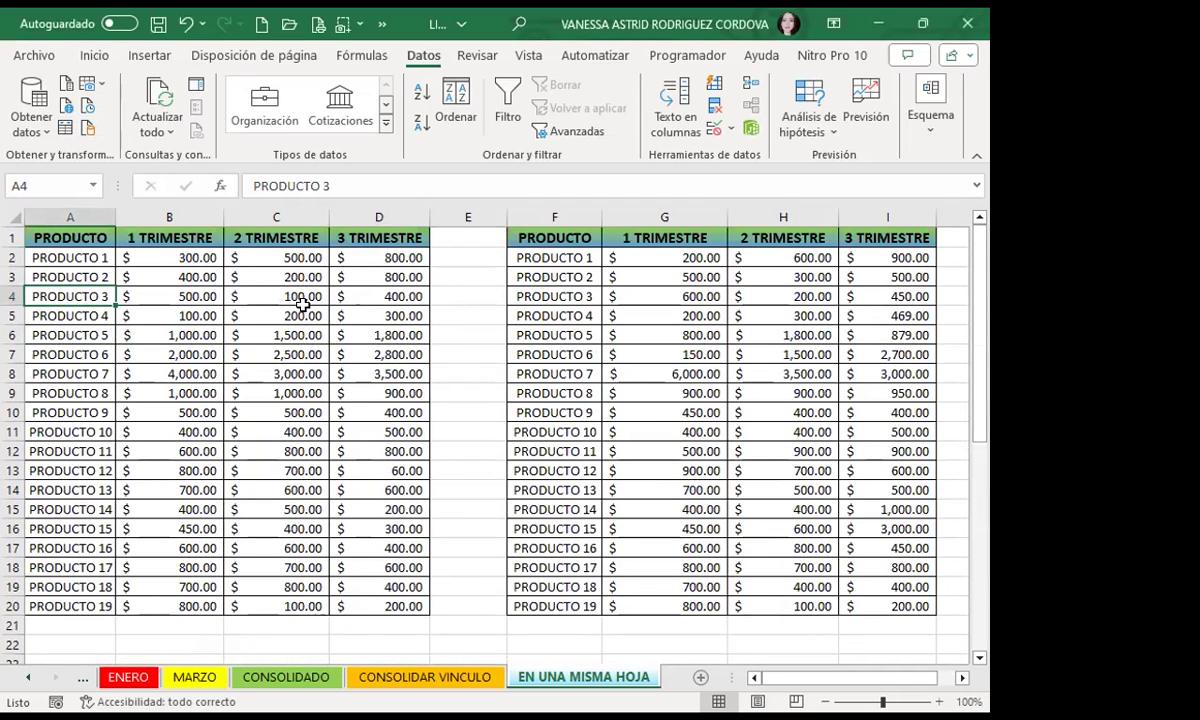
scroll(440, 332, down, 4)
scroll(391, 410, down, 2)
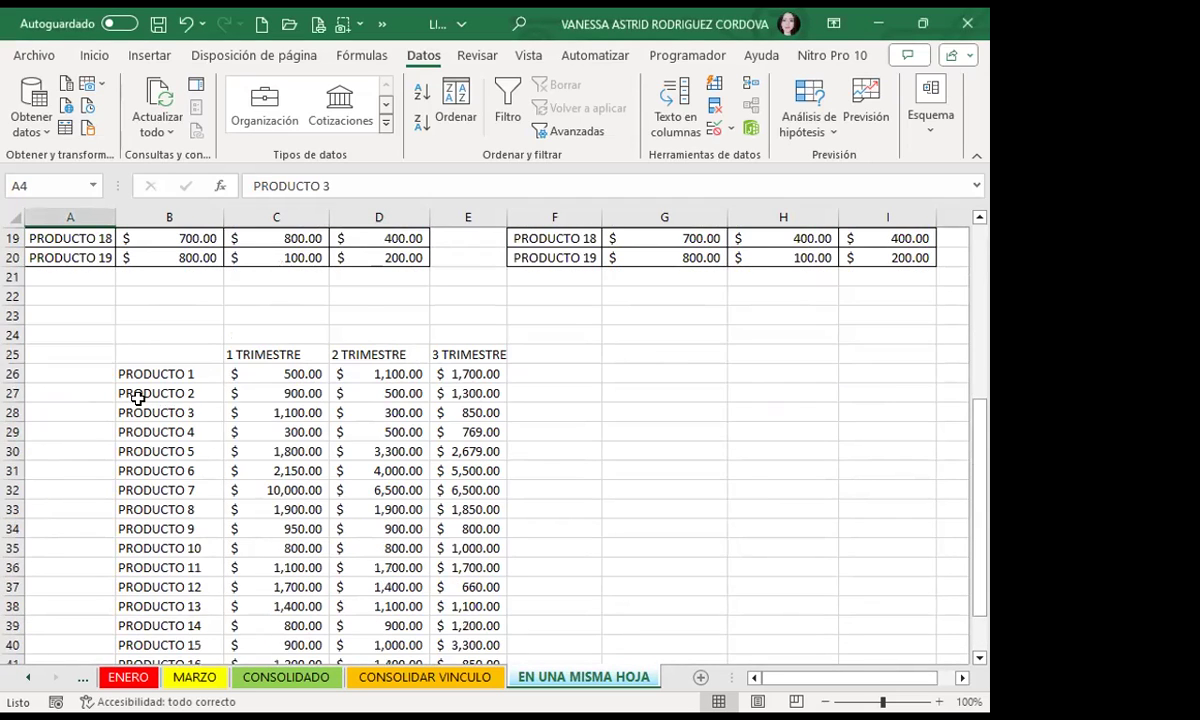
click(139, 394)
click(338, 438)
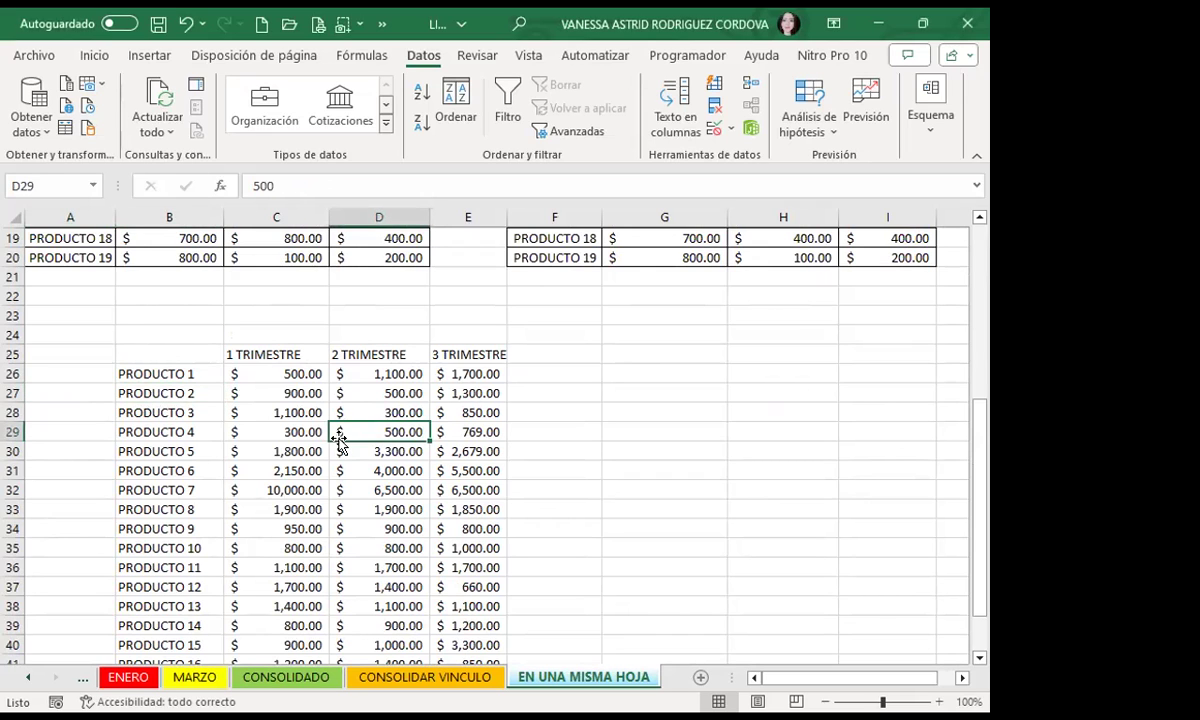
Review the PRODUCTO 3 and 4 result rows, then select PRODUCTO 5's first-trimester total in C30
scroll(333, 442, up, 6)
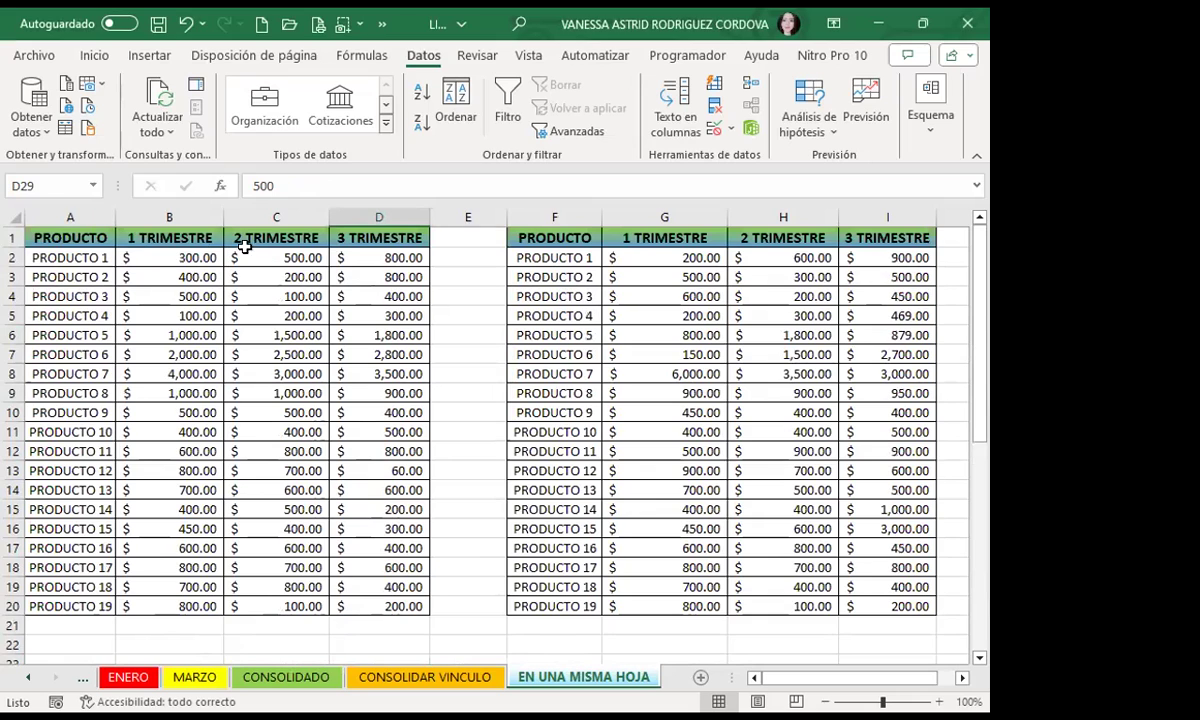
scroll(129, 453, down, 5)
click(198, 470)
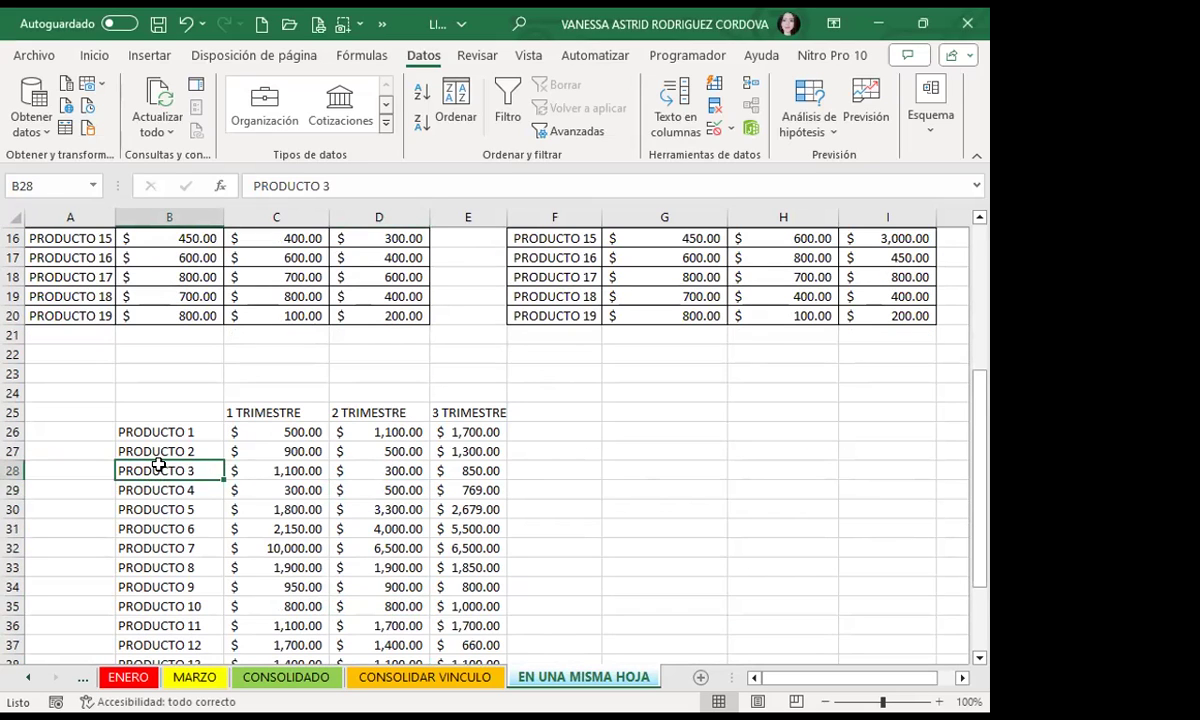
click(172, 412)
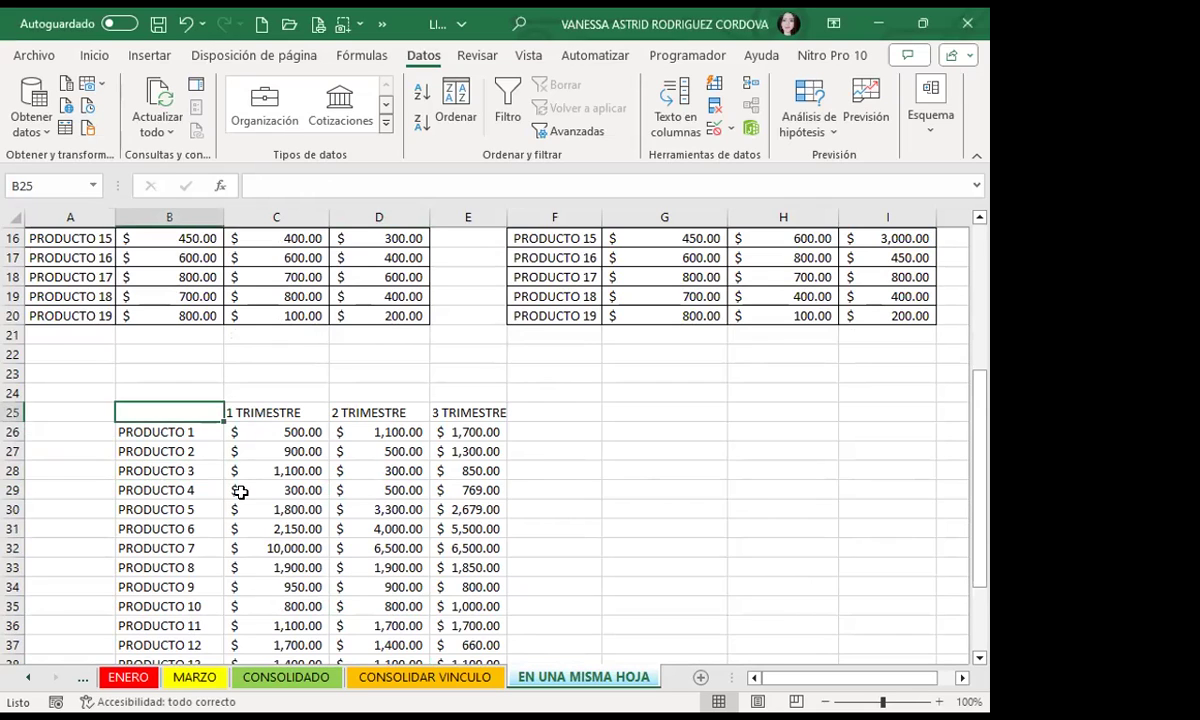
click(183, 467)
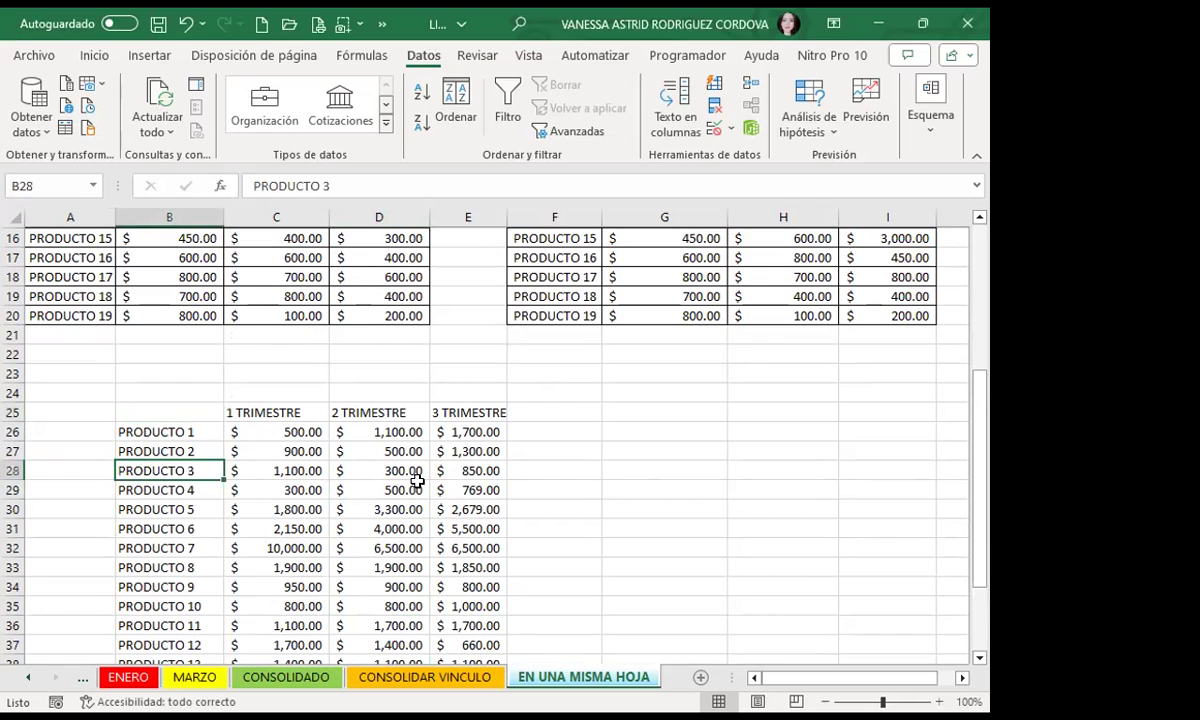
click(385, 489)
scroll(316, 490, up, 3)
scroll(320, 466, up, 2)
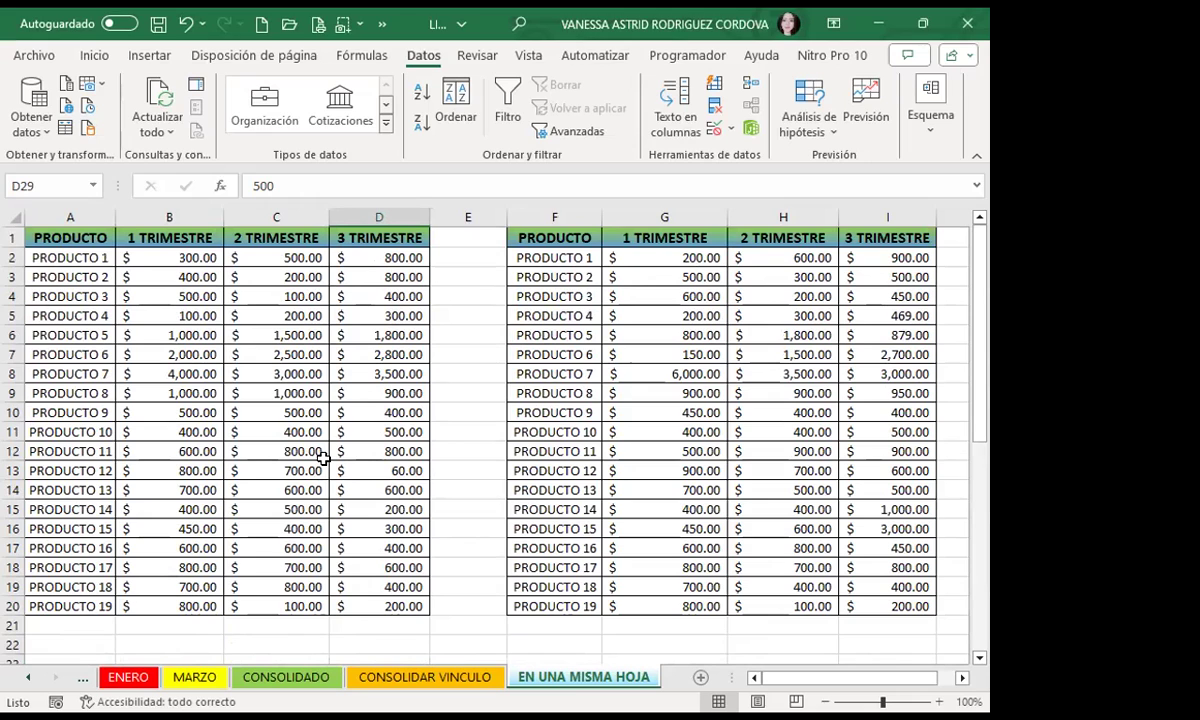
scroll(323, 458, down, 6)
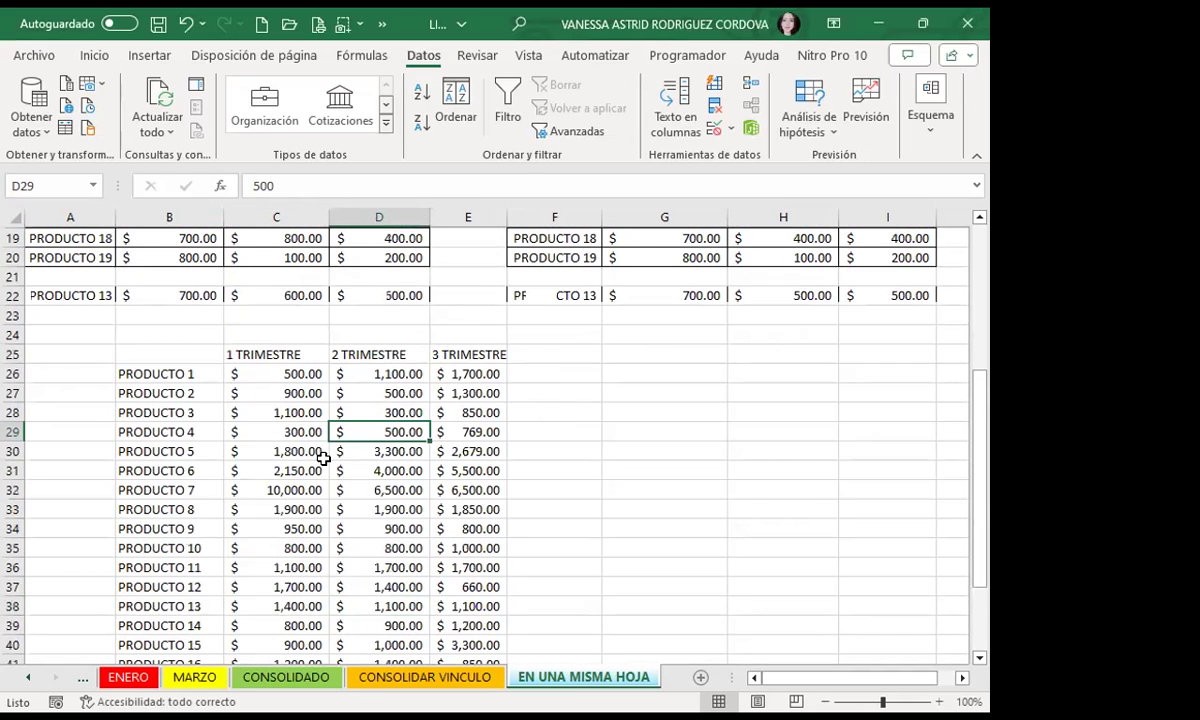
click(289, 456)
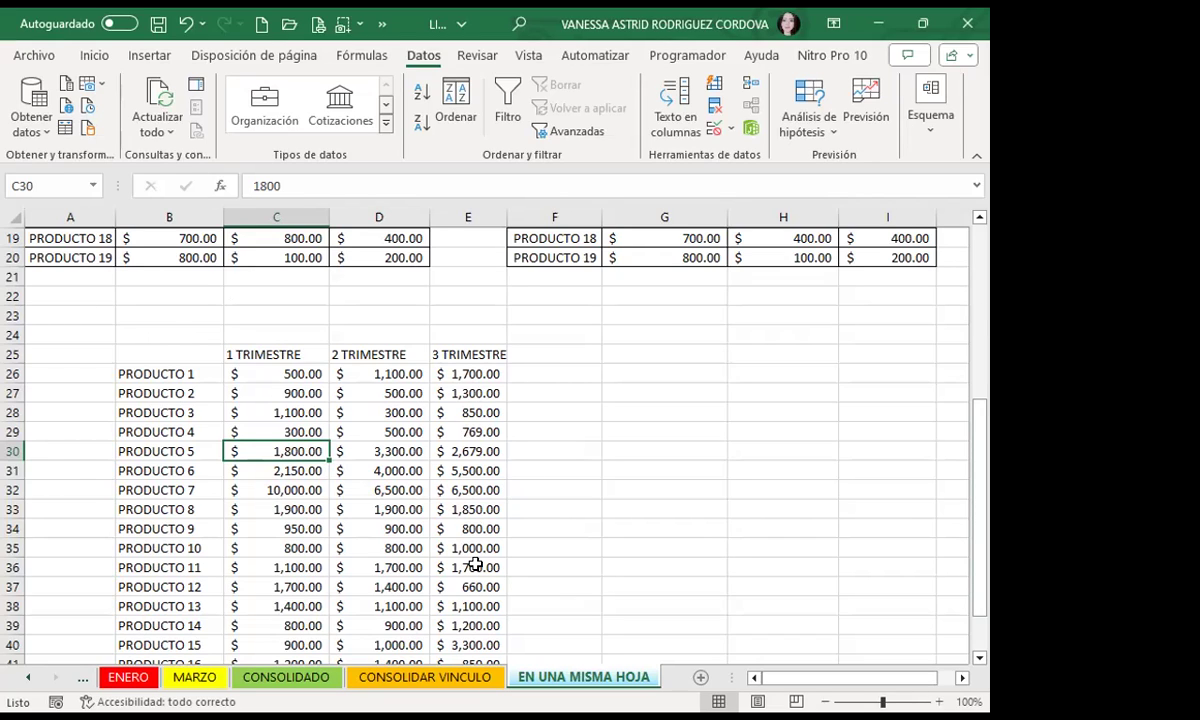
Switch from Excel to the EXCEL TRIMESTRES folder in File Explorer
click(483, 677)
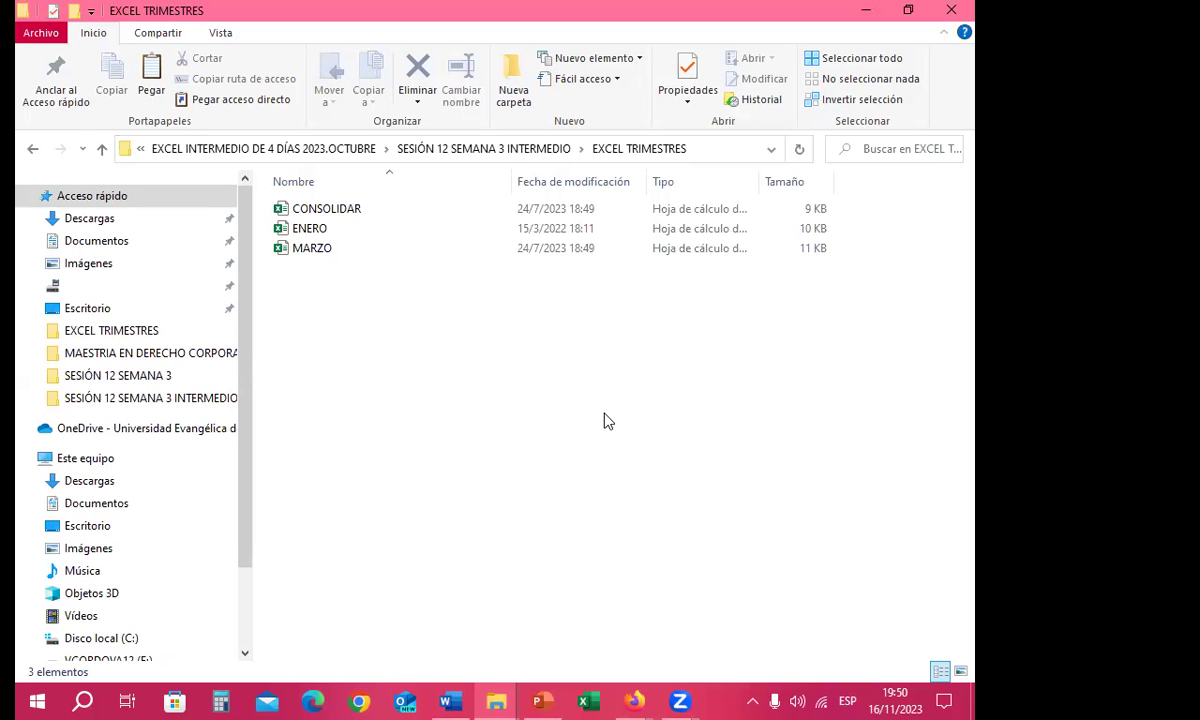
Open the CONSOLIDAR and ENERO workbooks from the EXCEL TRIMESTRES folder
click(343, 210)
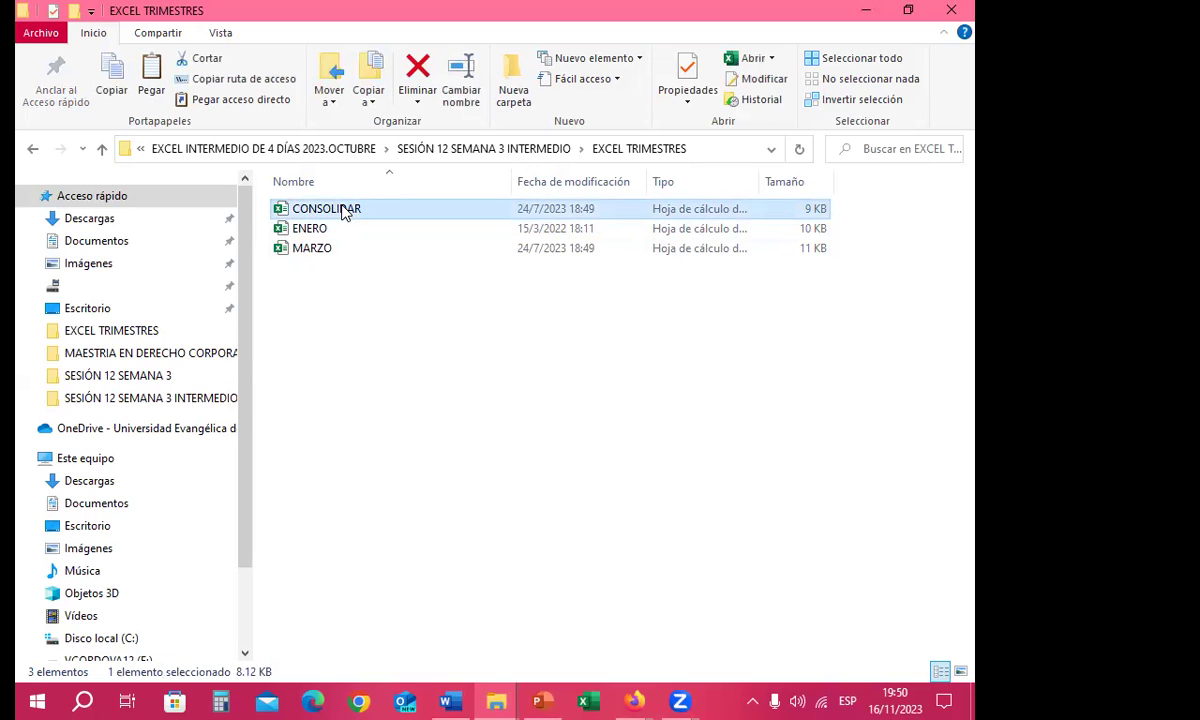
double_click(343, 210)
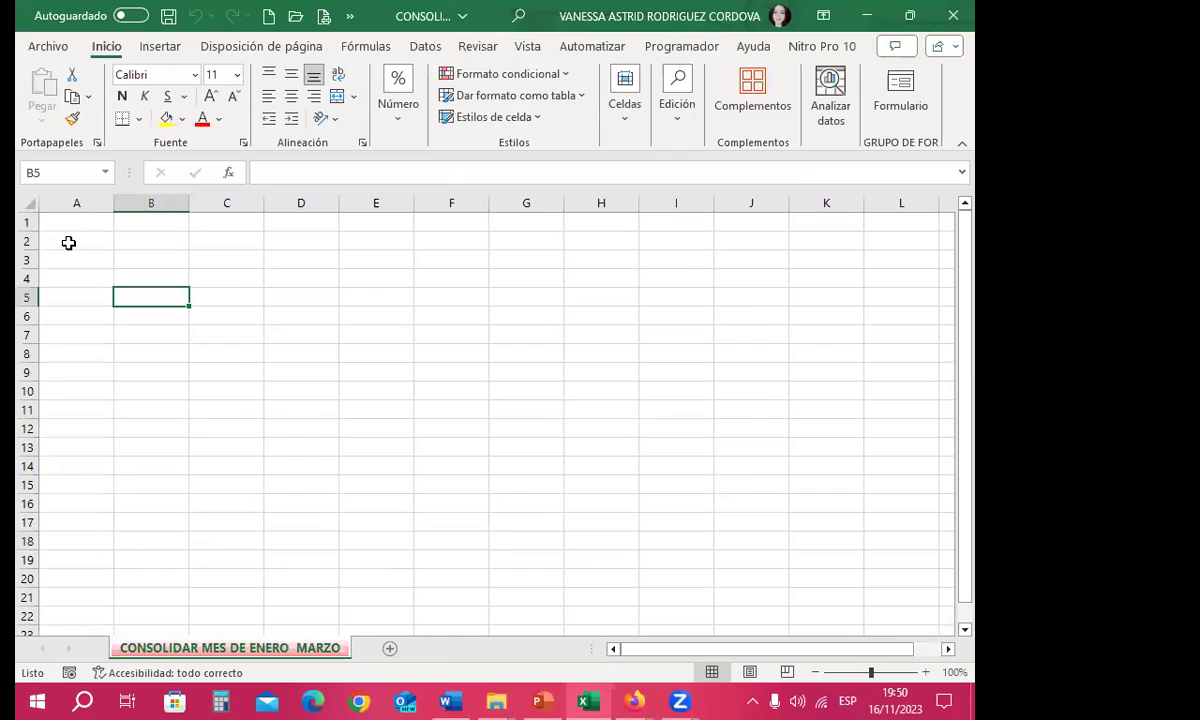
click(68, 242)
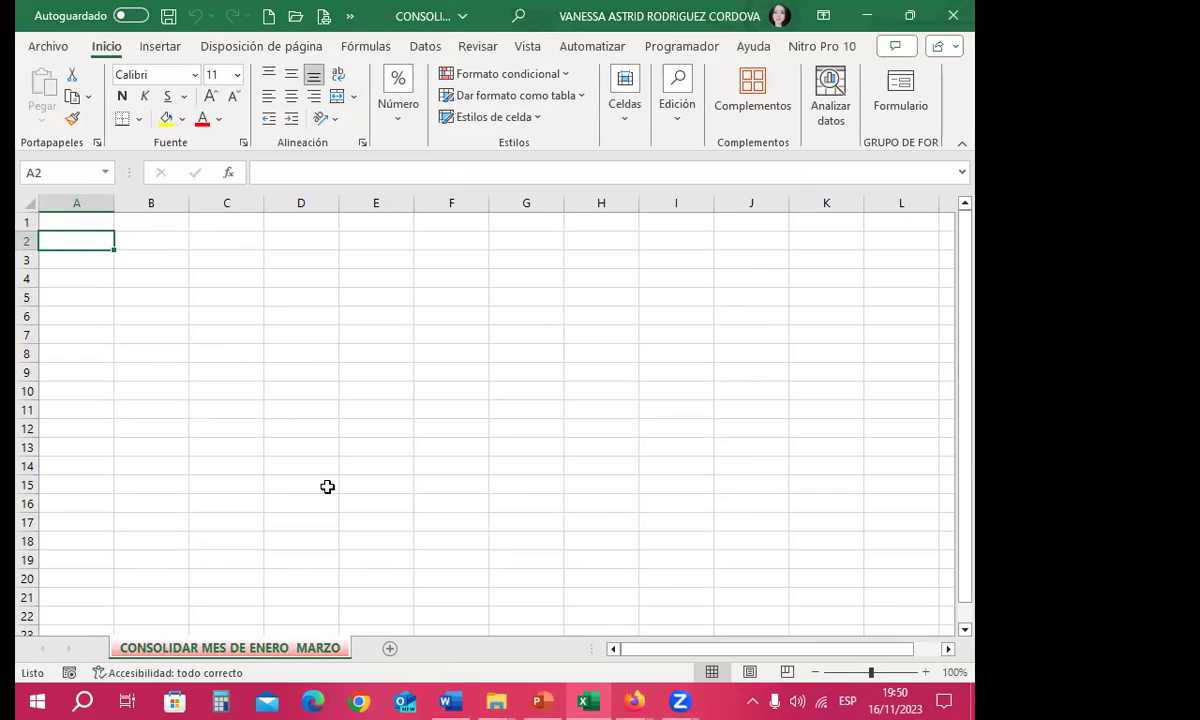
mouse_move(496, 701)
click(532, 492)
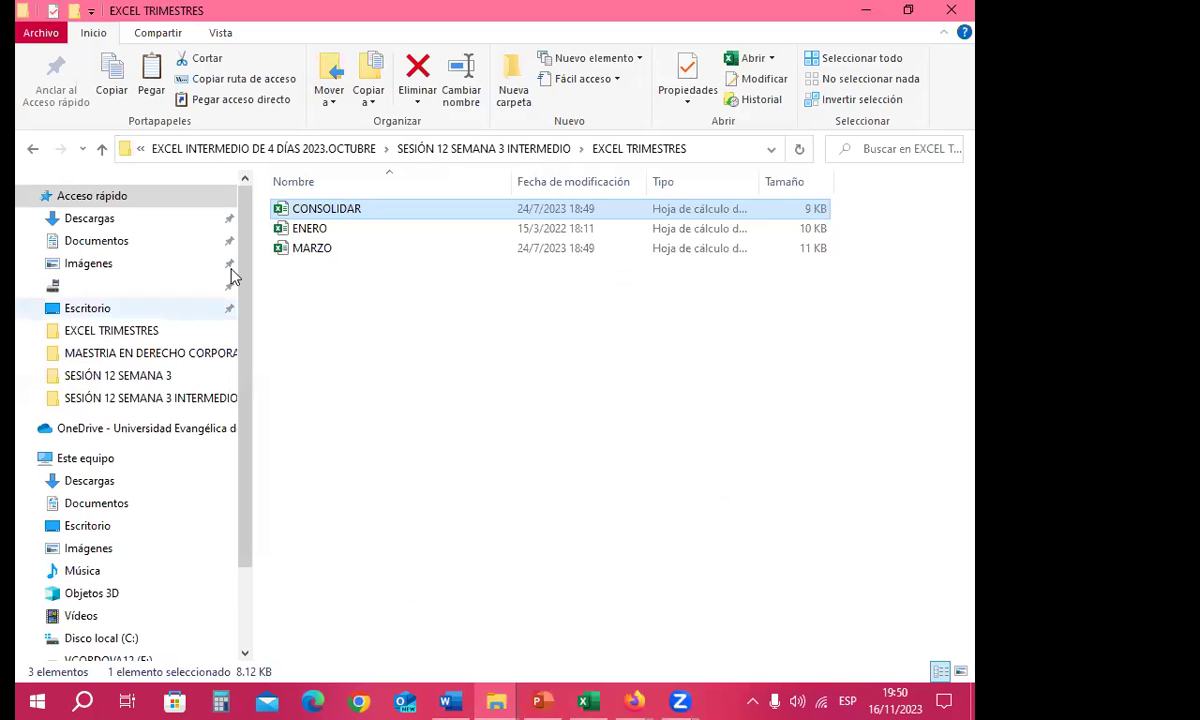
double_click(297, 230)
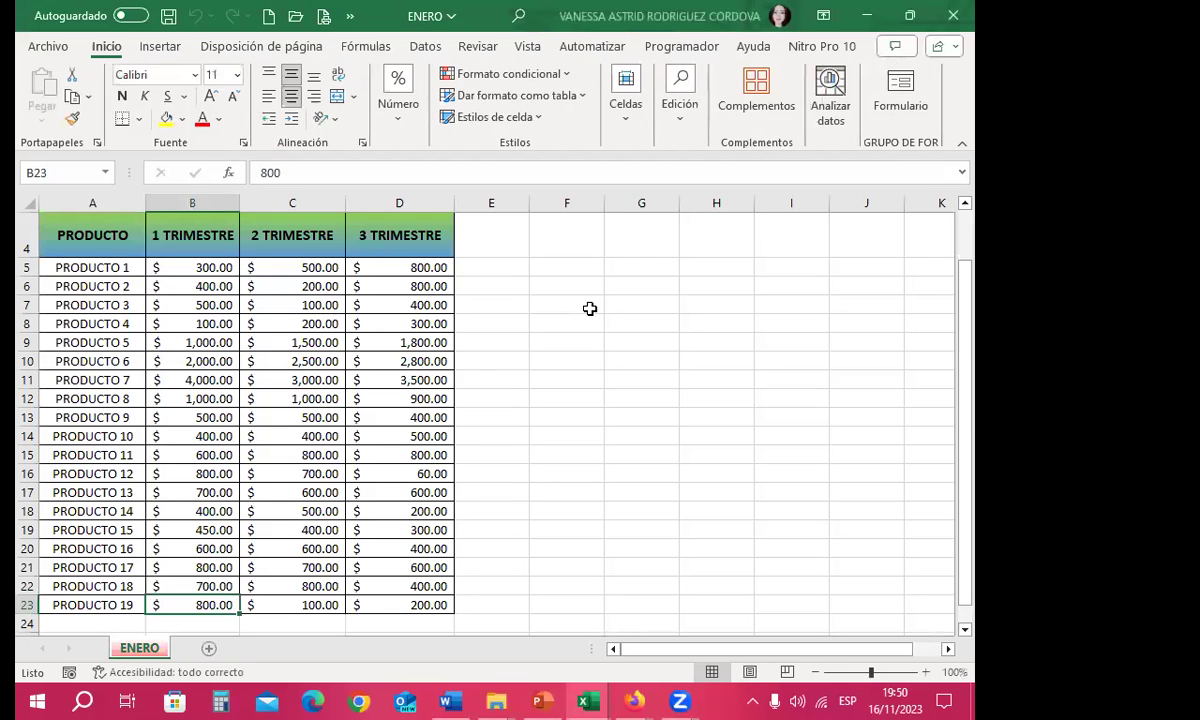
click(585, 307)
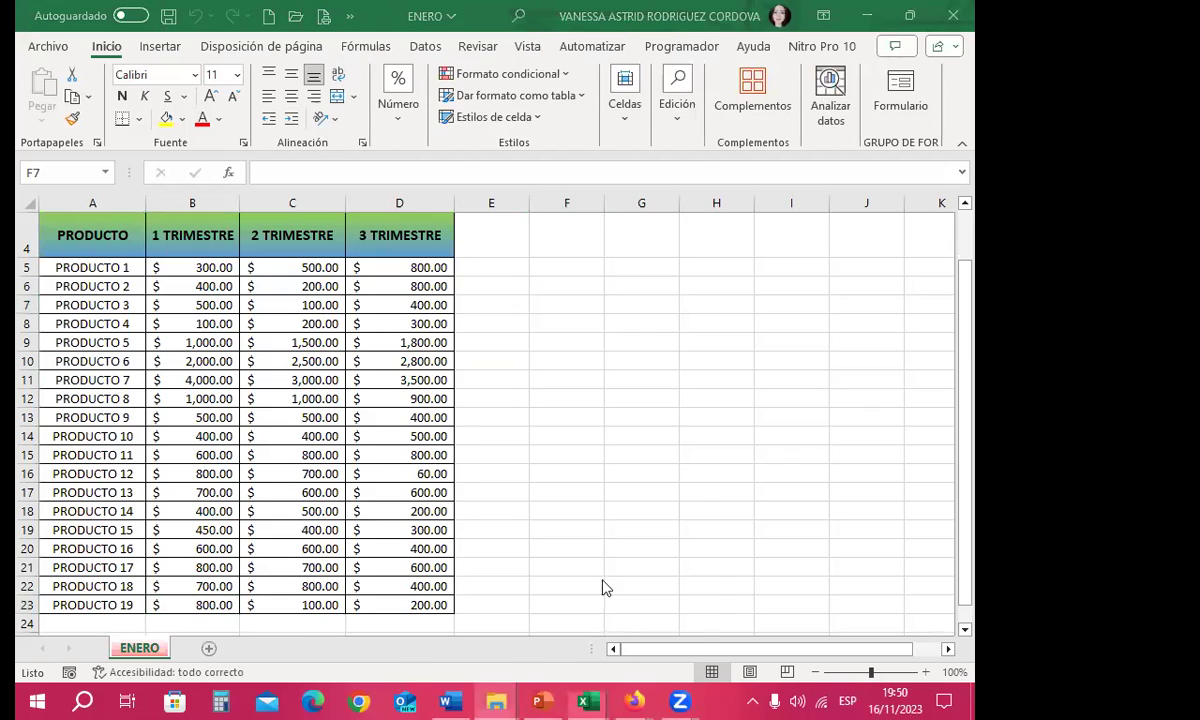
Open the MARZO workbook, then bring the blank CONSOLIDAR workbook back to the front
mouse_move(496, 702)
click(605, 530)
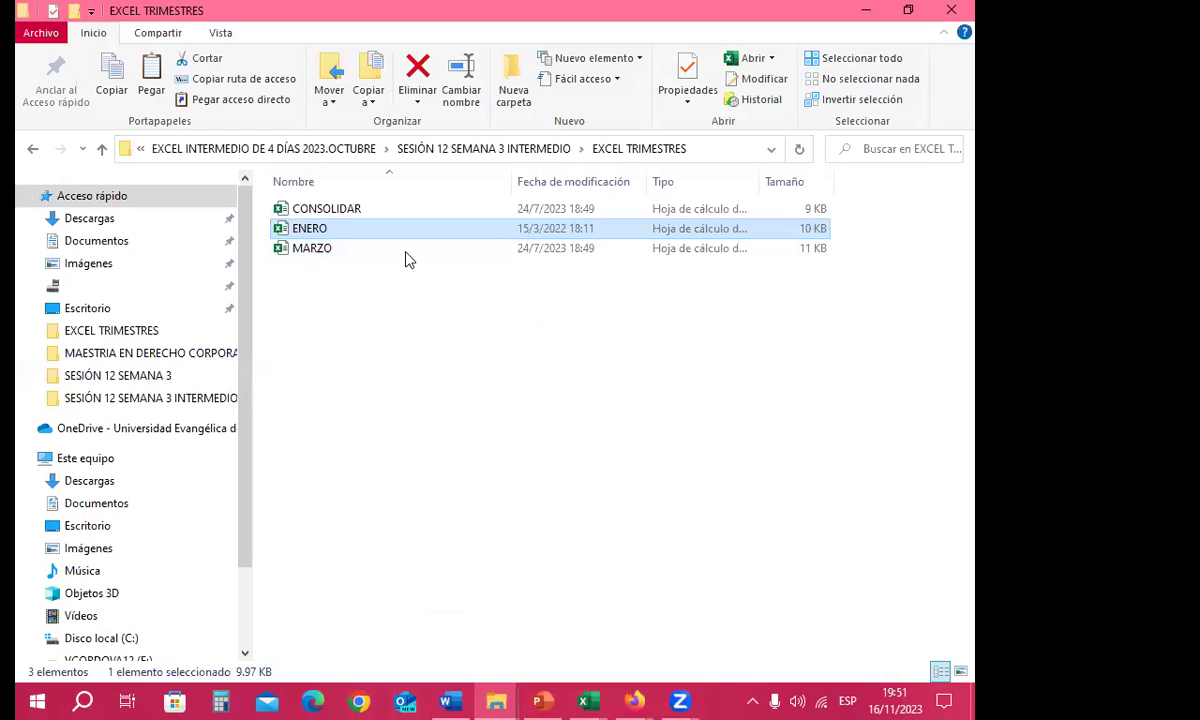
click(315, 254)
double_click(313, 254)
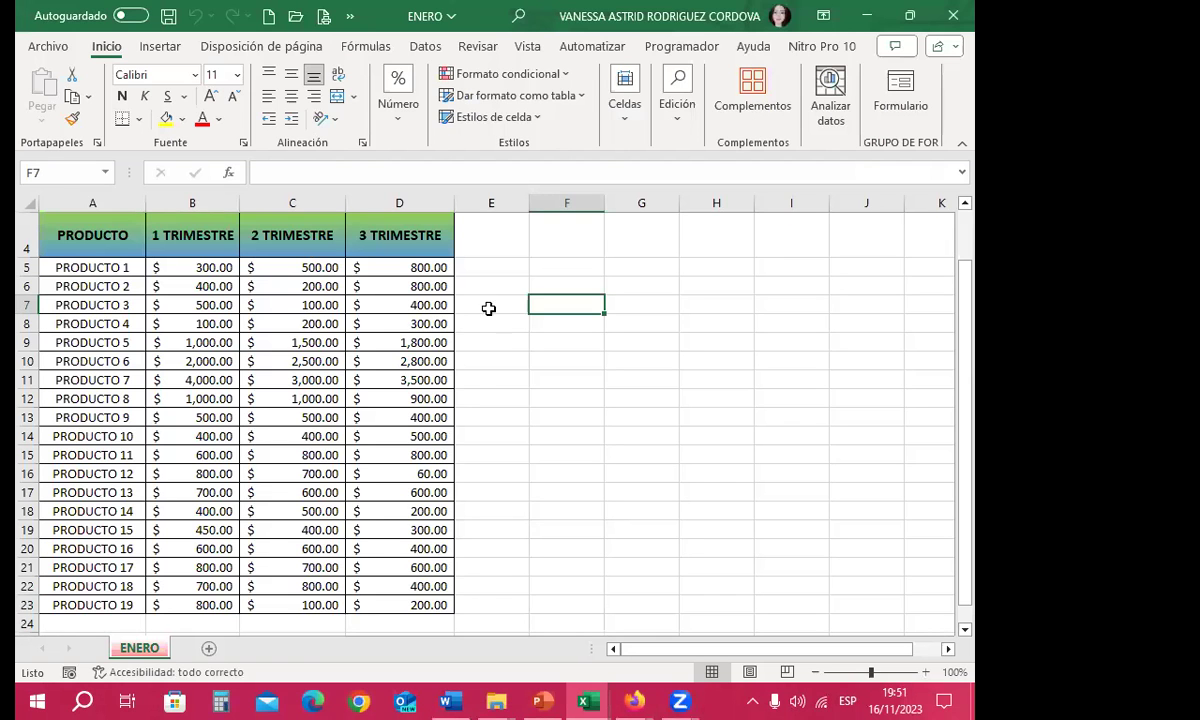
click(660, 415)
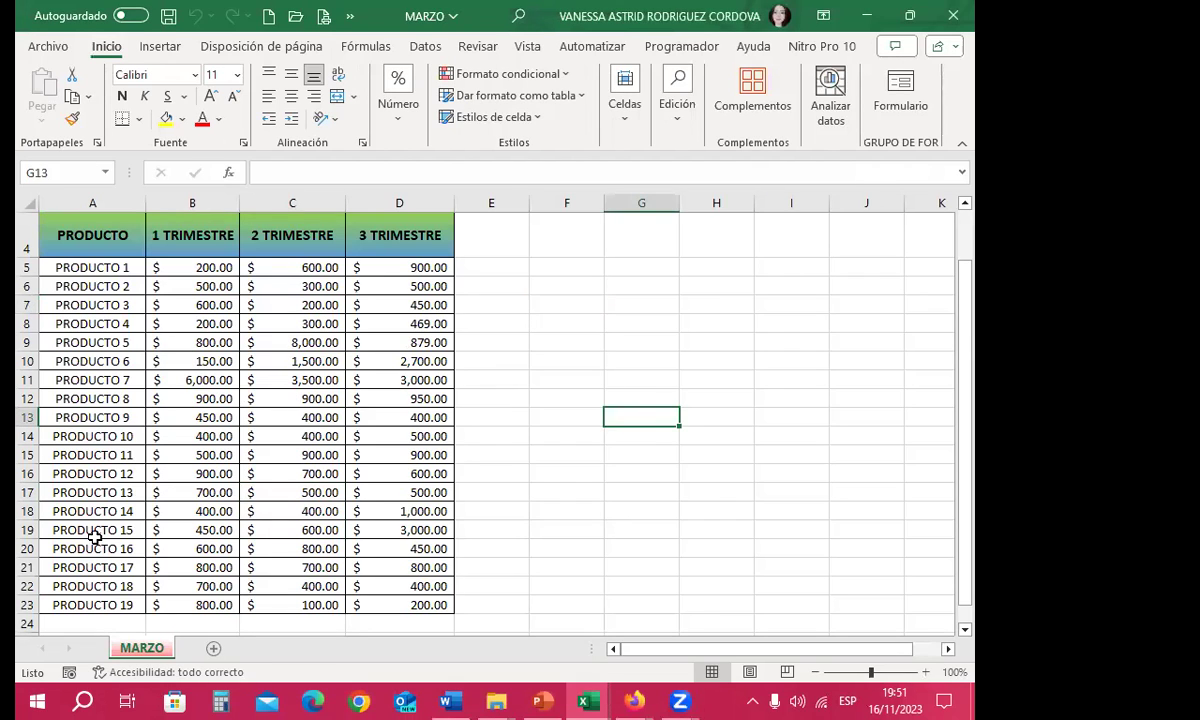
click(567, 355)
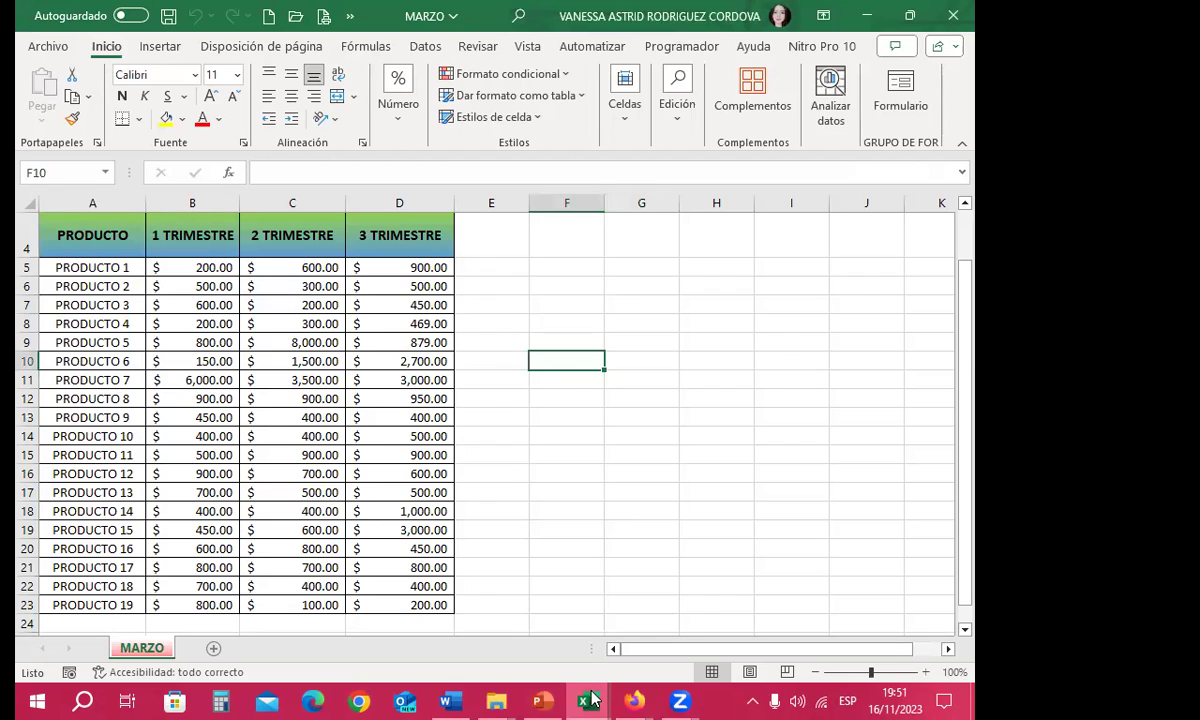
mouse_move(591, 700)
click(396, 557)
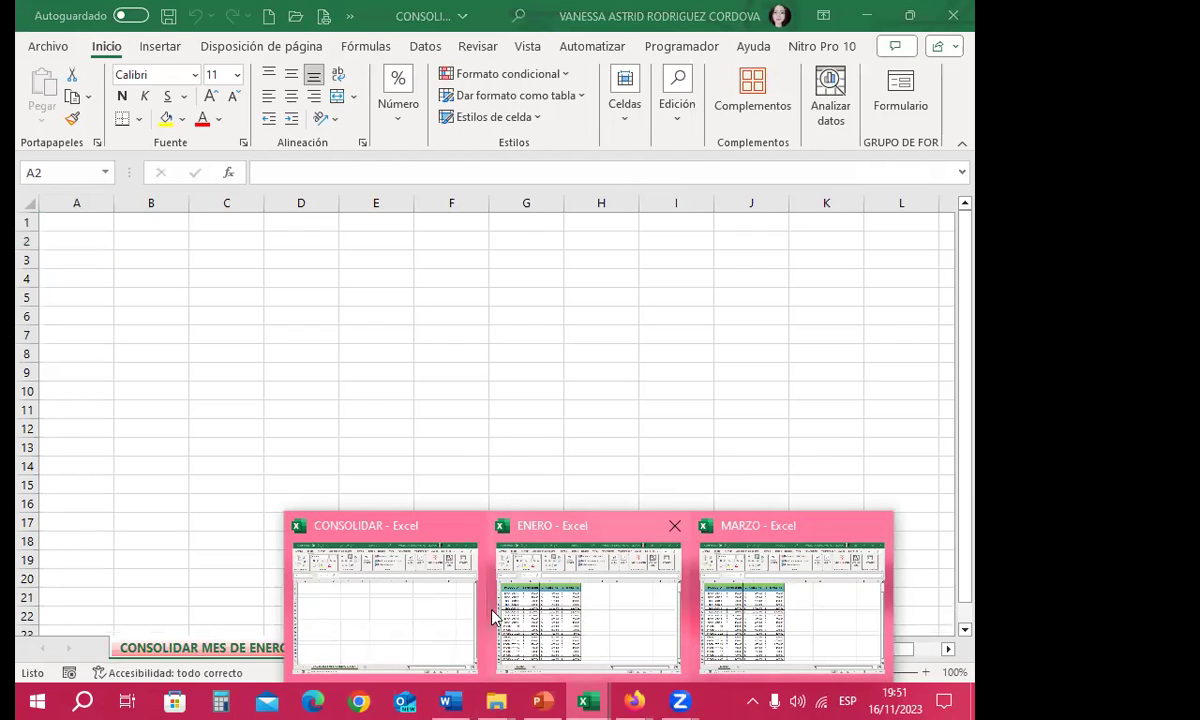
Open Datos > Consolidar in the CONSOLIDAR workbook, with Suma as the function
click(406, 614)
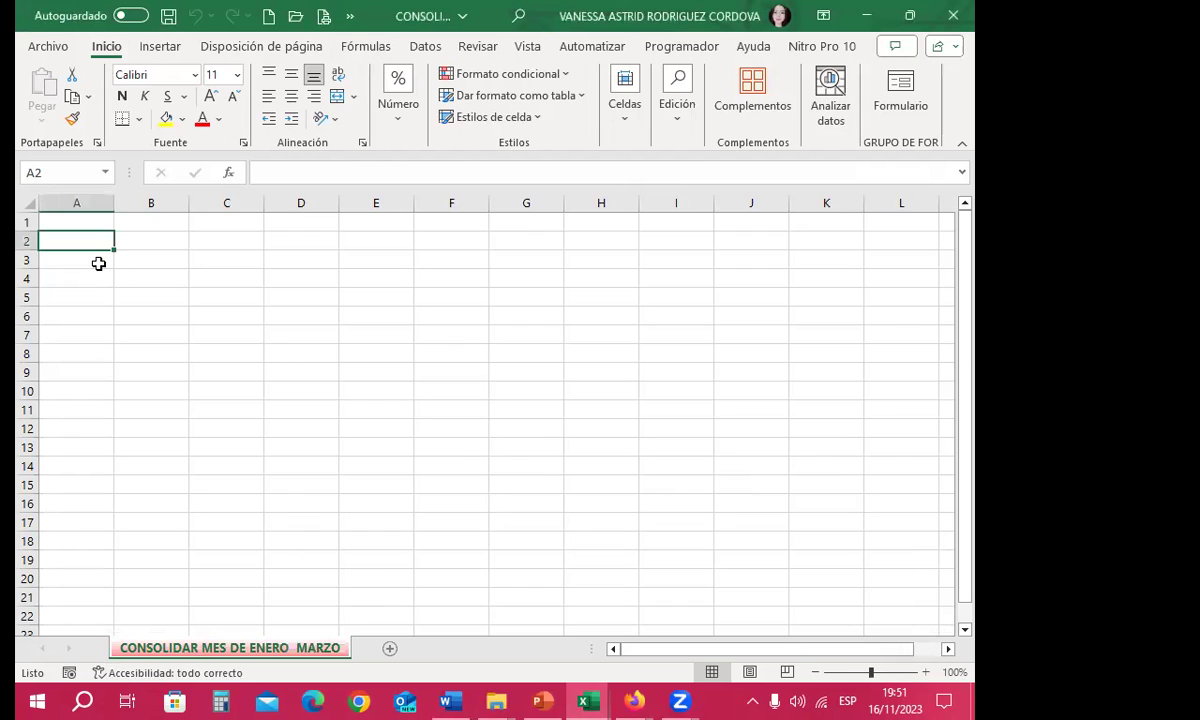
click(424, 46)
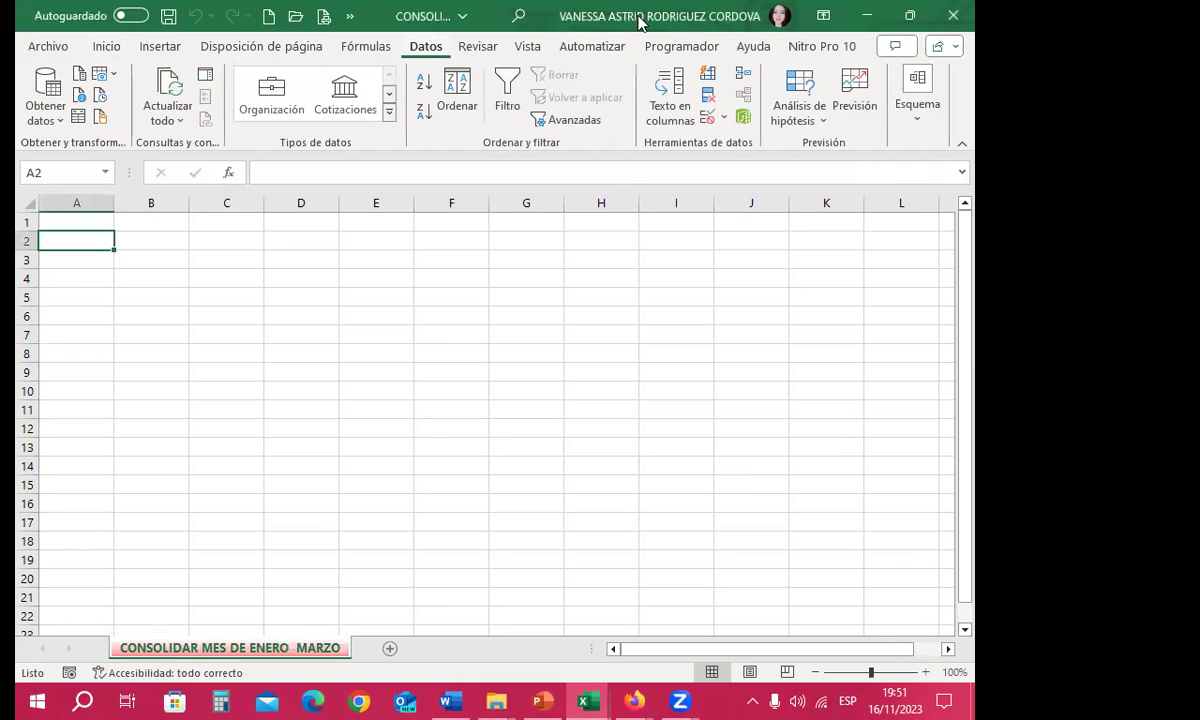
click(743, 73)
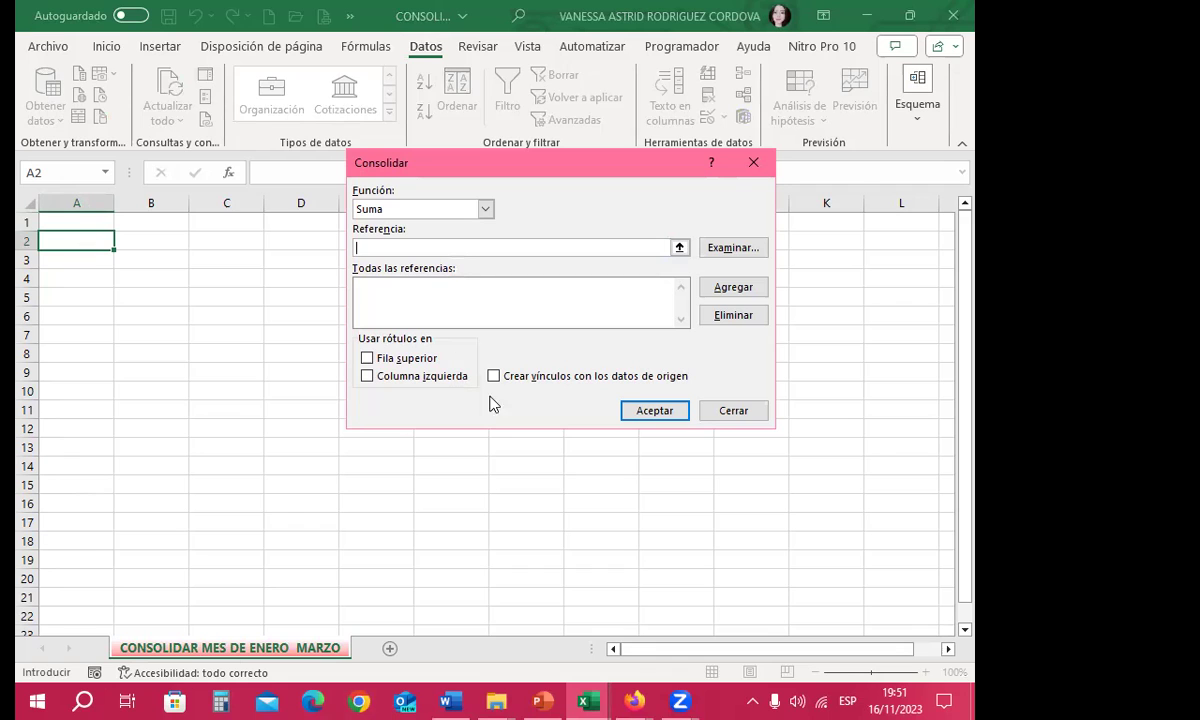
Add the ENERO workbook's product table from A4 as a consolidation reference, then clear the Referencia box
click(588, 701)
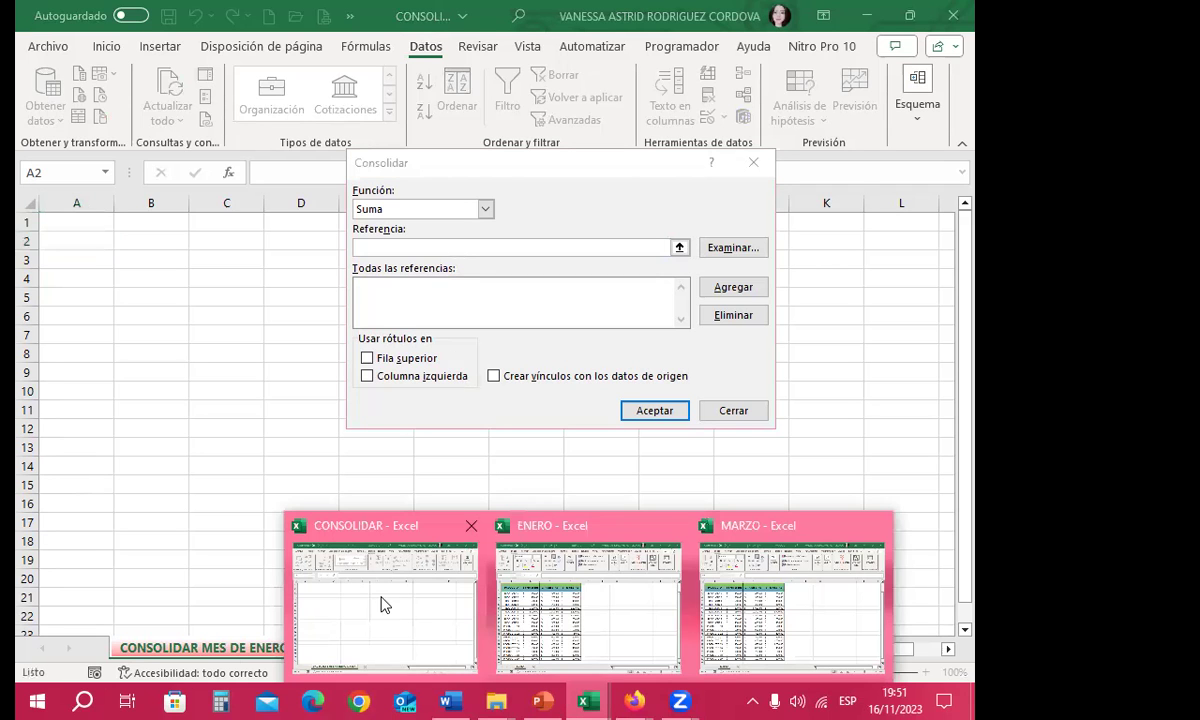
click(569, 536)
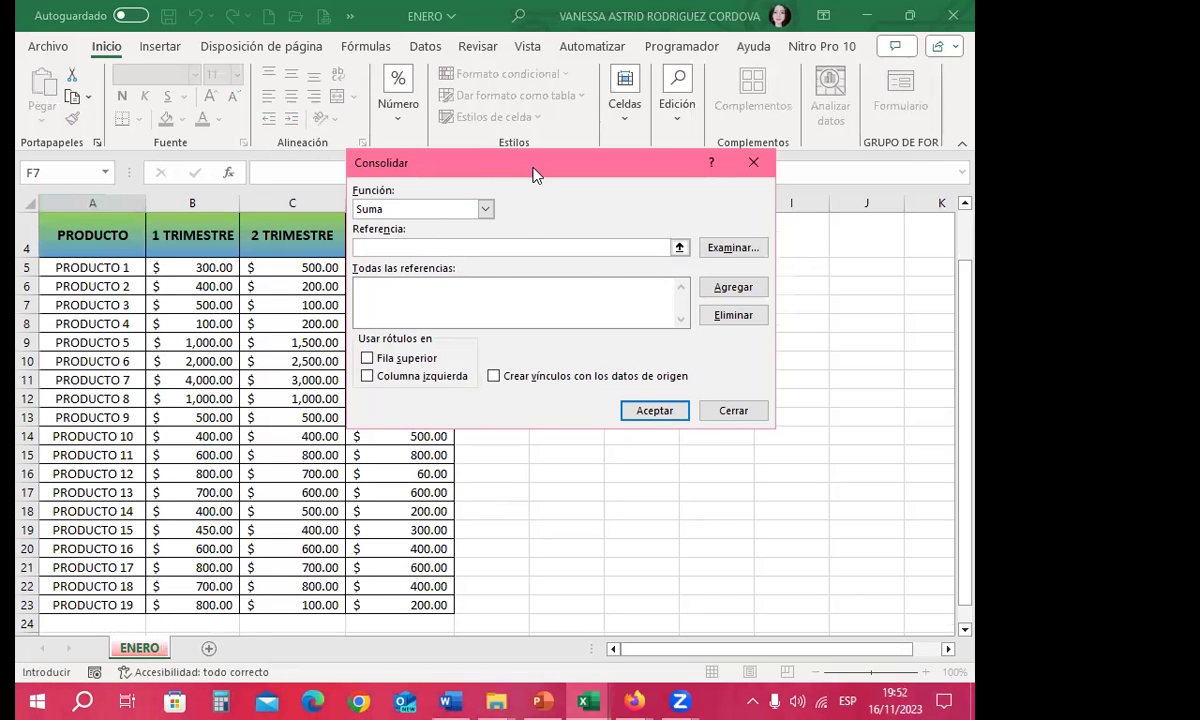
drag(70, 228, 421, 523)
click(868, 274)
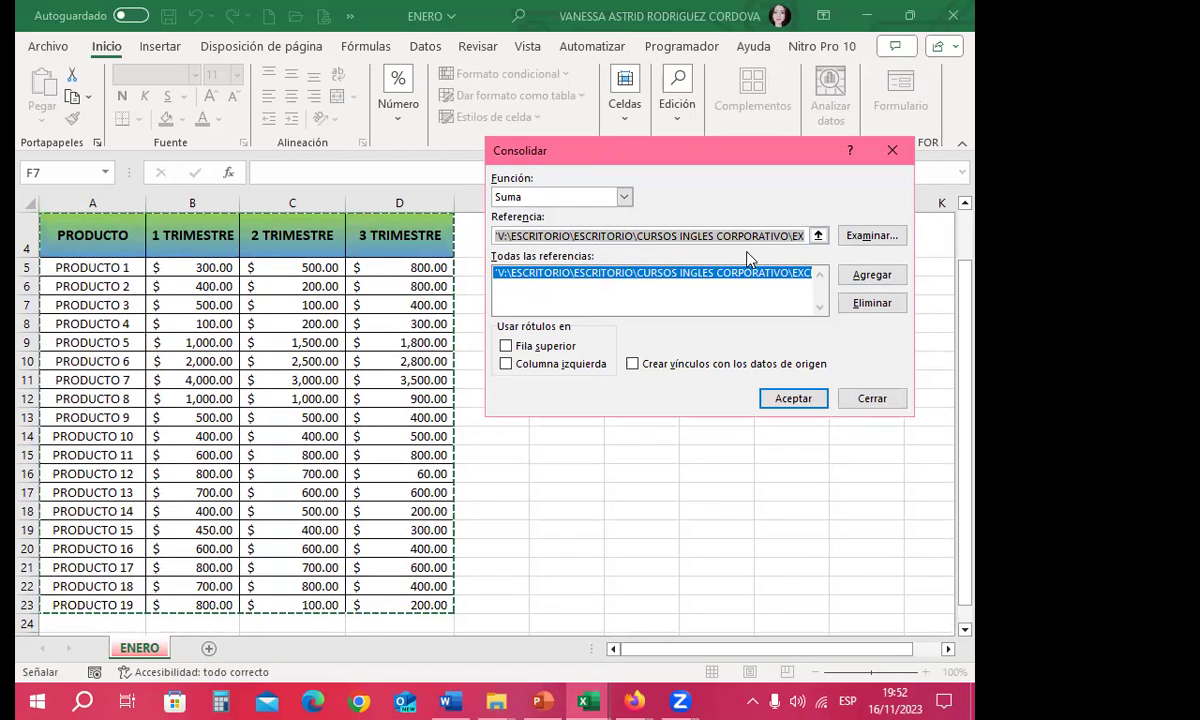
key(BackSpace)
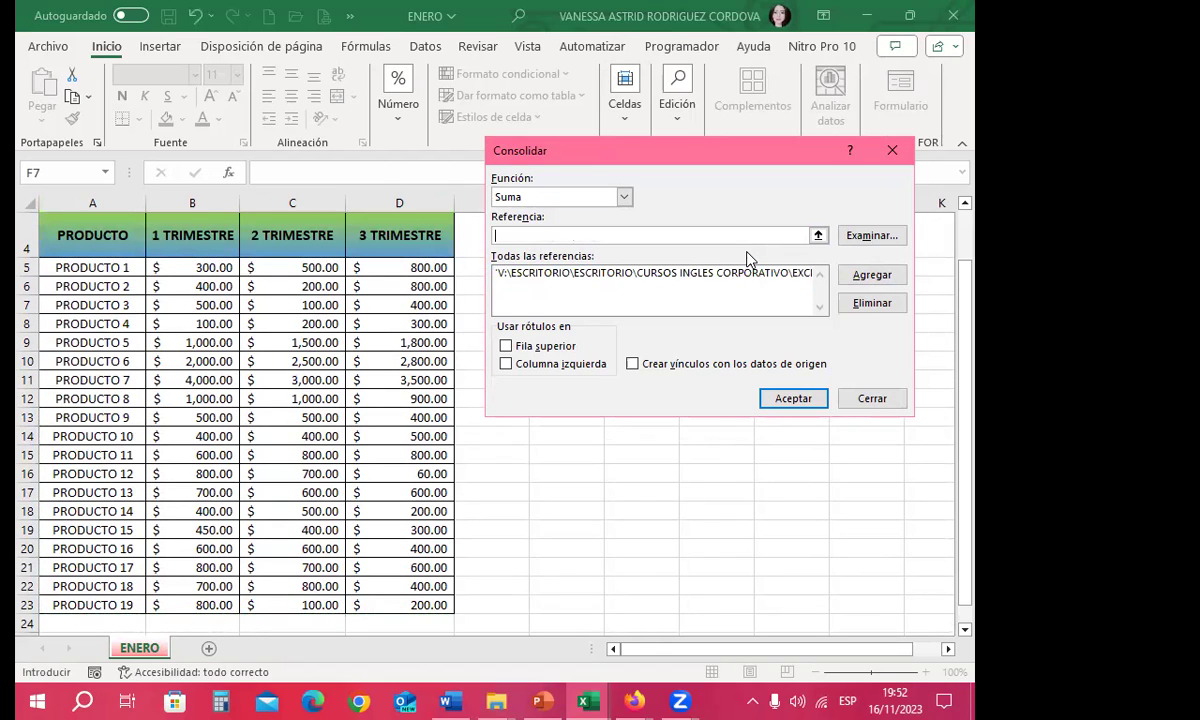
Add MARZO's A4:D23 range as a reference and enable Fila superior and Columna izquierda labels
click(587, 701)
click(774, 530)
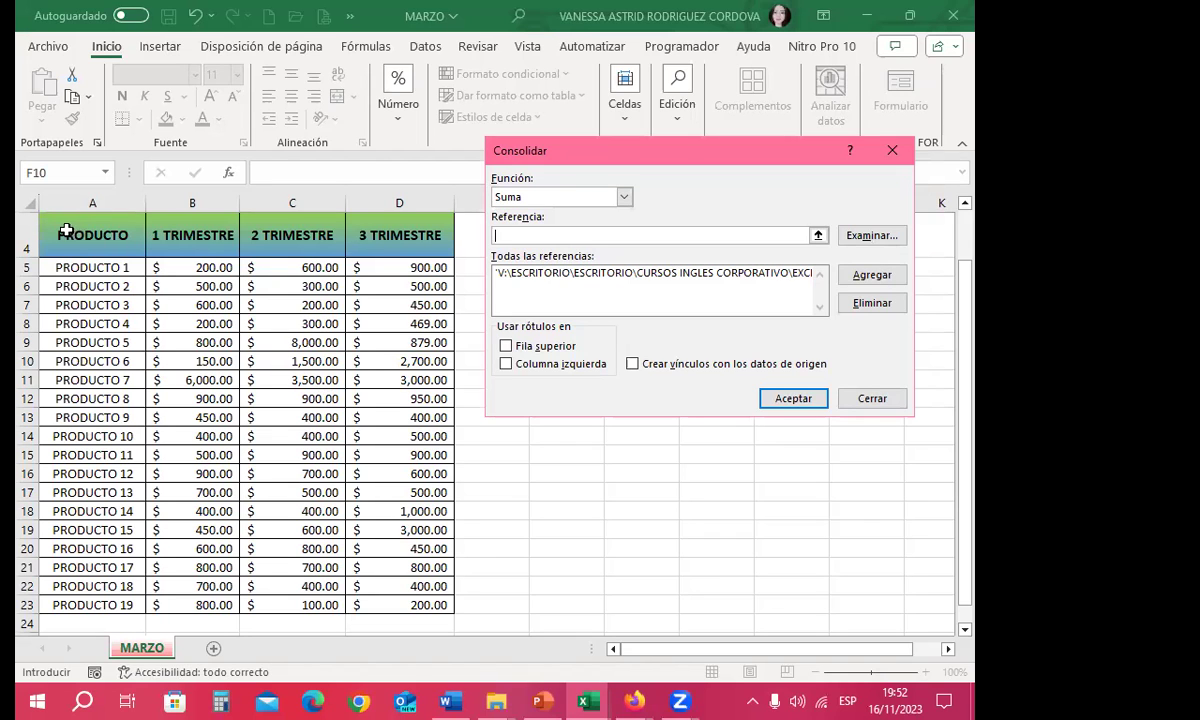
drag(63, 232, 412, 540)
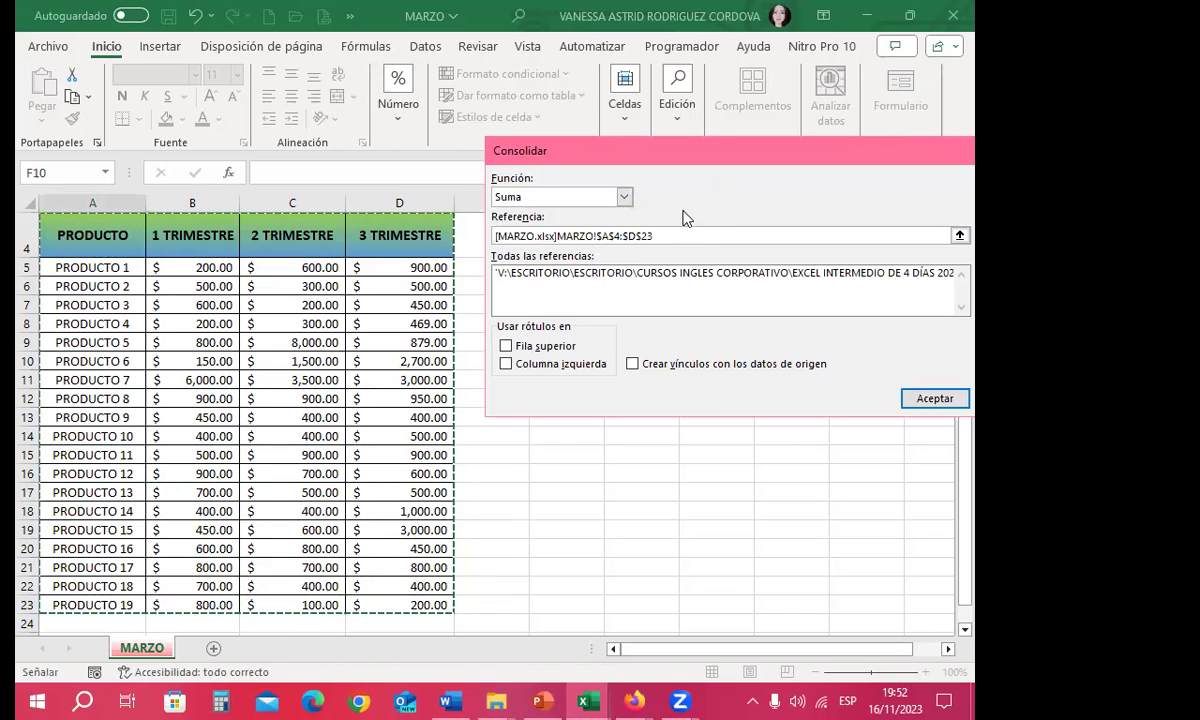
drag(746, 154, 640, 155)
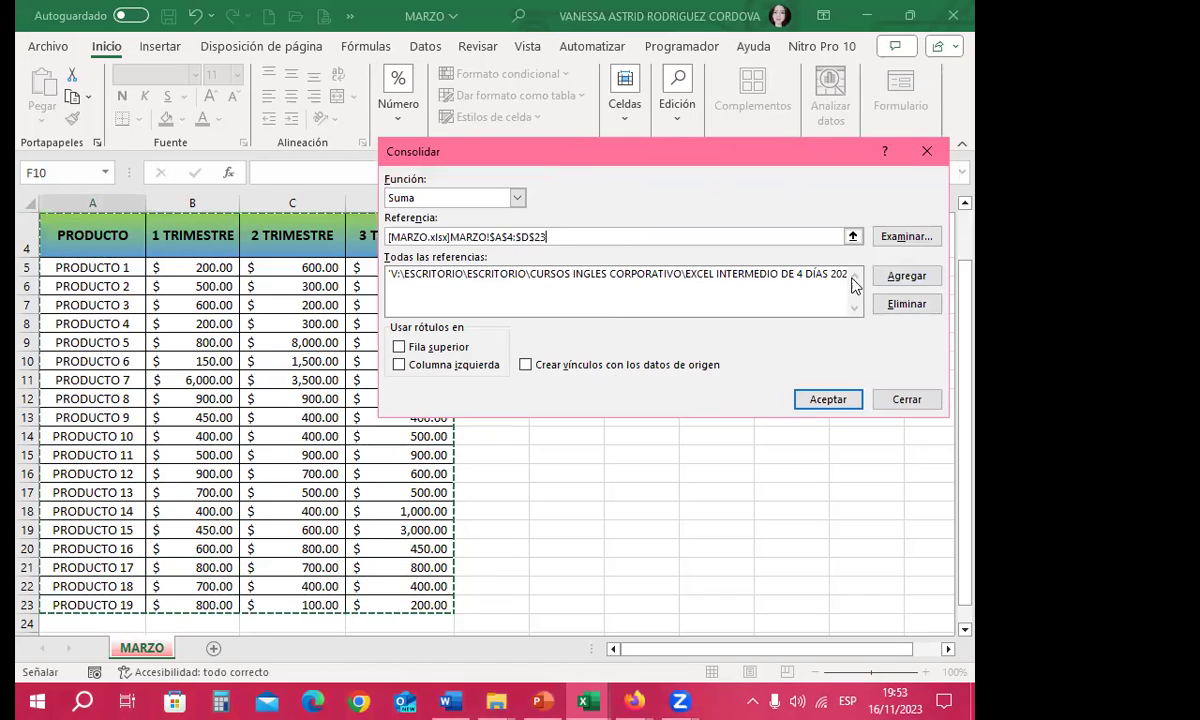
click(904, 276)
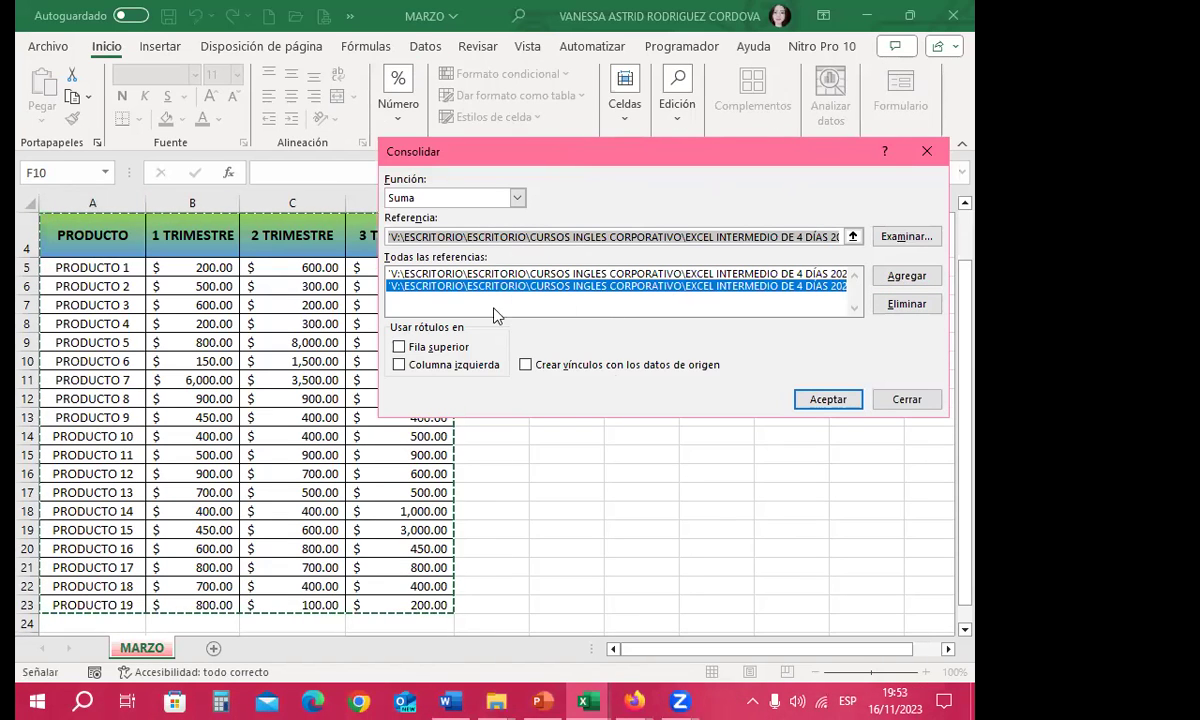
click(399, 347)
click(399, 365)
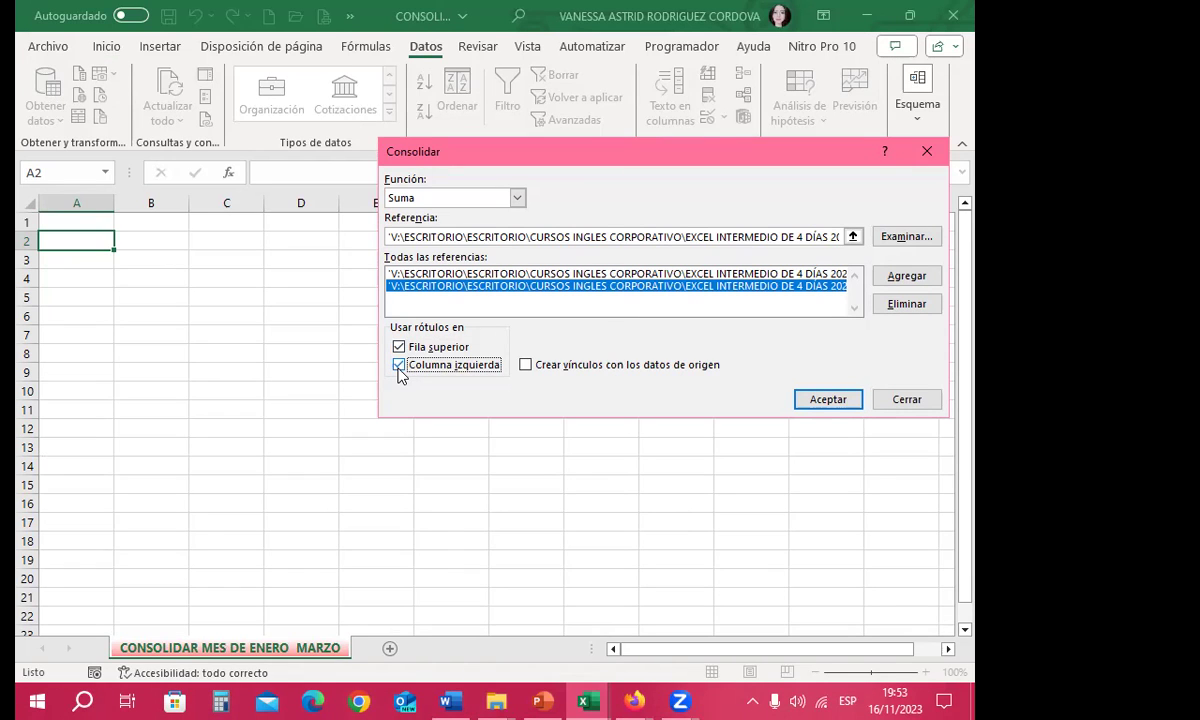
Enable 'Crear vínculos con los datos de origen' and run the consolidation
click(540, 366)
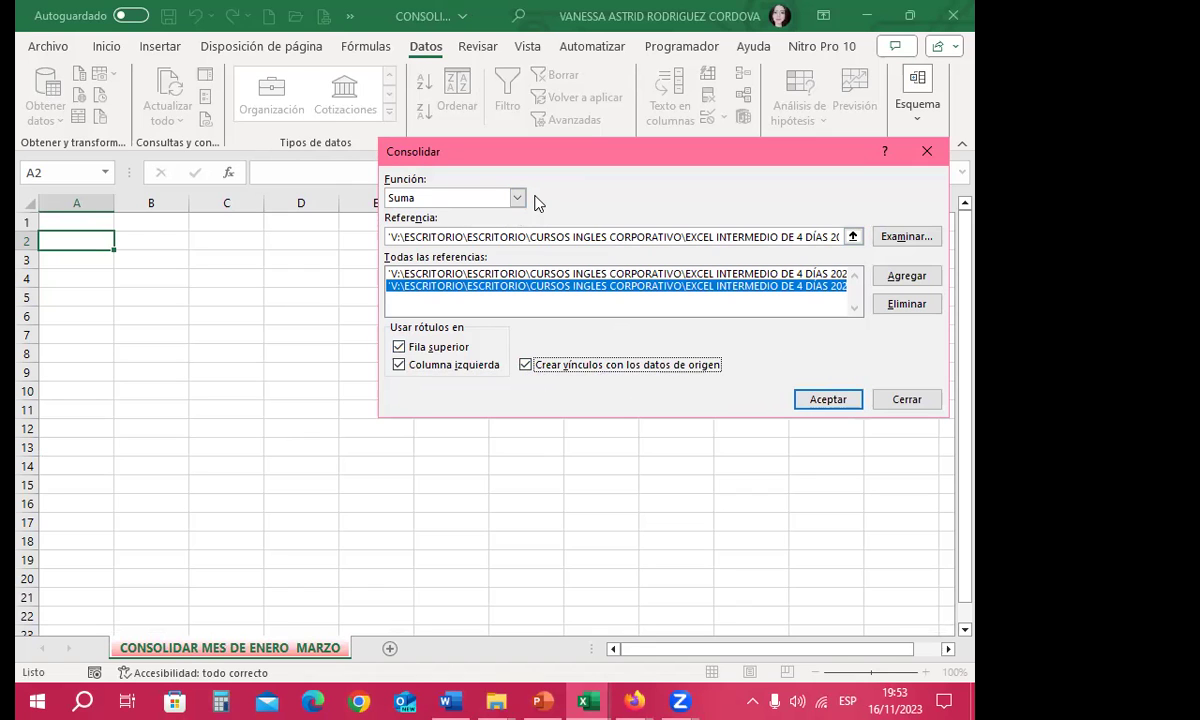
click(828, 400)
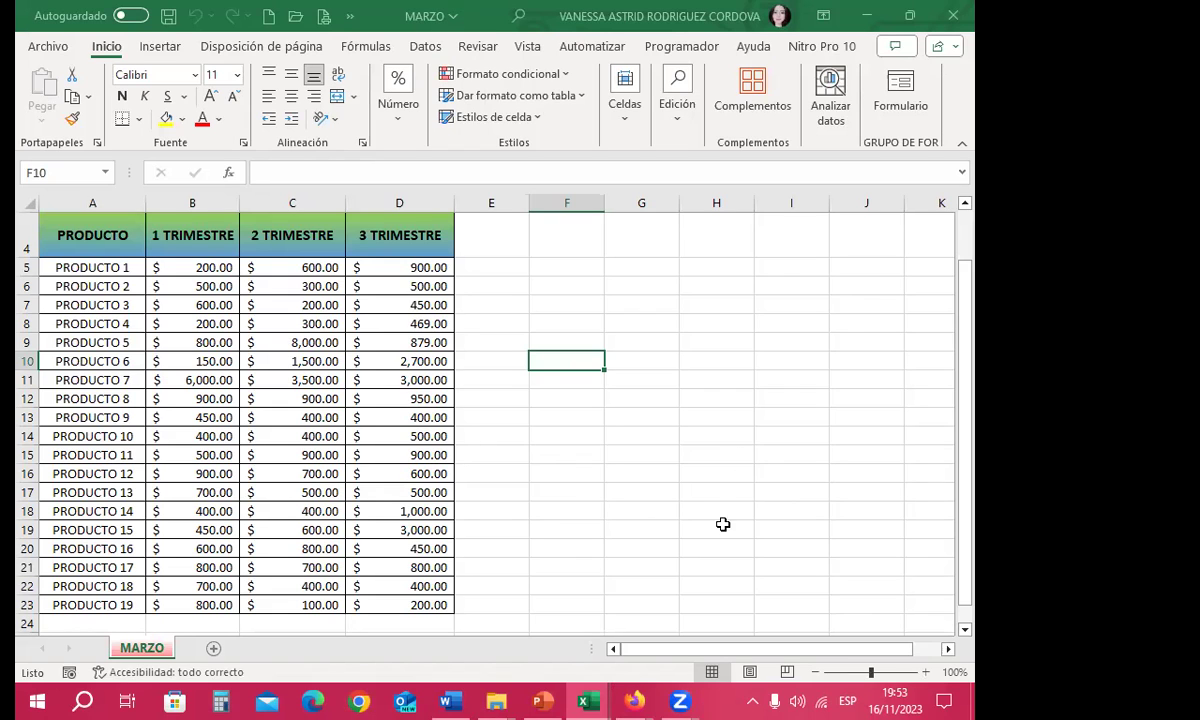
In the CONSOLIDAR workbook, widen column B for full product names and check C5's =SUMA formula
click(588, 701)
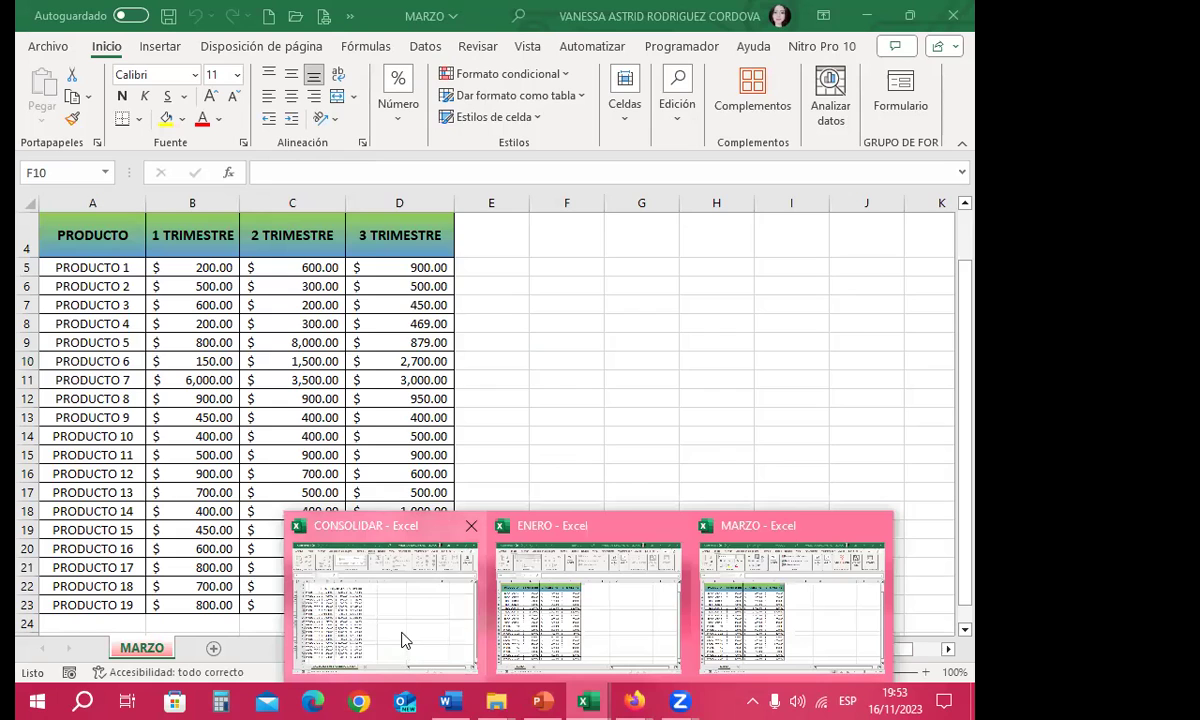
click(385, 600)
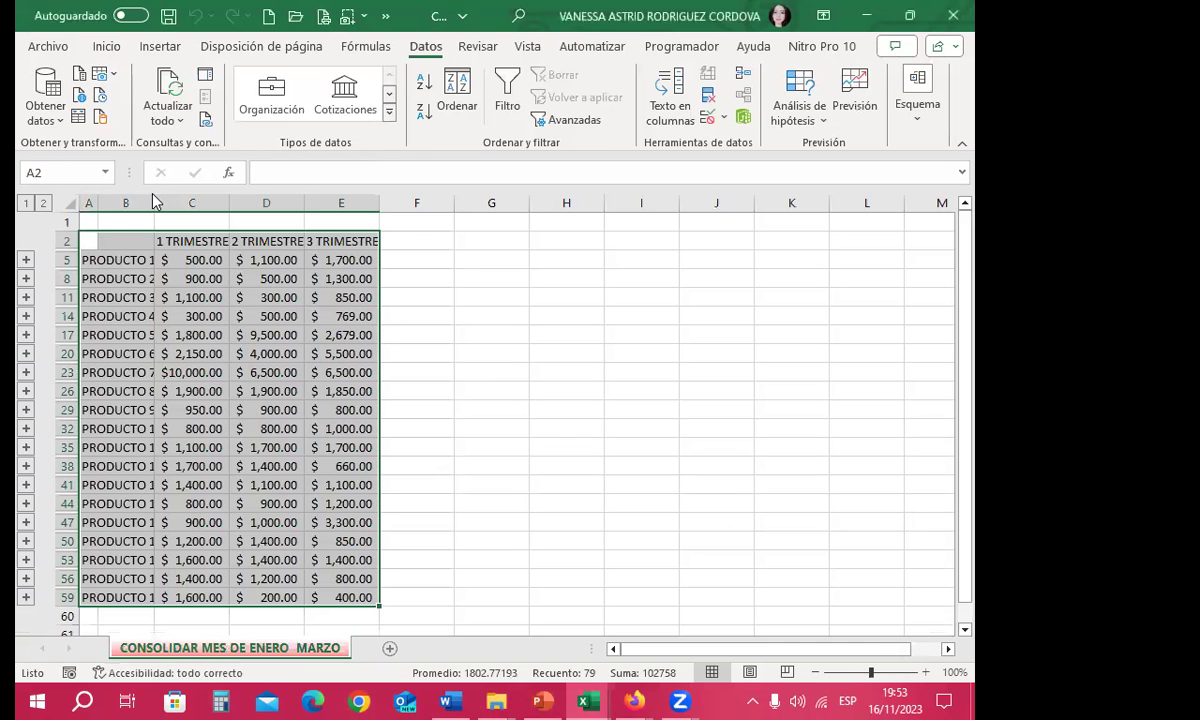
drag(155, 202, 185, 206)
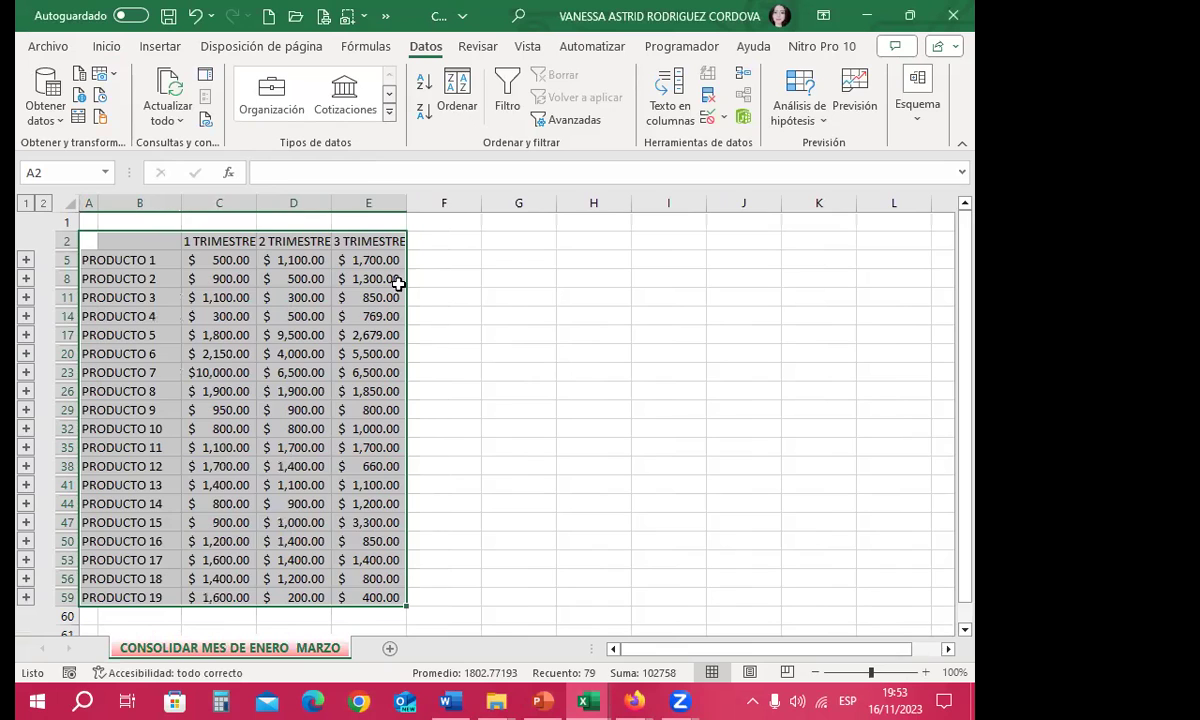
click(480, 300)
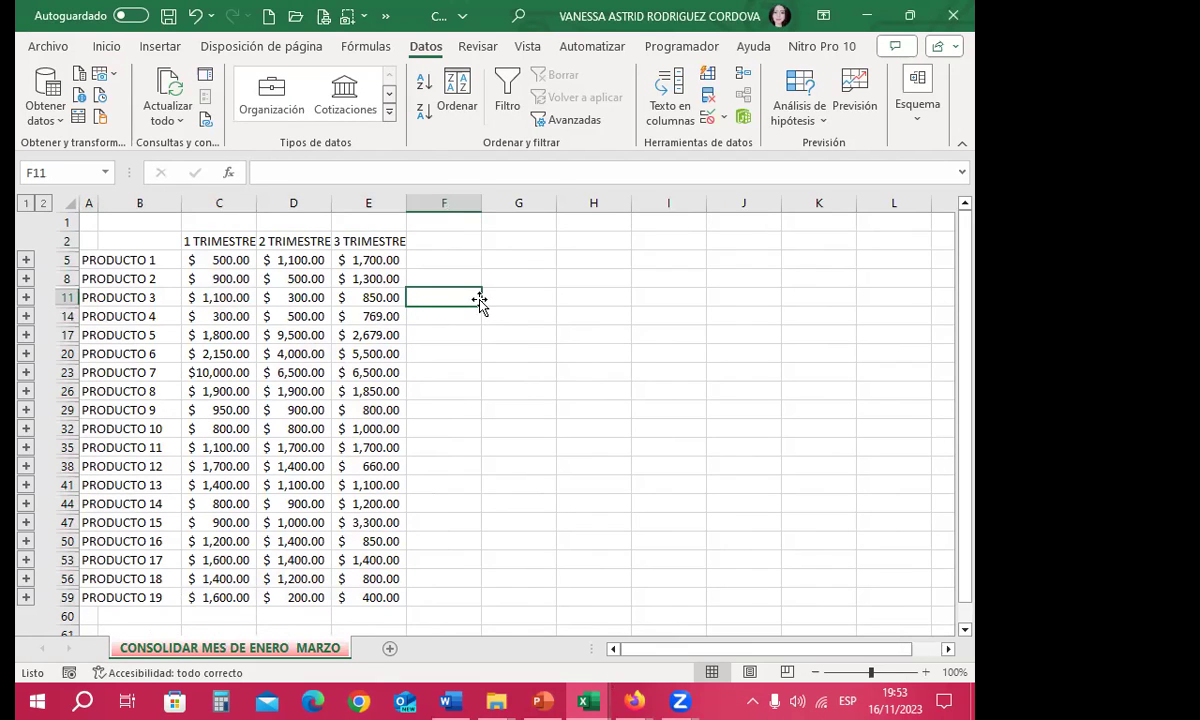
click(222, 263)
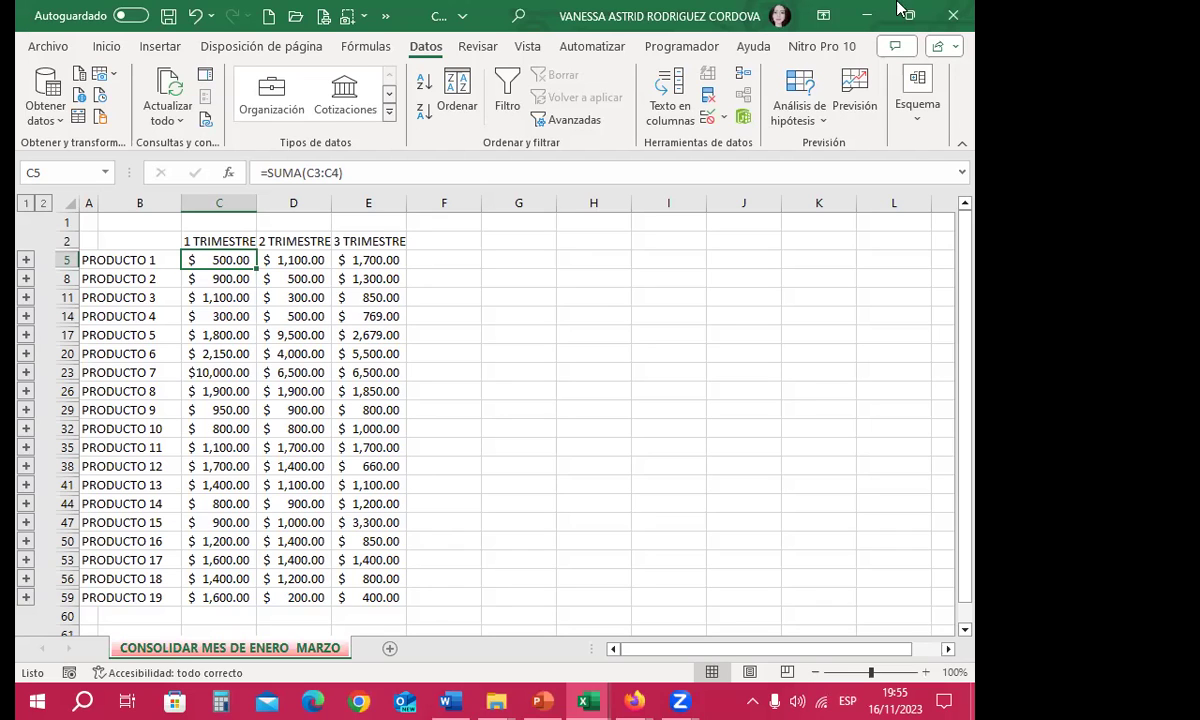
Expand outline level 2 to show the Enero and Marzo detail rows under each product
click(43, 205)
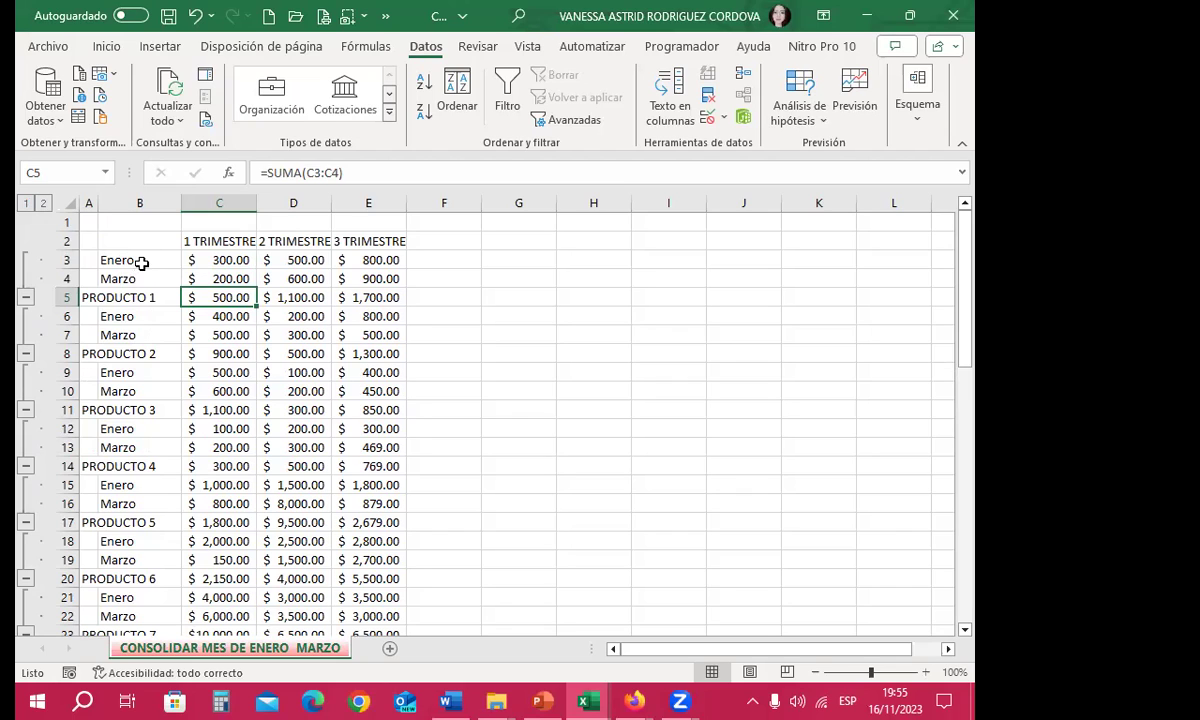
click(139, 261)
click(143, 281)
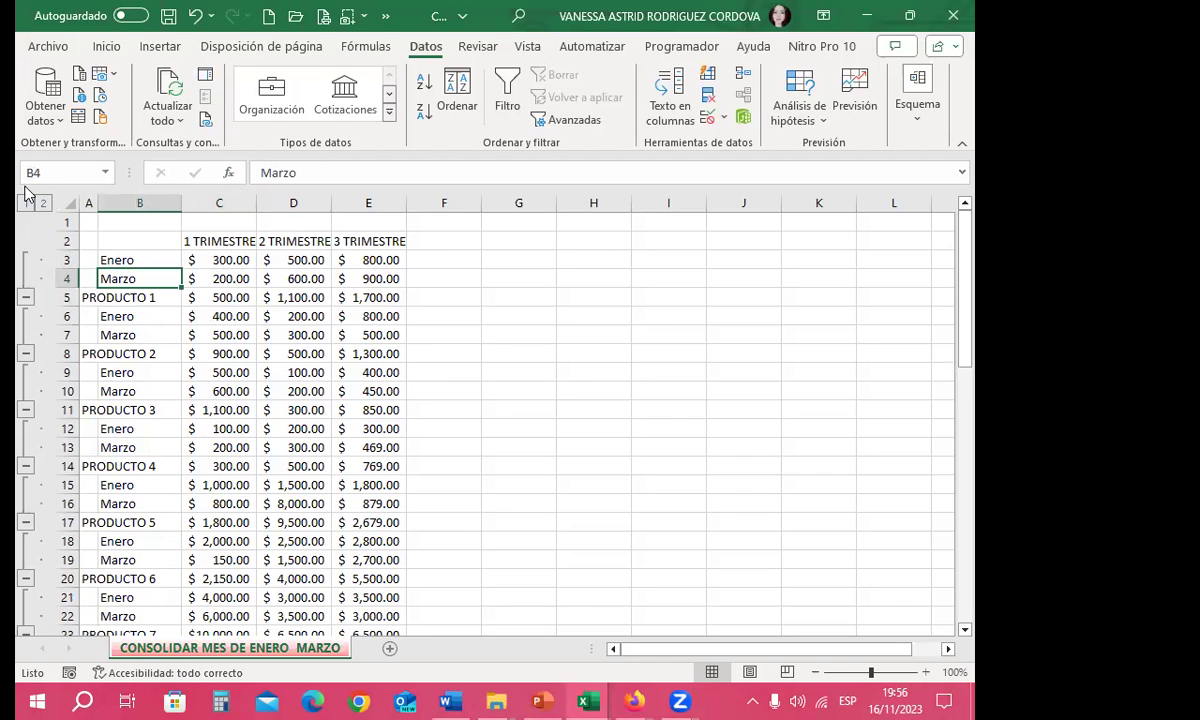
scroll(187, 346, down, 9)
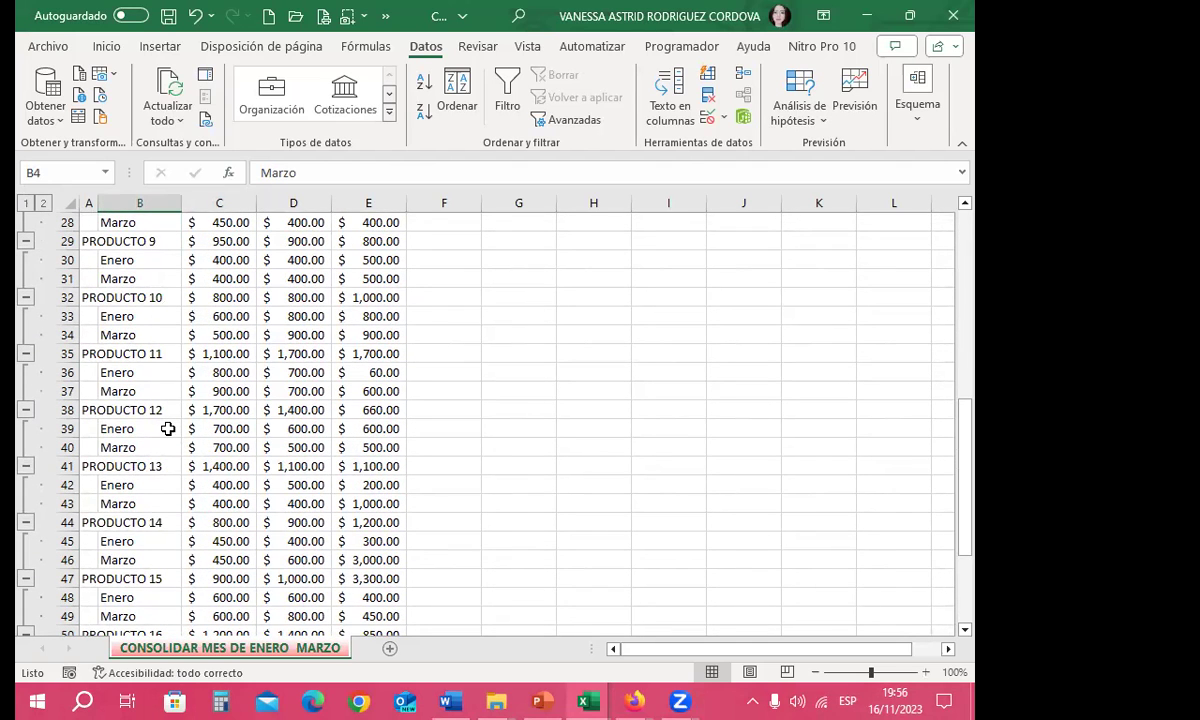
scroll(153, 428, down, 11)
scroll(153, 428, up, 9)
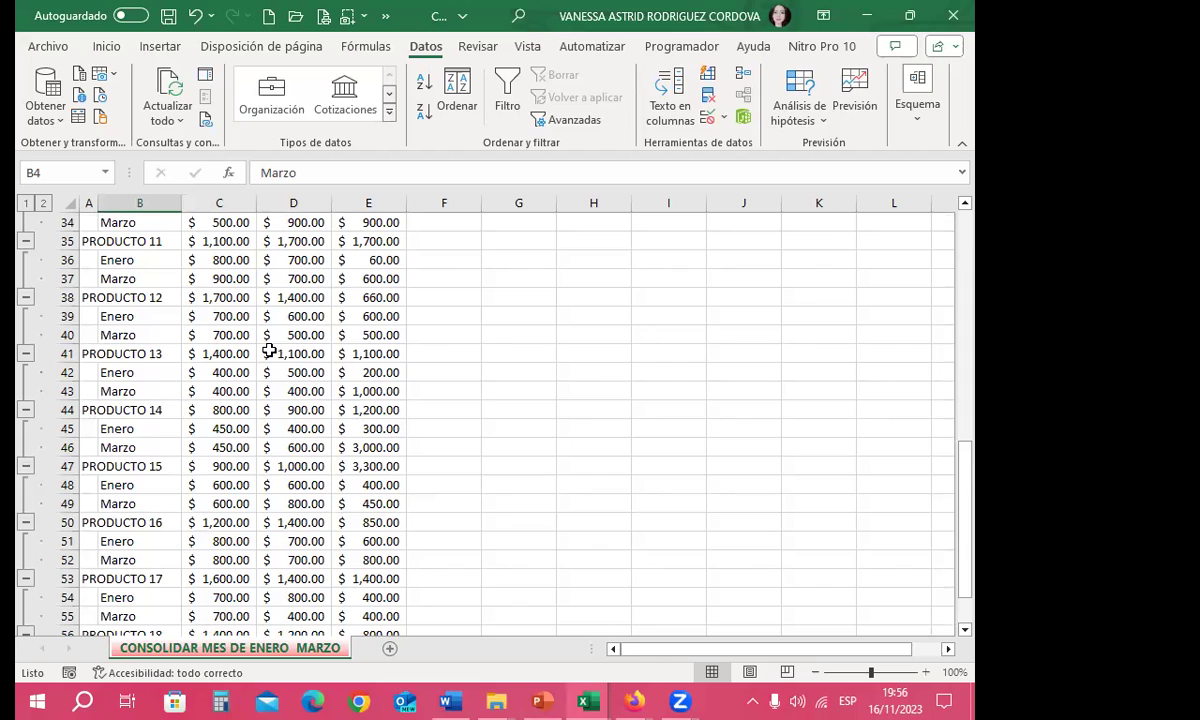
Collapse the detail groups for PRODUCTO 12, 14, 15, 16 and 17
click(26, 297)
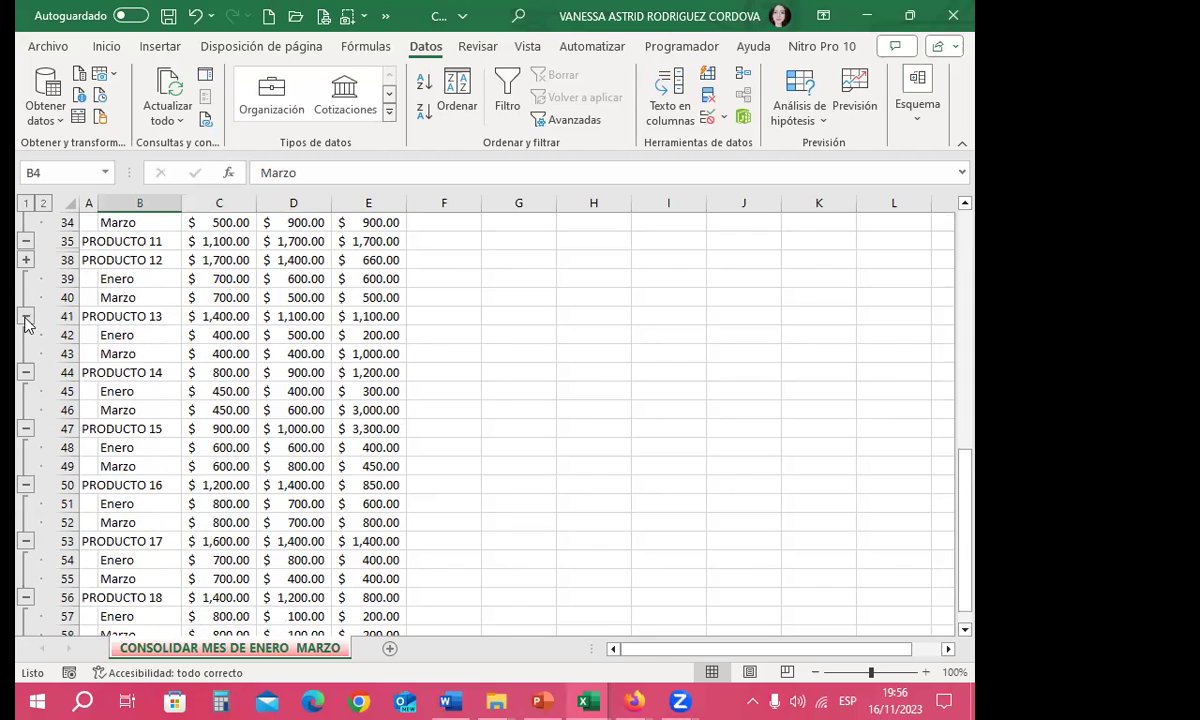
click(26, 372)
click(27, 391)
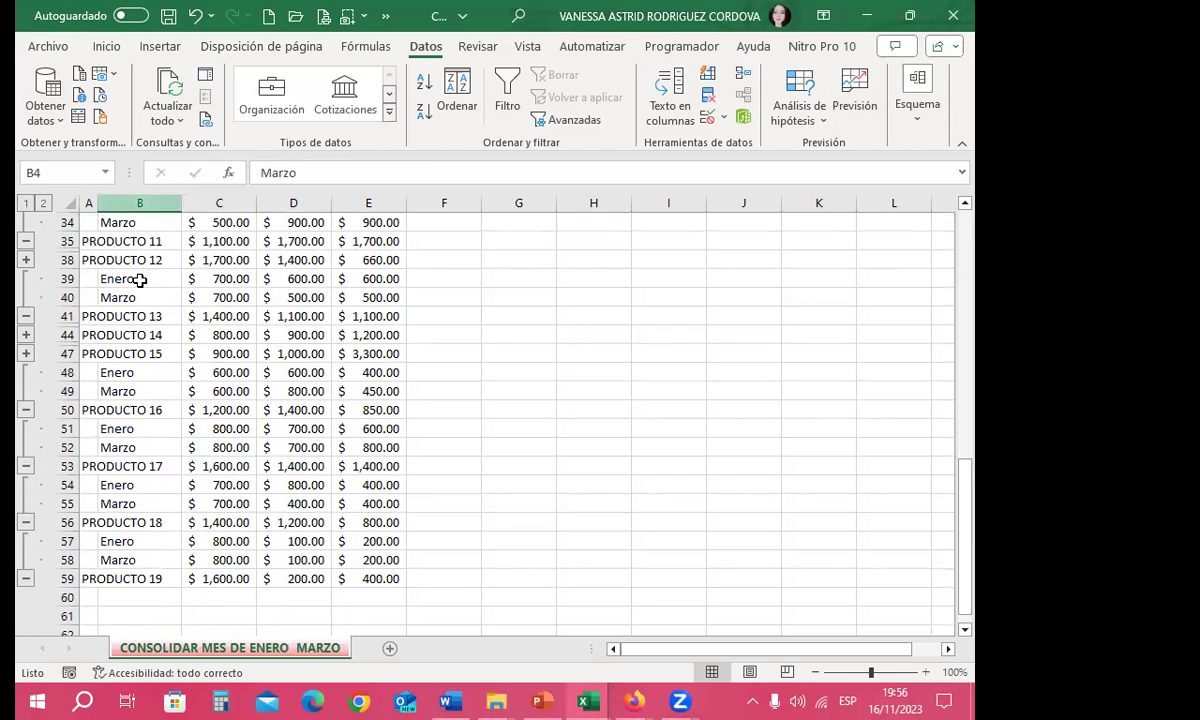
click(27, 410)
click(25, 428)
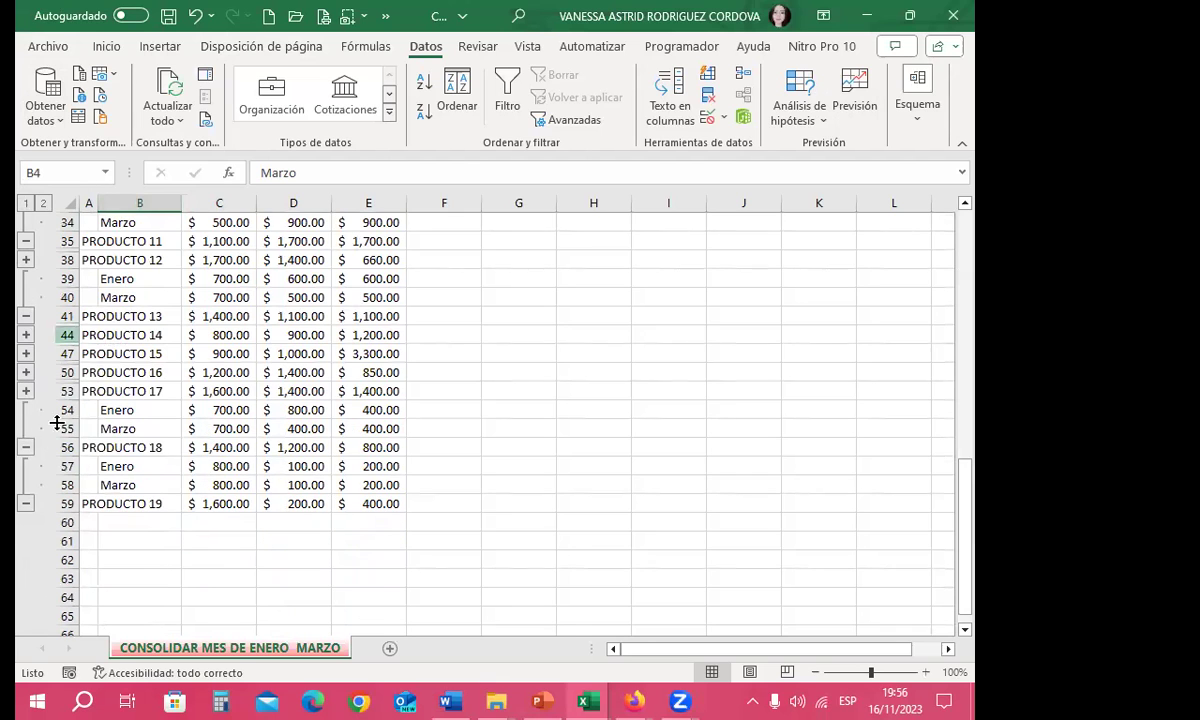
Collapse the detail groups for PRODUCTO 1, 2, 4, 6 and 11
scroll(25, 330, up, 7)
scroll(27, 305, up, 4)
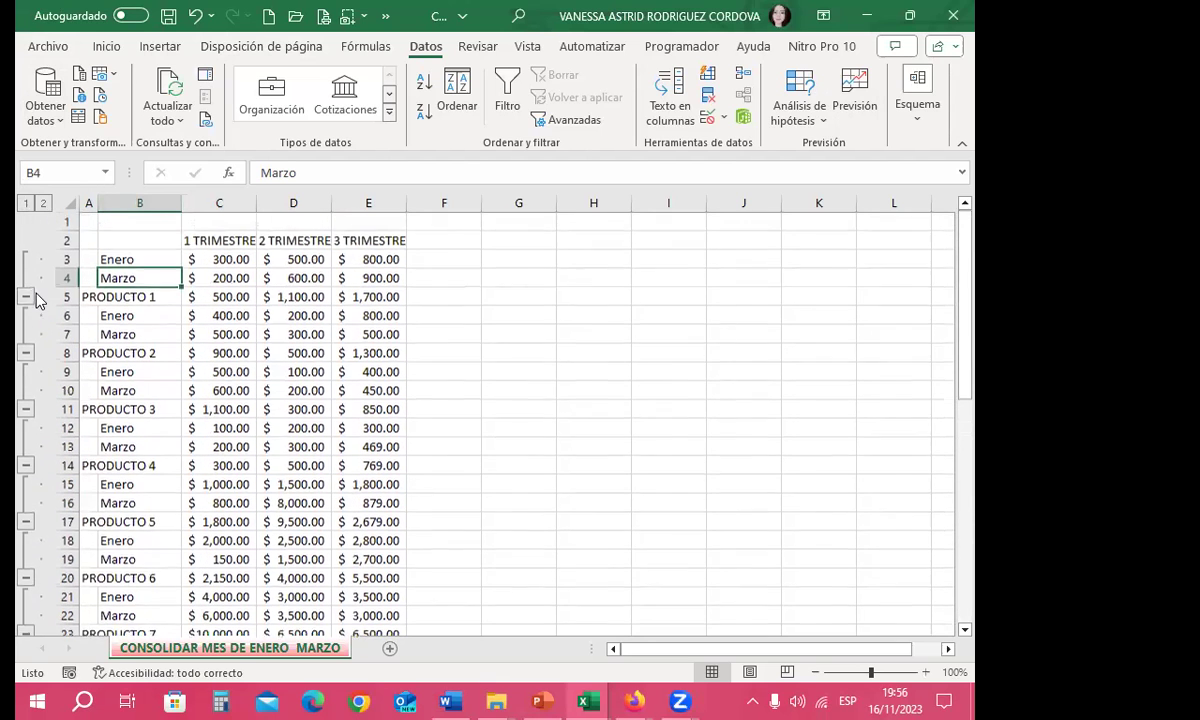
click(26, 297)
click(26, 316)
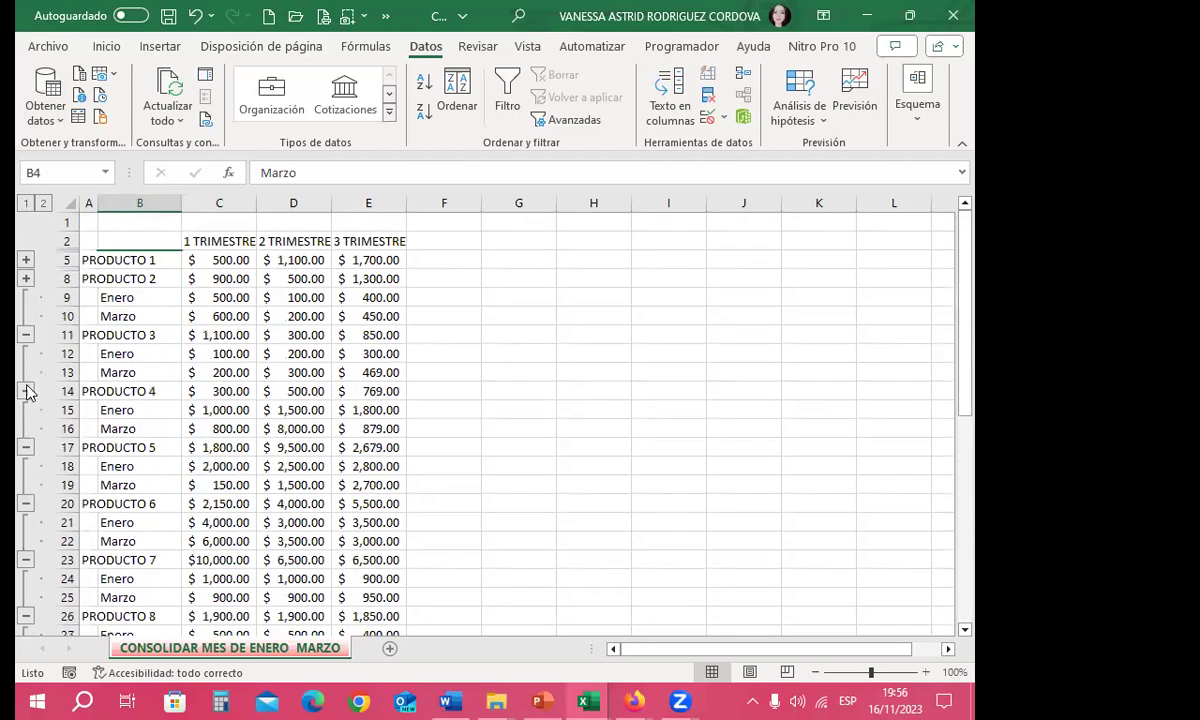
click(26, 391)
click(26, 467)
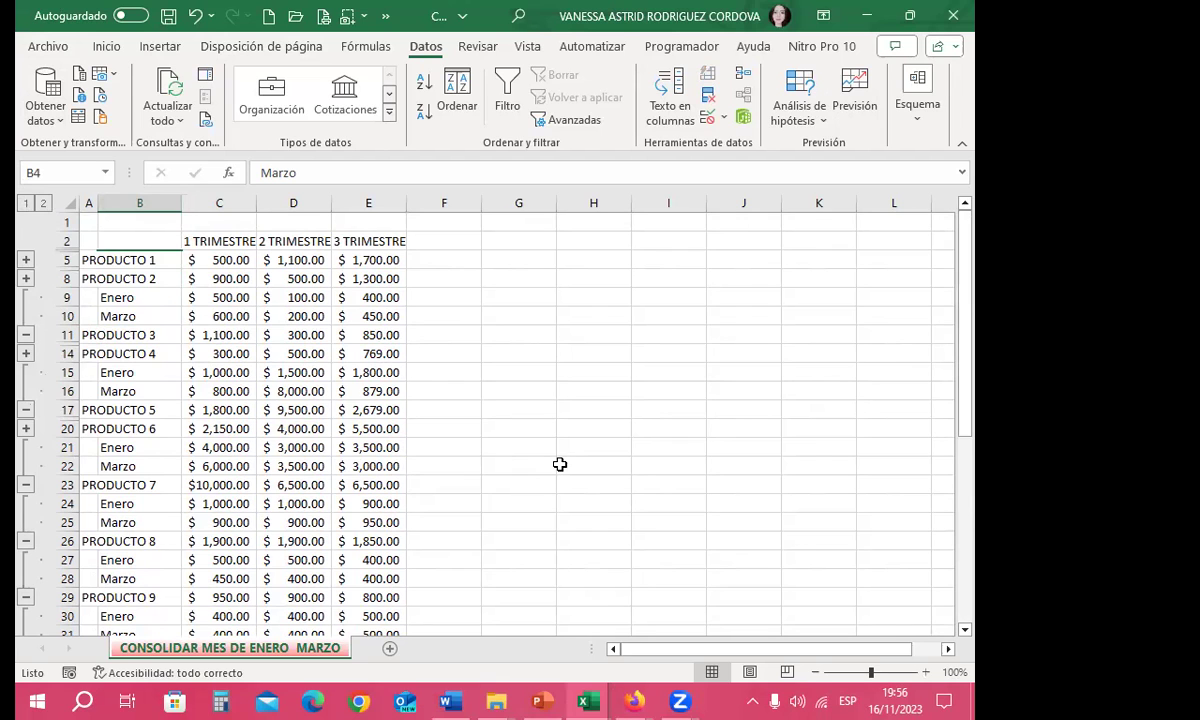
scroll(273, 460, down, 20)
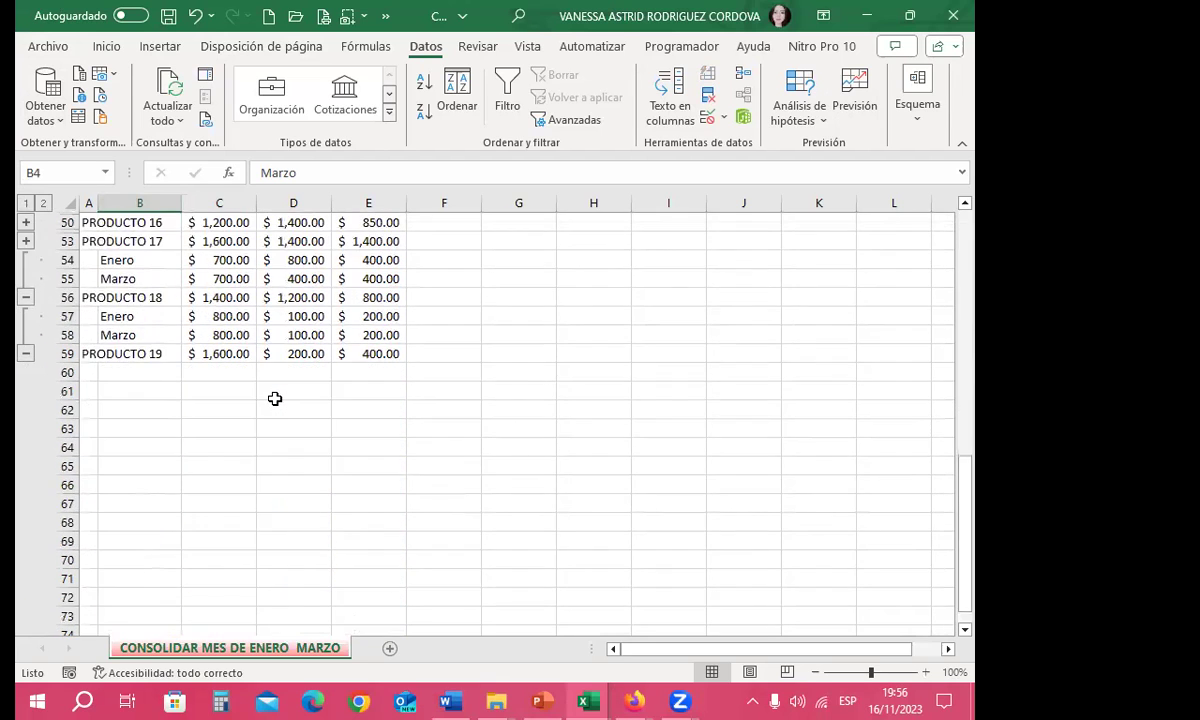
scroll(295, 375, up, 10)
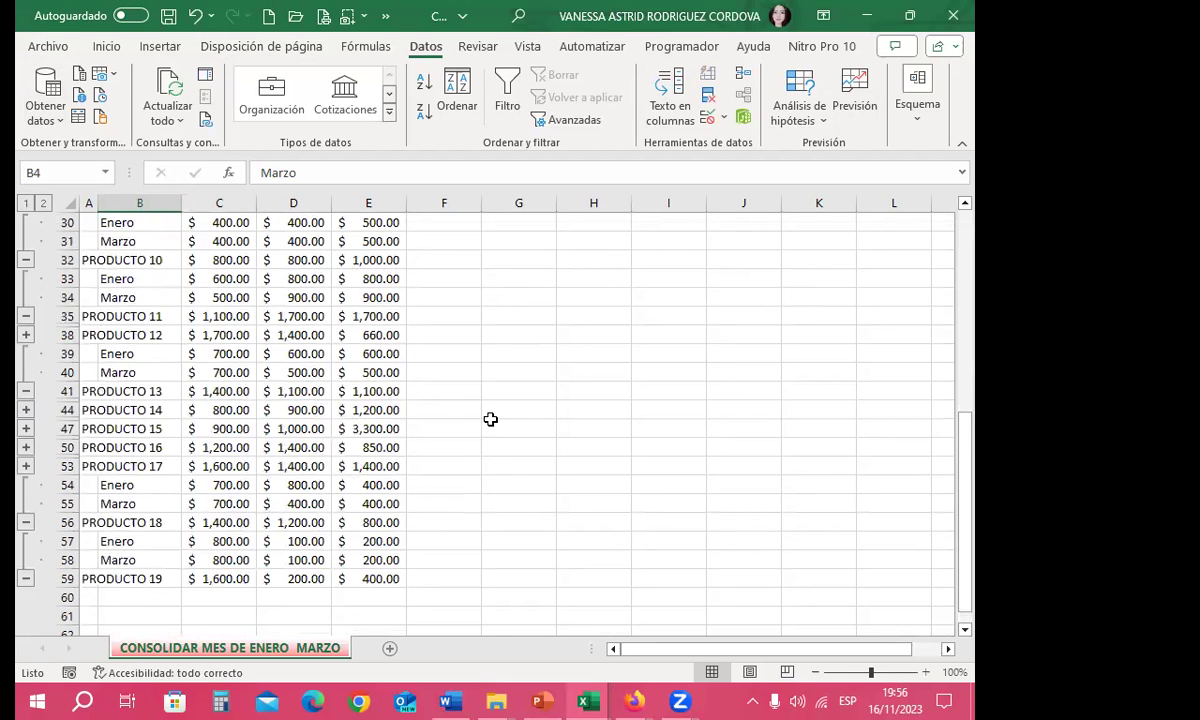
click(26, 316)
Expand all details, collapse to level 1 product totals, then switch to the Firefox lesson page
click(43, 204)
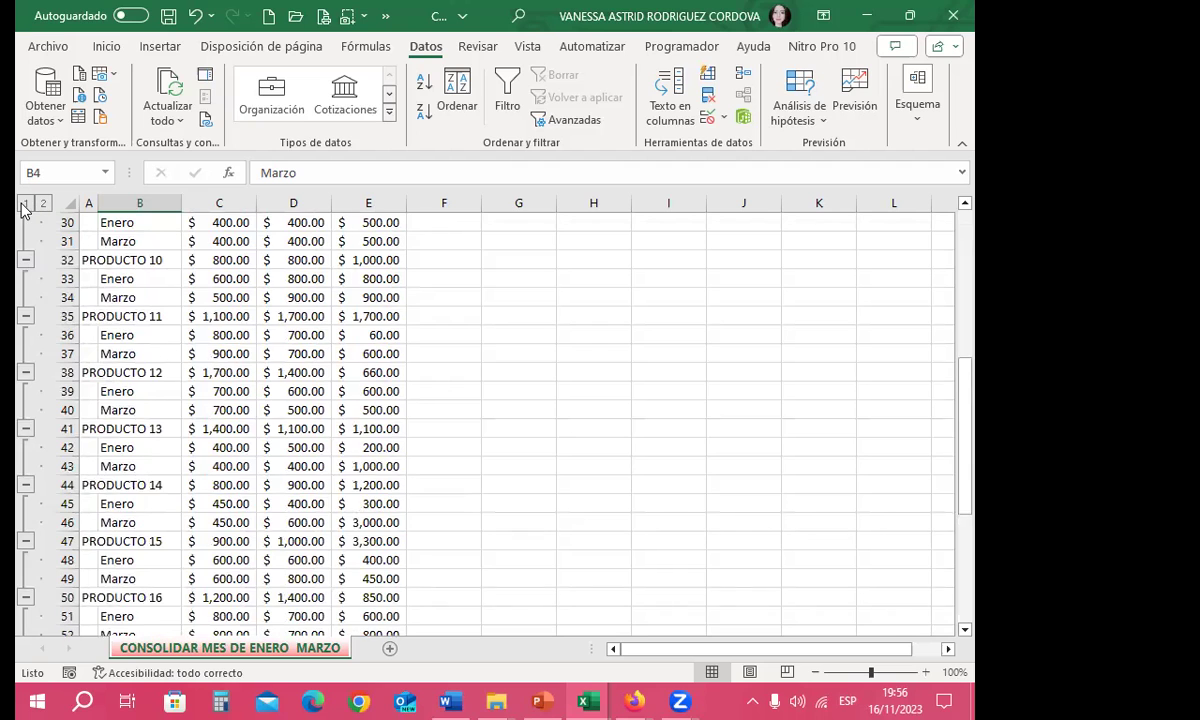
click(25, 204)
scroll(290, 470, up, 4)
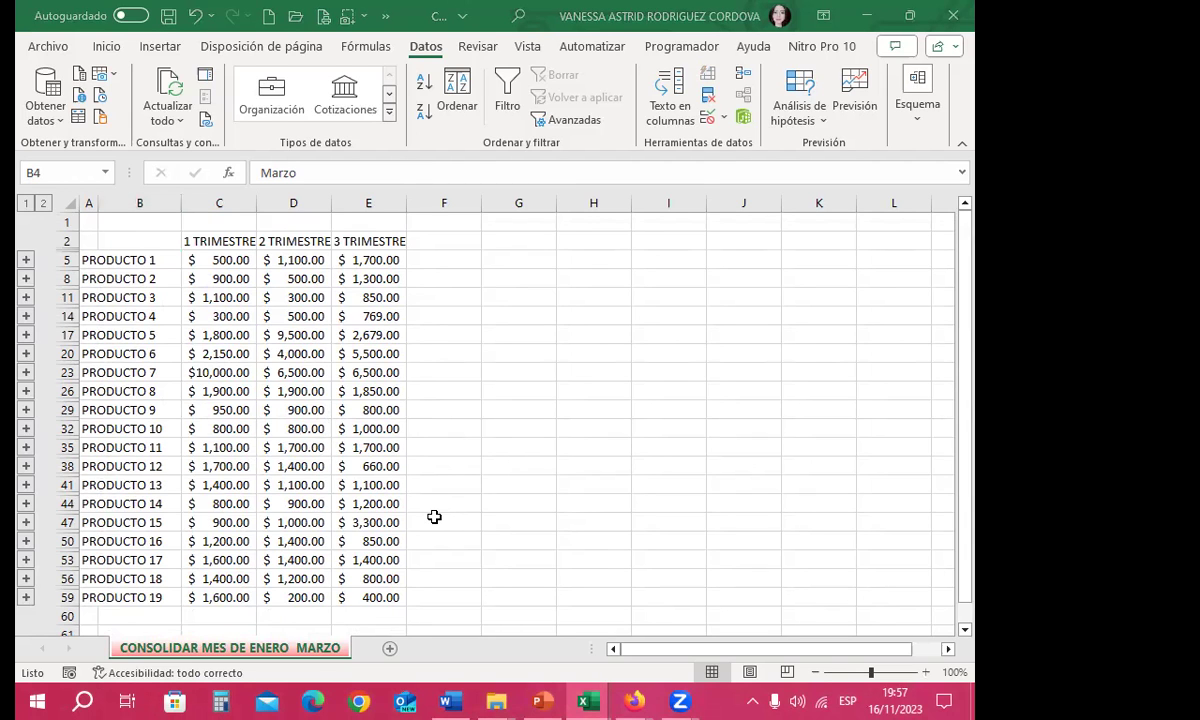
key(alt+Tab)
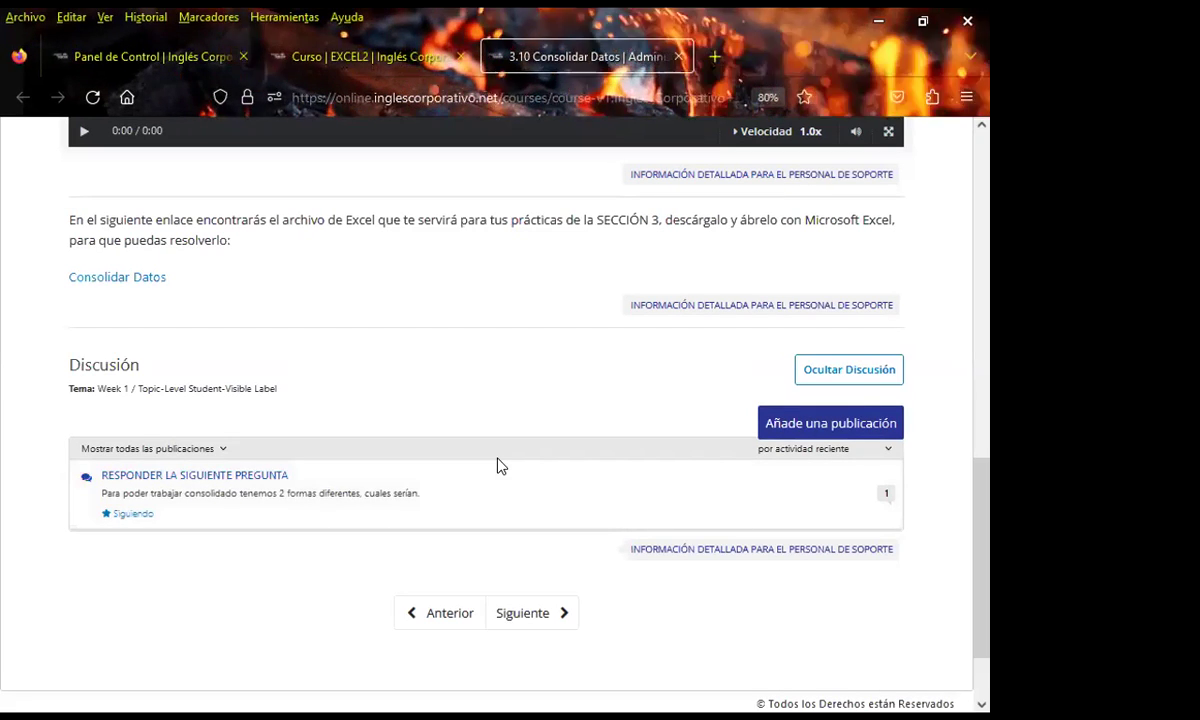